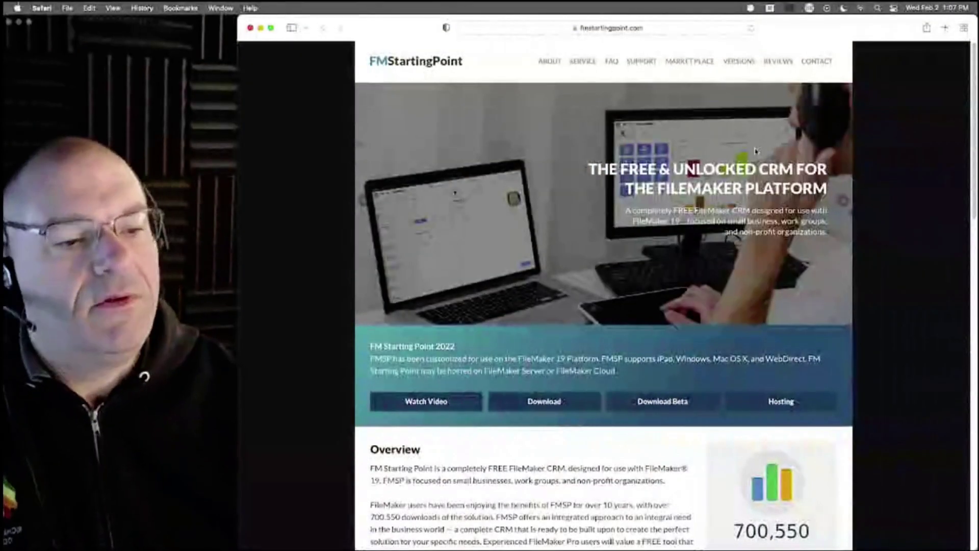
Open FM_Starting_Point_20usb.fmp12 in FileMaker Pro and choose the Advanced Ninja Level FileMaker Developer skill level.
{"action": "left_click", "coordinate": [260, 28]}
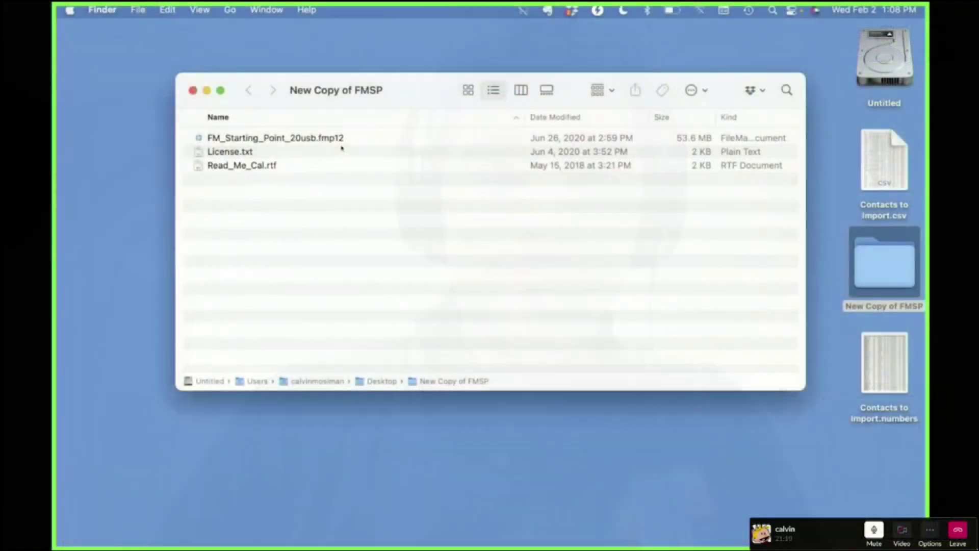
{"action": "left_click", "coordinate": [340, 142]}
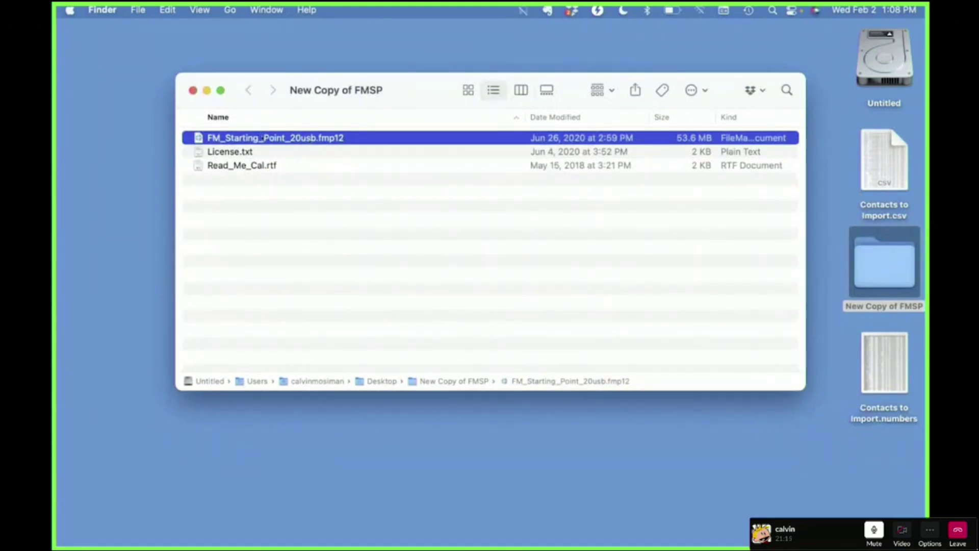
{"action": "left_click_drag", "start_coordinate": [261, 137], "coordinate": [249, 528]}
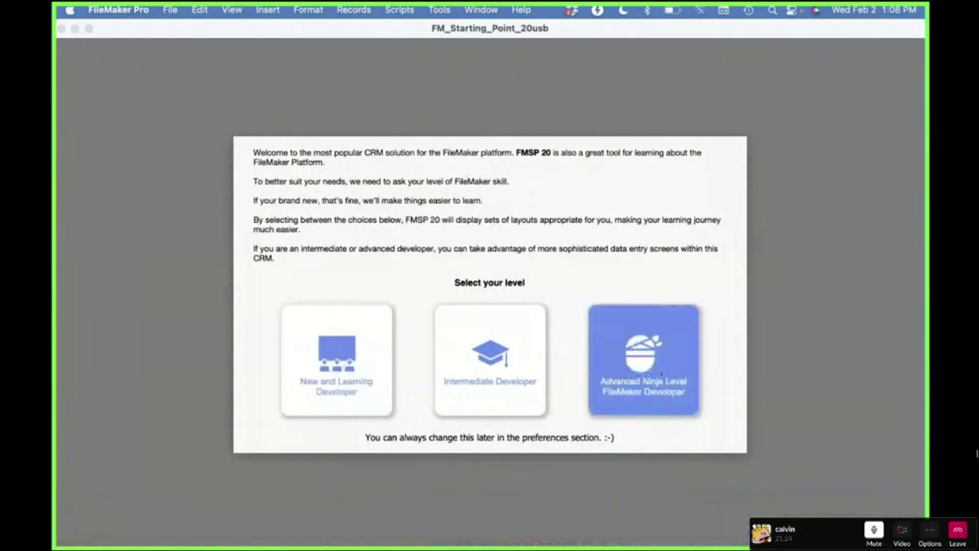
{"action": "left_click", "coordinate": [652, 379]}
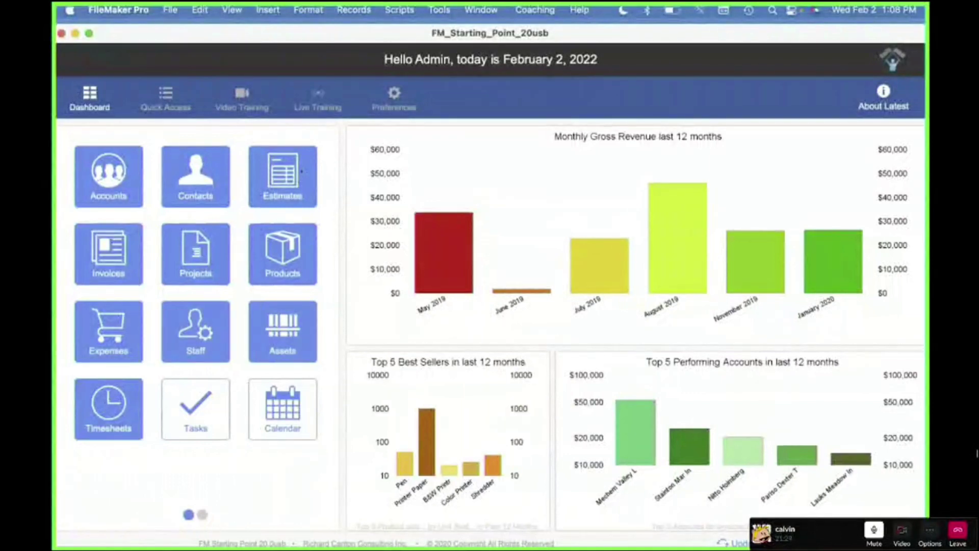
Look through the Contacts, Accounts, Estimates, Invoices, Projects and Products modules, ending back on Contacts.
{"action": "left_click", "coordinate": [192, 175]}
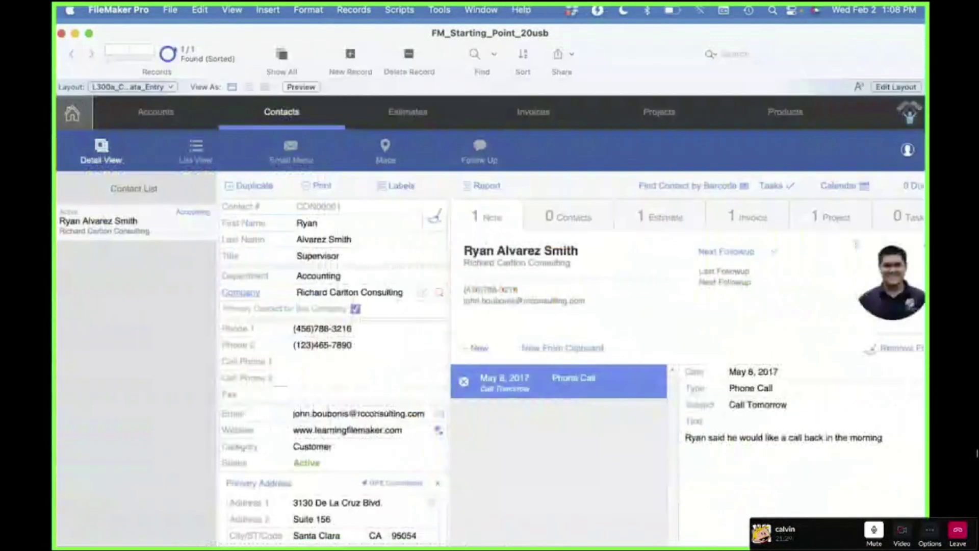
{"action": "left_click", "coordinate": [177, 118]}
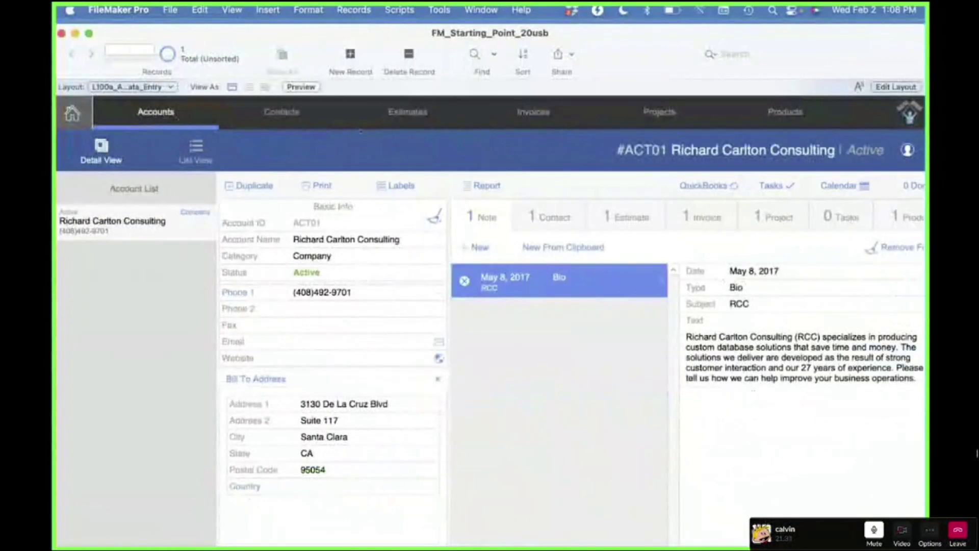
{"action": "left_click", "coordinate": [396, 122]}
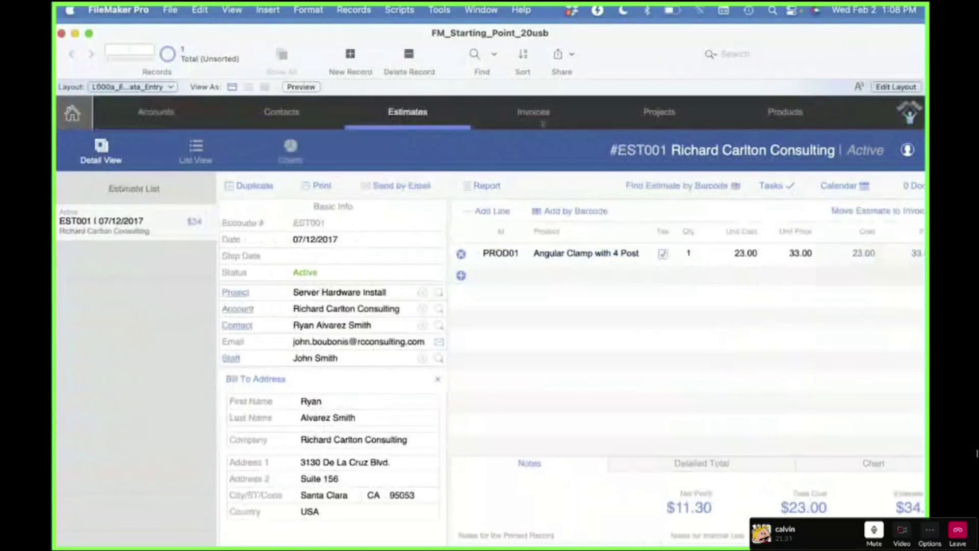
{"action": "left_click", "coordinate": [543, 124]}
{"action": "left_click", "coordinate": [659, 121]}
{"action": "left_click", "coordinate": [785, 121]}
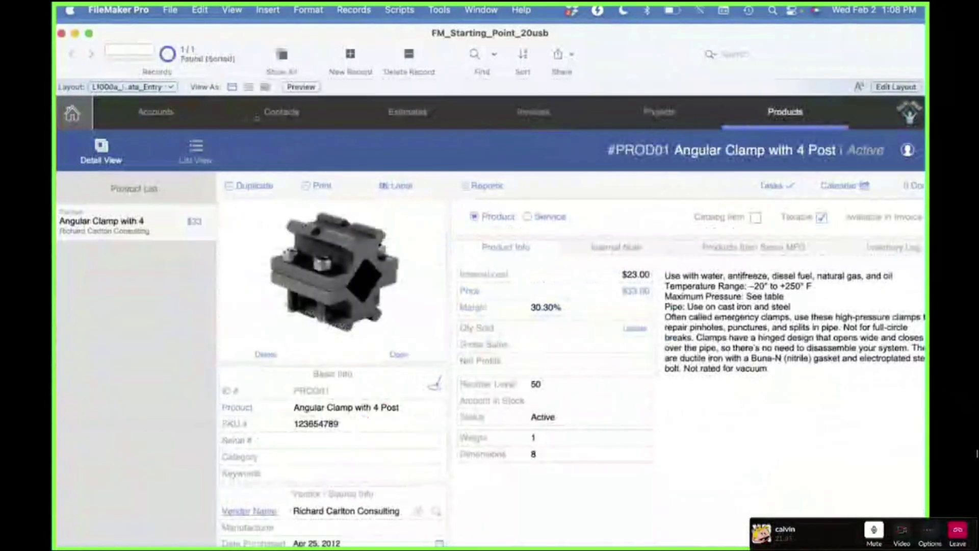
{"action": "left_click", "coordinate": [257, 118]}
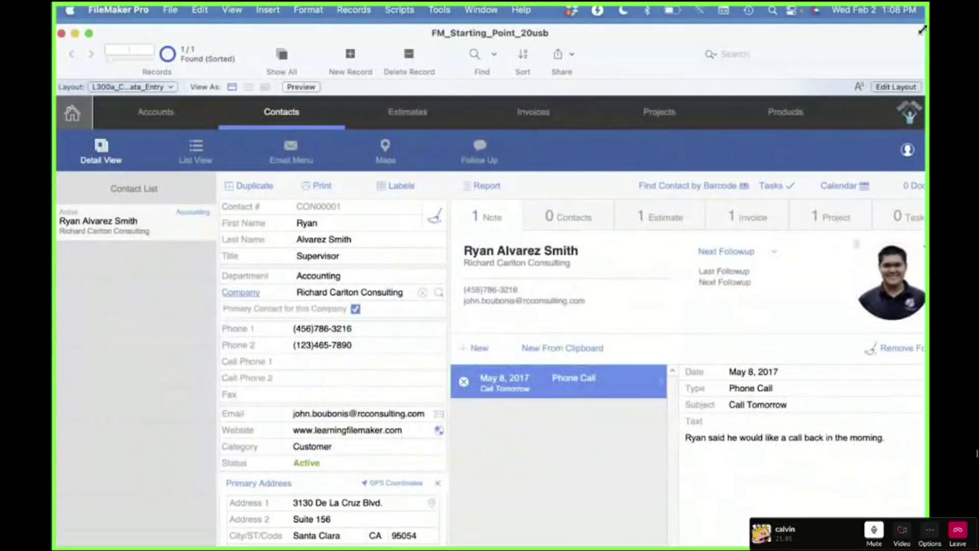
Preview Contacts to Import.csv on the desktop and examine its columns and rows of contact data.
{"action": "left_click_drag", "start_coordinate": [921, 27], "coordinate": [754, 23]}
{"action": "left_click", "coordinate": [870, 135]}
{"action": "key", "text": "space"}
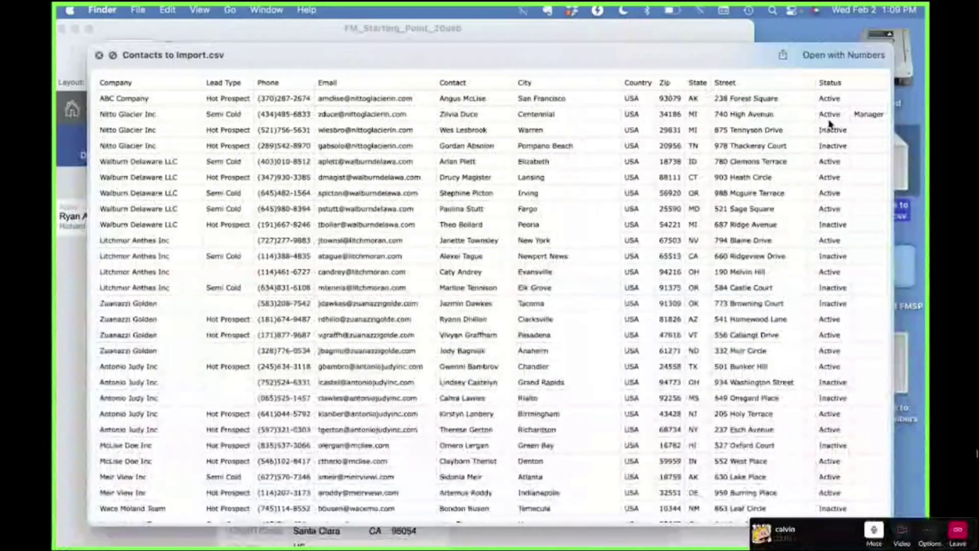
{"action": "scroll", "coordinate": [829, 124], "scroll_direction": "right", "scroll_amount": 4}
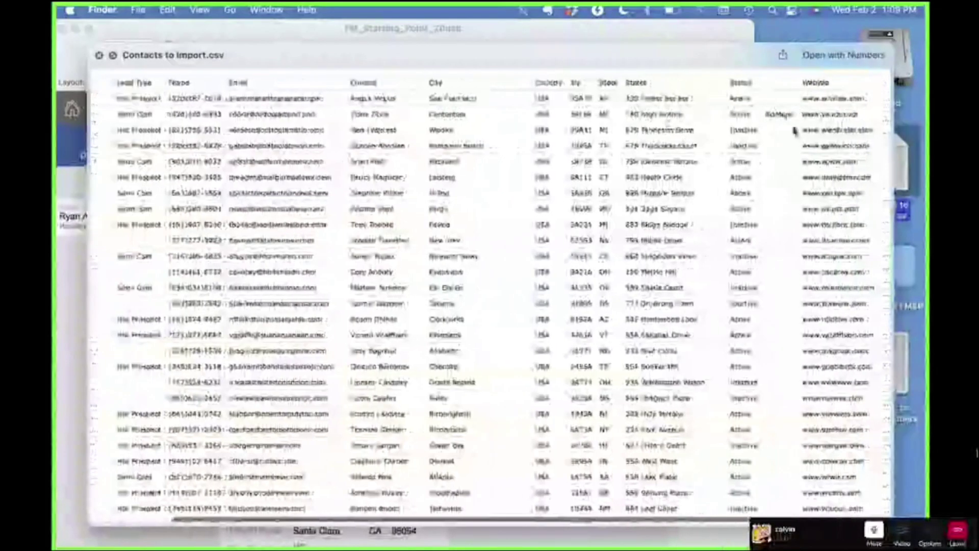
{"action": "scroll", "coordinate": [794, 132], "scroll_direction": "up", "scroll_amount": 2}
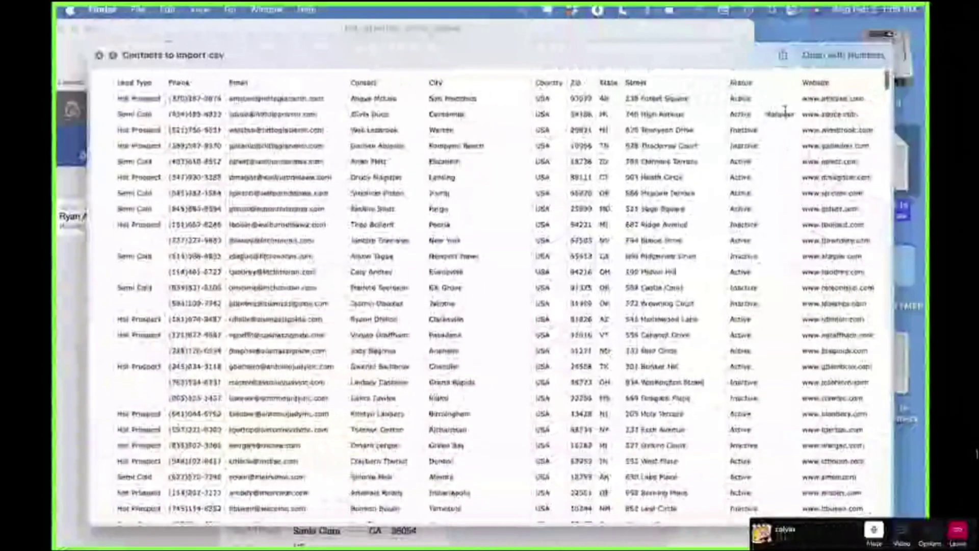
{"action": "scroll", "coordinate": [785, 110], "scroll_direction": "down", "scroll_amount": 15}
{"action": "scroll", "coordinate": [776, 232], "scroll_direction": "up", "scroll_amount": 10}
{"action": "scroll", "coordinate": [777, 238], "scroll_direction": "up", "scroll_amount": 10}
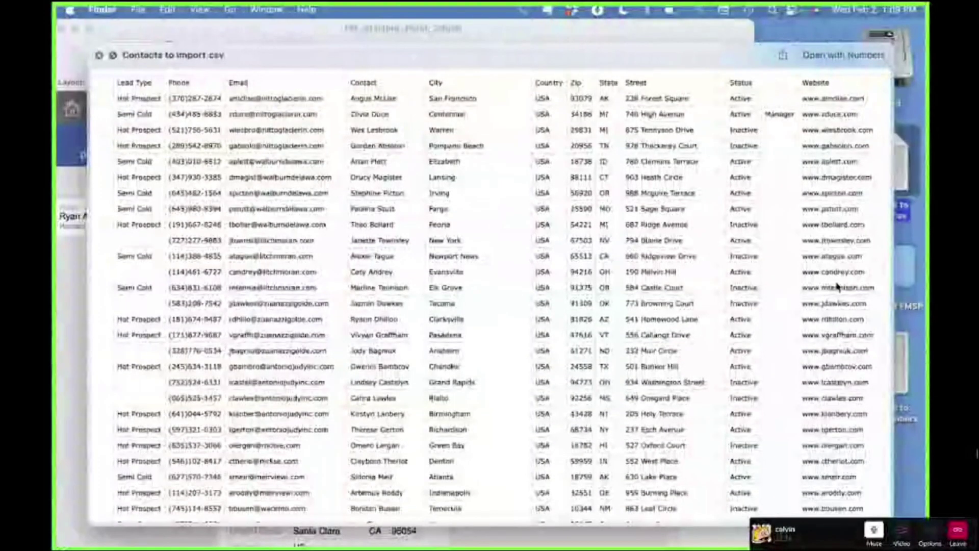
{"action": "key", "text": "space"}
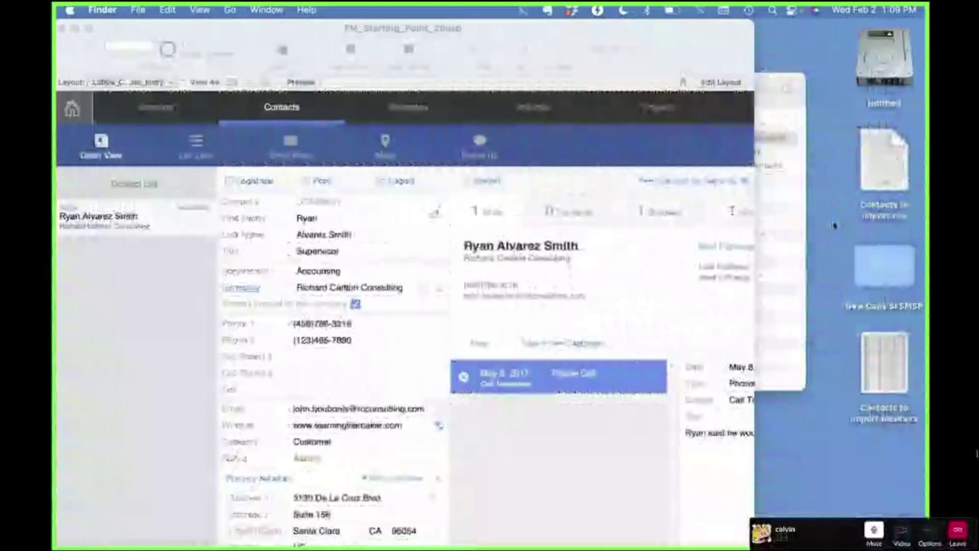
Switch back to FileMaker Pro, enlarge the FM_Starting_Point_20usb window to full width and open the Script Workspace.
{"action": "left_click", "coordinate": [564, 27]}
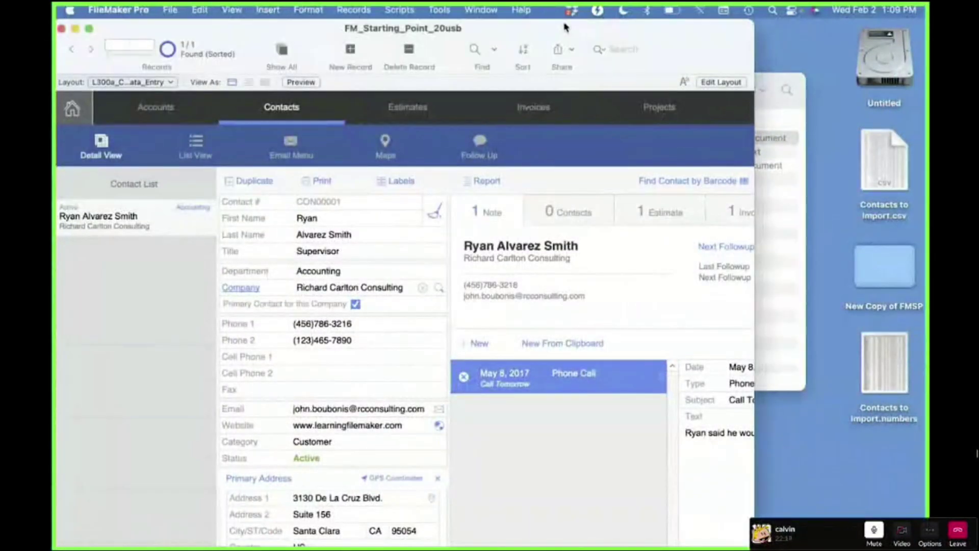
{"action": "double_click", "coordinate": [565, 27]}
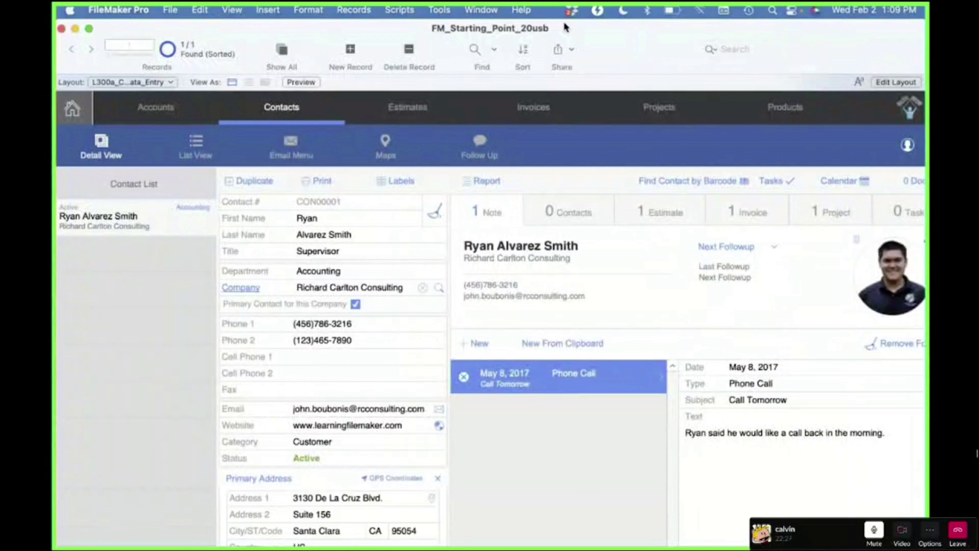
{"action": "key", "text": "super+shift+s"}
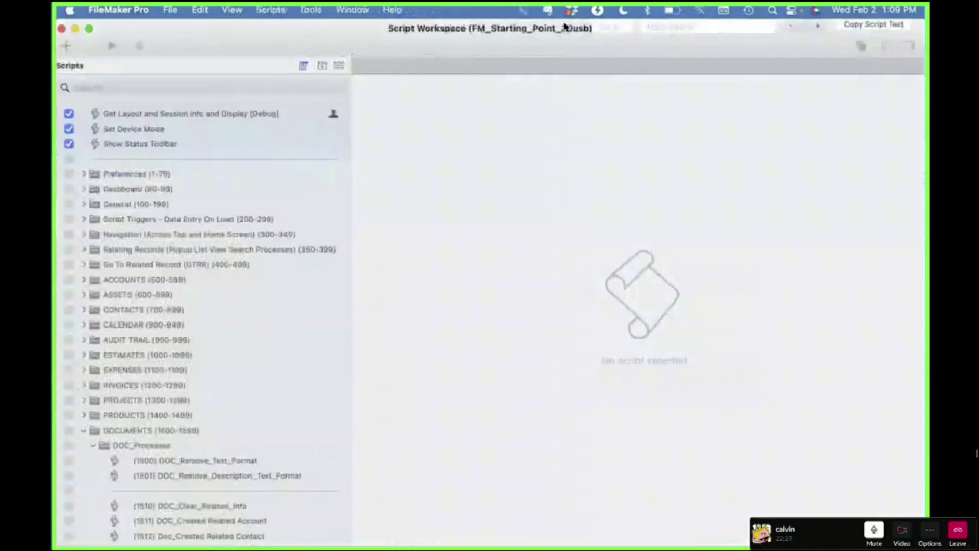
{"action": "left_click", "coordinate": [61, 29]}
{"action": "left_click", "coordinate": [410, 10]}
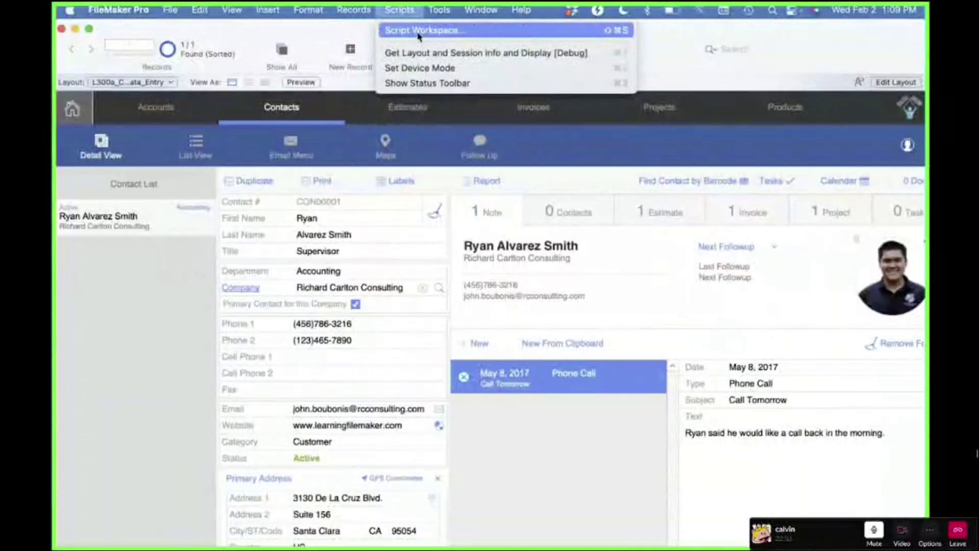
{"action": "left_click", "coordinate": [418, 32]}
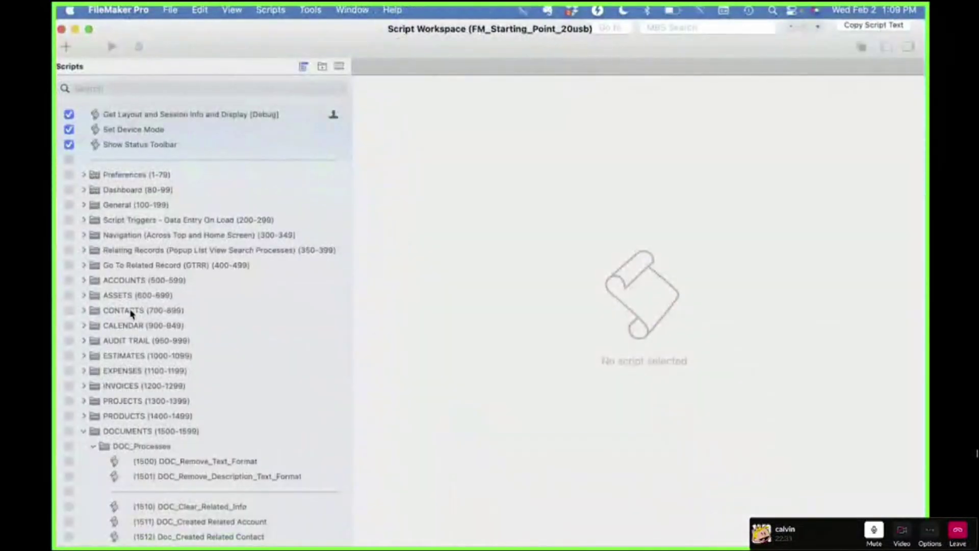
Collapse the DOCUMENTS script folder and add a new folder named Import directly below the Show Status Toolbar script.
{"action": "left_click", "coordinate": [83, 432]}
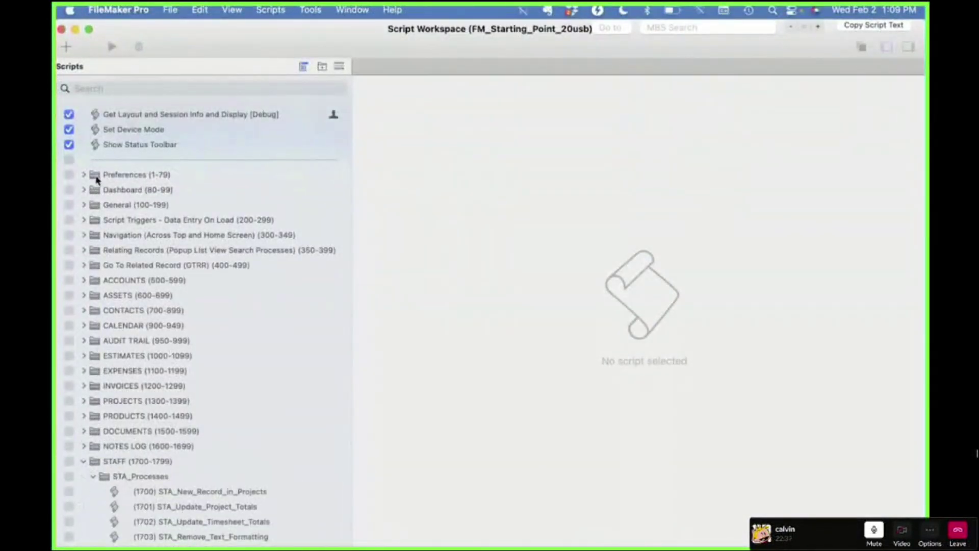
{"action": "left_click", "coordinate": [108, 142]}
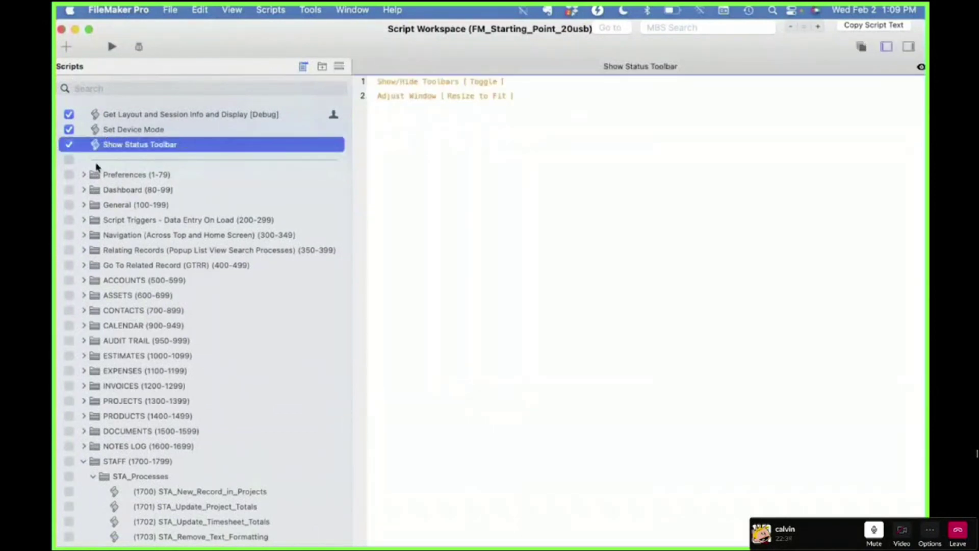
{"action": "left_click", "coordinate": [322, 67]}
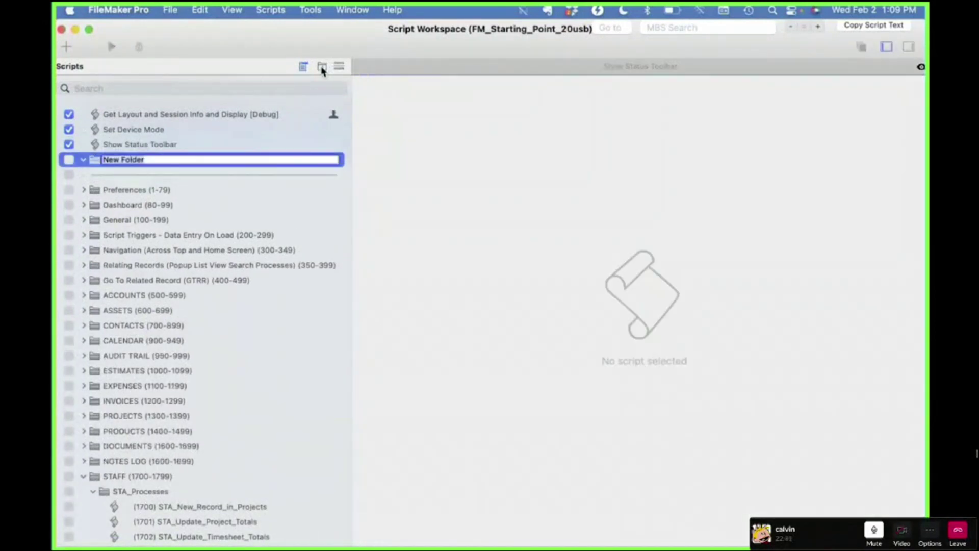
{"action": "type", "text": "Import"}
{"action": "key", "text": "Return"}
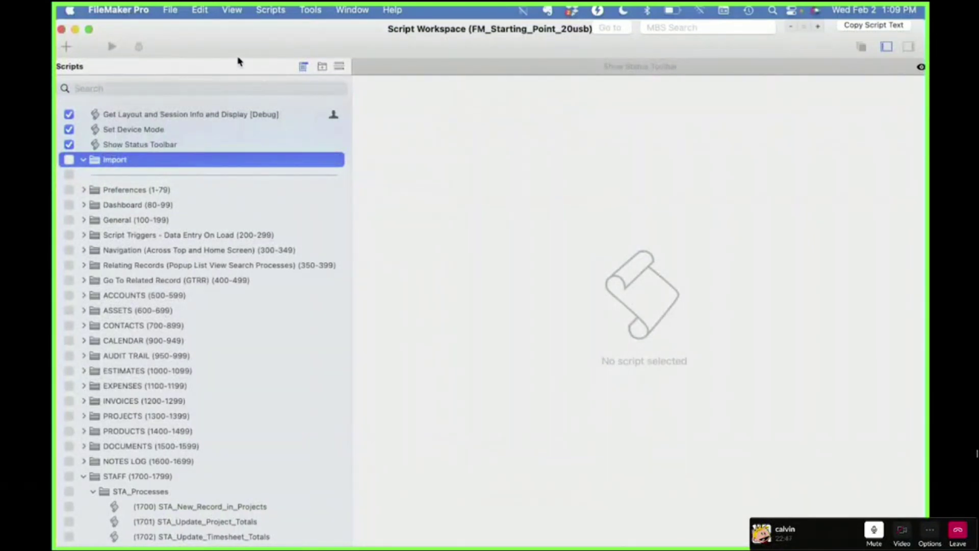
{"action": "left_click", "coordinate": [170, 11]}
{"action": "mouse_move", "coordinate": [227, 257]}
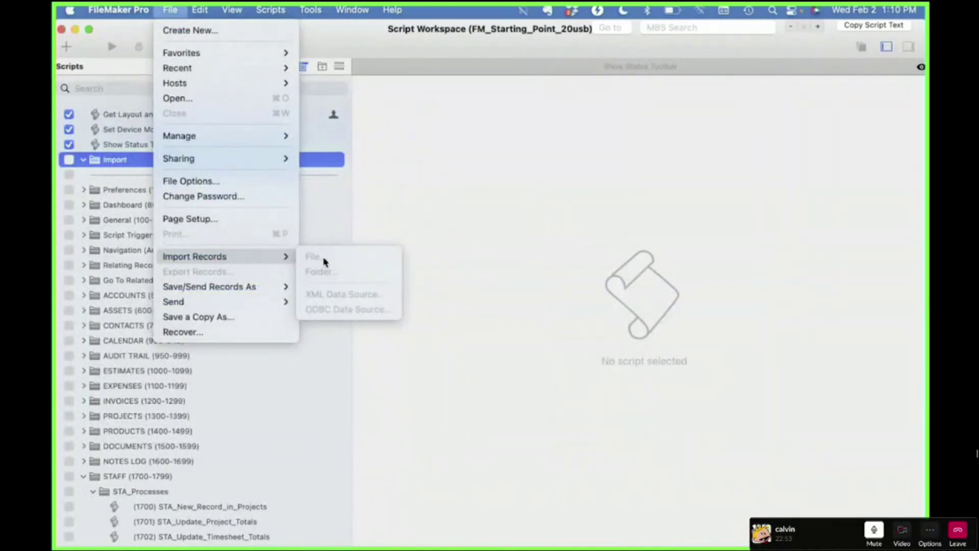
{"action": "left_click", "coordinate": [170, 11]}
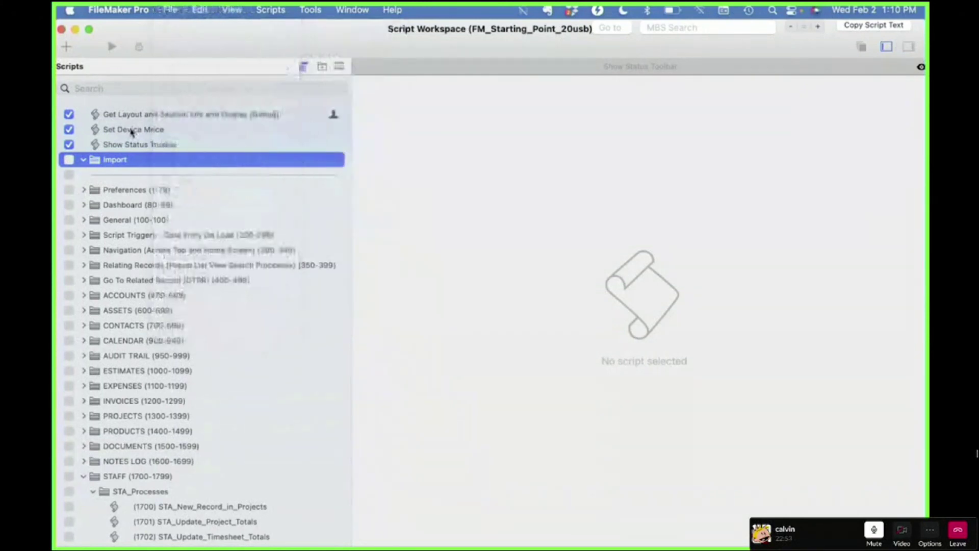
Create a script named Import in the Import folder and add an Import Records step to it.
{"action": "left_click", "coordinate": [65, 45]}
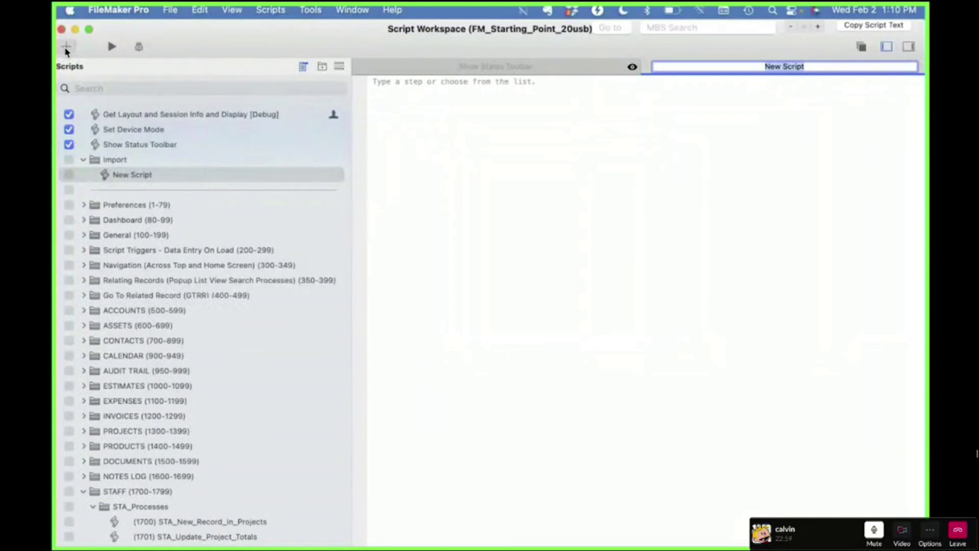
{"action": "type", "text": "im"}
{"action": "key", "text": "Return"}
{"action": "type", "text": "import"}
{"action": "key", "text": "Return"}
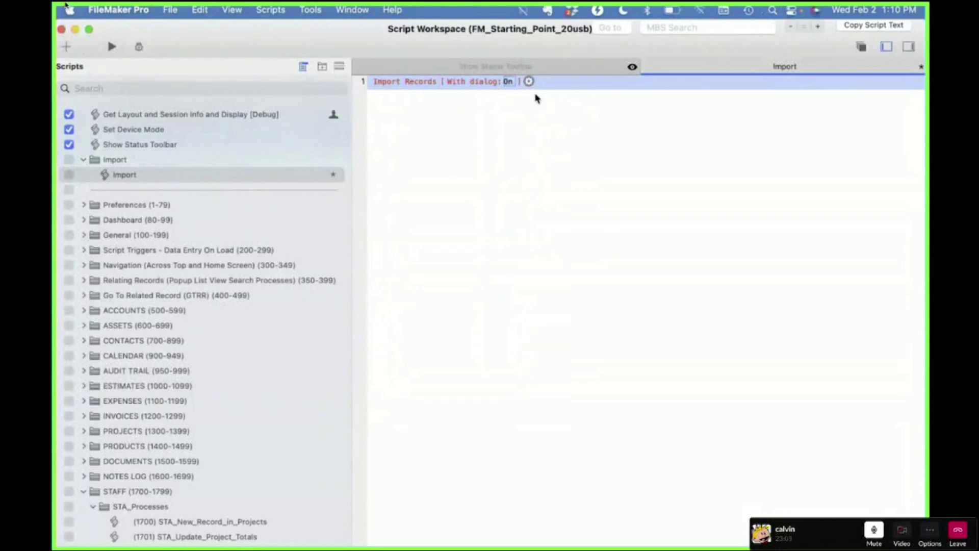
{"action": "left_click", "coordinate": [69, 7]}
{"action": "left_click", "coordinate": [41, 29]}
{"action": "left_click", "coordinate": [30, 22]}
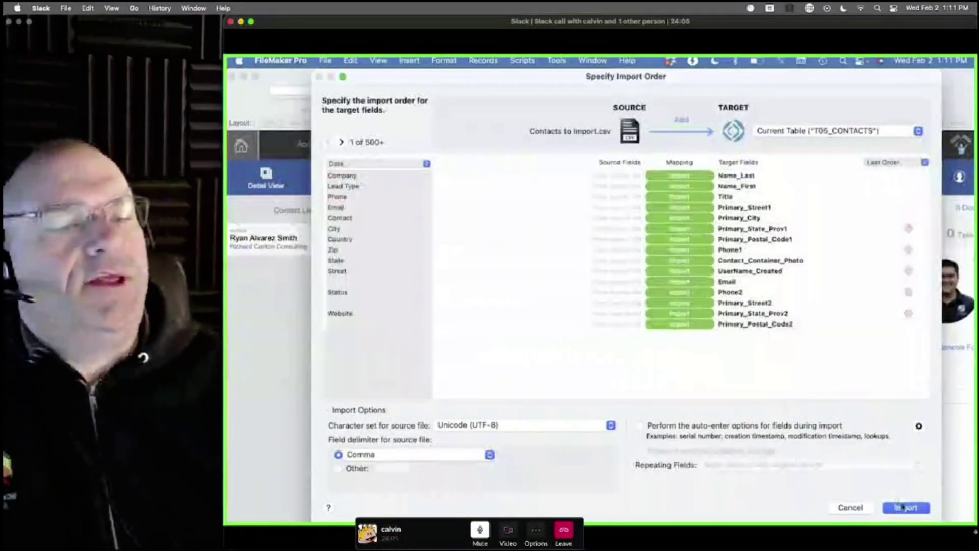
{"action": "mouse_move", "coordinate": [619, 152]}
{"action": "left_mouse_down"}
{"action": "mouse_move", "coordinate": [566, 154]}
{"action": "mouse_move", "coordinate": [591, 353]}
{"action": "left_mouse_up"}
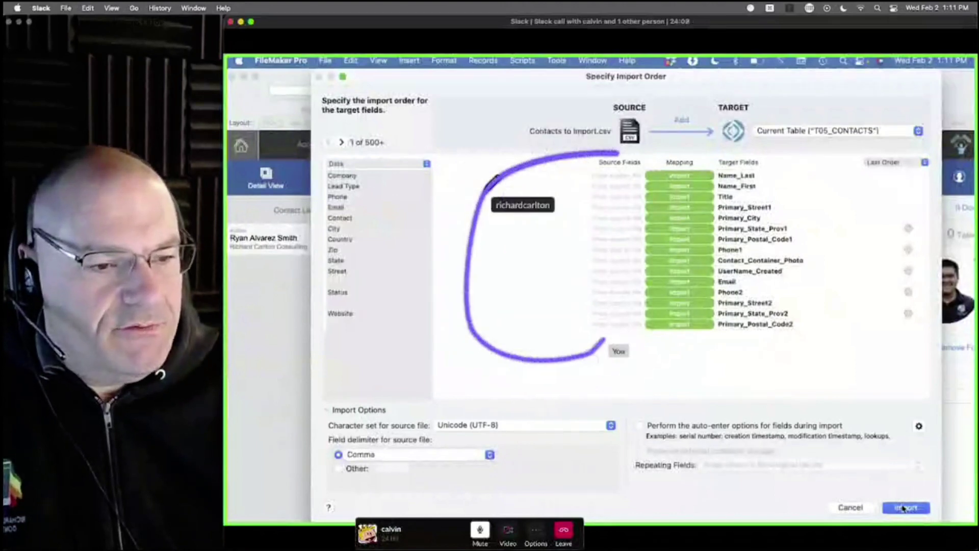
{"action": "left_click_drag", "start_coordinate": [854, 153], "coordinate": [723, 150]}
{"action": "left_click_drag", "start_coordinate": [715, 374], "coordinate": [865, 313]}
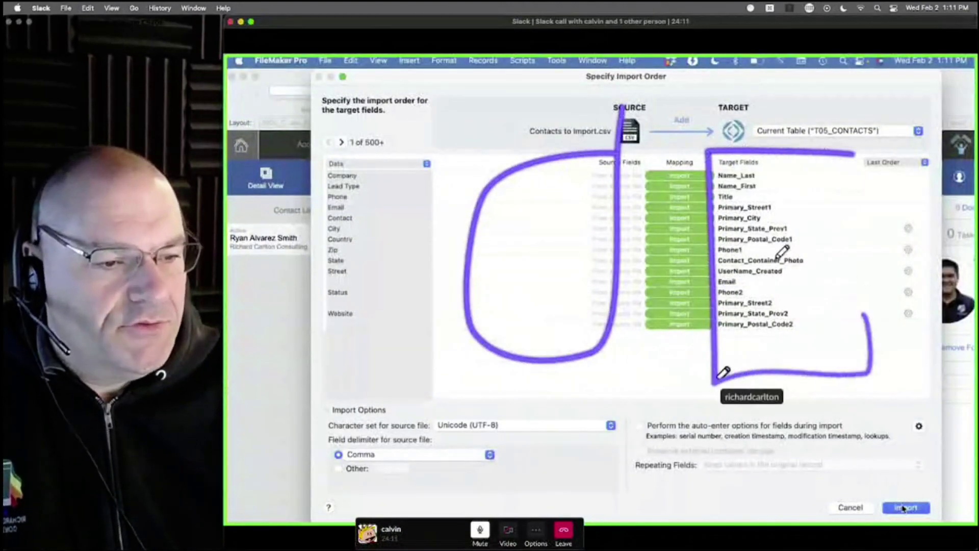
{"action": "left_click_drag", "start_coordinate": [600, 214], "coordinate": [718, 279]}
{"action": "left_click_drag", "start_coordinate": [723, 229], "coordinate": [668, 253]}
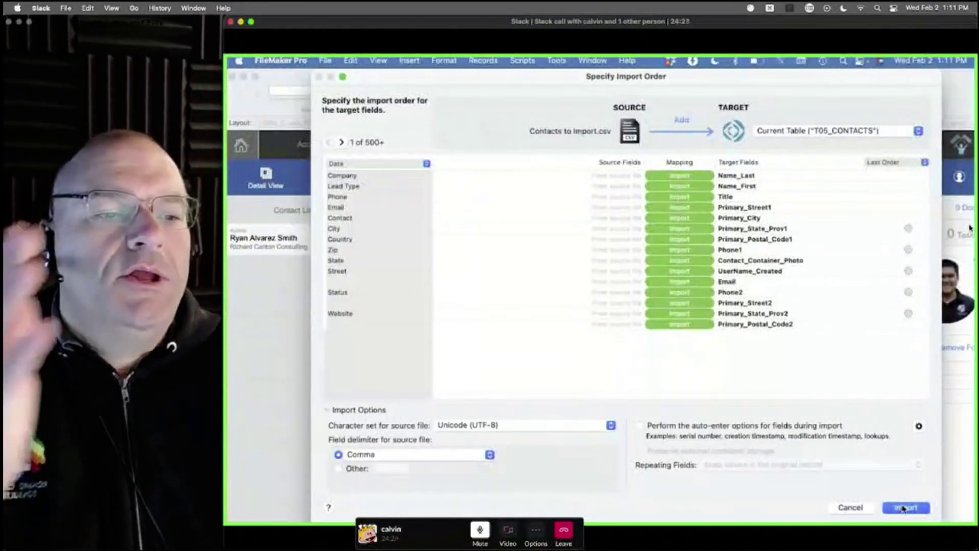
Import Contacts to Import.csv into the current T05_CONTACTS table with the existing field mapping and dismiss the import summary.
{"action": "left_click", "coordinate": [904, 508]}
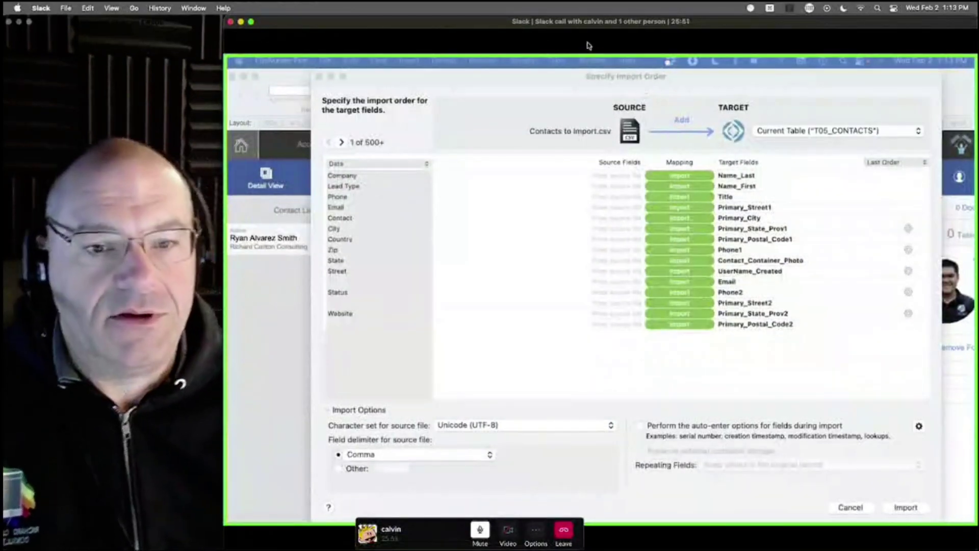
{"action": "left_click", "coordinate": [251, 22]}
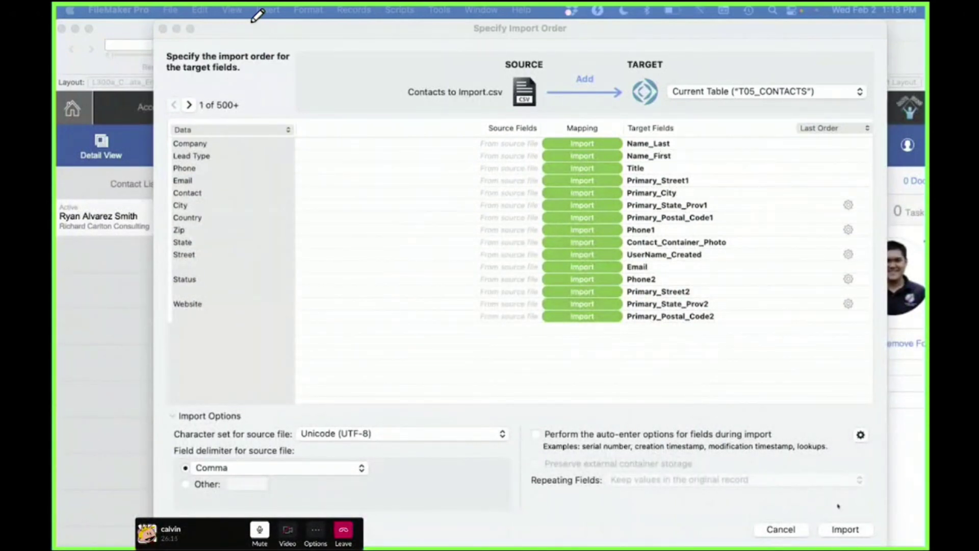
{"action": "left_click", "coordinate": [846, 530]}
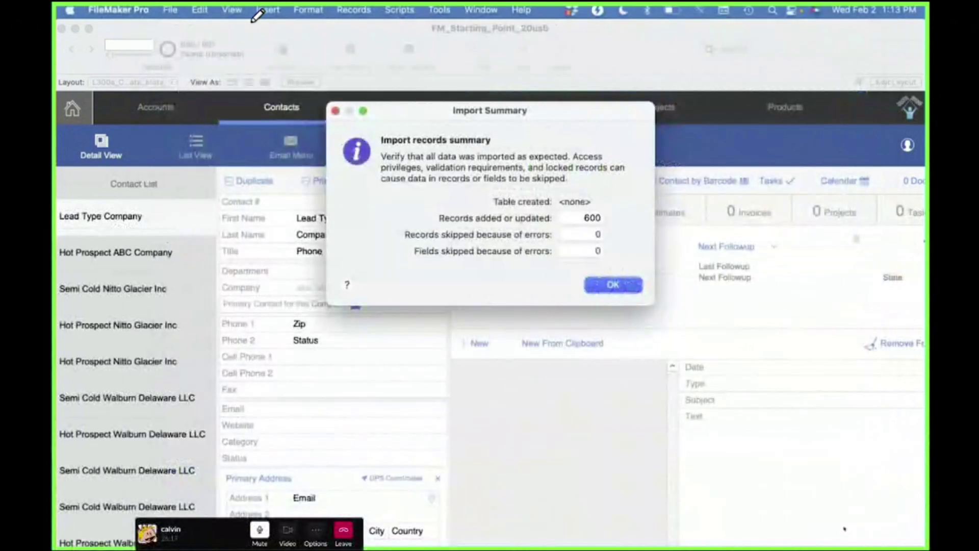
{"action": "left_click", "coordinate": [614, 286]}
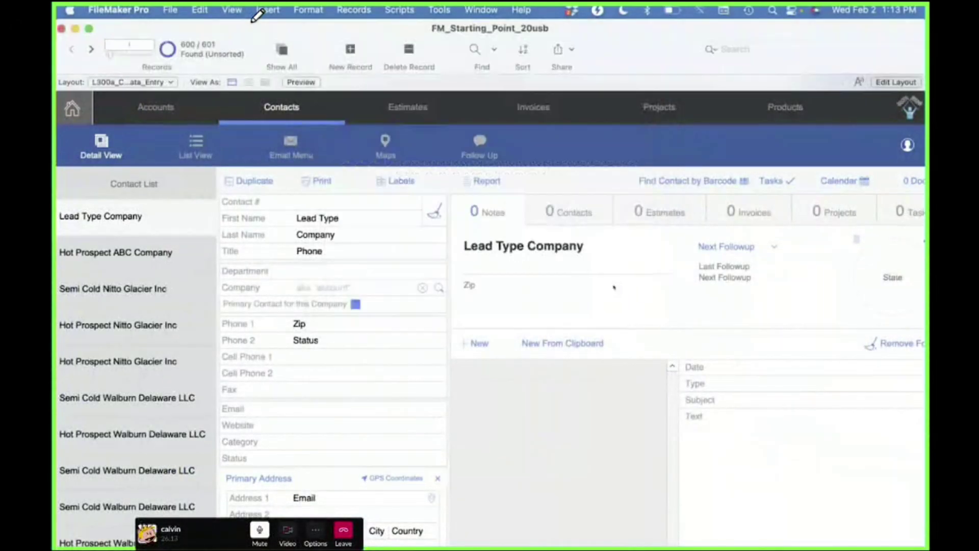
Inspect how the imported values landed in the name, title and phone fields of the first, a middle and the last found contact.
{"action": "left_click", "coordinate": [321, 219]}
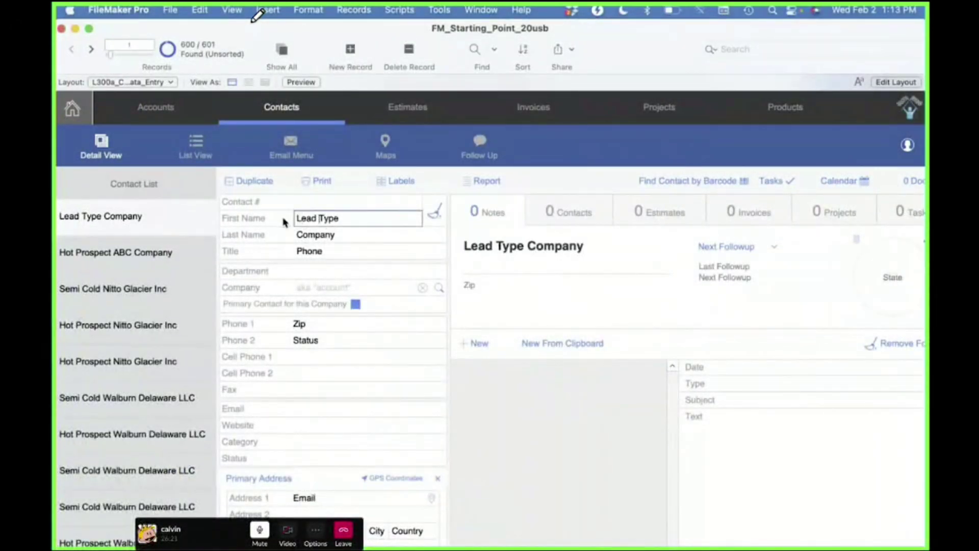
{"action": "key", "text": "Tab"}
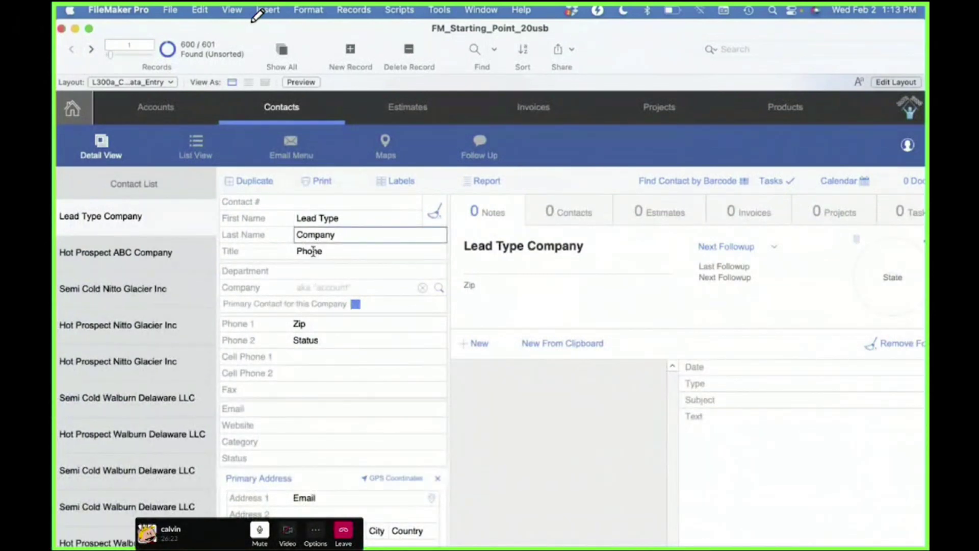
{"action": "key", "text": "Tab"}
{"action": "key", "text": "Escape"}
{"action": "key", "text": "KP_Enter"}
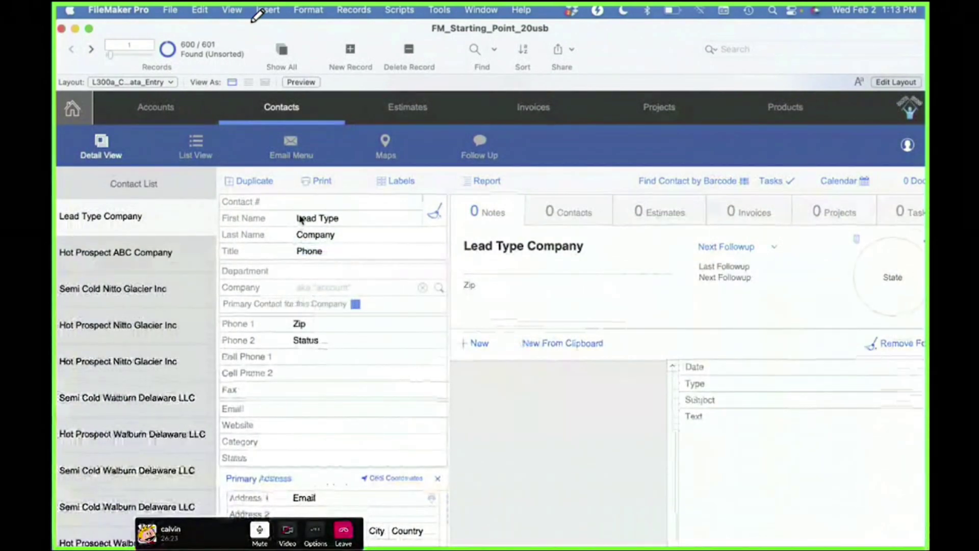
{"action": "left_click", "coordinate": [139, 55]}
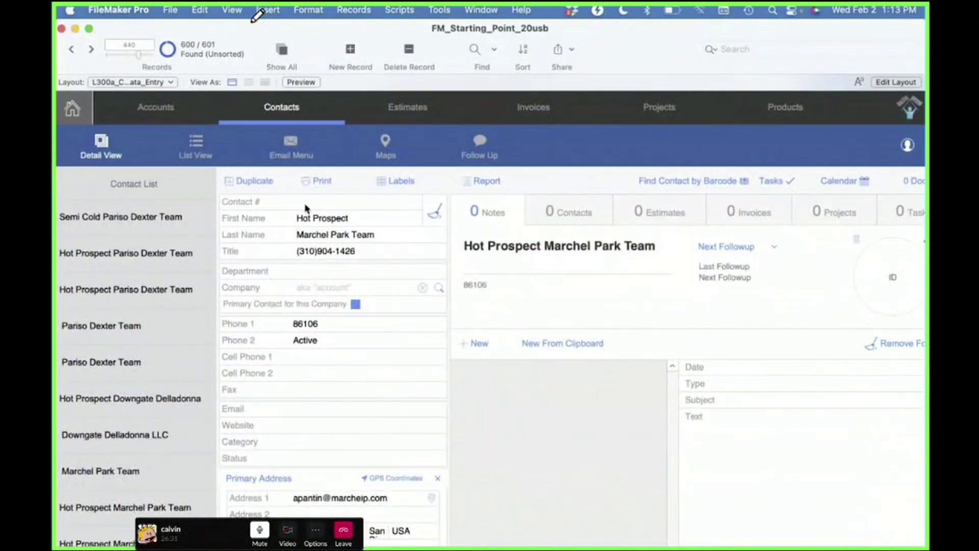
{"action": "left_click", "coordinate": [150, 56]}
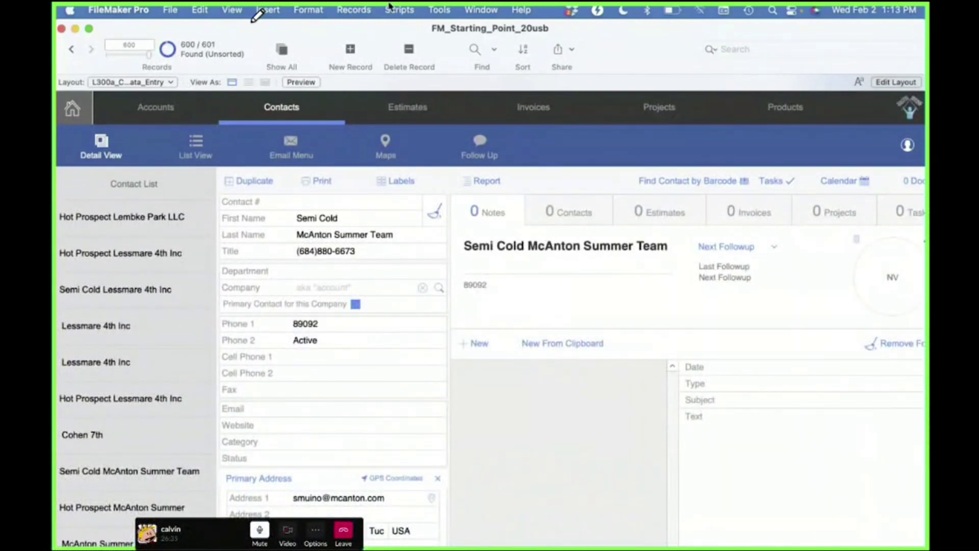
Delete all found records from the Contacts layout, removing the wrongly mapped import.
{"action": "left_click", "coordinate": [366, 10]}
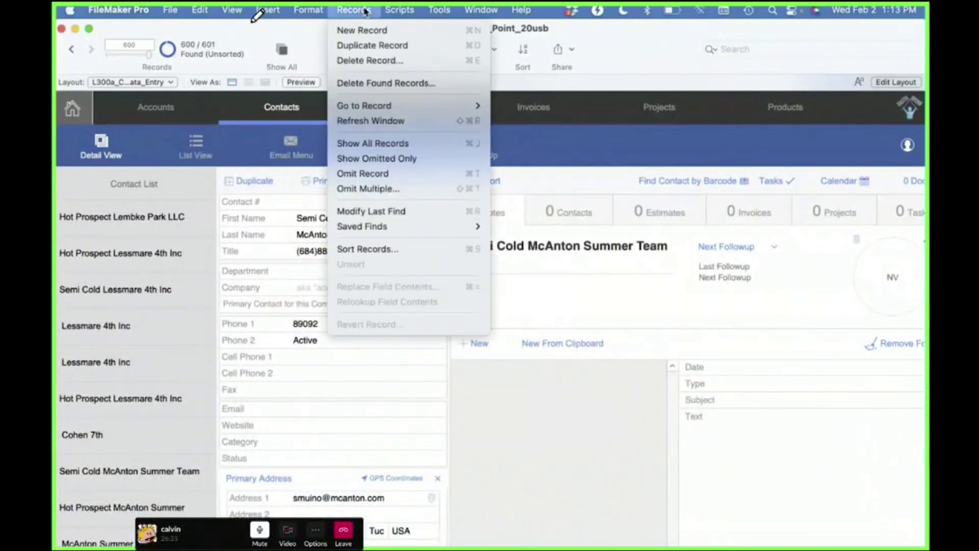
{"action": "left_click", "coordinate": [383, 83]}
{"action": "left_click", "coordinate": [462, 235]}
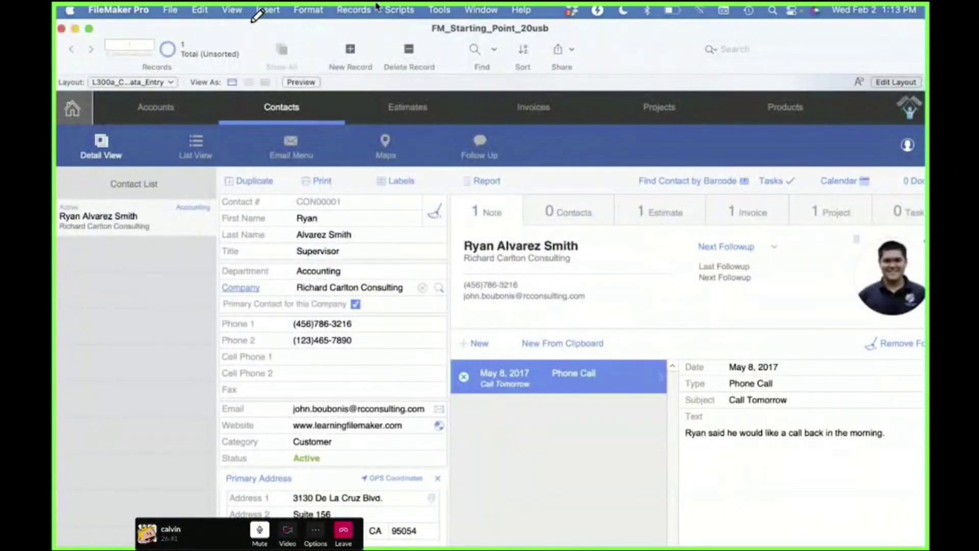
Return to the Import script in the Script Workspace and check the Import Records step's data source settings without specifying a file.
{"action": "left_click", "coordinate": [408, 10]}
{"action": "left_click", "coordinate": [416, 29]}
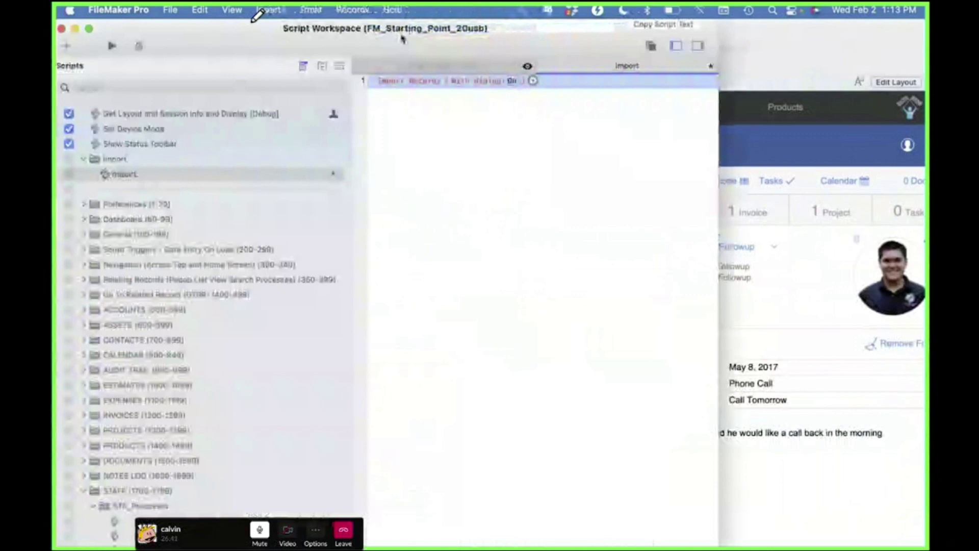
{"action": "left_click", "coordinate": [533, 81]}
{"action": "left_click", "coordinate": [484, 111]}
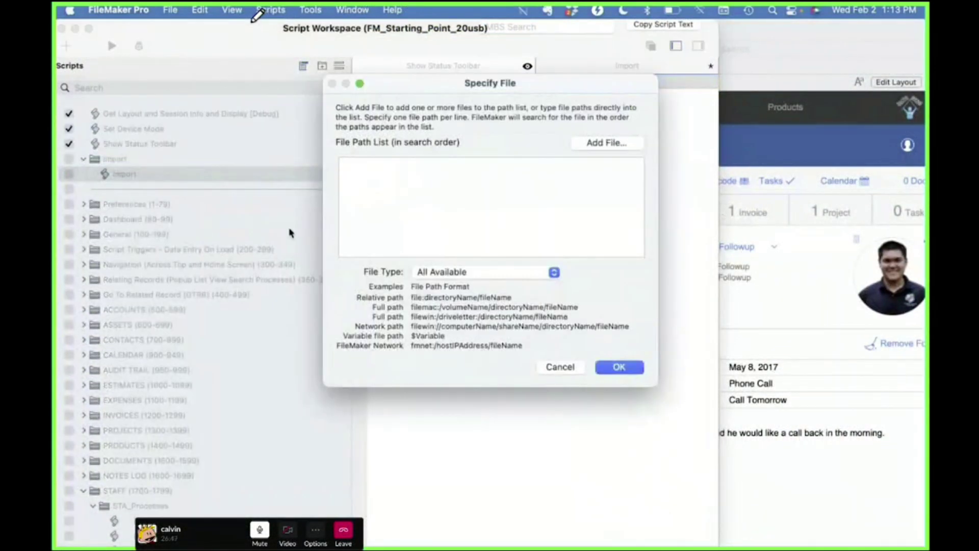
{"action": "left_click", "coordinate": [564, 365]}
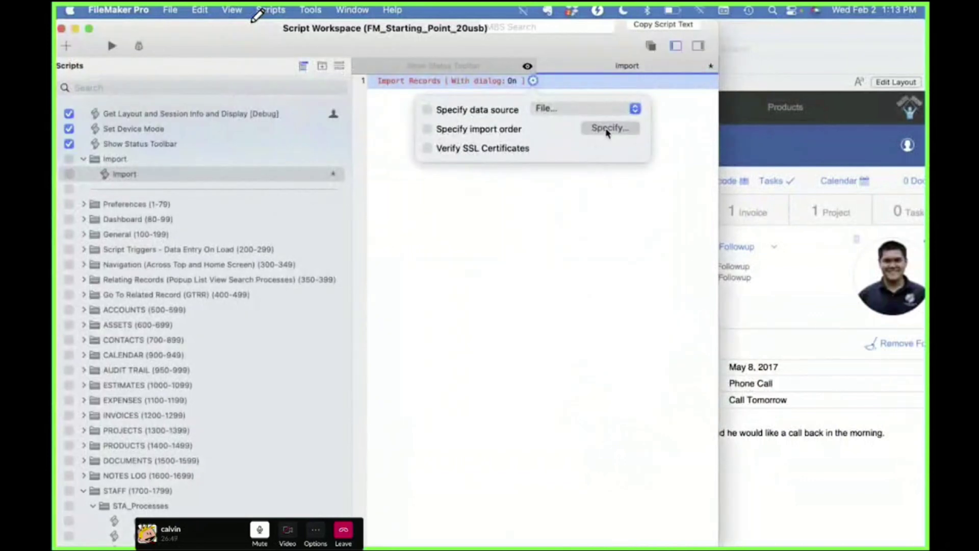
Examine the import order's target fields for T05_CONTACTS with no source file specified, and close it without changes.
{"action": "left_click", "coordinate": [605, 124]}
{"action": "left_click_drag", "start_coordinate": [525, 21], "coordinate": [470, 20]}
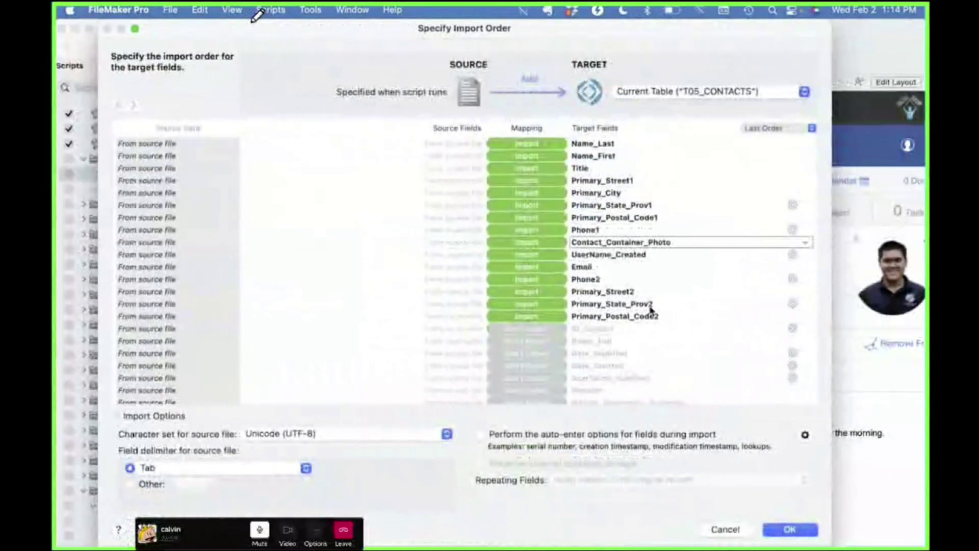
{"action": "scroll", "coordinate": [678, 347], "scroll_direction": "down", "scroll_amount": 10}
{"action": "scroll", "coordinate": [678, 346], "scroll_direction": "down", "scroll_amount": 5}
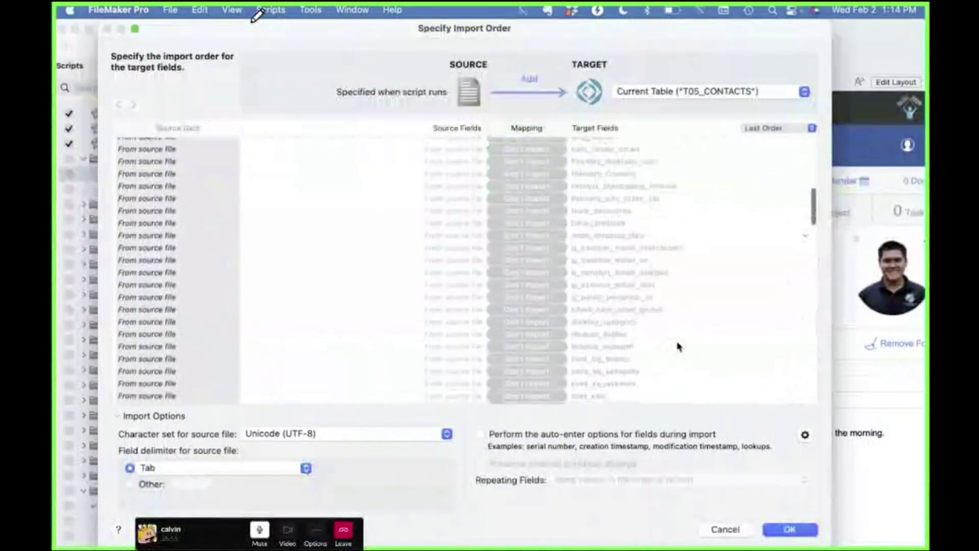
{"action": "scroll", "coordinate": [677, 344], "scroll_direction": "up", "scroll_amount": 15}
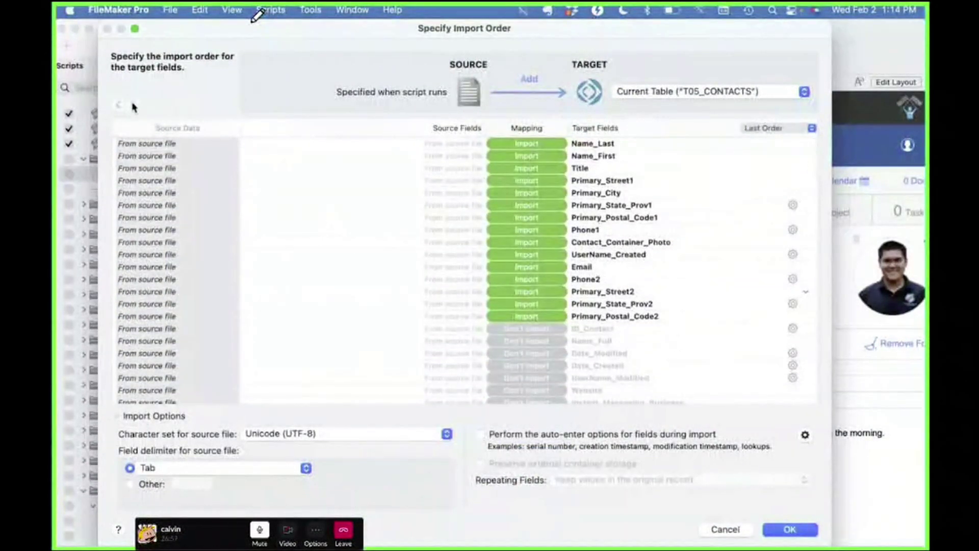
{"action": "left_click", "coordinate": [725, 528]}
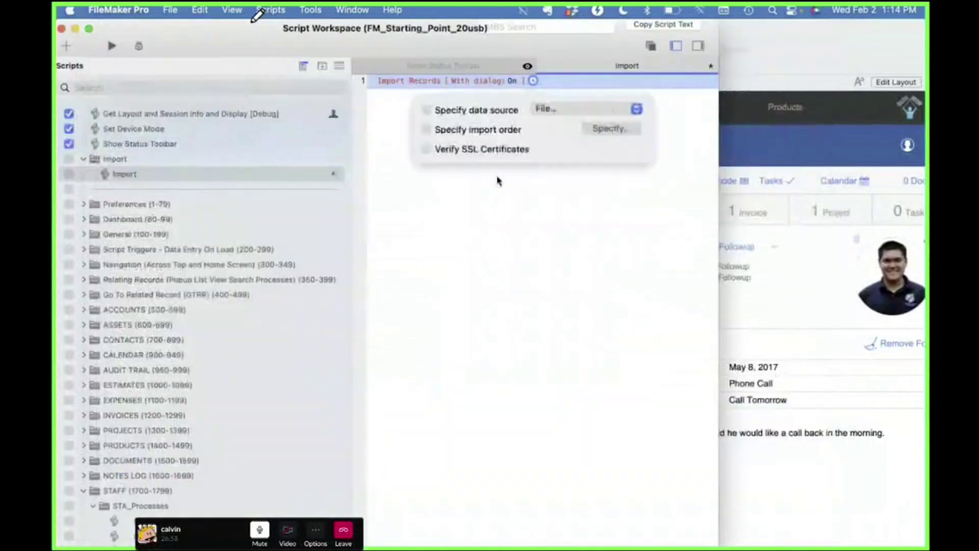
Set Contacts to Import.csv as the Import Records step's data source, using its first row as field names.
{"action": "left_click", "coordinate": [497, 117]}
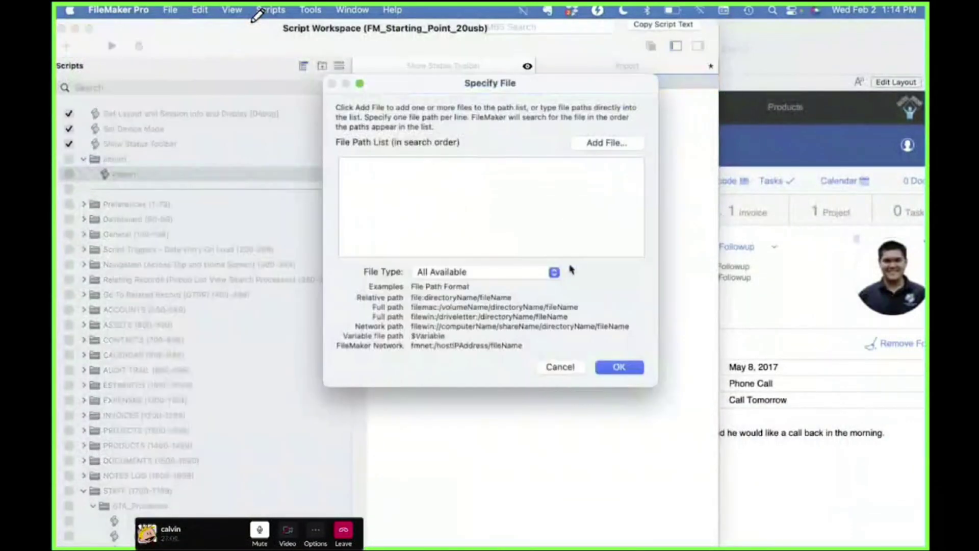
{"action": "left_click", "coordinate": [628, 141]}
{"action": "left_click", "coordinate": [445, 97]}
{"action": "double_click", "coordinate": [446, 97]}
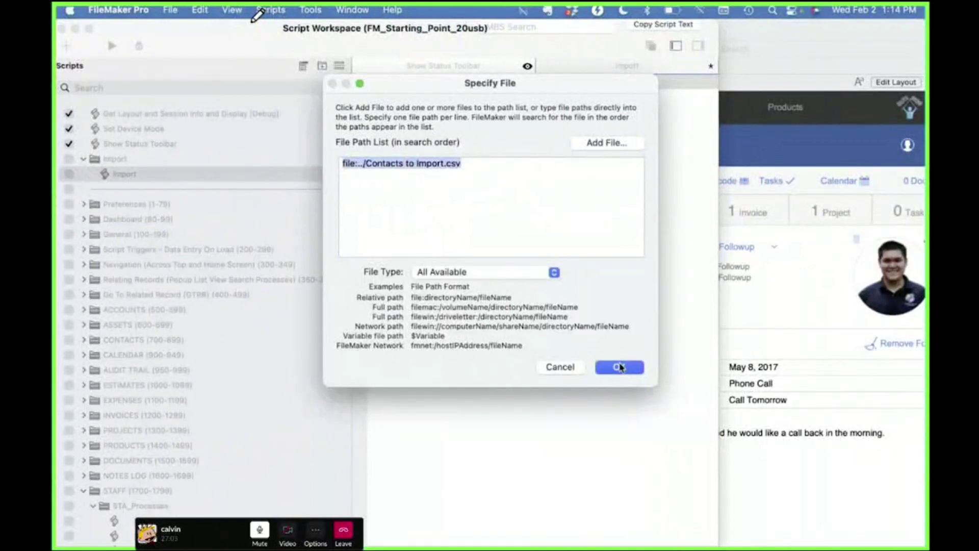
{"action": "left_click", "coordinate": [621, 367]}
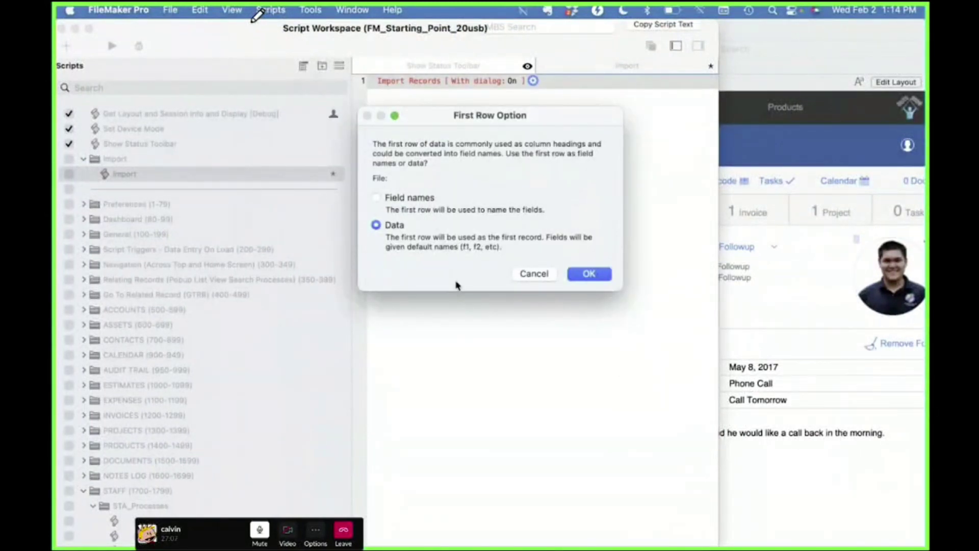
{"action": "left_click_drag", "start_coordinate": [469, 116], "coordinate": [474, 115]}
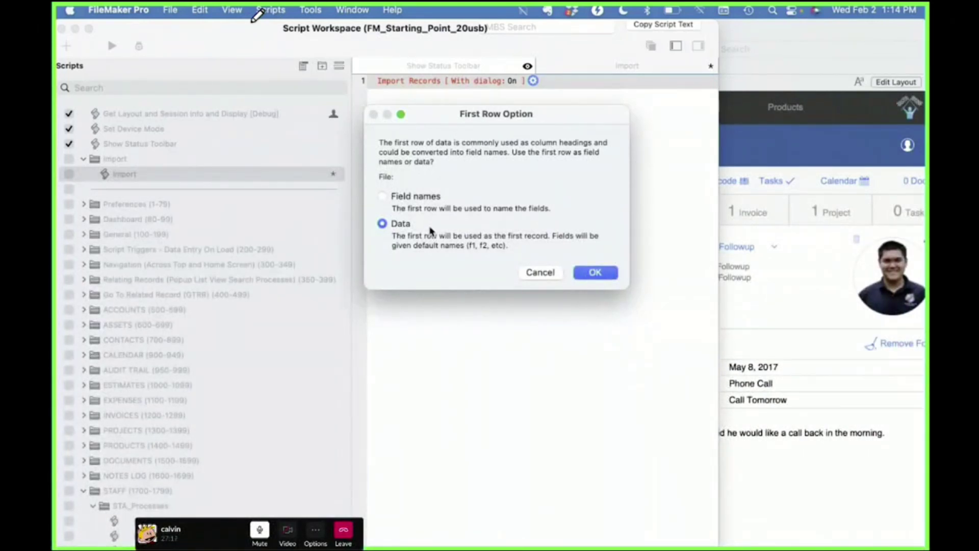
{"action": "left_click", "coordinate": [418, 196]}
{"action": "left_click", "coordinate": [601, 275]}
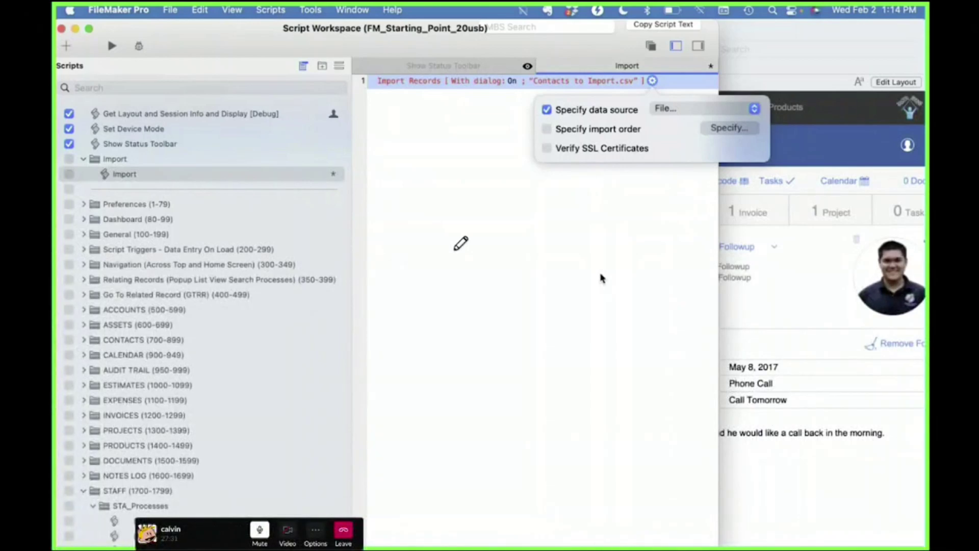
Open the import order for Contacts to Import.csv and compare its header row with the first data records.
{"action": "left_click", "coordinate": [730, 128]}
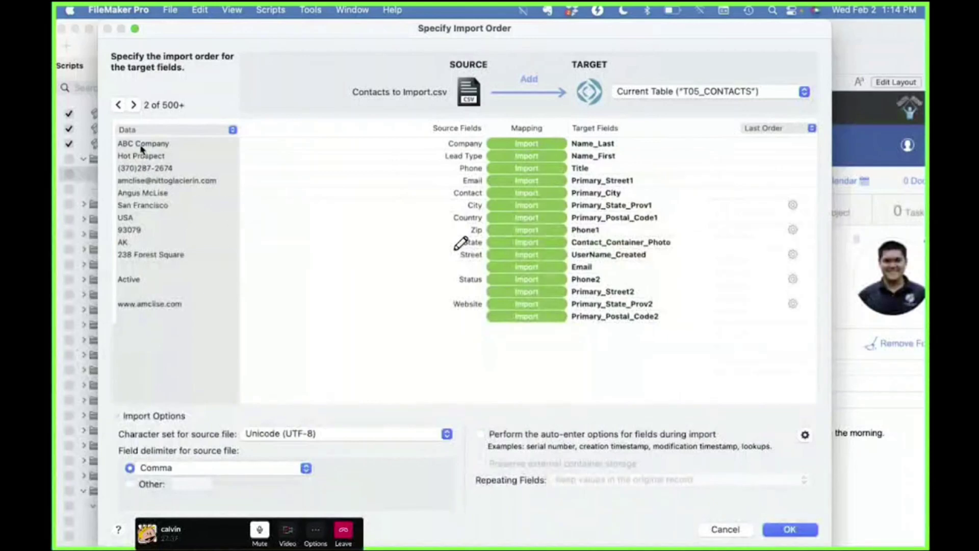
{"action": "left_click", "coordinate": [135, 105]}
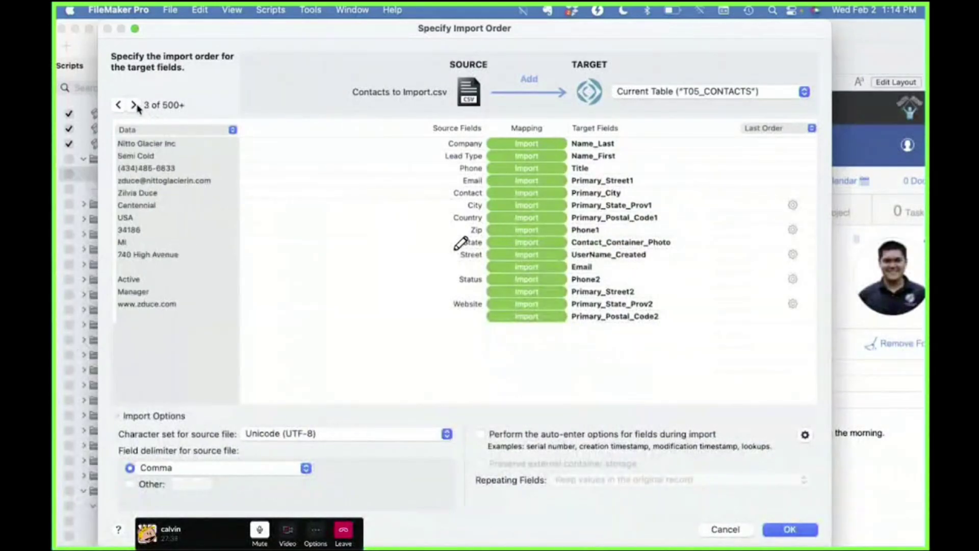
{"action": "left_click", "coordinate": [121, 105]}
{"action": "left_click", "coordinate": [120, 105]}
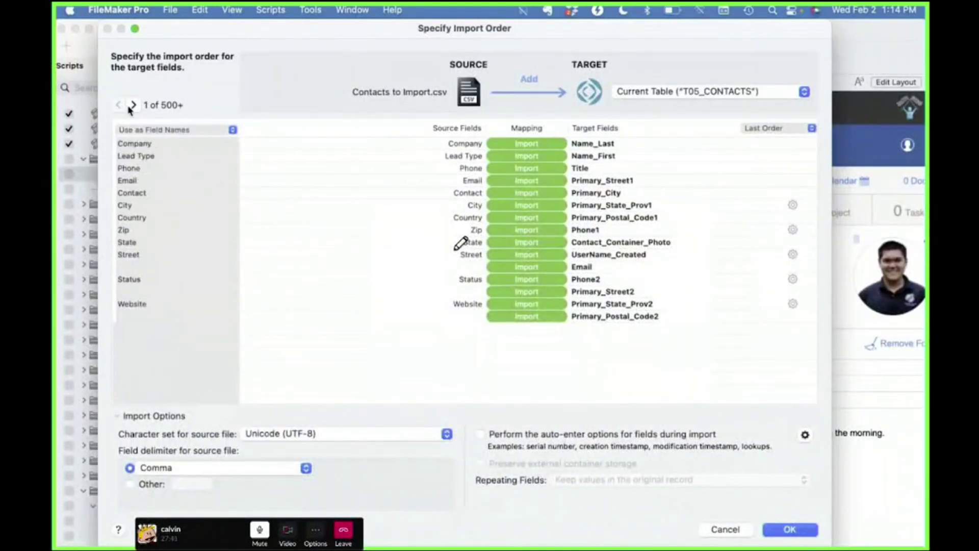
{"action": "left_click", "coordinate": [132, 105]}
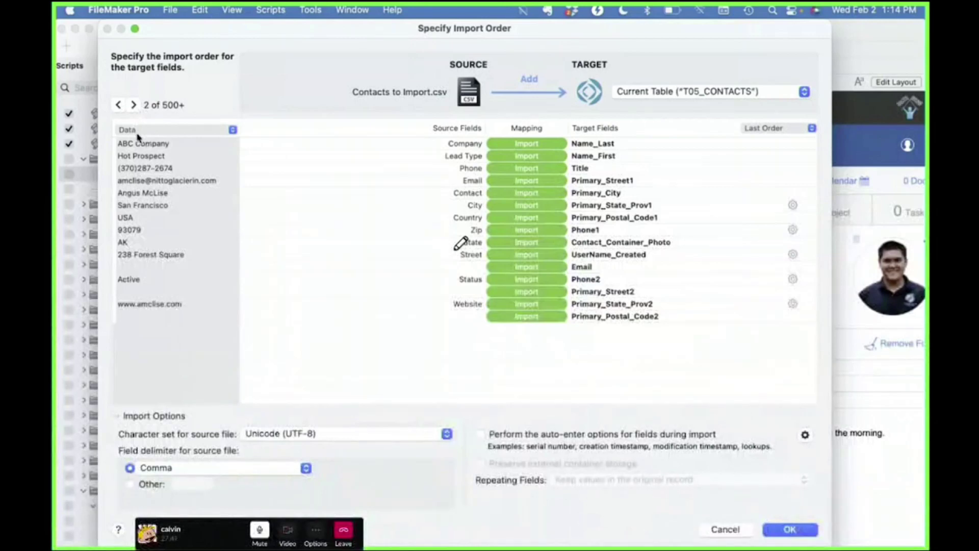
{"action": "left_click", "coordinate": [119, 105]}
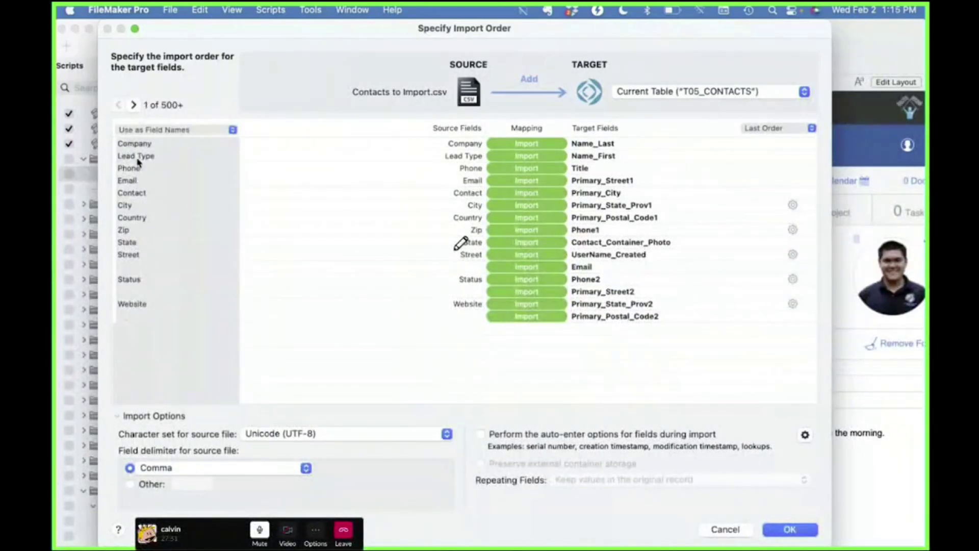
Browse the source data forward to record 9 and back to the first record.
{"action": "left_click", "coordinate": [135, 106]}
{"action": "left_click", "coordinate": [136, 106]}
{"action": "left_click", "coordinate": [136, 106]}
{"action": "left_click", "coordinate": [136, 106]}
{"action": "left_click", "coordinate": [136, 107]}
{"action": "left_click", "coordinate": [135, 106]}
{"action": "left_click", "coordinate": [136, 106]}
{"action": "left_click", "coordinate": [135, 106]}
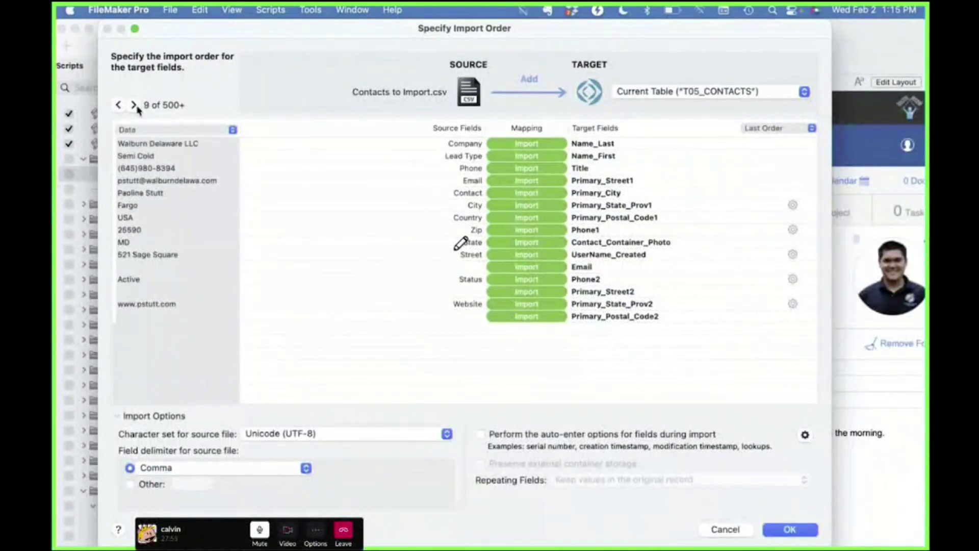
{"action": "left_click", "coordinate": [119, 106]}
{"action": "left_click", "coordinate": [119, 106]}
{"action": "left_click", "coordinate": [119, 106]}
{"action": "left_click", "coordinate": [119, 106]}
{"action": "left_click", "coordinate": [119, 106]}
{"action": "left_click", "coordinate": [119, 107]}
{"action": "left_click", "coordinate": [119, 106]}
{"action": "left_click", "coordinate": [119, 106]}
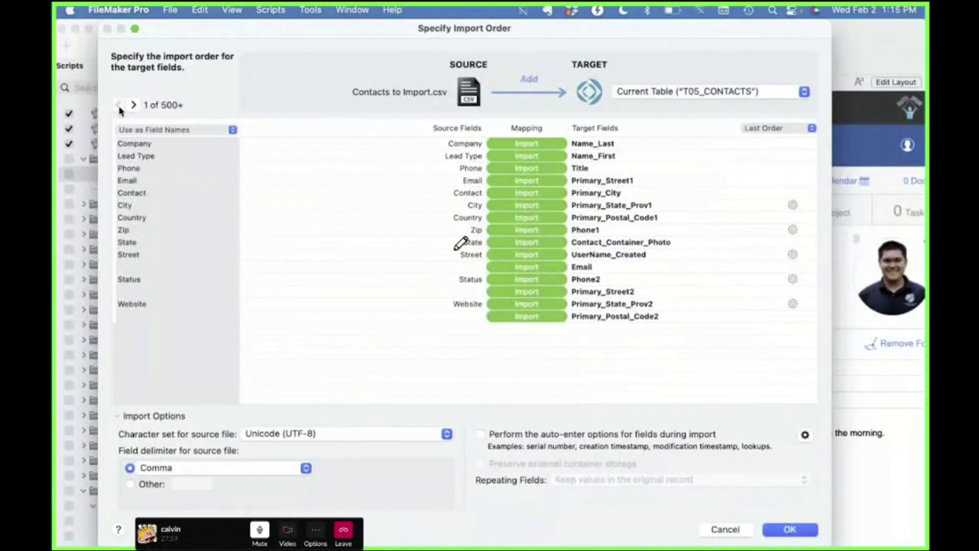
Review the row usage options for the first source record, keeping Use as Field Names selected.
{"action": "left_click", "coordinate": [155, 130]}
{"action": "left_click", "coordinate": [158, 130]}
{"action": "left_click", "coordinate": [133, 105]}
{"action": "left_click", "coordinate": [119, 105]}
{"action": "left_click", "coordinate": [136, 131]}
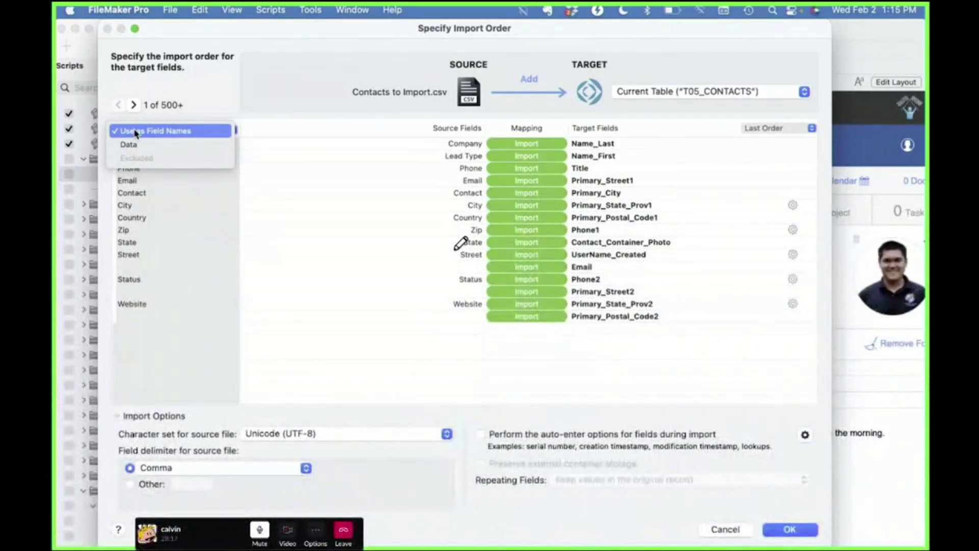
{"action": "left_click", "coordinate": [136, 131]}
Try using the third source record as field names, and set that record back to Data.
{"action": "left_click", "coordinate": [134, 105]}
{"action": "left_click", "coordinate": [135, 105]}
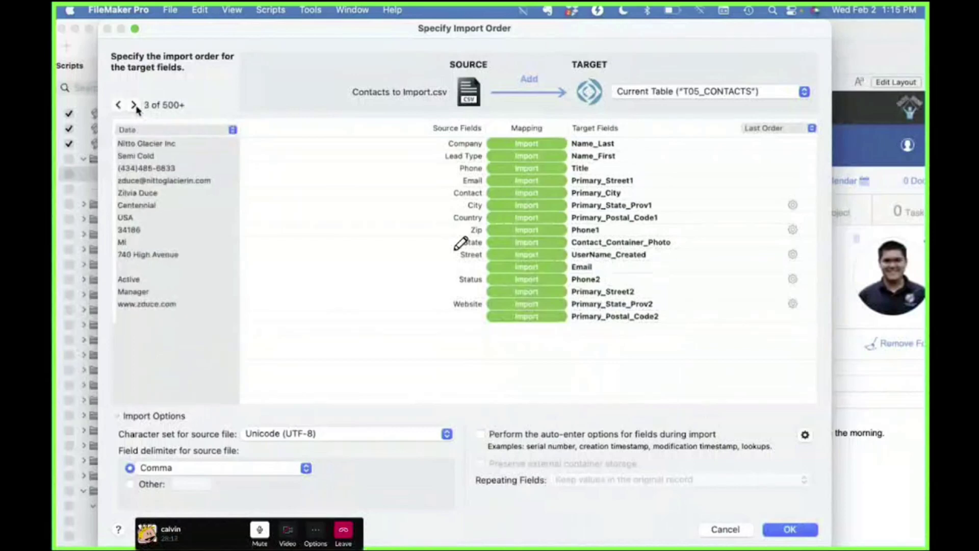
{"action": "left_click", "coordinate": [142, 133]}
{"action": "left_click", "coordinate": [220, 134]}
{"action": "left_click", "coordinate": [220, 133]}
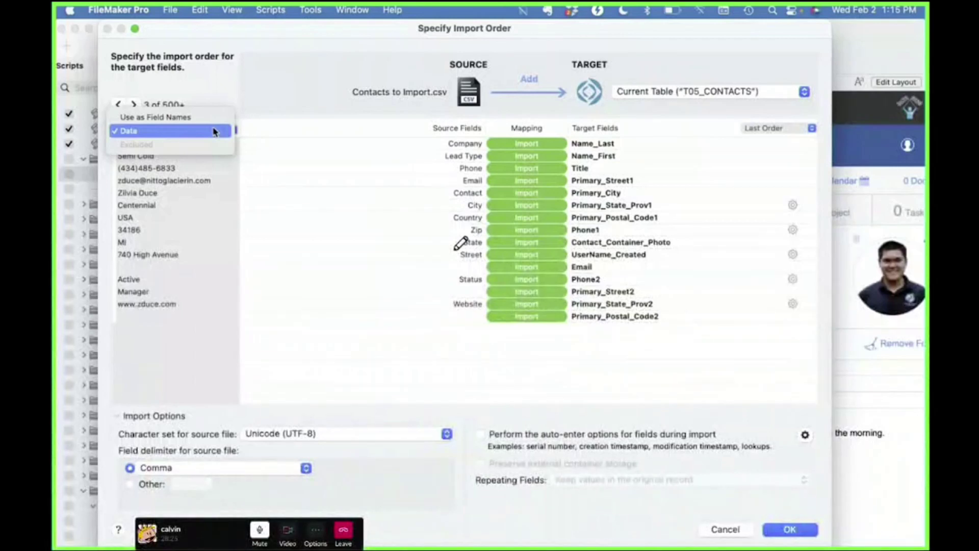
{"action": "left_click", "coordinate": [213, 119]}
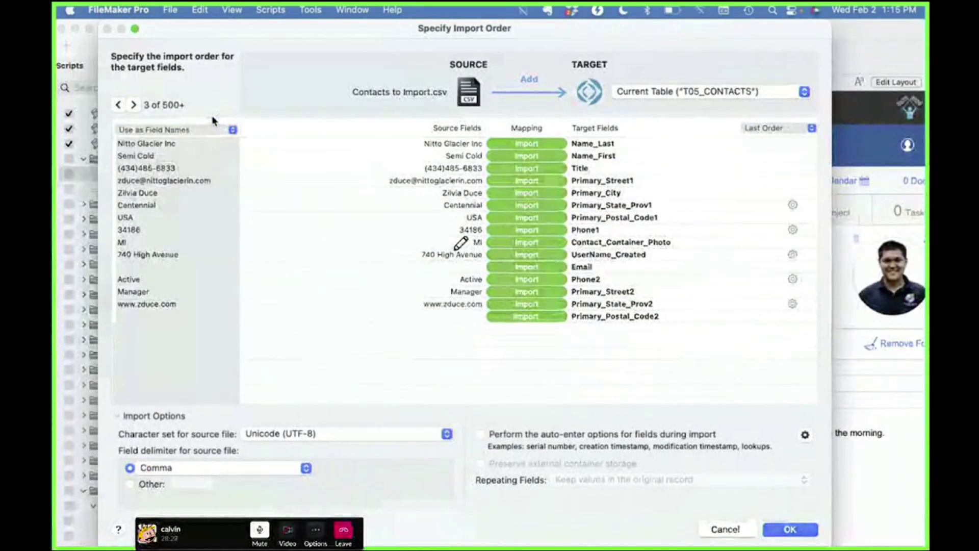
{"action": "left_click", "coordinate": [212, 130]}
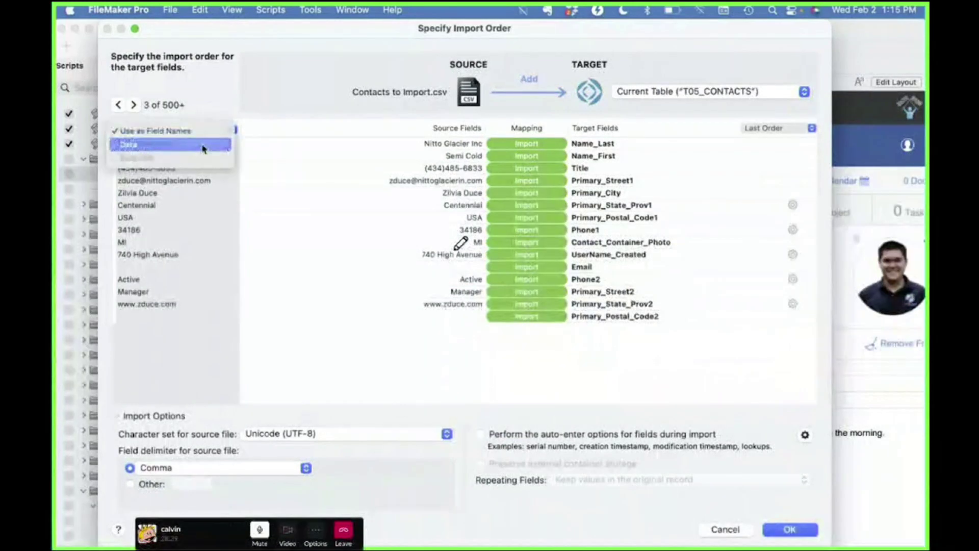
{"action": "left_click", "coordinate": [203, 145]}
Go back to the first source record and set it to Use as Field Names.
{"action": "left_click", "coordinate": [119, 105]}
{"action": "left_click", "coordinate": [119, 105]}
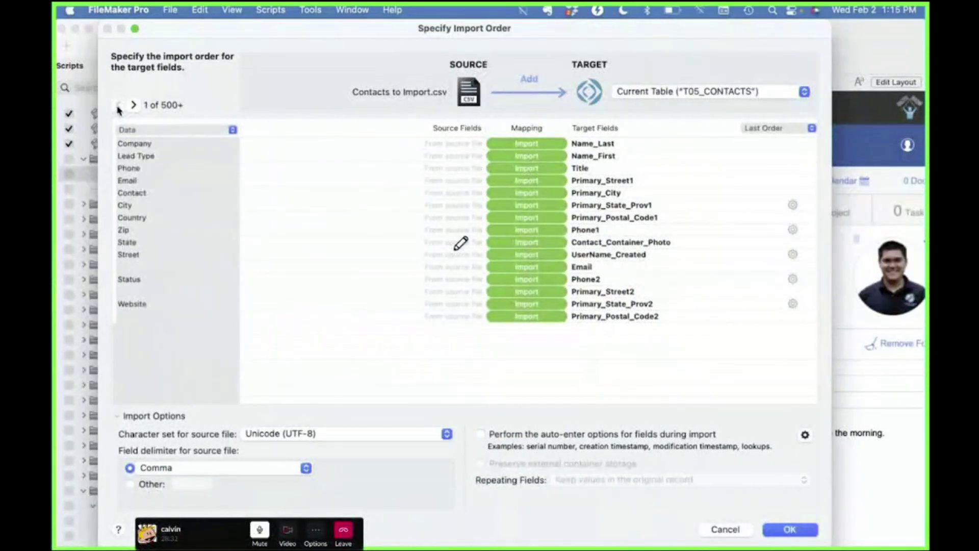
{"action": "left_click", "coordinate": [148, 131]}
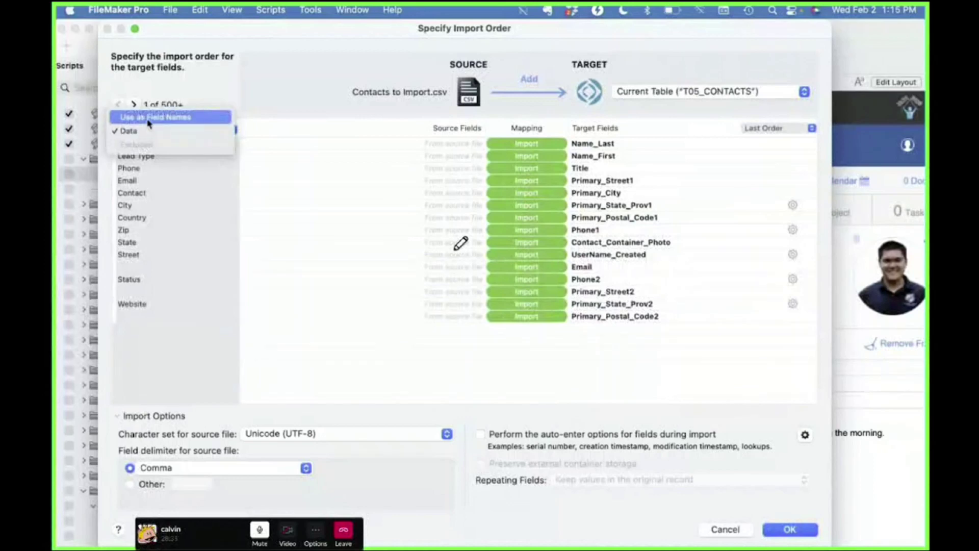
{"action": "left_click", "coordinate": [149, 121]}
{"action": "left_click", "coordinate": [151, 133]}
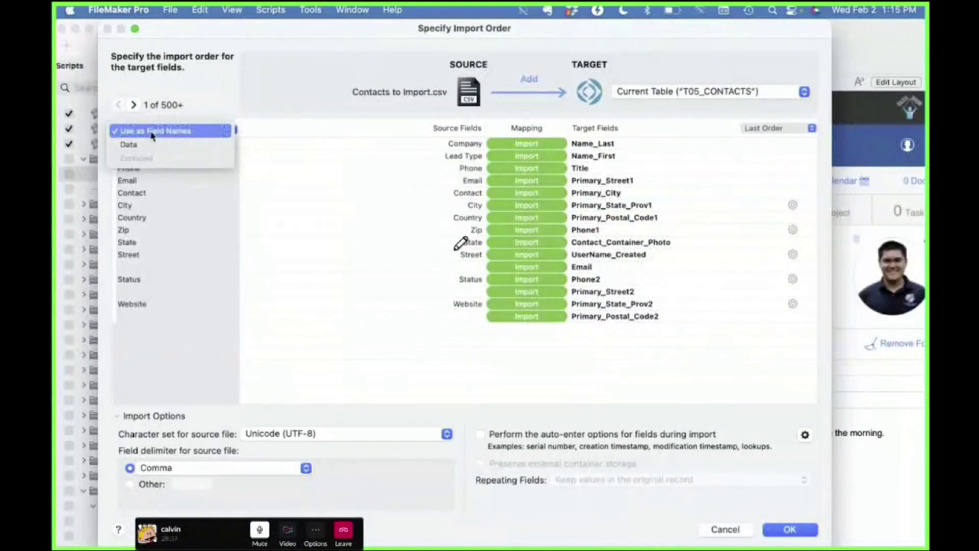
{"action": "left_click", "coordinate": [149, 134]}
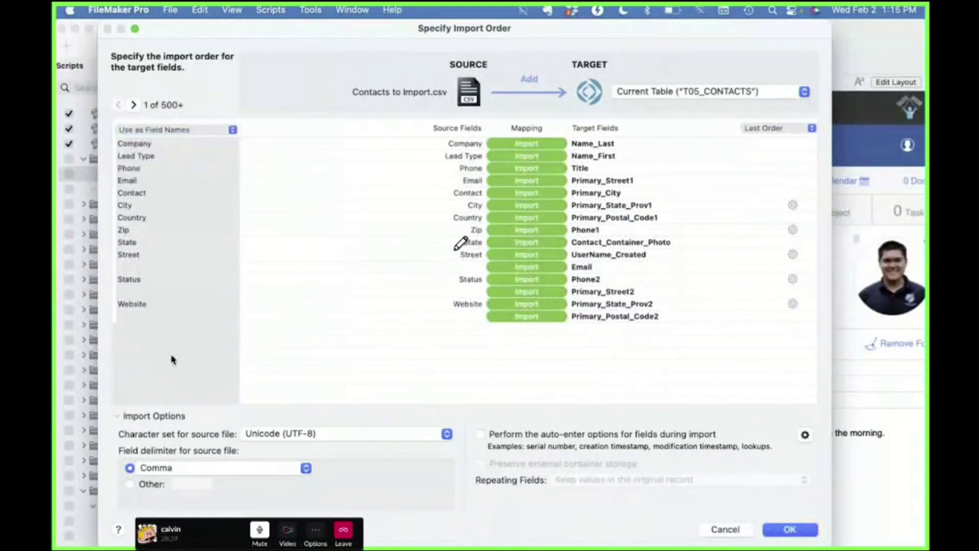
Map the Company source field to the Account_Name target field.
{"action": "left_click", "coordinate": [591, 145]}
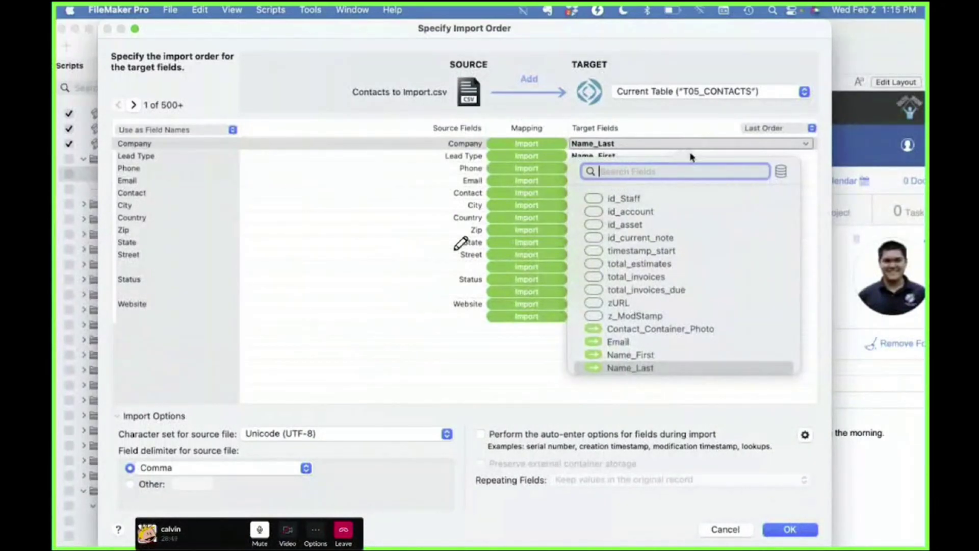
{"action": "type", "text": "acc"}
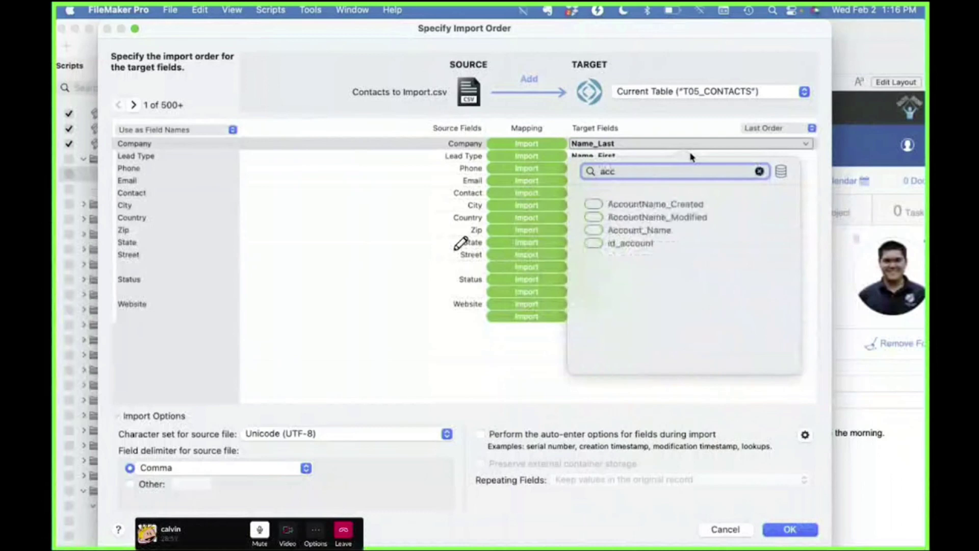
{"action": "left_click", "coordinate": [665, 230]}
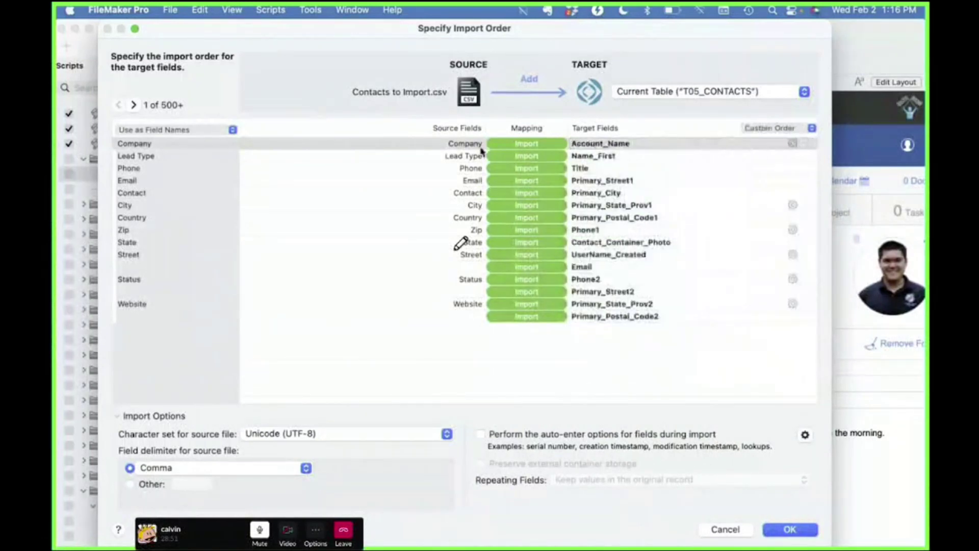
Map the Lead Type source field to the Category target field.
{"action": "left_click", "coordinate": [605, 157]}
{"action": "type", "text": "type"}
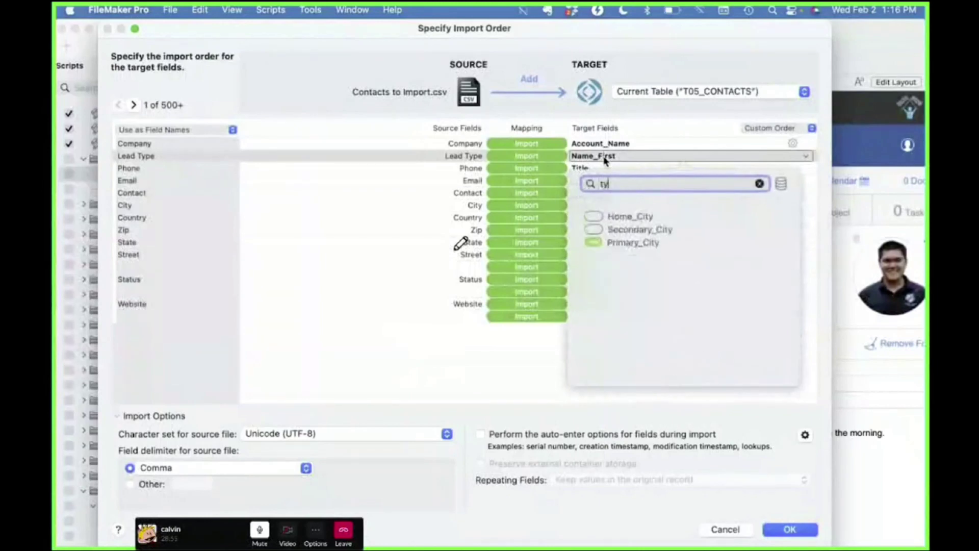
{"action": "key", "text": "BackSpace"}
{"action": "key", "text": "BackSpace"}
{"action": "key", "text": "BackSpace"}
{"action": "type", "text": "cate"}
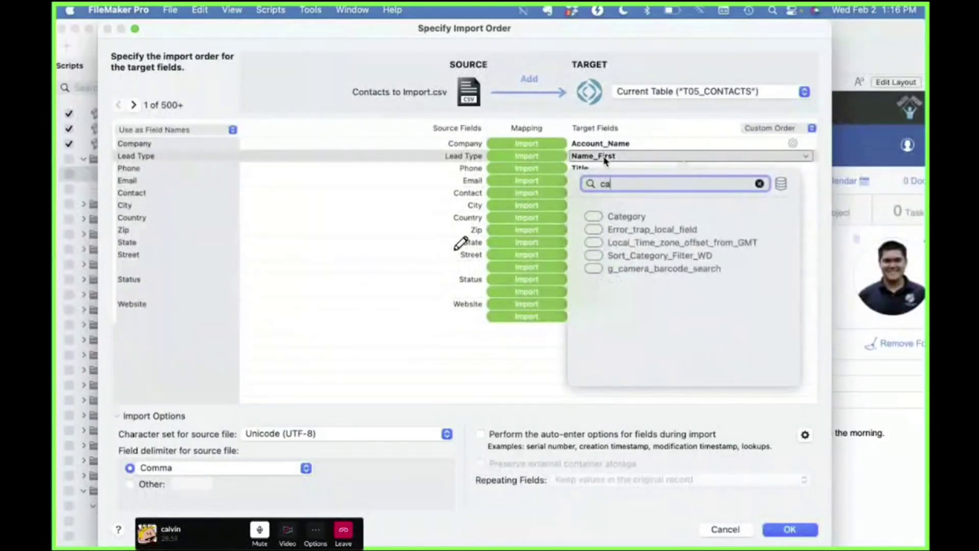
{"action": "left_click", "coordinate": [623, 217]}
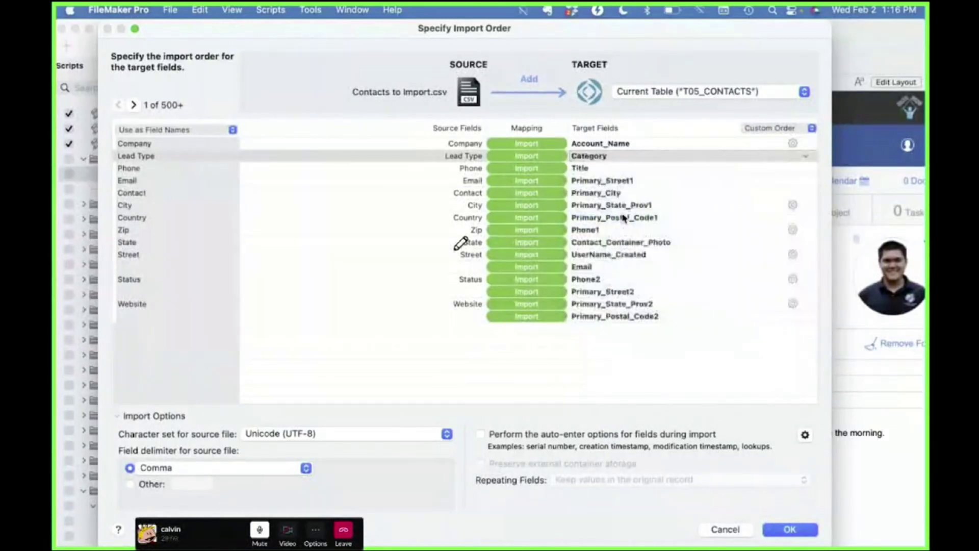
Map the Phone source field to Cell_Phone1 and the Email source field to Email.
{"action": "left_click", "coordinate": [594, 170]}
{"action": "type", "text": "phone"}
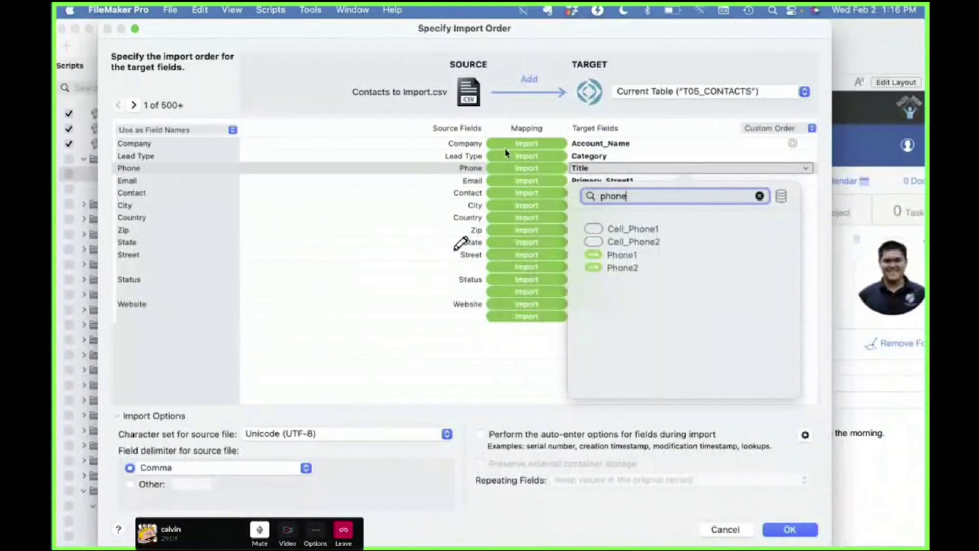
{"action": "left_click", "coordinate": [617, 234]}
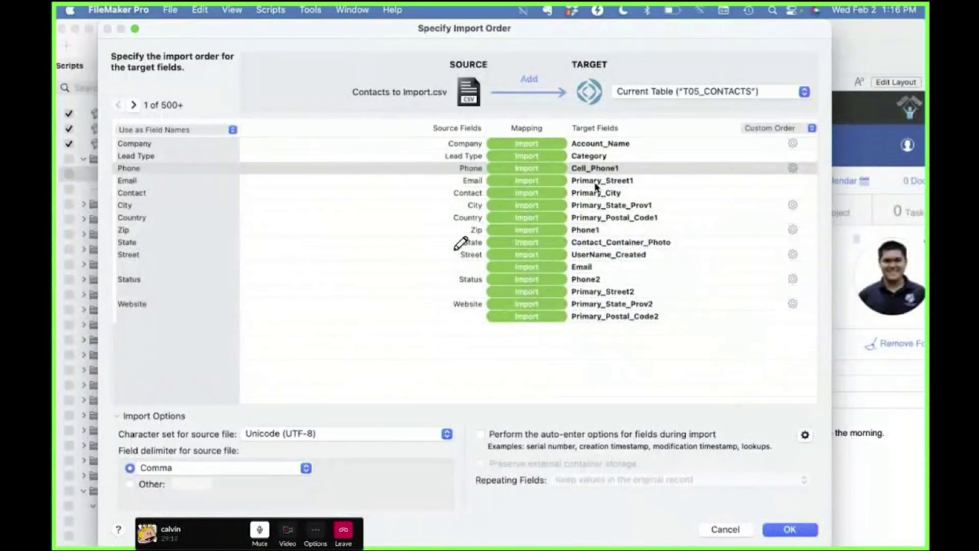
{"action": "left_click", "coordinate": [595, 183]}
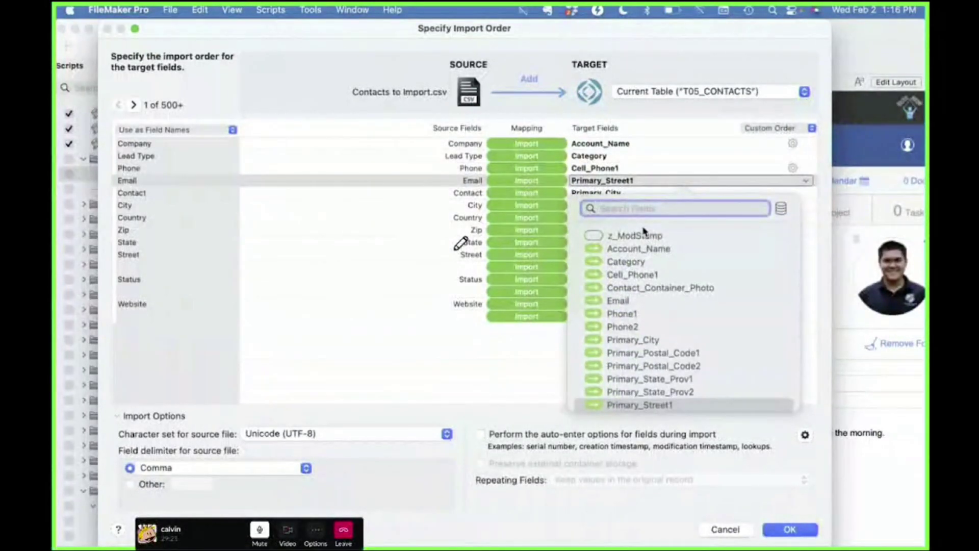
{"action": "type", "text": "email"}
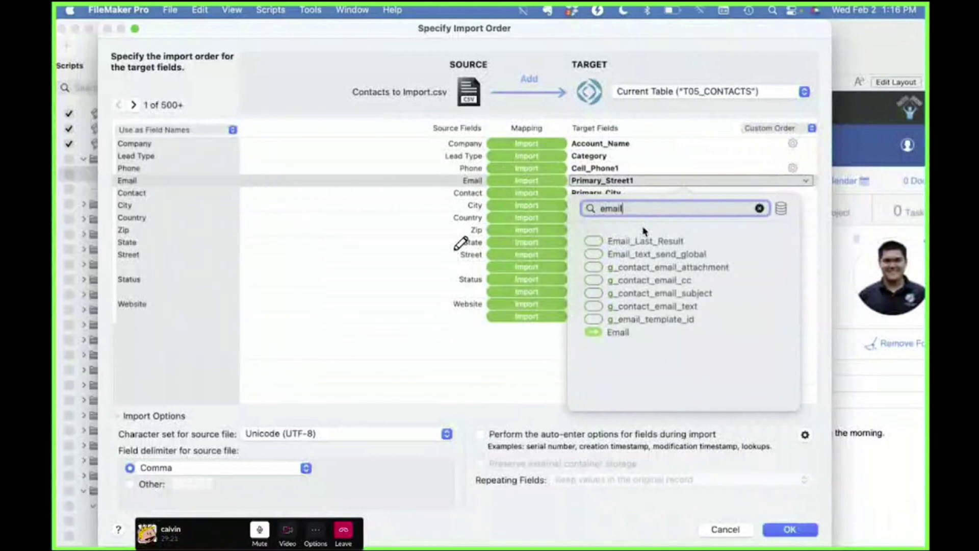
{"action": "left_click", "coordinate": [621, 336]}
{"action": "left_click", "coordinate": [597, 194]}
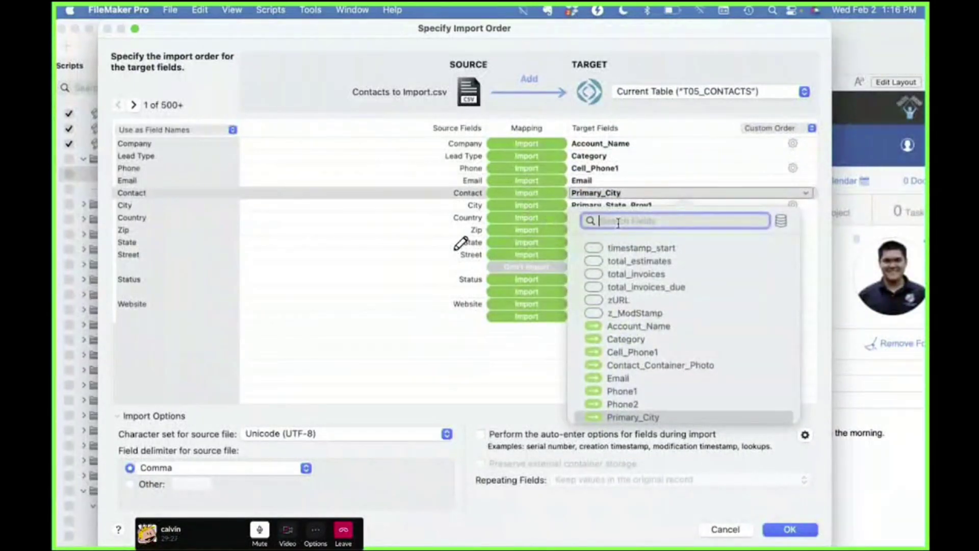
{"action": "type", "text": "contact"}
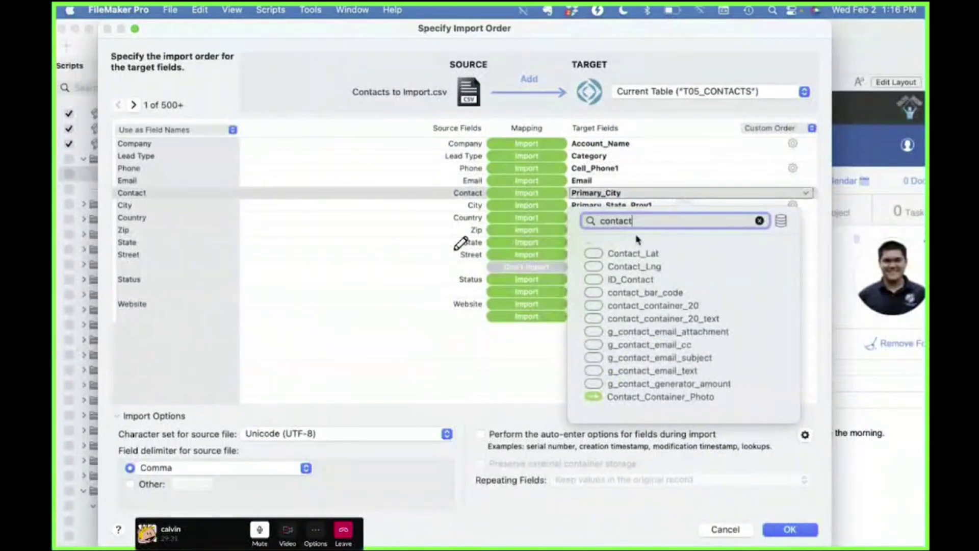
{"action": "left_click", "coordinate": [397, 198]}
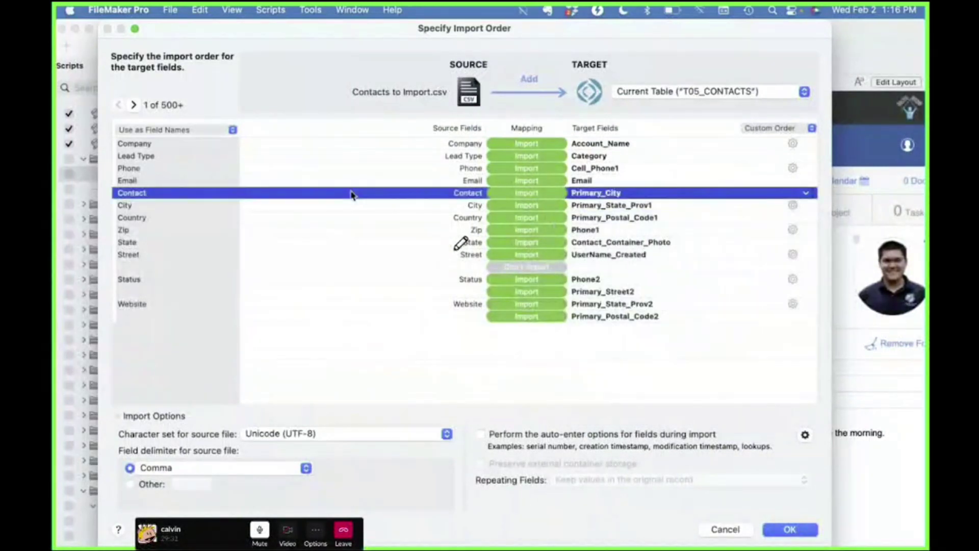
Preview source record 4 and map the Contact source field to the Name_First target field.
{"action": "left_click", "coordinate": [134, 105]}
{"action": "left_click", "coordinate": [134, 105]}
{"action": "left_click", "coordinate": [134, 105]}
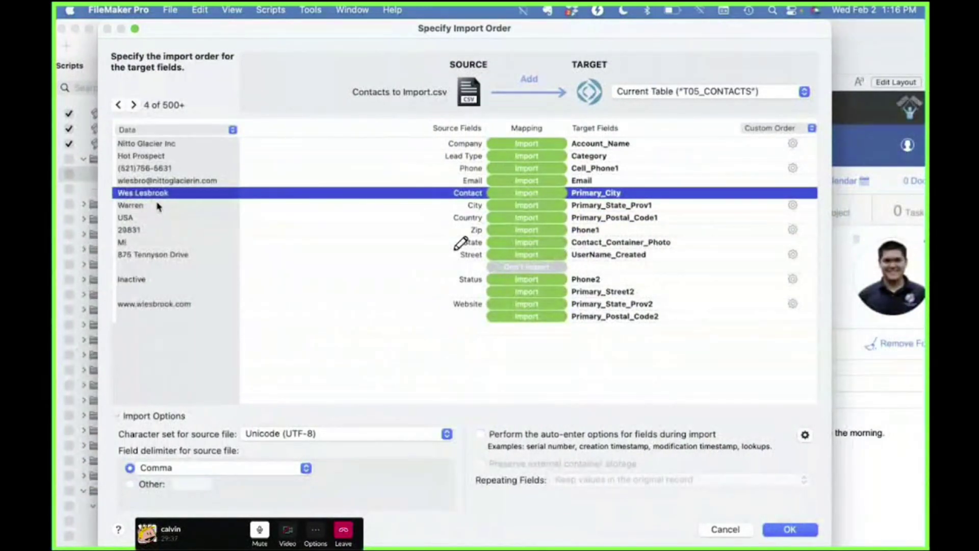
{"action": "left_click", "coordinate": [645, 192]}
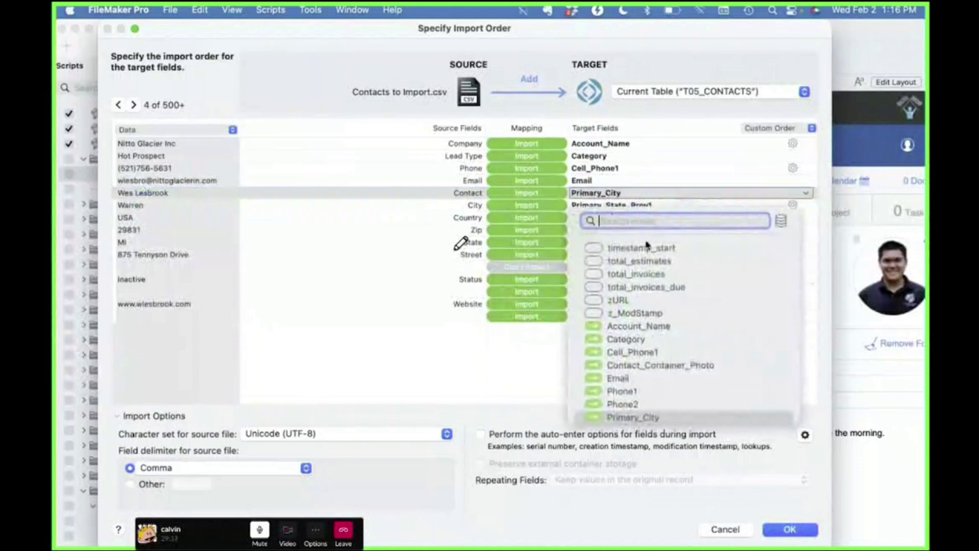
{"action": "type", "text": "name"}
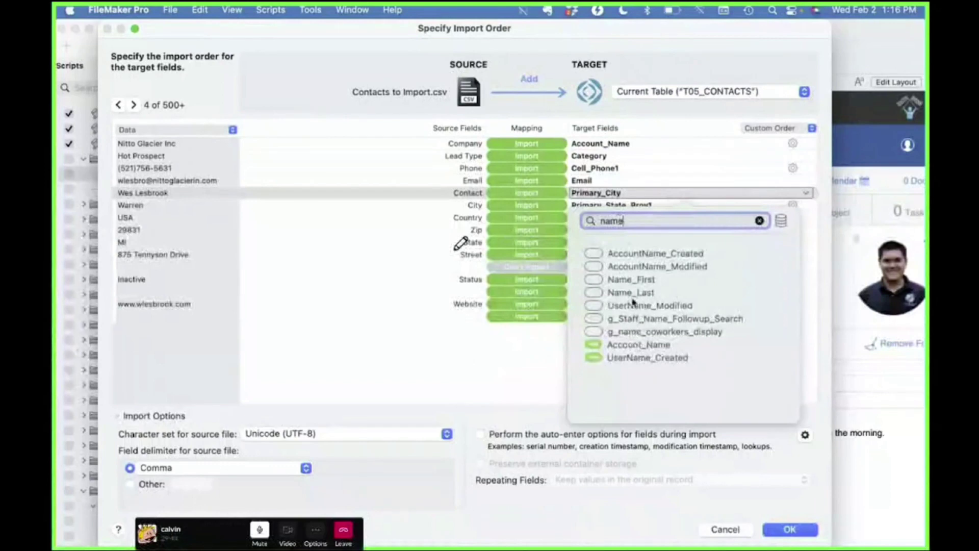
{"action": "type", "text": "full"}
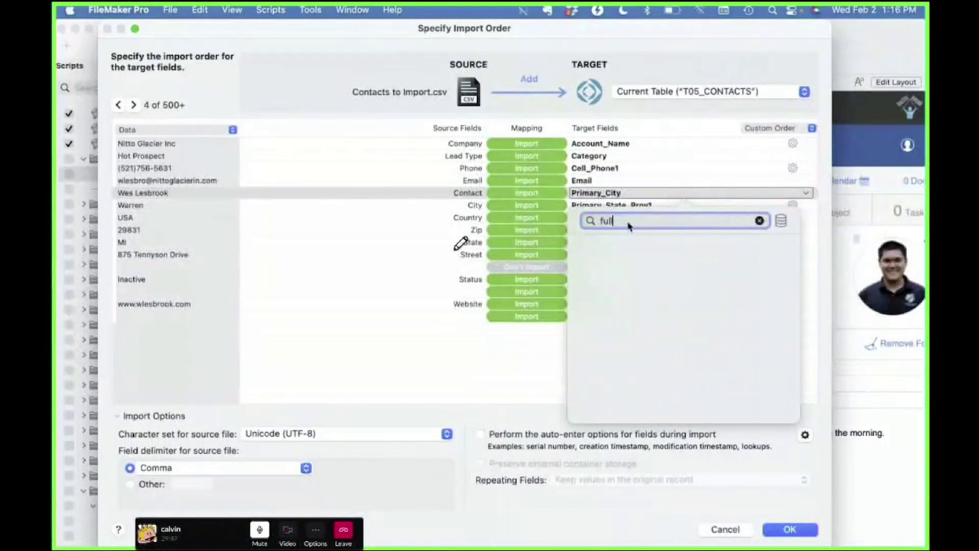
{"action": "key", "text": "BackSpace"}
{"action": "key", "text": "BackSpace"}
{"action": "type", "text": "nam"}
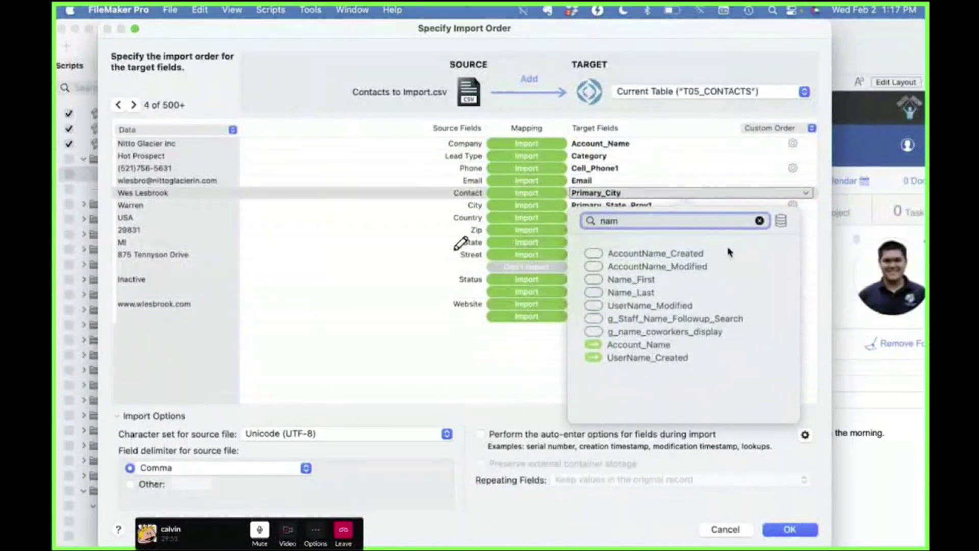
{"action": "left_click", "coordinate": [632, 285]}
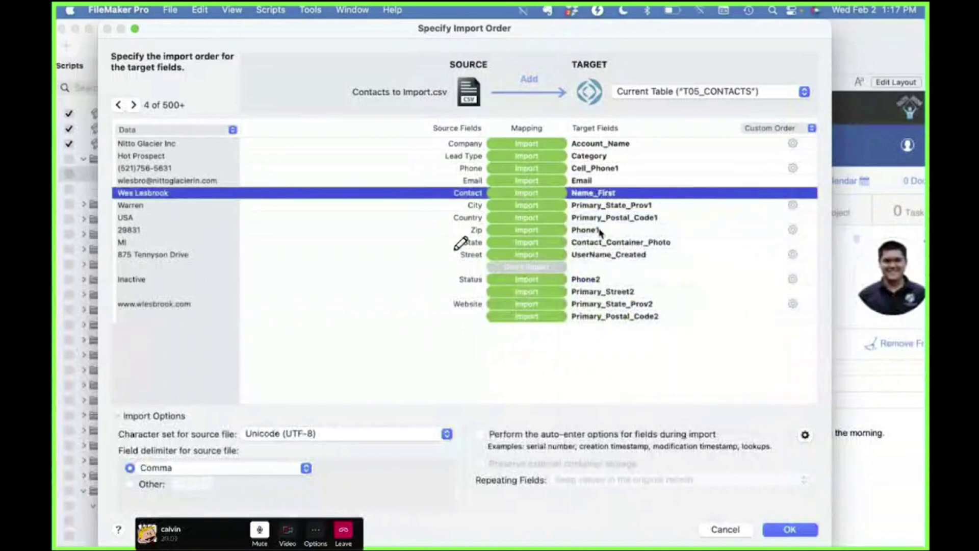
Map the City source field to Primary_City and the Country source field to Primary_Country.
{"action": "left_click", "coordinate": [607, 206]}
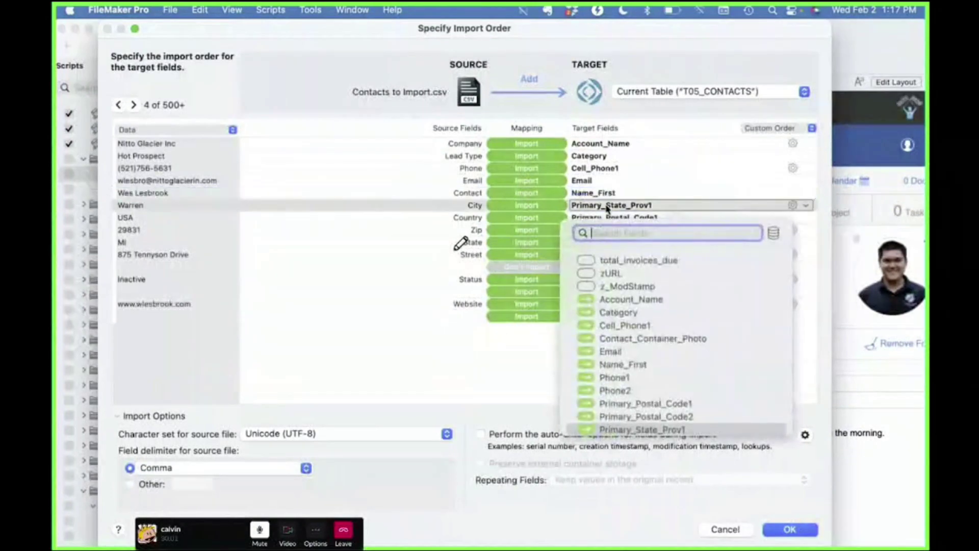
{"action": "type", "text": "city"}
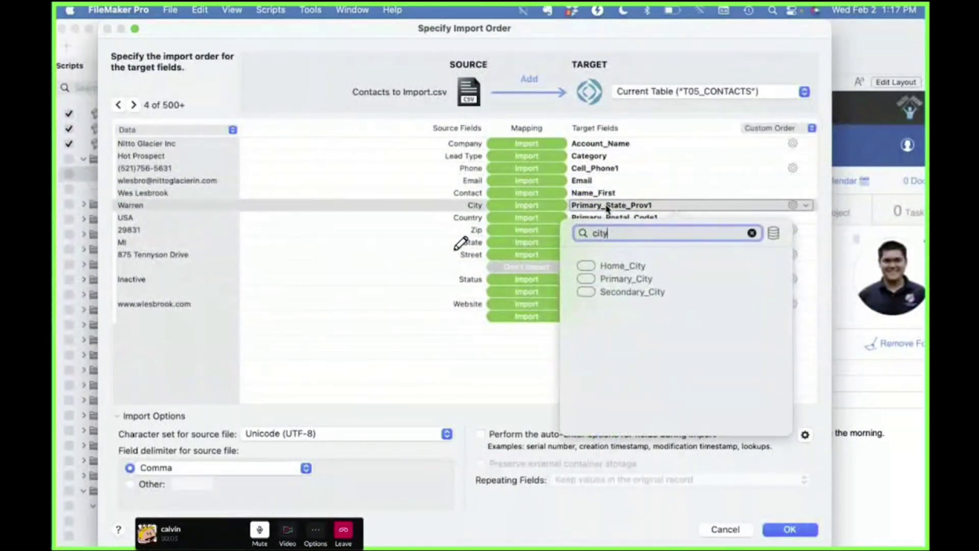
{"action": "left_click", "coordinate": [622, 279]}
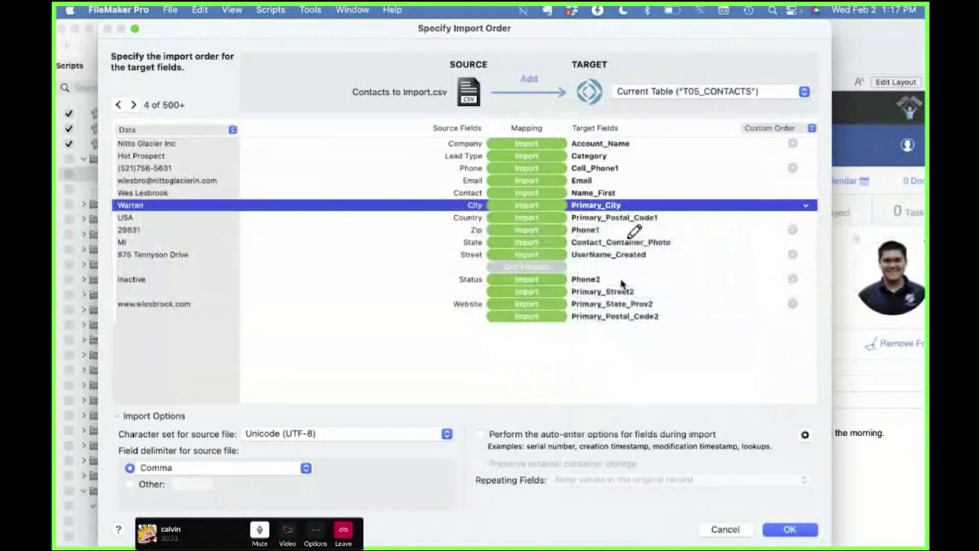
{"action": "left_click", "coordinate": [596, 218]}
{"action": "type", "text": "cou"}
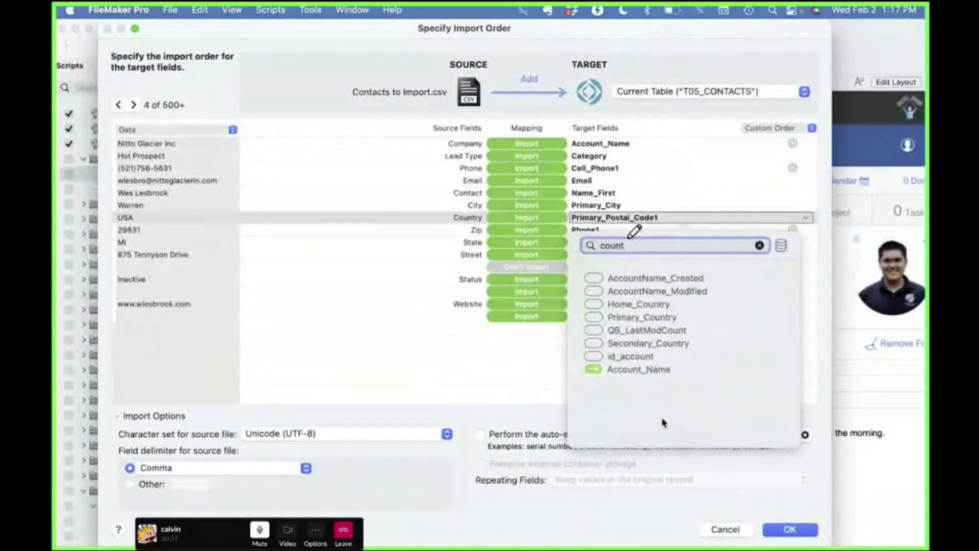
{"action": "type", "text": "nt"}
{"action": "left_click", "coordinate": [638, 320]}
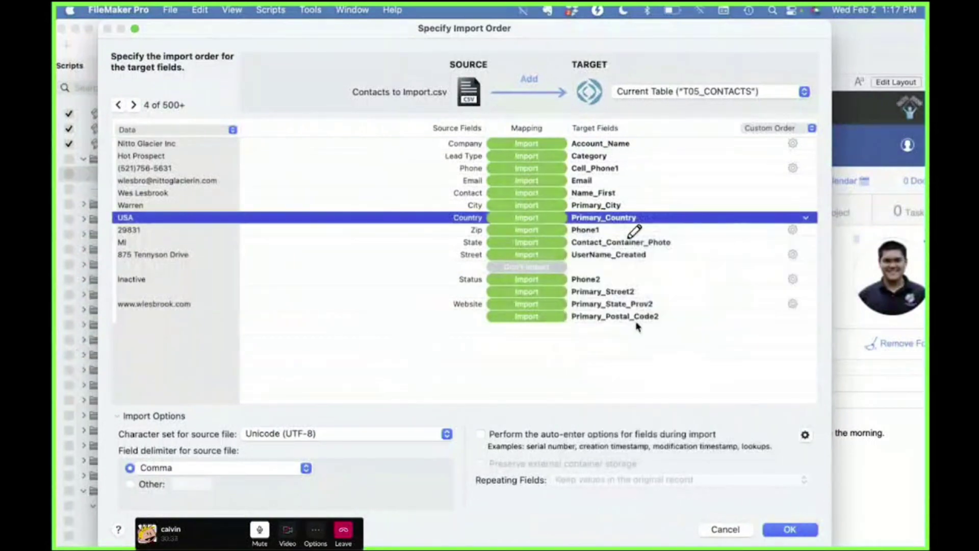
Map the Zip source field to the Primary_Postal_Code1 target field.
{"action": "left_click", "coordinate": [599, 230]}
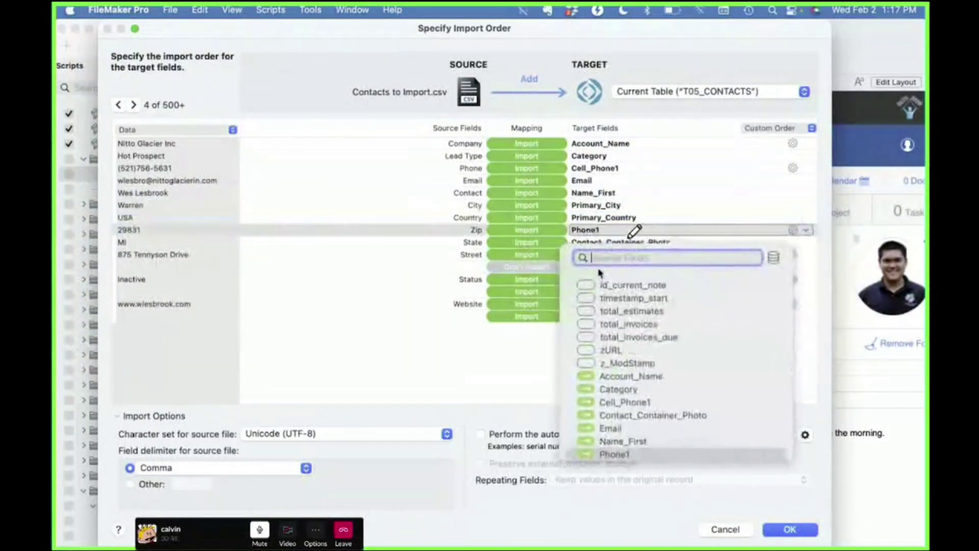
{"action": "type", "text": "zip"}
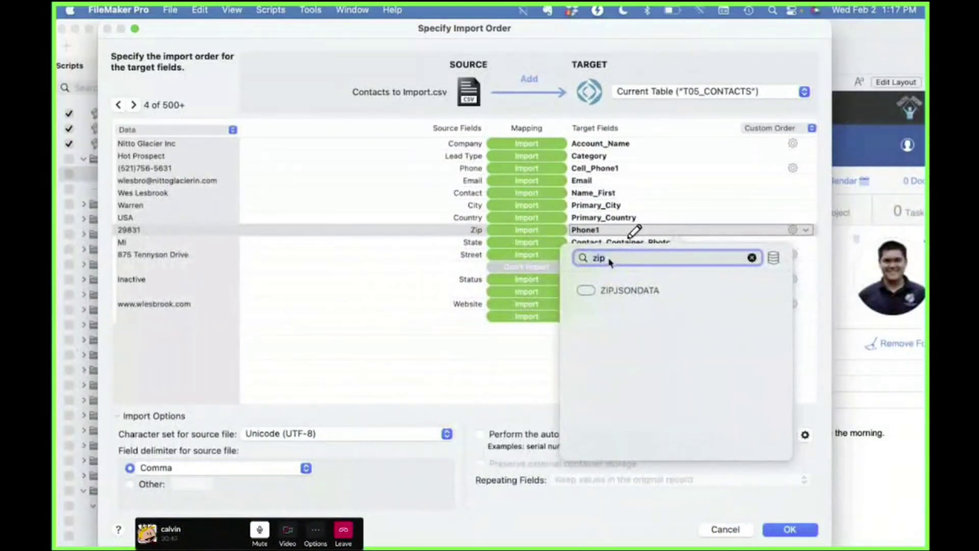
{"action": "key", "text": "BackSpace"}
{"action": "key", "text": "BackSpace"}
{"action": "key", "text": "BackSpace"}
{"action": "type", "text": "postal"}
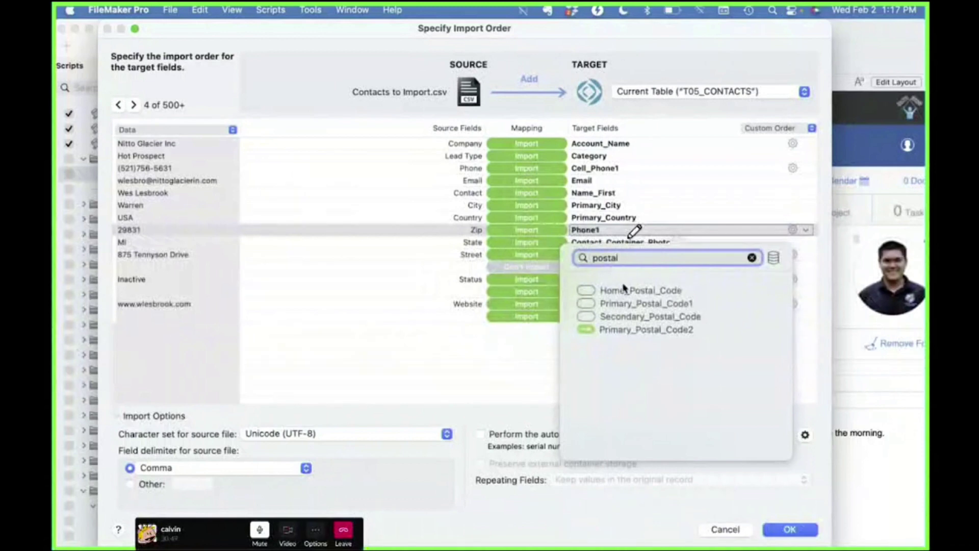
{"action": "left_click", "coordinate": [623, 303]}
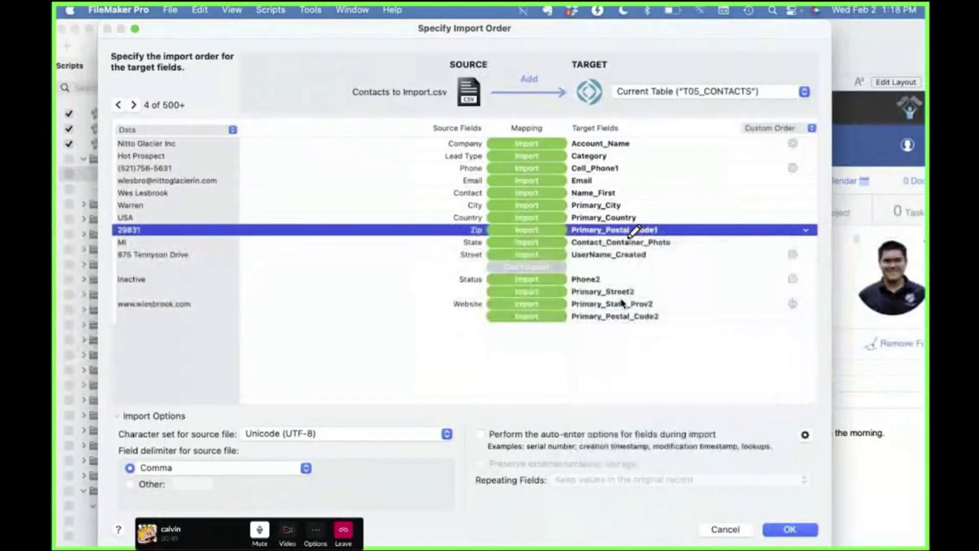
Look through the CON_Contacts field definitions in Manage Database from the State row's target field search, and return to the import order.
{"action": "left_click", "coordinate": [600, 244]}
{"action": "type", "text": "state"}
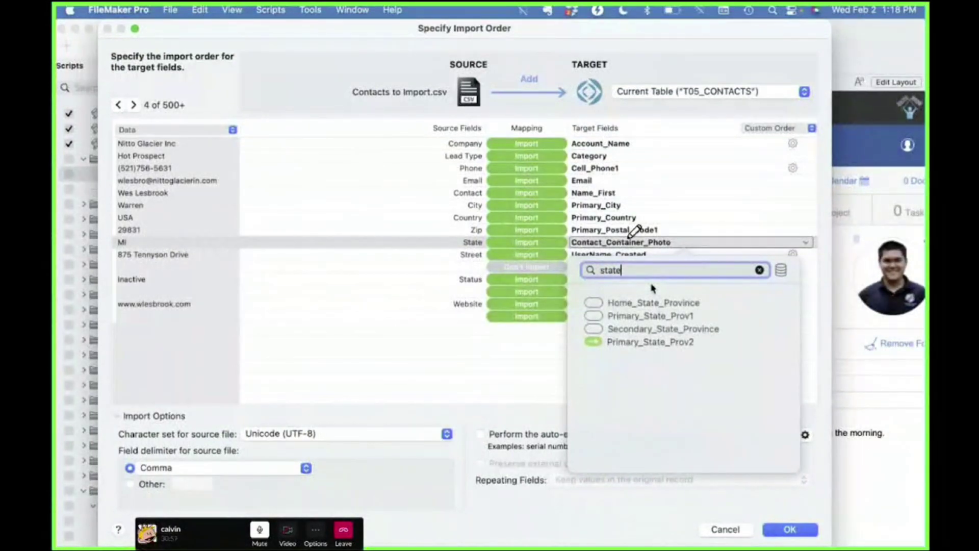
{"action": "left_click", "coordinate": [782, 271]}
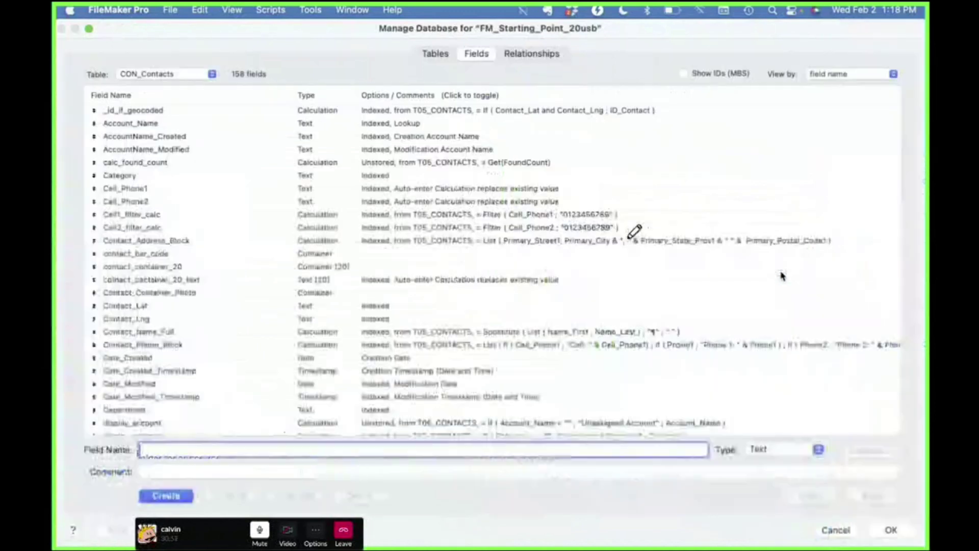
{"action": "scroll", "coordinate": [516, 335], "scroll_direction": "down", "scroll_amount": 20}
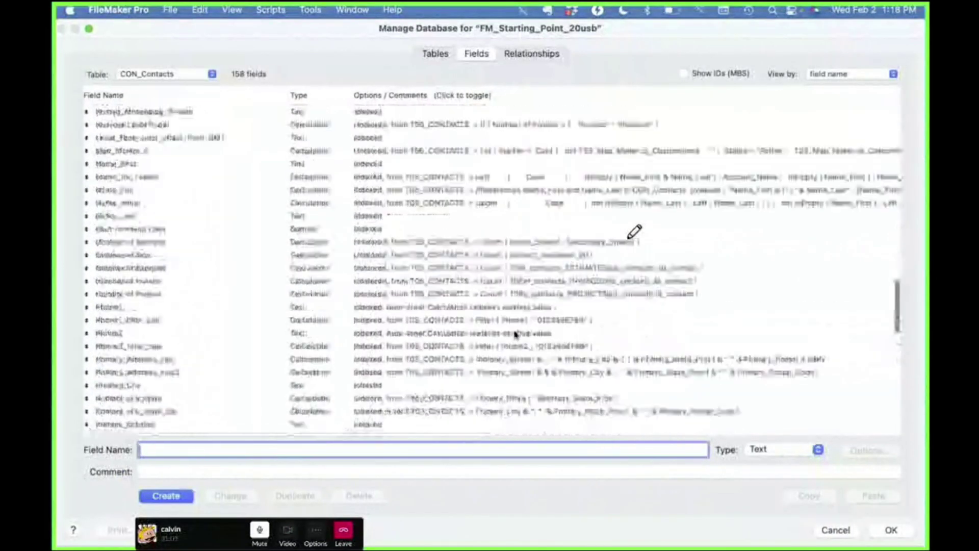
{"action": "scroll", "coordinate": [515, 335], "scroll_direction": "up", "scroll_amount": 20}
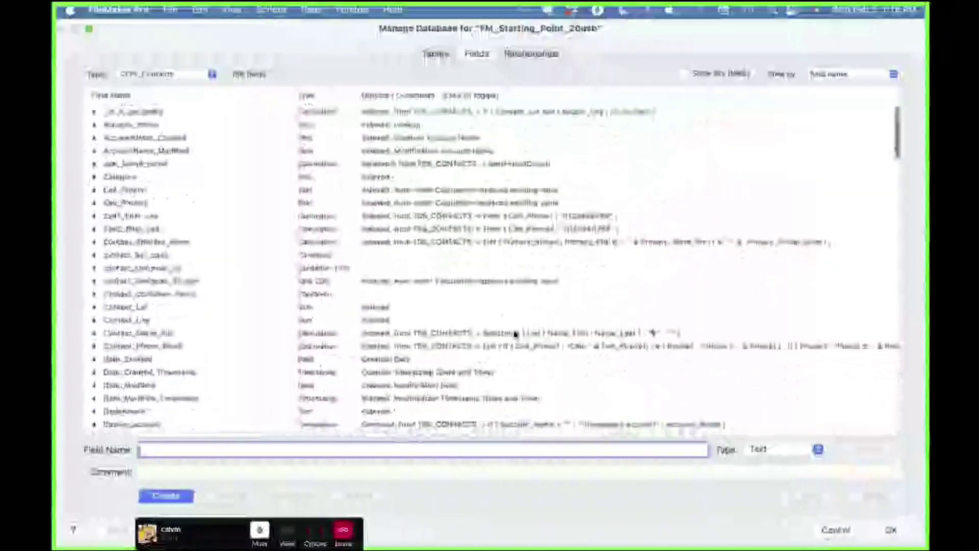
{"action": "left_click_drag", "start_coordinate": [866, 521], "coordinate": [793, 549]}
{"action": "left_click_drag", "start_coordinate": [318, 55], "coordinate": [163, 61]}
{"action": "left_click", "coordinate": [819, 531]}
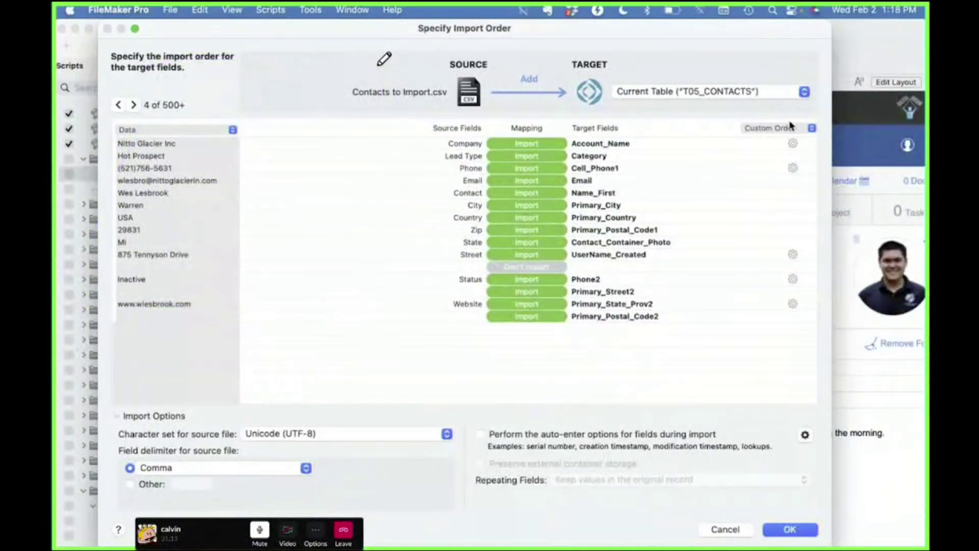
Map the State source field to Primary_State_Prov1 and the Street source field to Primary_Street1.
{"action": "left_click", "coordinate": [618, 243]}
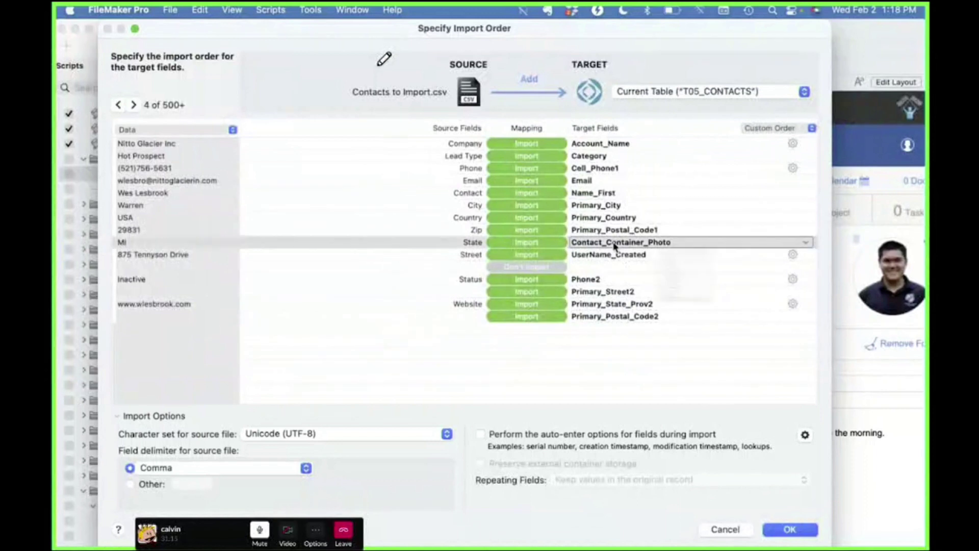
{"action": "type", "text": "state"}
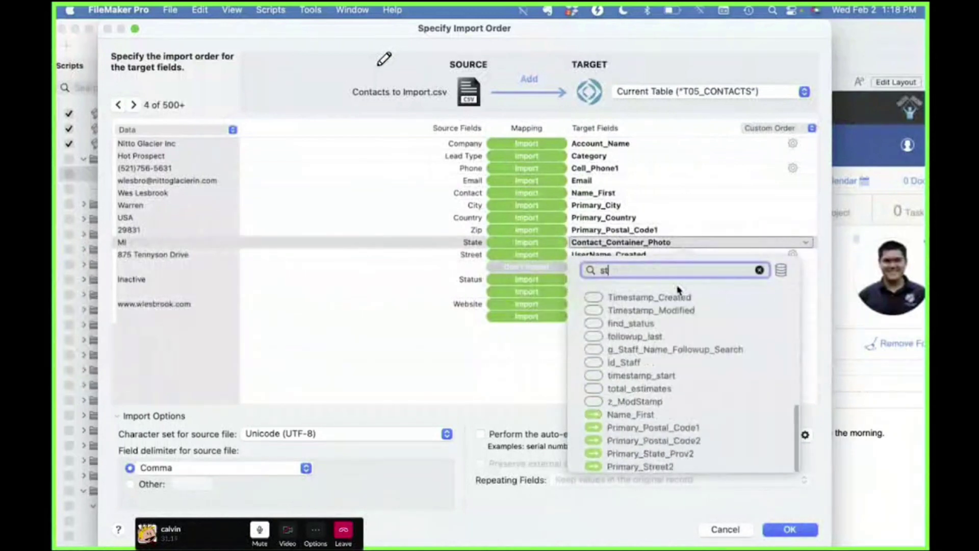
{"action": "left_click", "coordinate": [659, 319]}
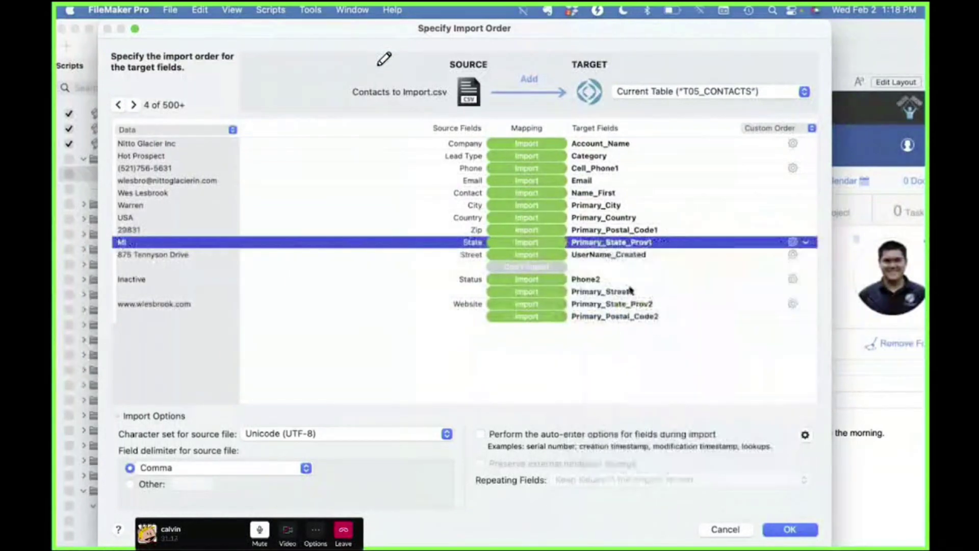
{"action": "left_click", "coordinate": [608, 255]}
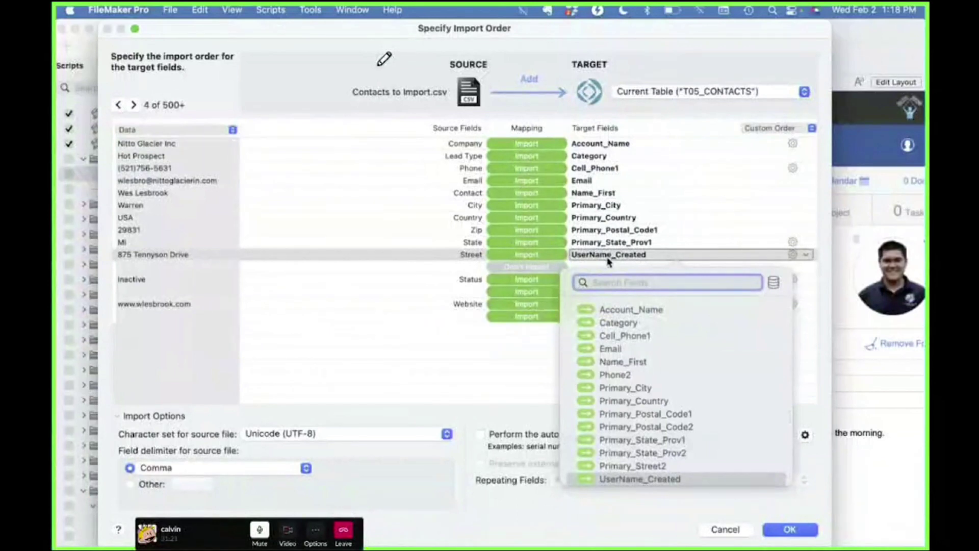
{"action": "type", "text": "prim"}
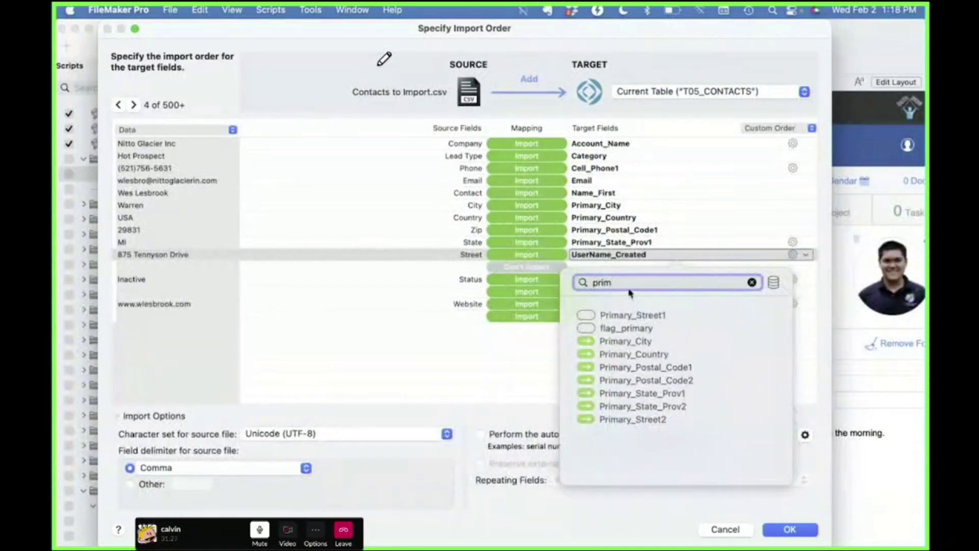
{"action": "left_click", "coordinate": [634, 318]}
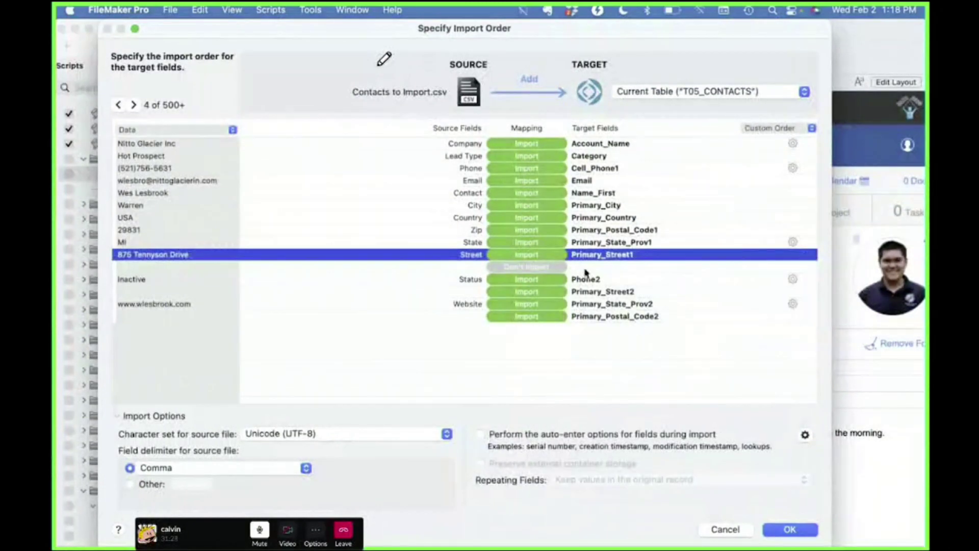
{"action": "left_click", "coordinate": [585, 271]}
{"action": "left_click", "coordinate": [580, 280]}
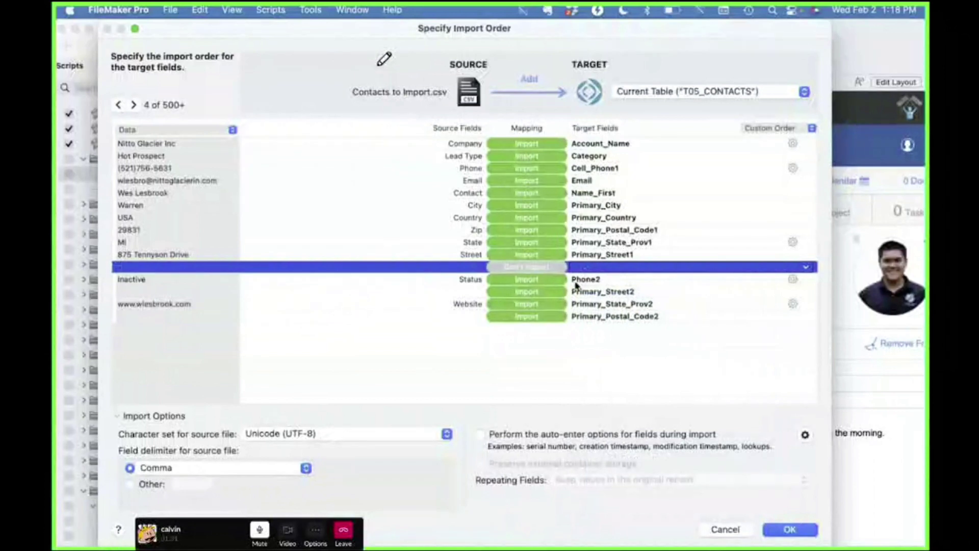
{"action": "left_click", "coordinate": [586, 279]}
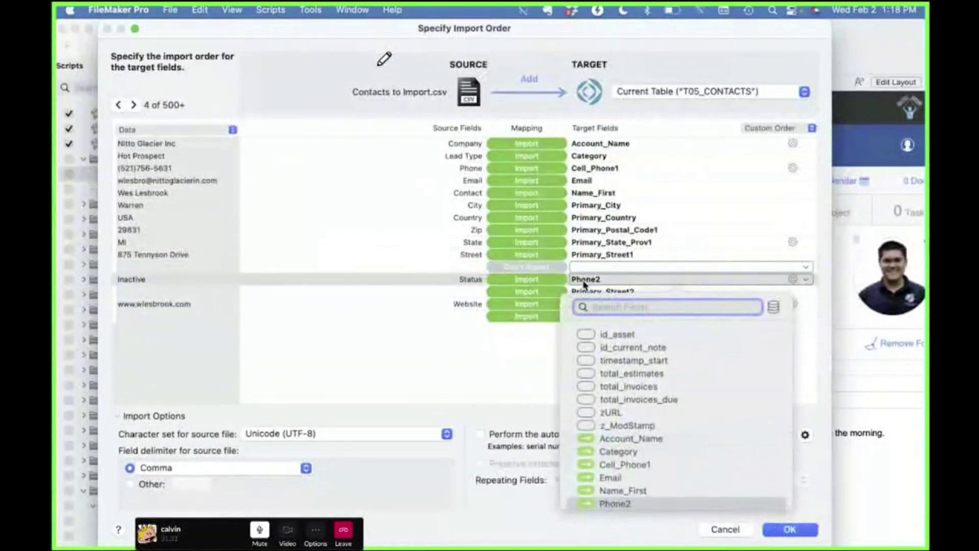
{"action": "type", "text": "stat"}
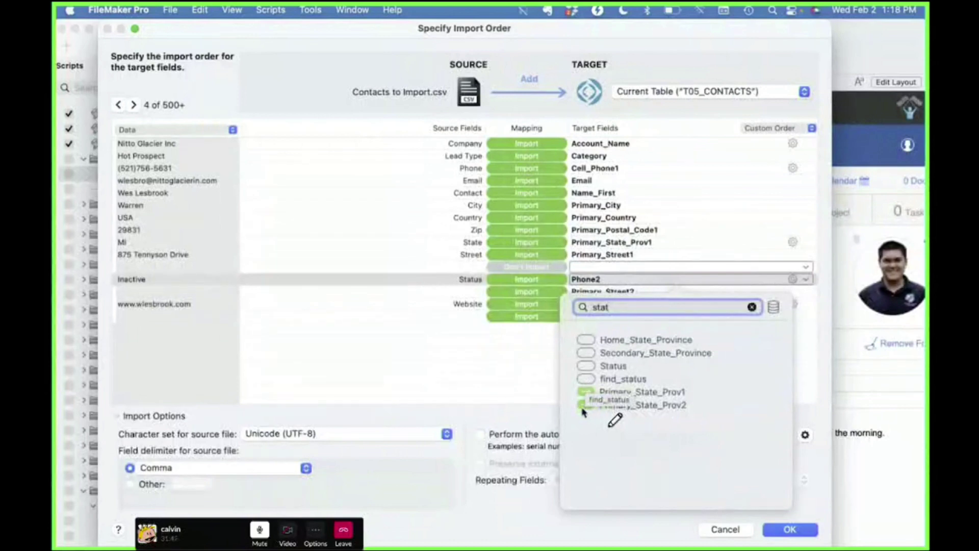
{"action": "left_click", "coordinate": [511, 373]}
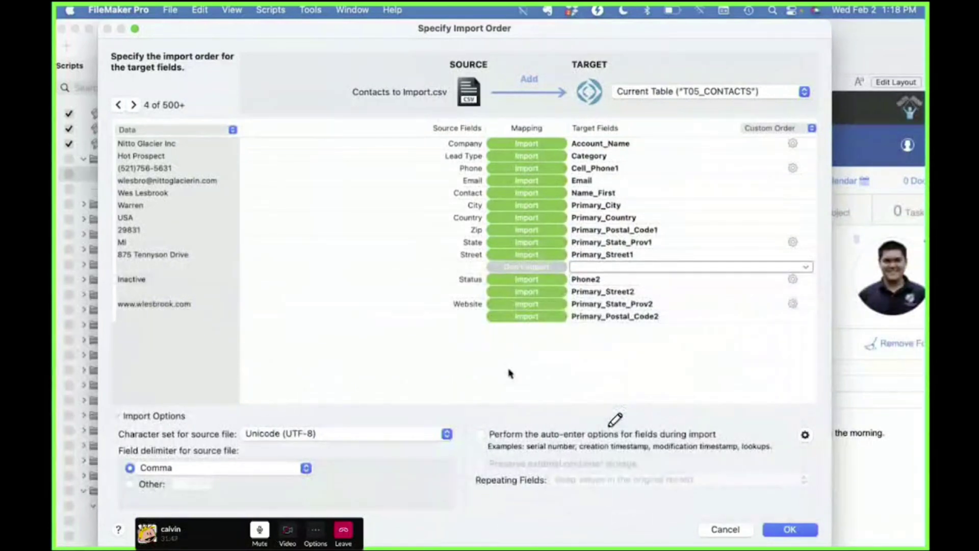
Look through the target field list of the unmapped row below Street, including the mapped fields and the NOT FOR IMPORTING group.
{"action": "left_click", "coordinate": [631, 270]}
{"action": "scroll", "coordinate": [629, 368], "scroll_direction": "down", "scroll_amount": 10}
{"action": "scroll", "coordinate": [629, 368], "scroll_direction": "down", "scroll_amount": 15}
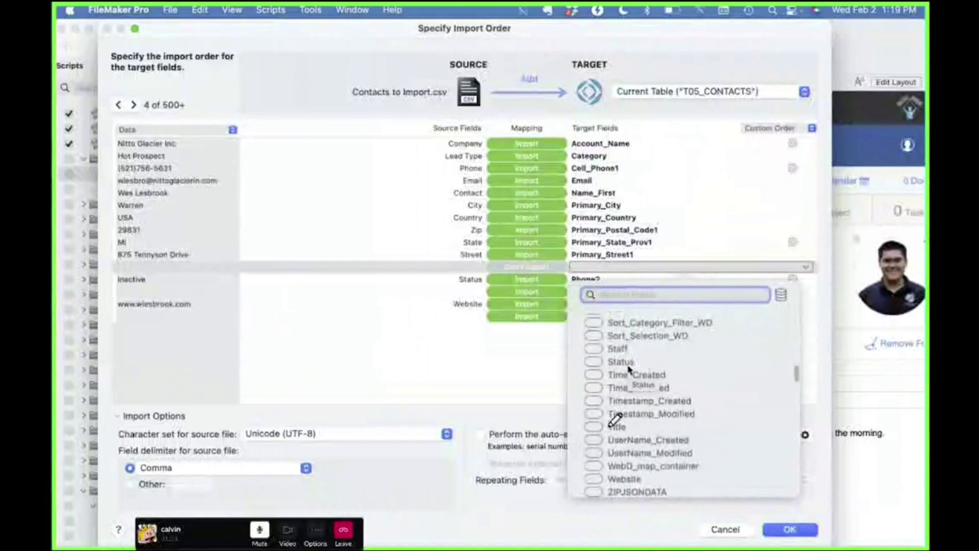
{"action": "scroll", "coordinate": [629, 368], "scroll_direction": "up", "scroll_amount": 10}
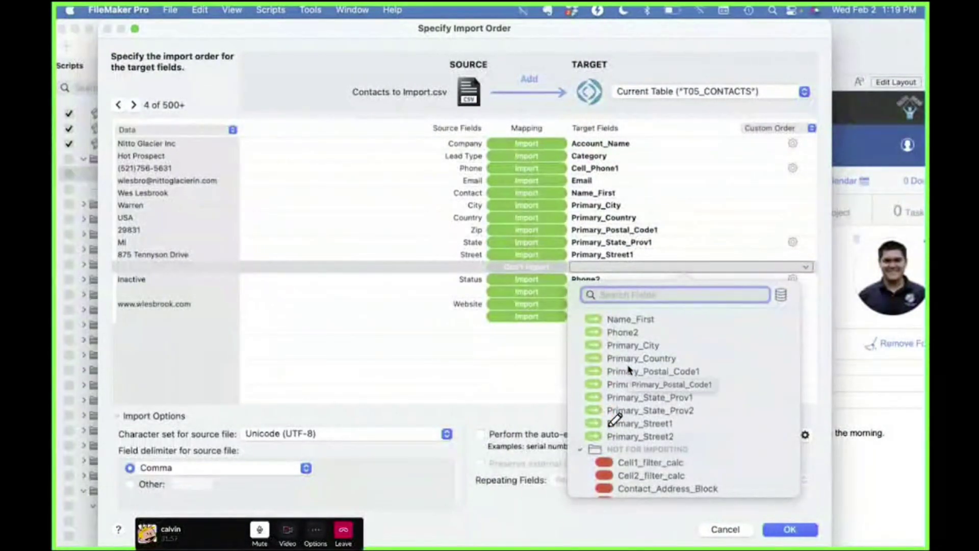
{"action": "scroll", "coordinate": [580, 392], "scroll_direction": "up", "scroll_amount": 5}
{"action": "scroll", "coordinate": [580, 392], "scroll_direction": "up", "scroll_amount": 1}
{"action": "scroll", "coordinate": [618, 402], "scroll_direction": "down", "scroll_amount": 10}
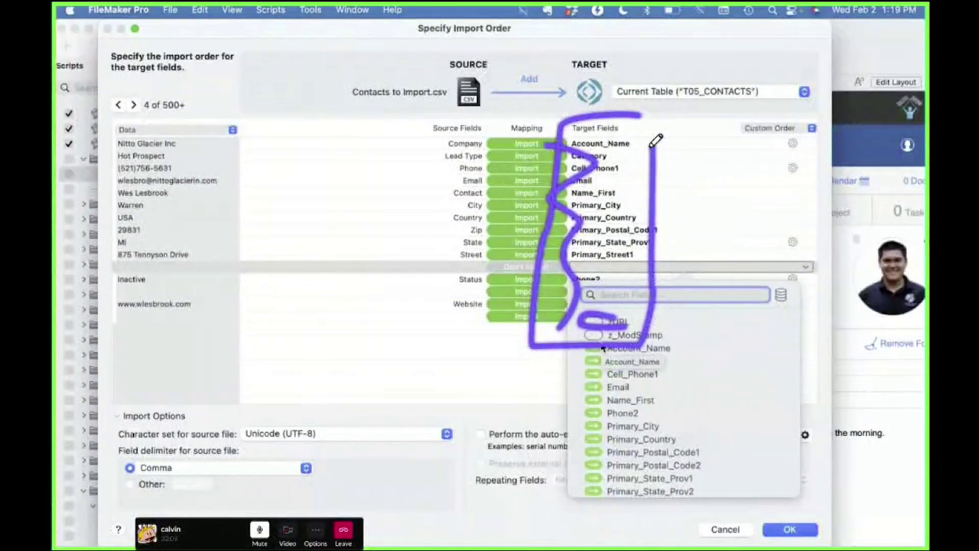
{"action": "scroll", "coordinate": [636, 363], "scroll_direction": "down", "scroll_amount": 10}
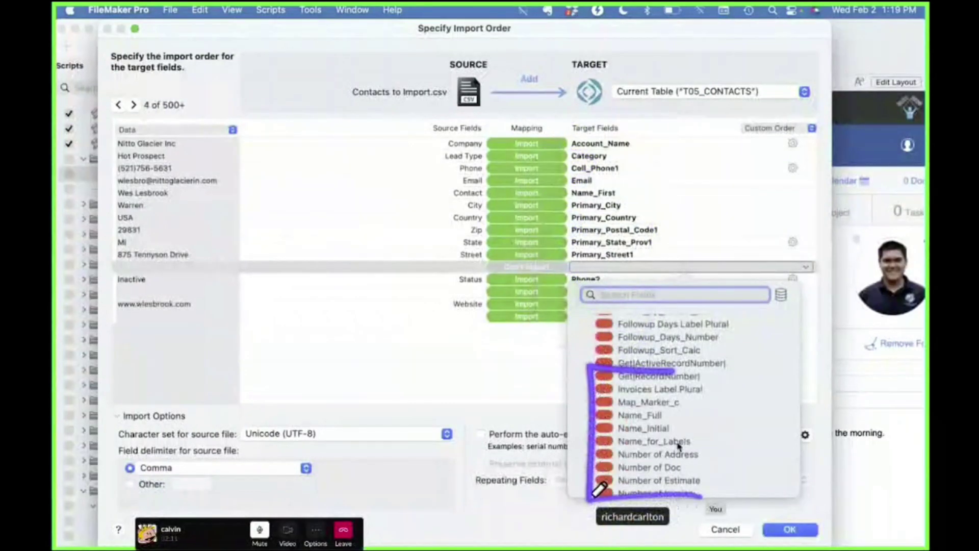
{"action": "left_click", "coordinate": [647, 418]}
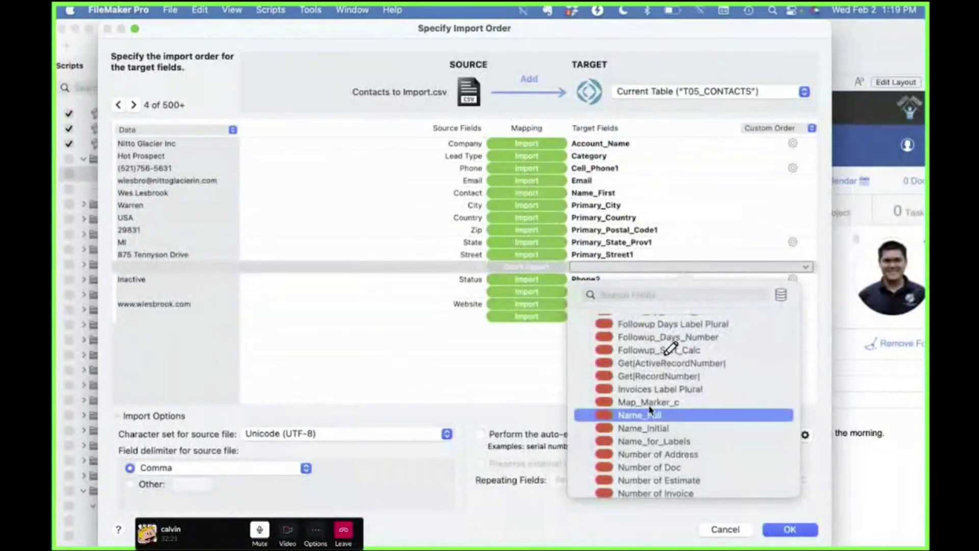
{"action": "scroll", "coordinate": [653, 399], "scroll_direction": "up", "scroll_amount": 5}
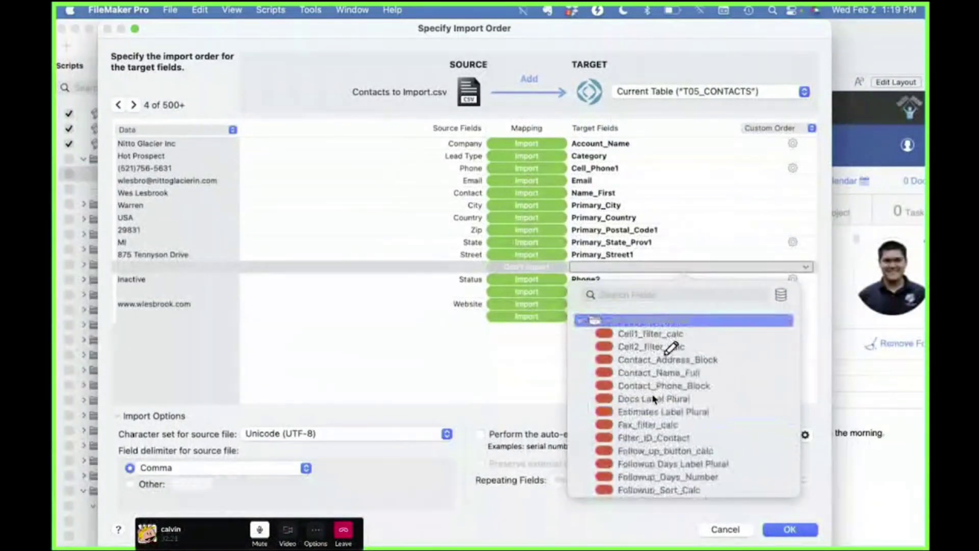
{"action": "left_click", "coordinate": [686, 387]}
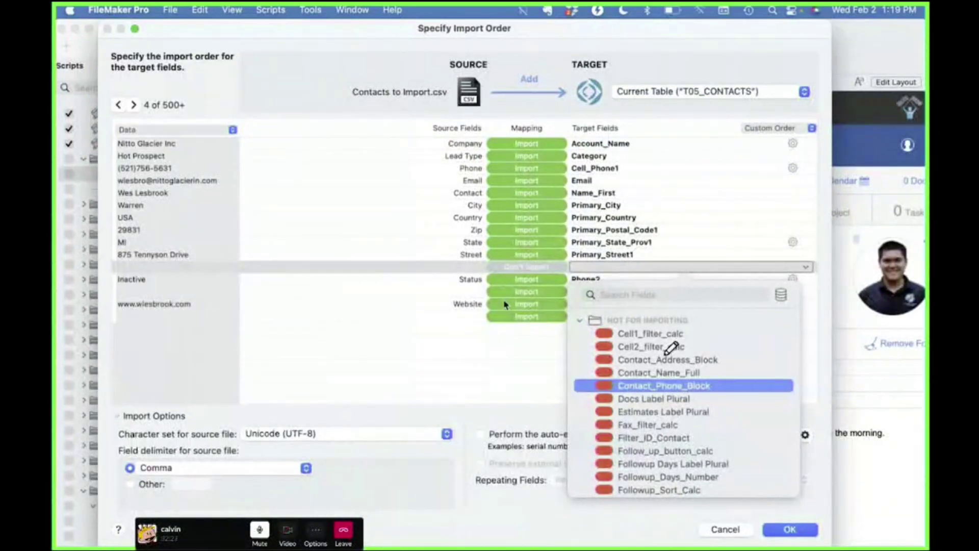
{"action": "left_click", "coordinate": [171, 182]}
{"action": "left_click", "coordinate": [169, 193]}
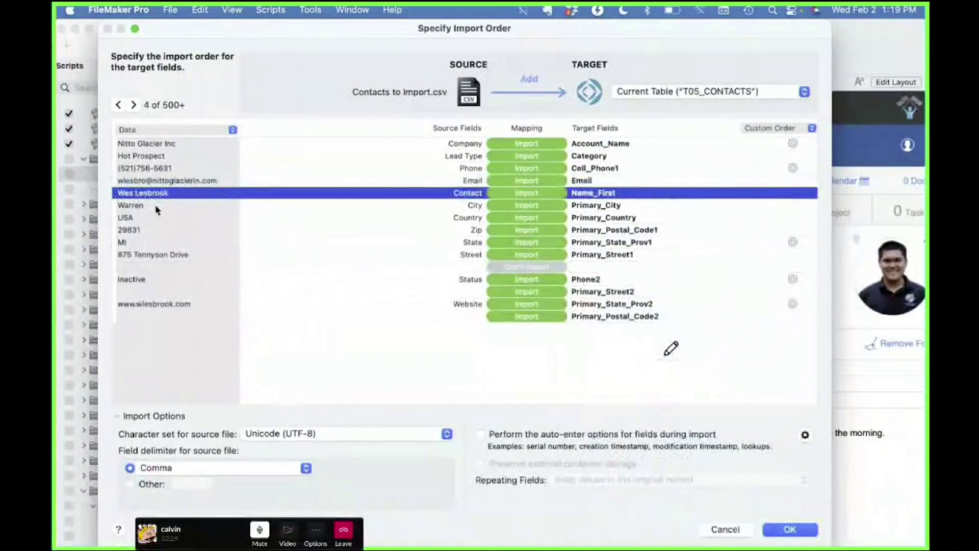
Map the Status source field to the Status target field.
{"action": "left_click", "coordinate": [589, 280]}
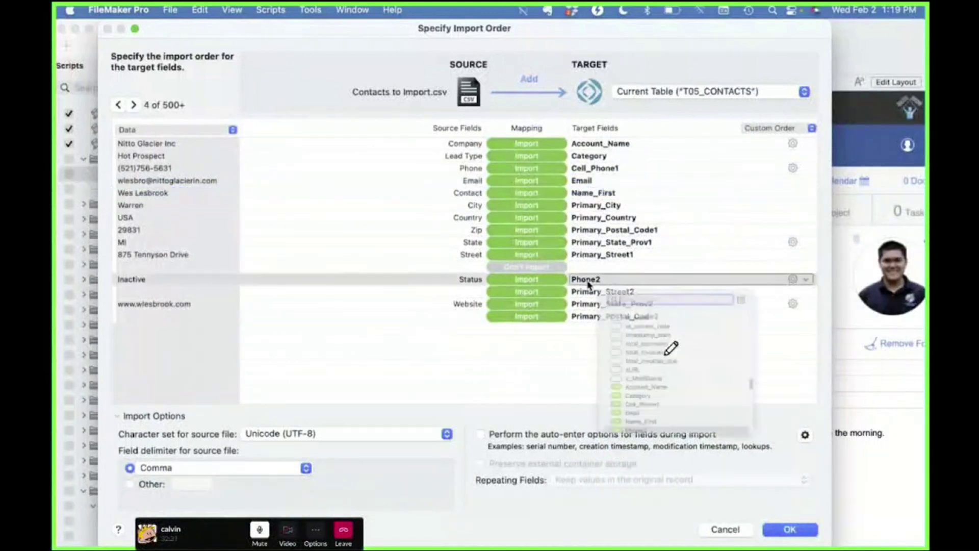
{"action": "type", "text": "statu"}
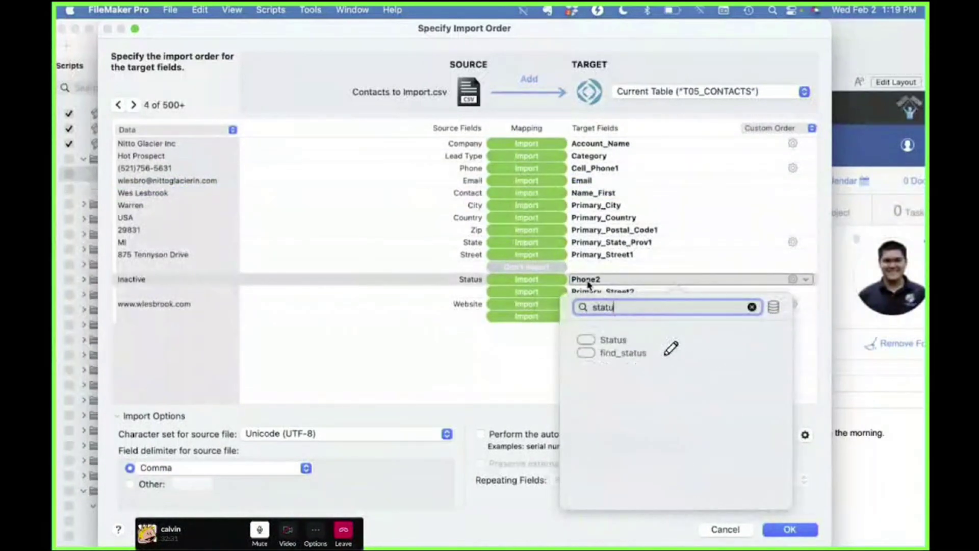
{"action": "left_click", "coordinate": [612, 339]}
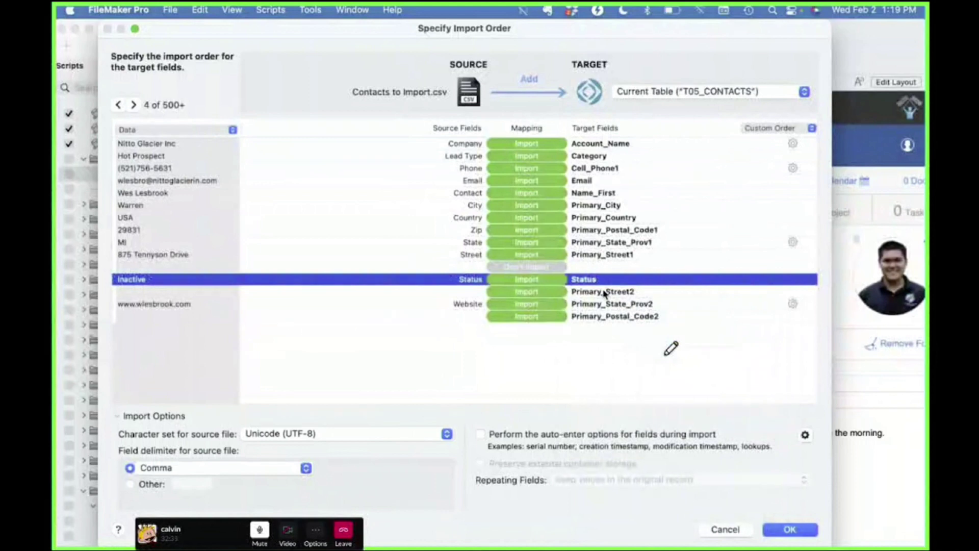
Check the blank source row mapped to Primary_Street2 against further records up to record 14 and look through its target field list.
{"action": "left_click", "coordinate": [604, 292]}
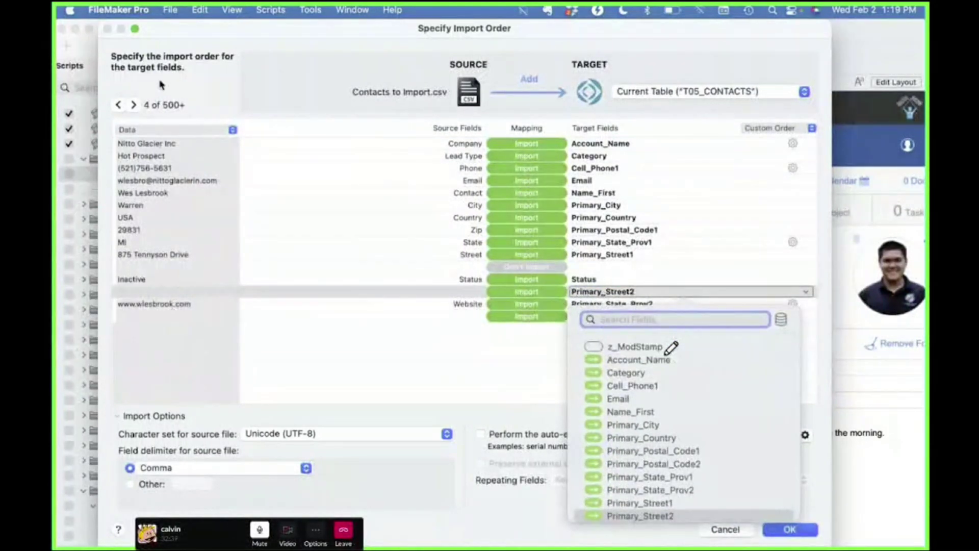
{"action": "left_click", "coordinate": [133, 105]}
{"action": "left_click", "coordinate": [133, 105]}
{"action": "left_click", "coordinate": [133, 105]}
{"action": "left_click", "coordinate": [133, 105]}
{"action": "left_click", "coordinate": [632, 290]}
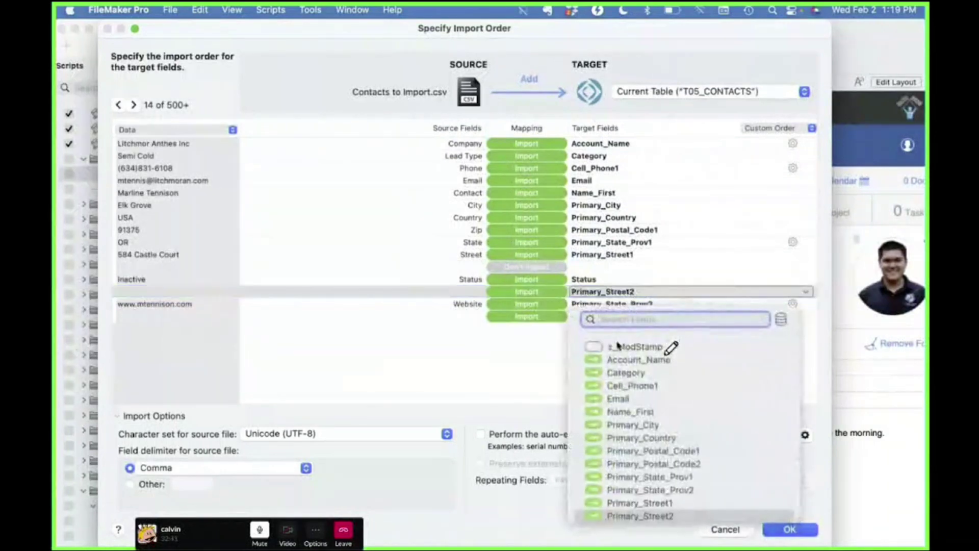
{"action": "scroll", "coordinate": [621, 347], "scroll_direction": "down", "scroll_amount": 5}
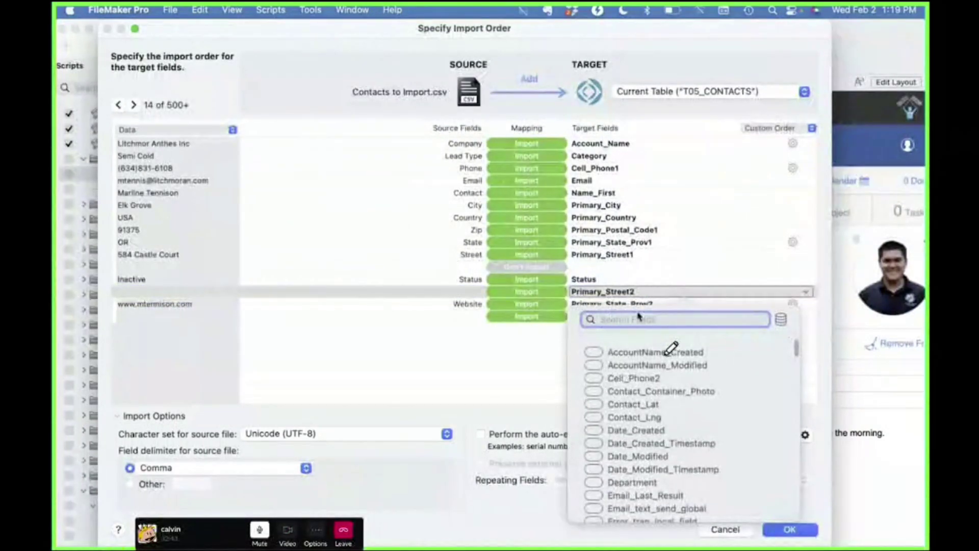
{"action": "scroll", "coordinate": [714, 440], "scroll_direction": "down", "scroll_amount": 10}
{"action": "scroll", "coordinate": [669, 357], "scroll_direction": "up", "scroll_amount": 10}
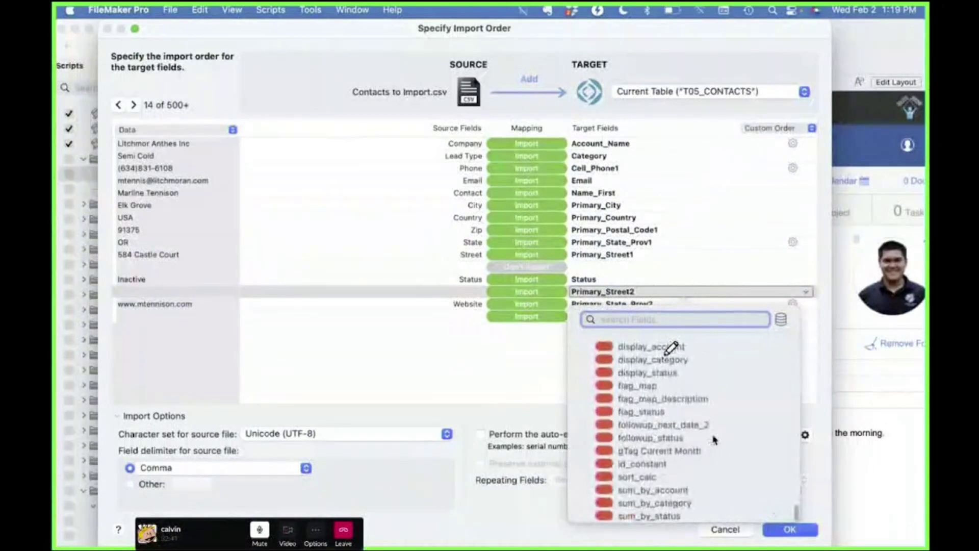
Exclude the Primary_Street2 target field from the import.
{"action": "left_click", "coordinate": [805, 293]}
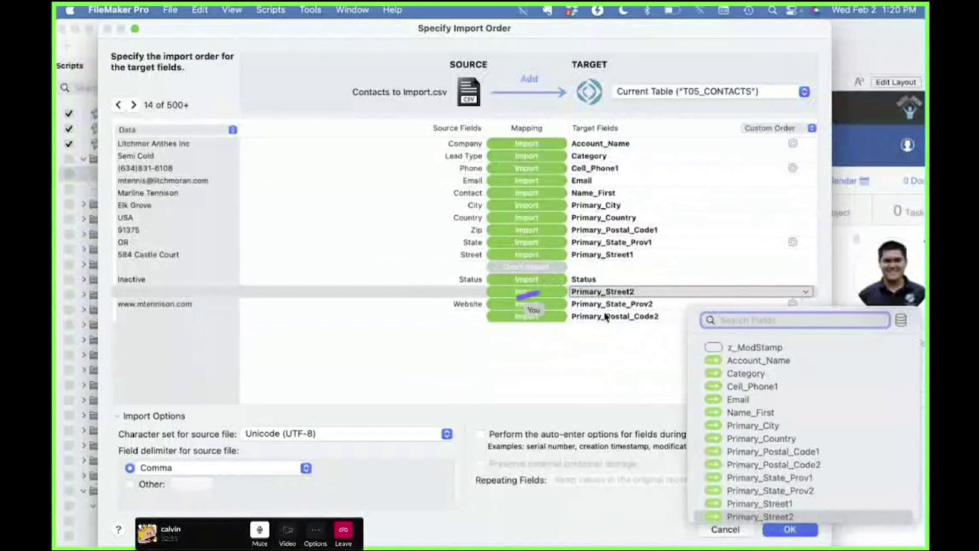
{"action": "left_click", "coordinate": [552, 294]}
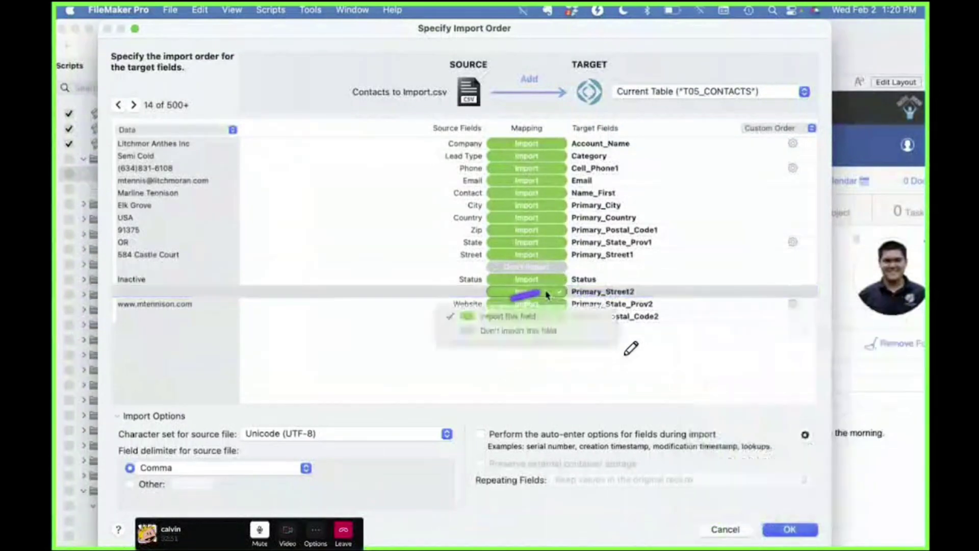
{"action": "left_click", "coordinate": [500, 337]}
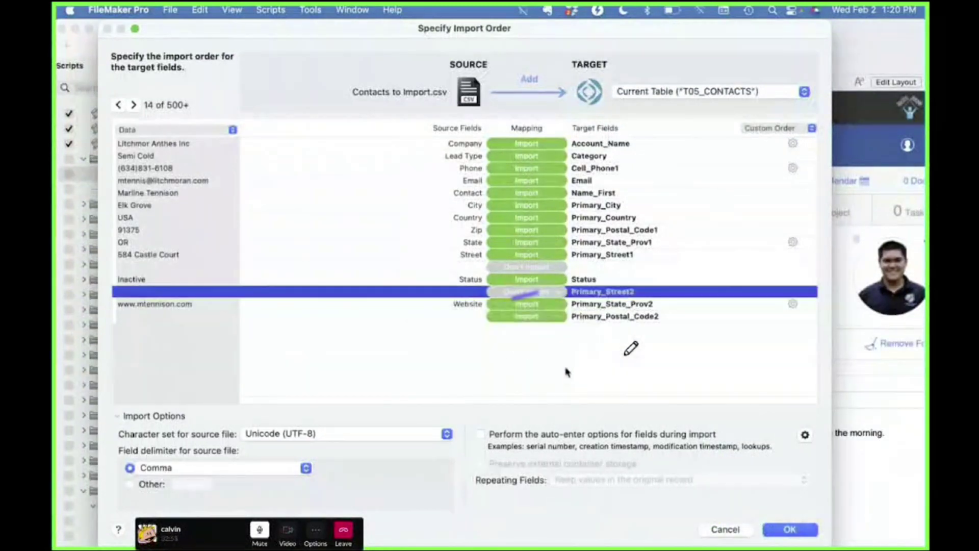
Map the Website source field to the Website target field and exclude Primary_Postal_Code2 from the import.
{"action": "left_click", "coordinate": [607, 306]}
{"action": "type", "text": "web"}
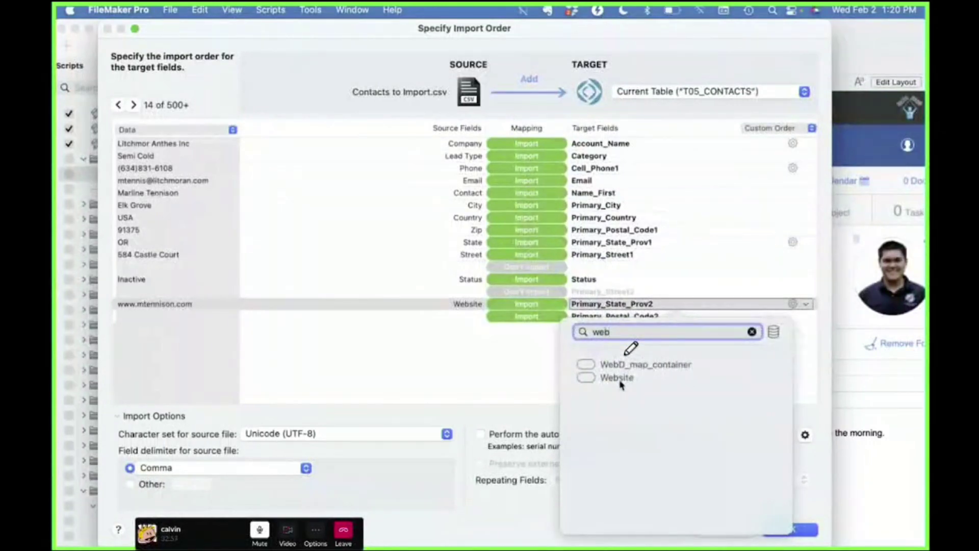
{"action": "left_click", "coordinate": [620, 382]}
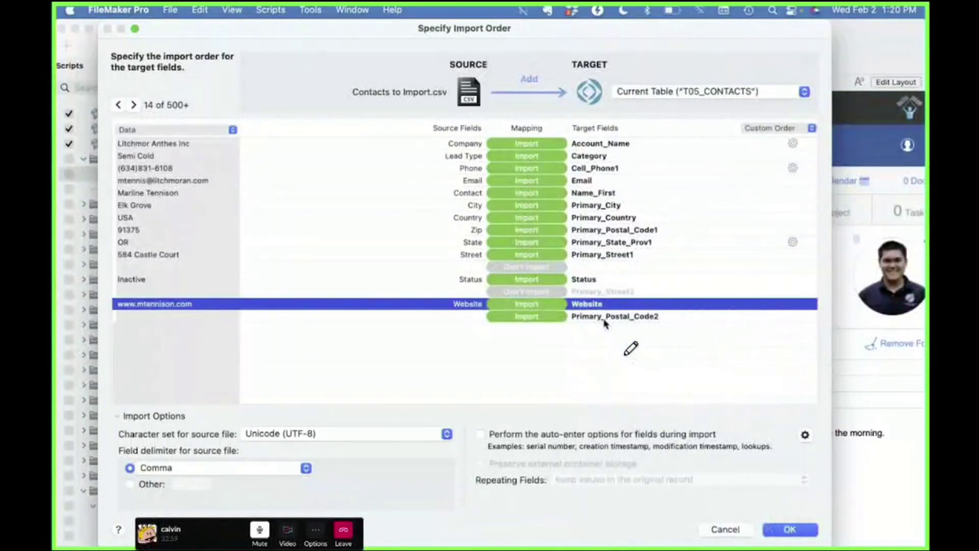
{"action": "left_click", "coordinate": [623, 321]}
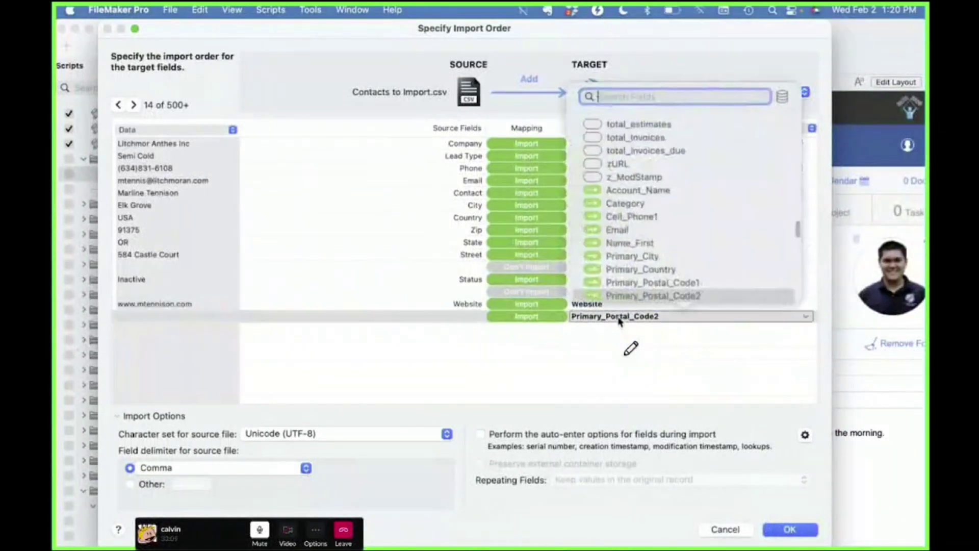
{"action": "left_click", "coordinate": [535, 319]}
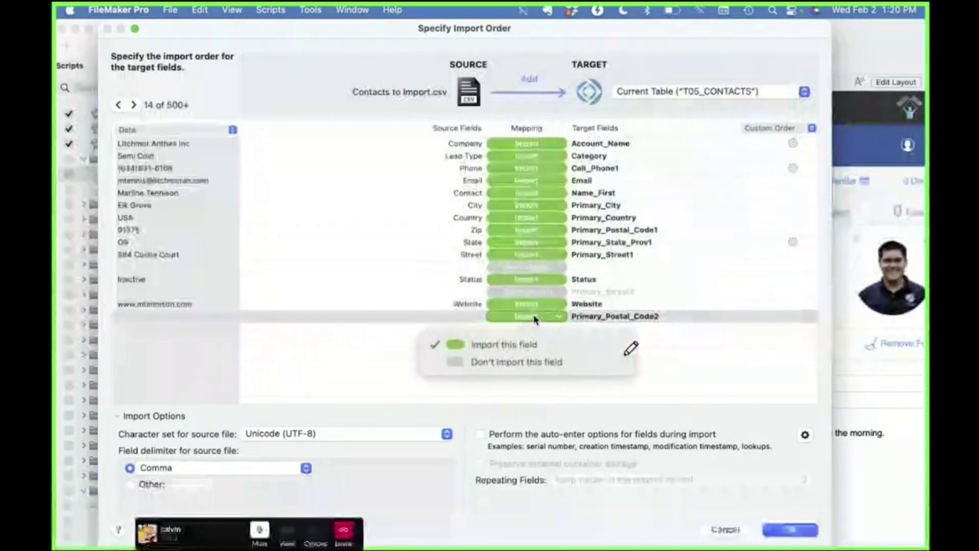
{"action": "left_click", "coordinate": [494, 360]}
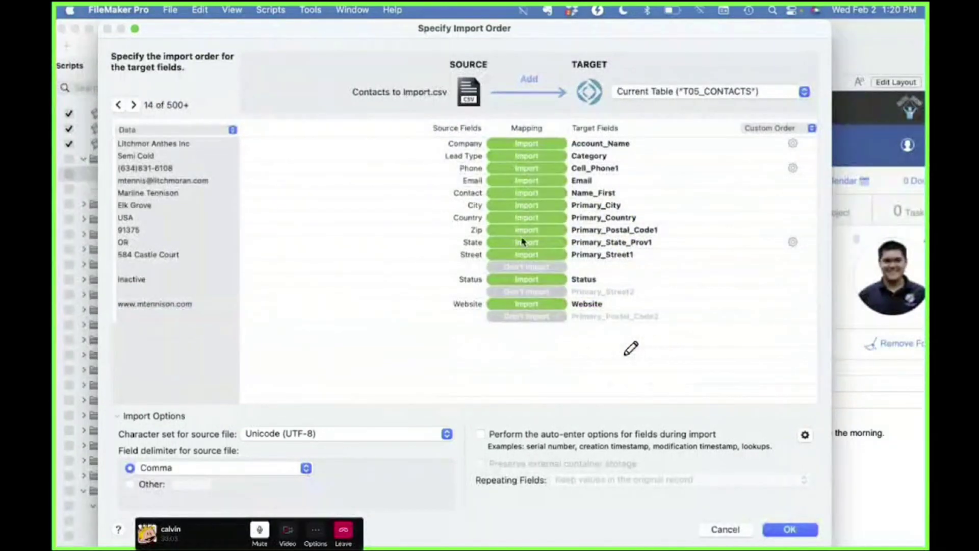
Preview the finished mapping against more source records, stopping at record 18, and accept the import order for the script step.
{"action": "left_click", "coordinate": [136, 106]}
{"action": "left_click", "coordinate": [137, 105]}
{"action": "left_click", "coordinate": [137, 106]}
{"action": "left_click", "coordinate": [136, 106]}
{"action": "left_click", "coordinate": [137, 106]}
{"action": "left_click", "coordinate": [137, 105]}
{"action": "left_click", "coordinate": [137, 105]}
{"action": "left_click", "coordinate": [137, 105]}
{"action": "left_click", "coordinate": [119, 105]}
{"action": "left_click", "coordinate": [119, 105]}
{"action": "left_click", "coordinate": [119, 106]}
{"action": "left_click", "coordinate": [118, 105]}
{"action": "left_click", "coordinate": [789, 529]}
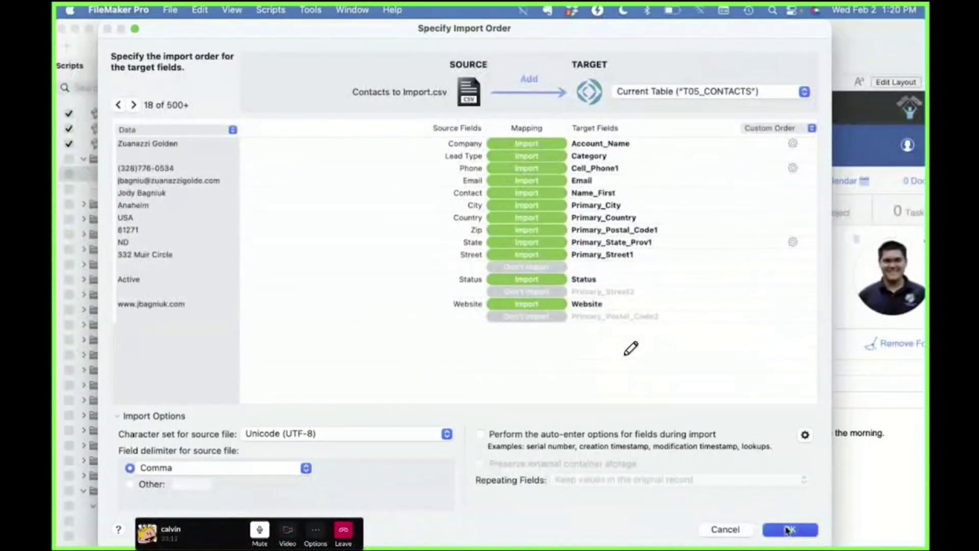
{"action": "left_click", "coordinate": [547, 268]}
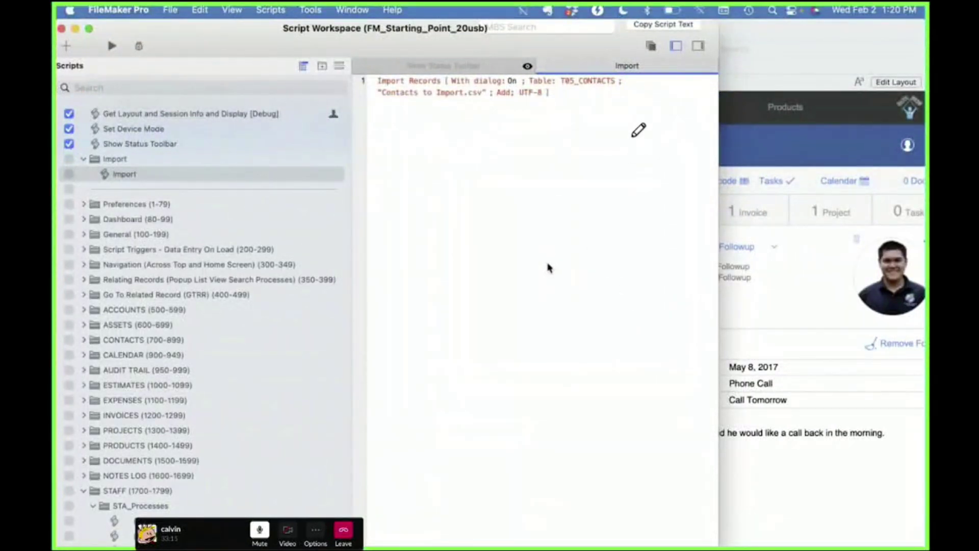
{"action": "mouse_move", "coordinate": [477, 52]}
{"action": "left_mouse_down"}
{"action": "mouse_move", "coordinate": [368, 109]}
{"action": "mouse_move", "coordinate": [456, 76]}
{"action": "left_mouse_up"}
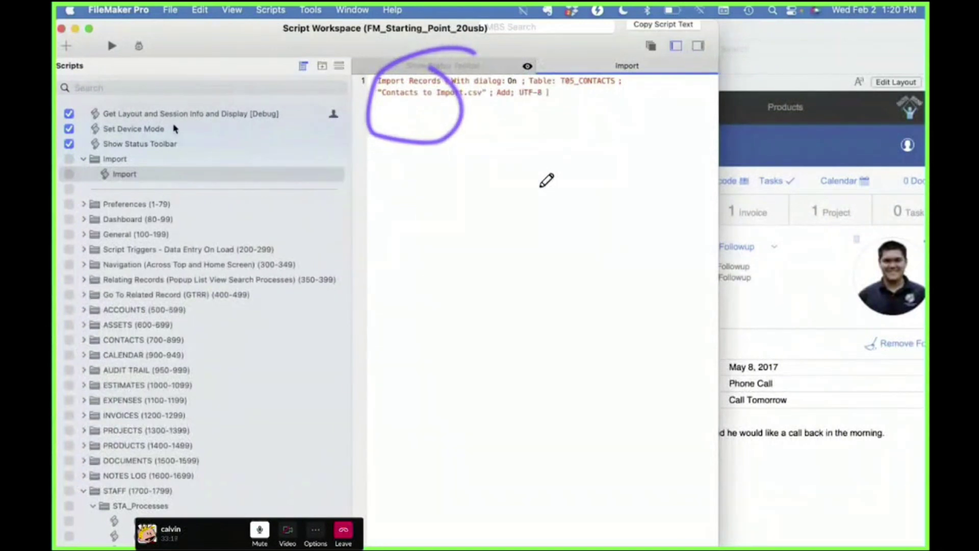
{"action": "mouse_move", "coordinate": [416, 74]}
{"action": "left_mouse_down"}
{"action": "mouse_move", "coordinate": [592, 86]}
{"action": "mouse_move", "coordinate": [535, 171]}
{"action": "mouse_move", "coordinate": [461, 84]}
{"action": "mouse_move", "coordinate": [467, 75]}
{"action": "left_mouse_up"}
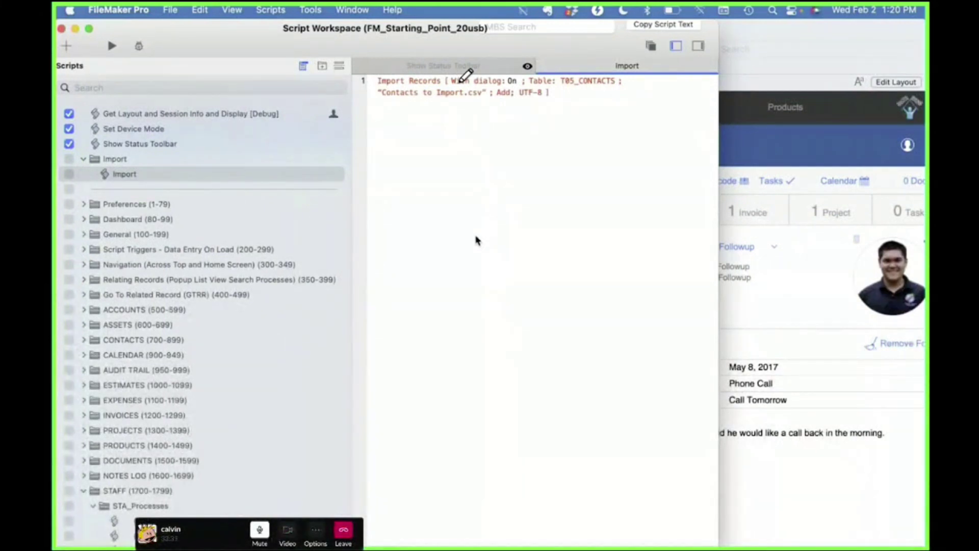
Run the Import script, import the records from Contacts to Import.csv with the saved mapping, and dismiss the import summary.
{"action": "left_click", "coordinate": [112, 47]}
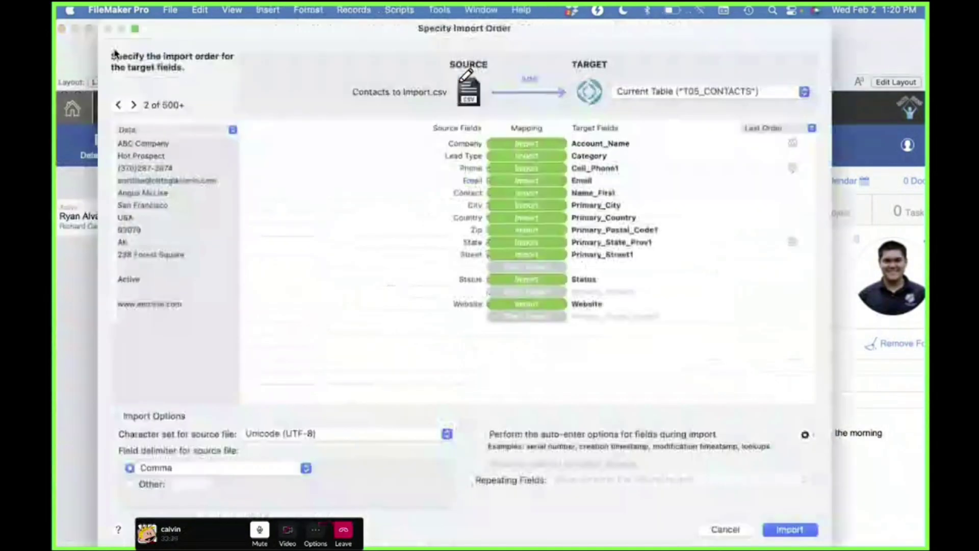
{"action": "left_click", "coordinate": [726, 530]}
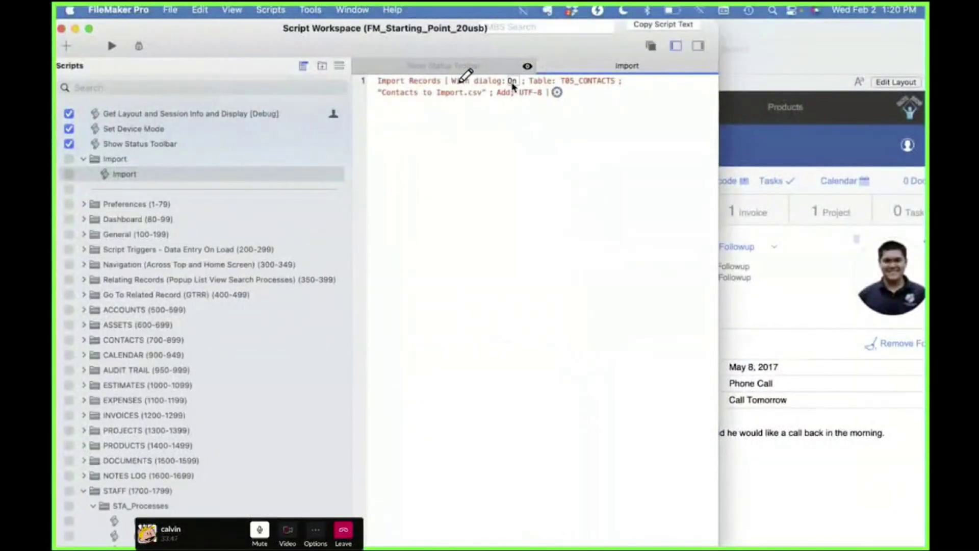
{"action": "left_click", "coordinate": [143, 176]}
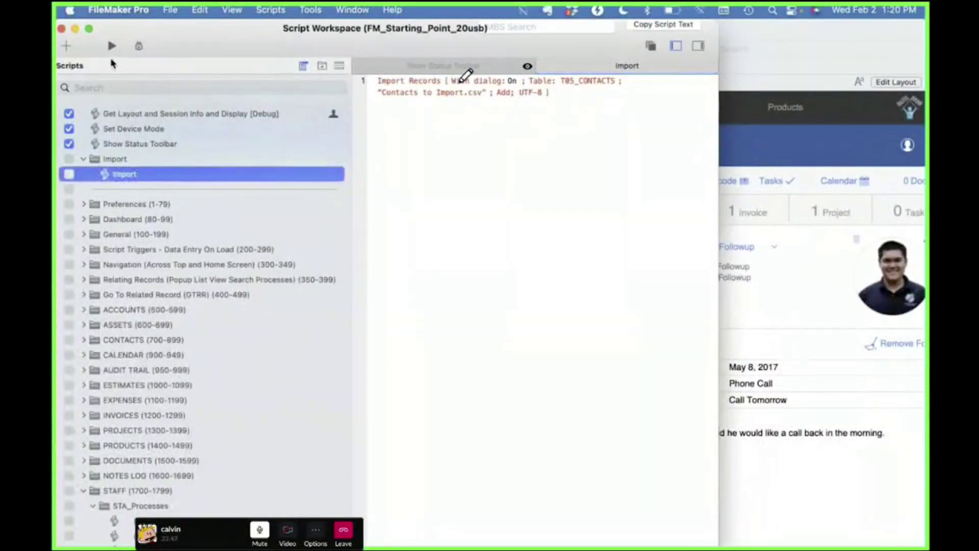
{"action": "left_click", "coordinate": [111, 47]}
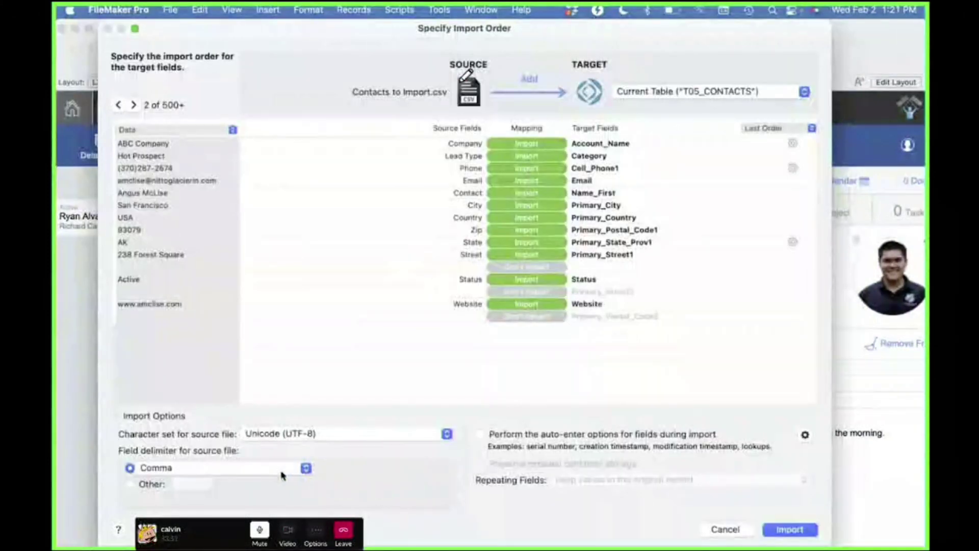
{"action": "left_click", "coordinate": [808, 532]}
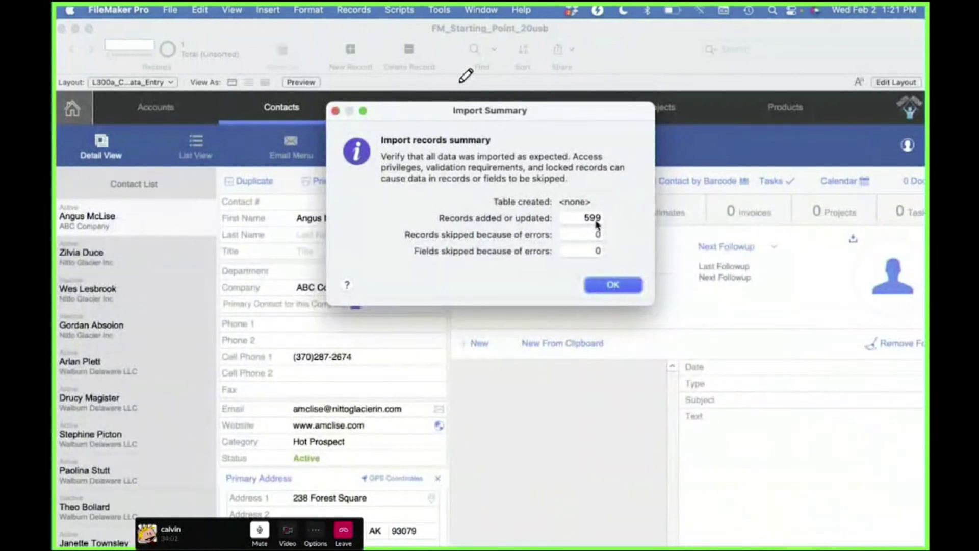
{"action": "left_click", "coordinate": [600, 293]}
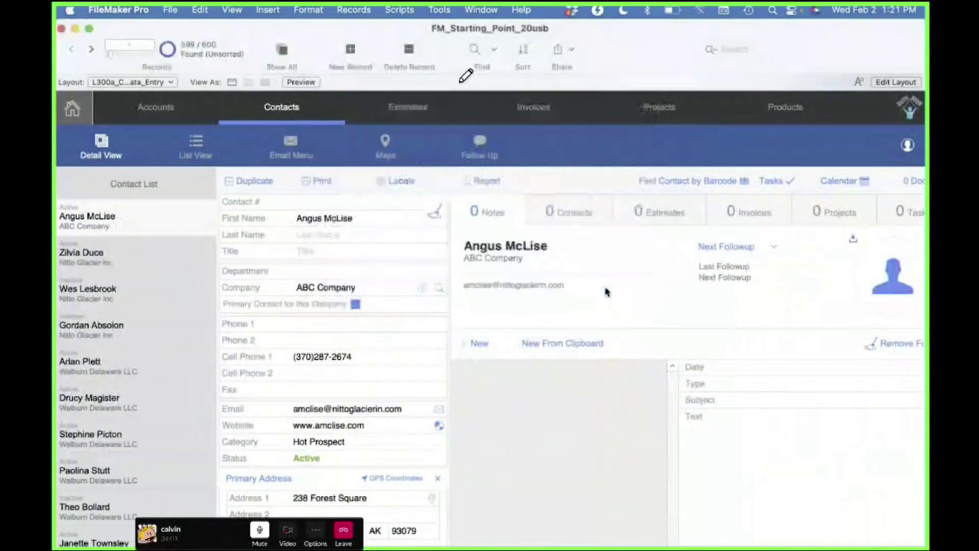
Browse through the imported contact records and check how the name, company, phone, email and address fields are filled.
{"action": "left_click", "coordinate": [174, 379]}
{"action": "scroll", "coordinate": [175, 383], "scroll_direction": "down", "scroll_amount": 5}
{"action": "left_click", "coordinate": [174, 382]}
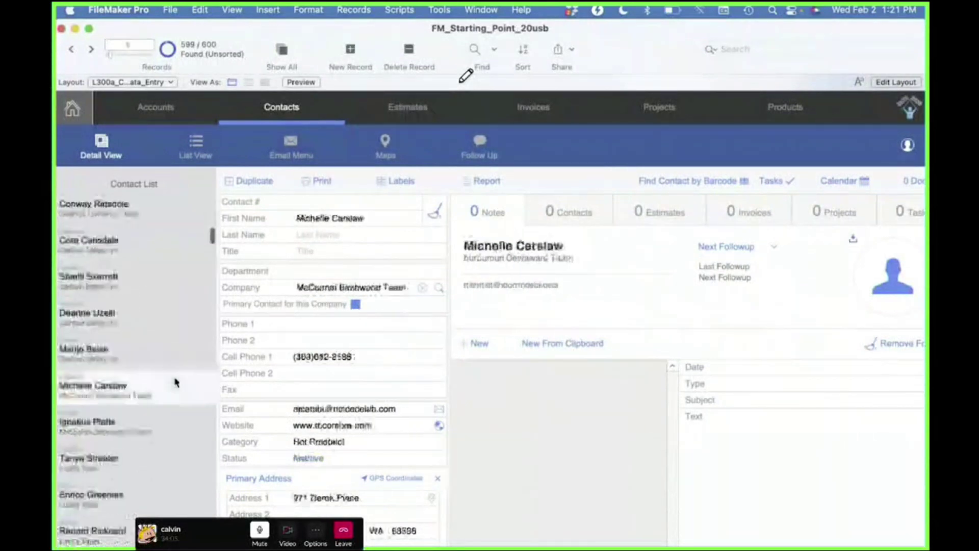
{"action": "scroll", "coordinate": [175, 383], "scroll_direction": "down", "scroll_amount": 5}
{"action": "left_click", "coordinate": [175, 383]}
{"action": "scroll", "coordinate": [197, 449], "scroll_direction": "down", "scroll_amount": 3}
{"action": "left_click", "coordinate": [188, 450]}
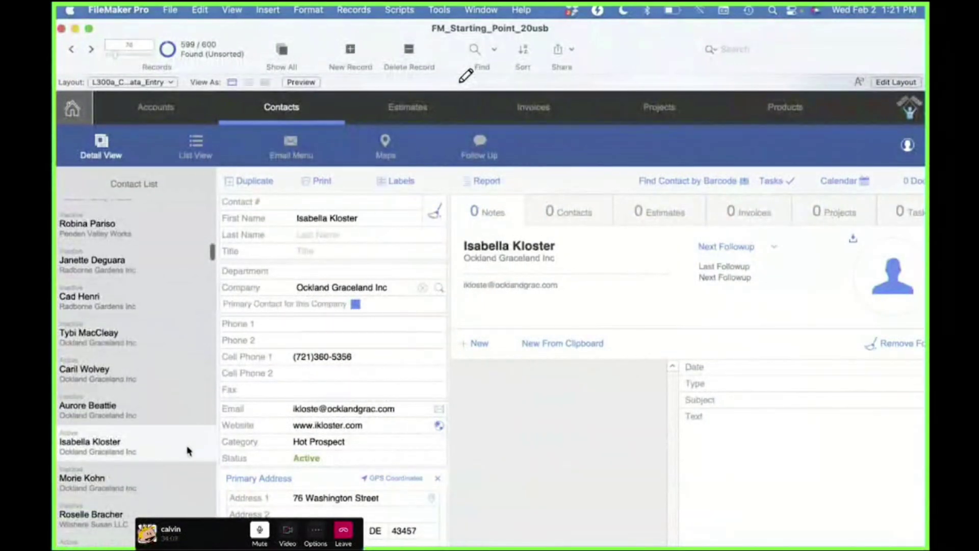
{"action": "scroll", "coordinate": [187, 451], "scroll_direction": "down", "scroll_amount": 5}
{"action": "scroll", "coordinate": [341, 454], "scroll_direction": "down", "scroll_amount": 2}
{"action": "left_click", "coordinate": [86, 451]}
{"action": "scroll", "coordinate": [117, 472], "scroll_direction": "down", "scroll_amount": 5}
{"action": "scroll", "coordinate": [117, 471], "scroll_direction": "up", "scroll_amount": 5}
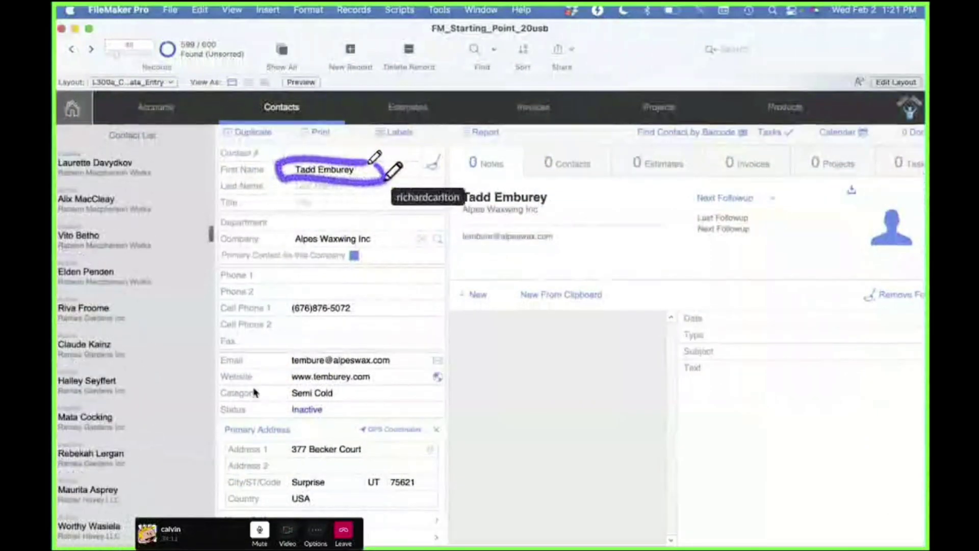
{"action": "left_click", "coordinate": [332, 217]}
{"action": "left_click", "coordinate": [336, 203]}
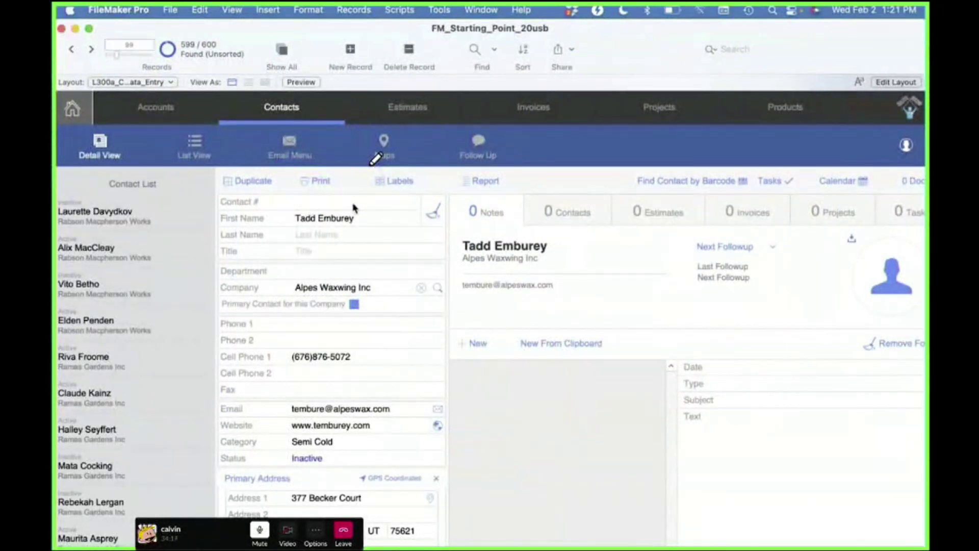
Delete the found set of imported contacts.
{"action": "left_click", "coordinate": [401, 10]}
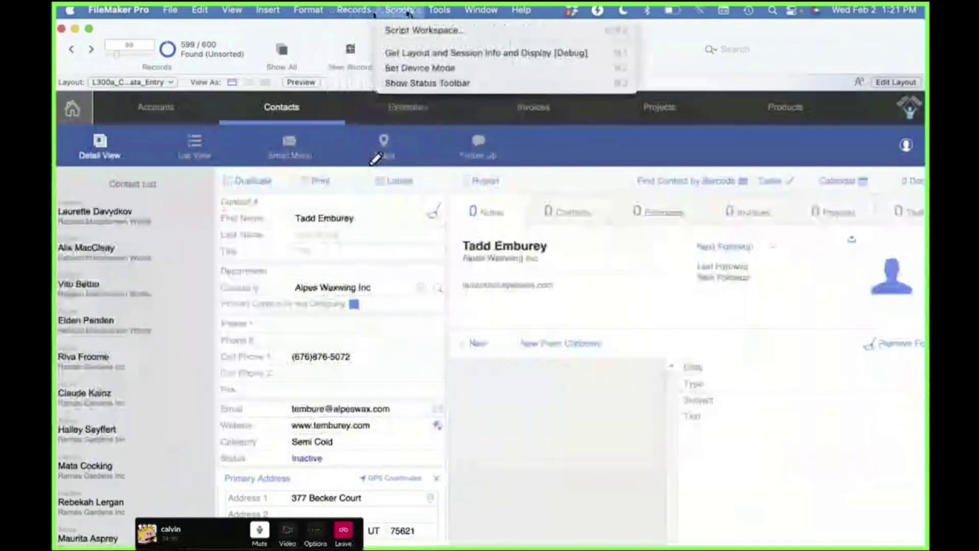
{"action": "left_click", "coordinate": [393, 82]}
{"action": "left_click", "coordinate": [464, 234]}
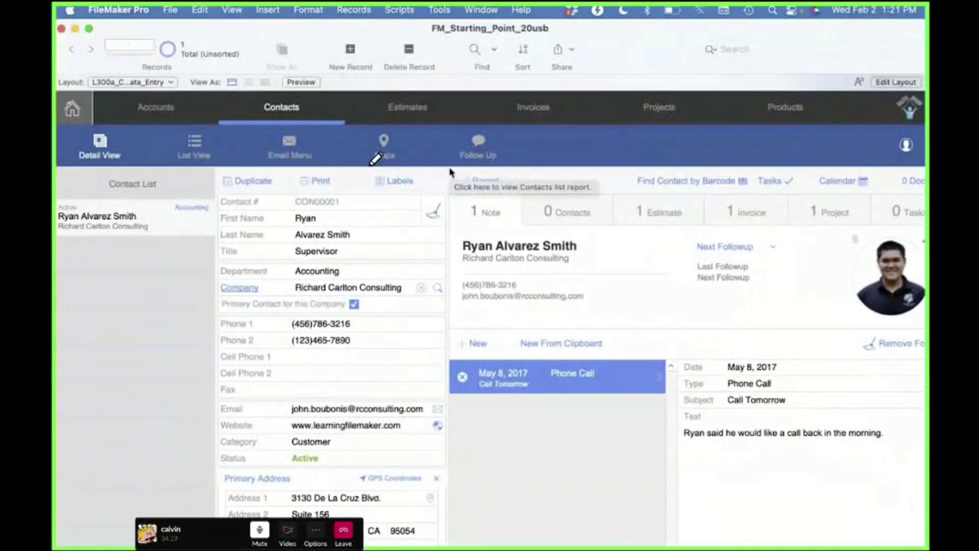
Reopen the import order of the Import script's Import Records step and turn on performing auto-enter options for fields during import.
{"action": "key", "text": "super+shift+s"}
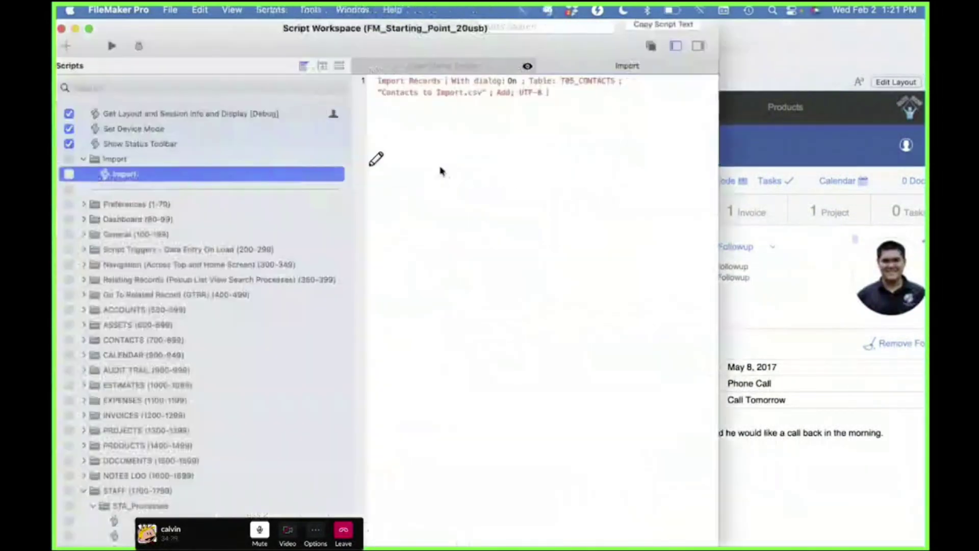
{"action": "left_click", "coordinate": [504, 89]}
{"action": "double_click", "coordinate": [504, 89]}
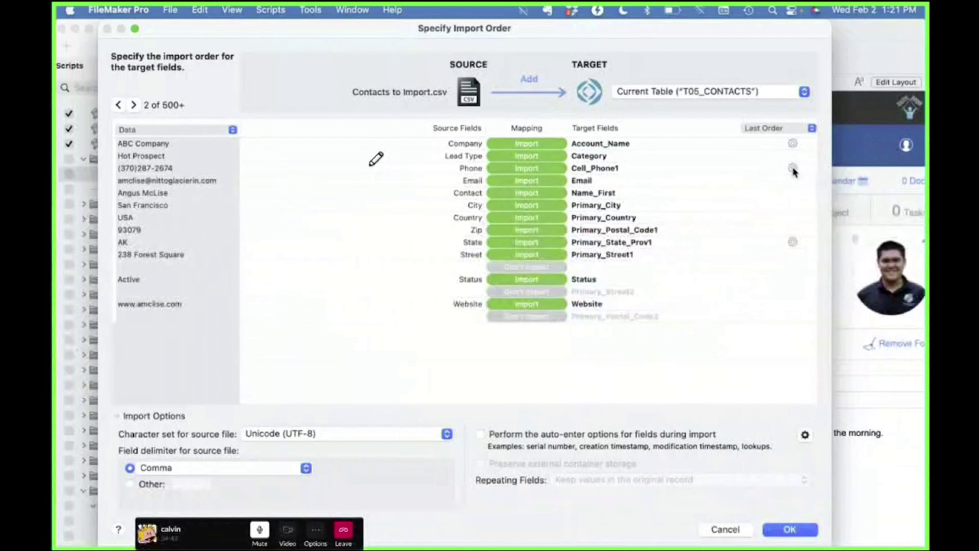
{"action": "left_click", "coordinate": [480, 434]}
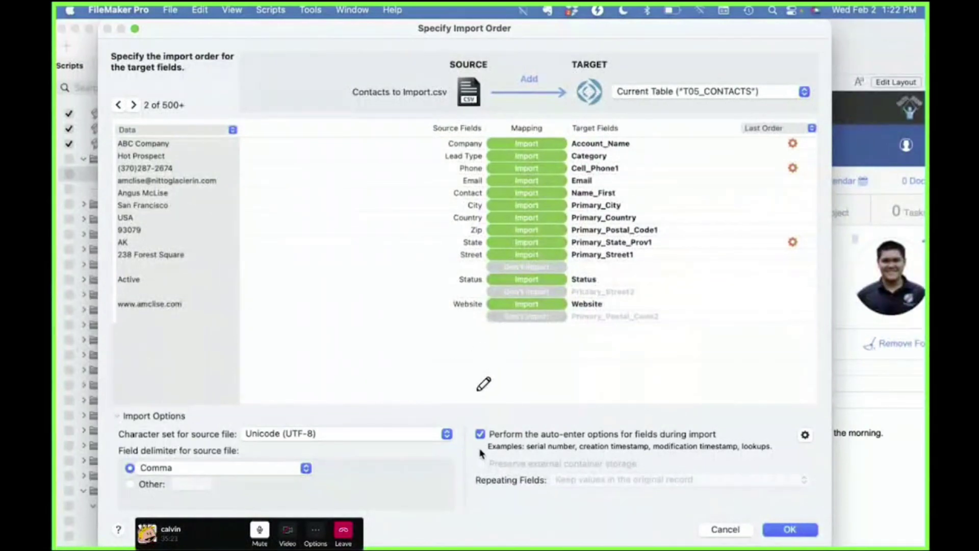
Check the auto-enter setting of the Account_Name target field.
{"action": "left_click", "coordinate": [793, 145]}
{"action": "left_click", "coordinate": [793, 144]}
{"action": "left_click", "coordinate": [794, 145]}
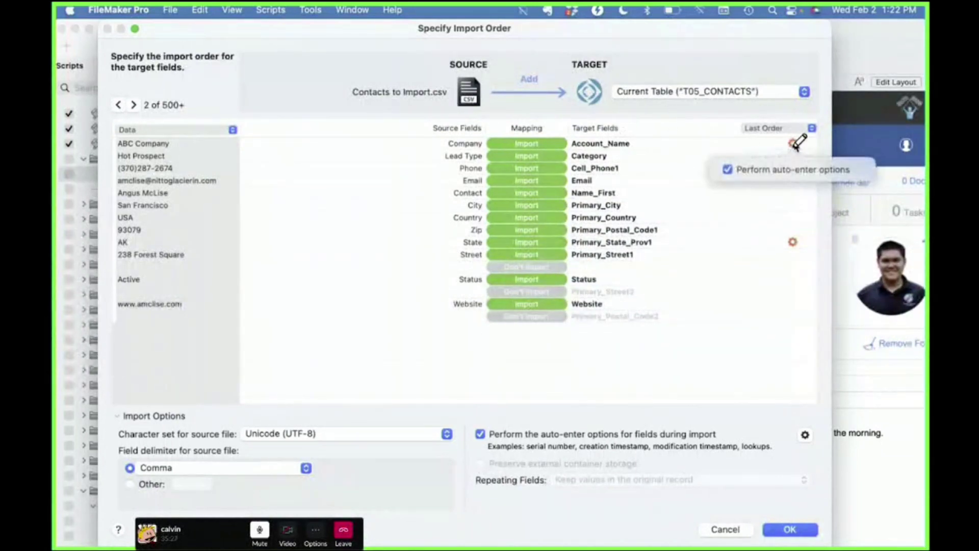
{"action": "left_click", "coordinate": [795, 146]}
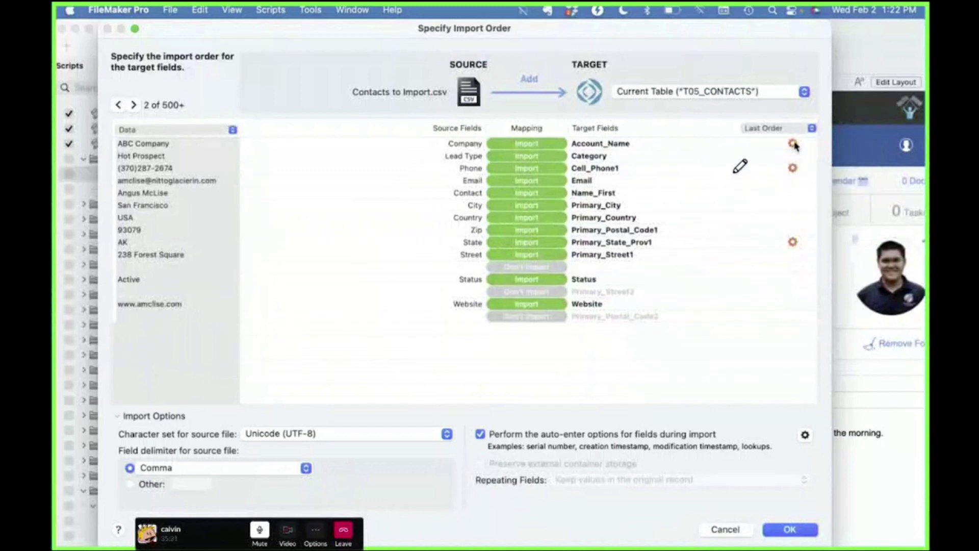
Turn the auto-enter option of the Cell_Phone1 target field off and back on.
{"action": "left_click", "coordinate": [794, 169]}
{"action": "left_click", "coordinate": [794, 170]}
{"action": "left_click", "coordinate": [792, 168]}
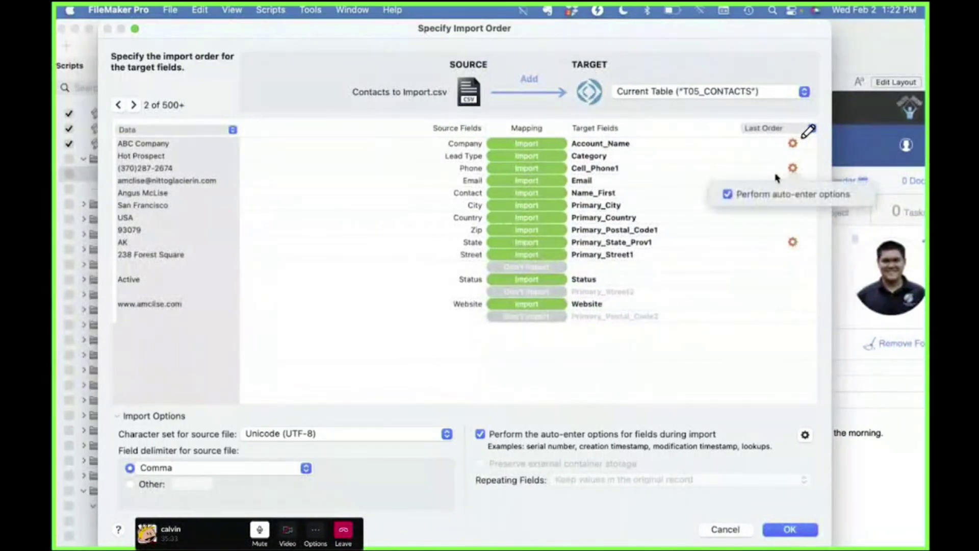
{"action": "left_click", "coordinate": [727, 196]}
{"action": "left_click", "coordinate": [790, 171]}
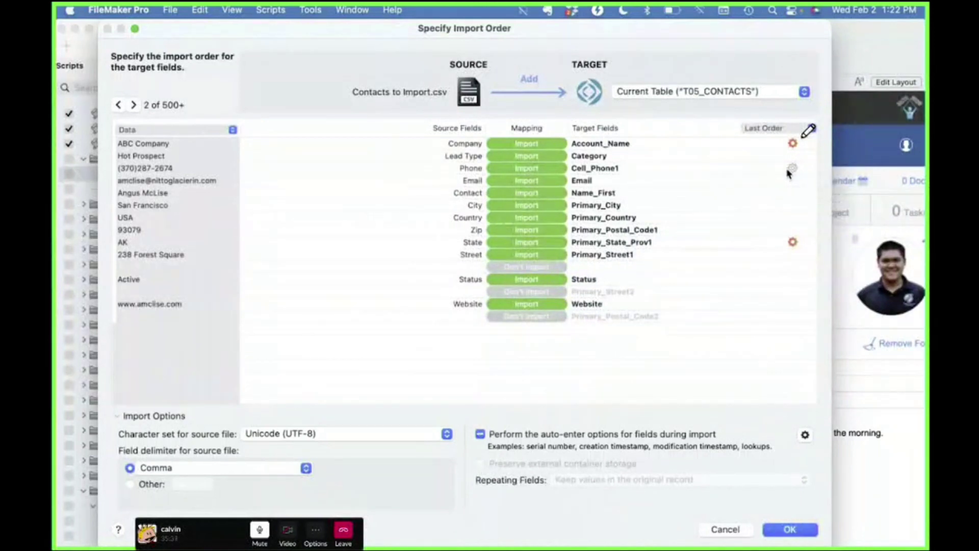
{"action": "left_click", "coordinate": [791, 170]}
{"action": "left_click", "coordinate": [728, 194]}
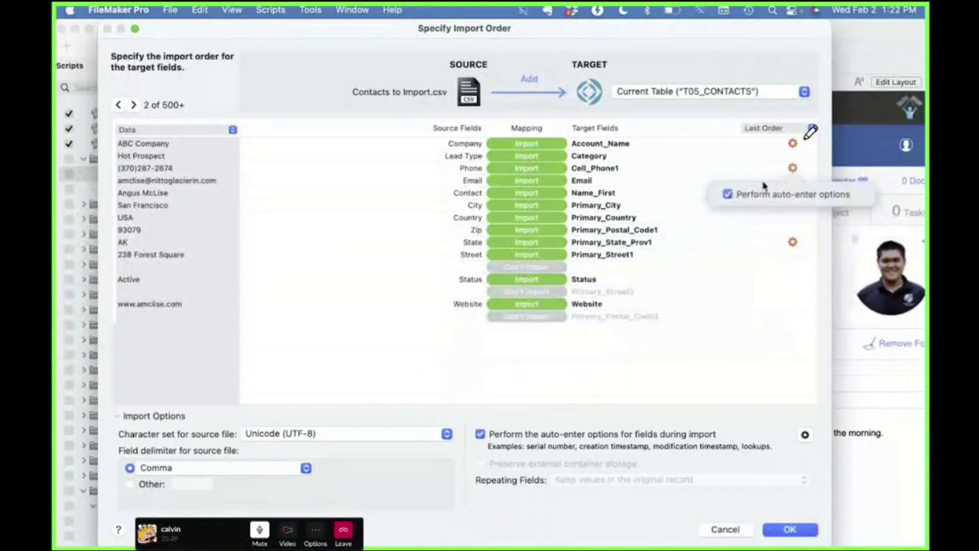
{"action": "left_click", "coordinate": [793, 170]}
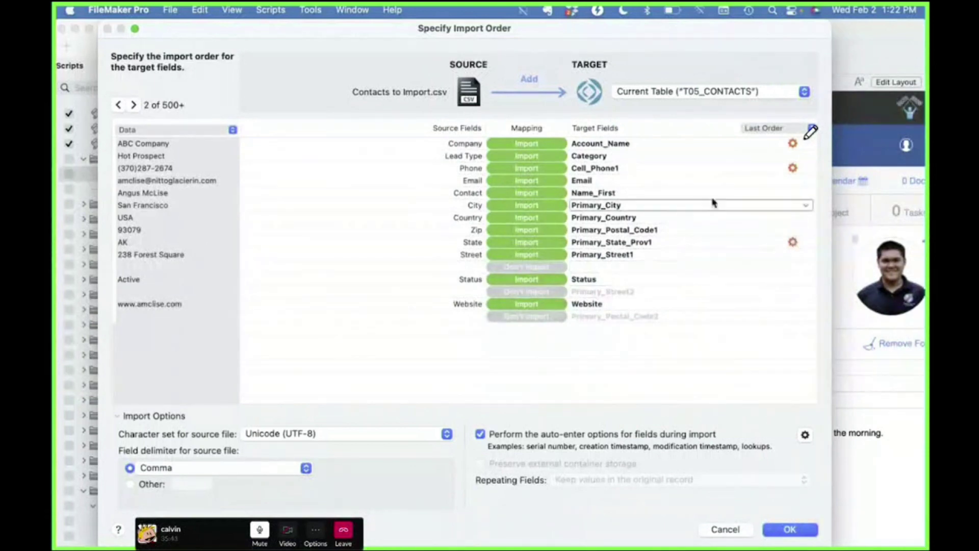
Open the database field definitions from the Cell_Phone1 target field list and select the Cell_Phone1 field of CON_Contacts.
{"action": "left_click", "coordinate": [645, 168]}
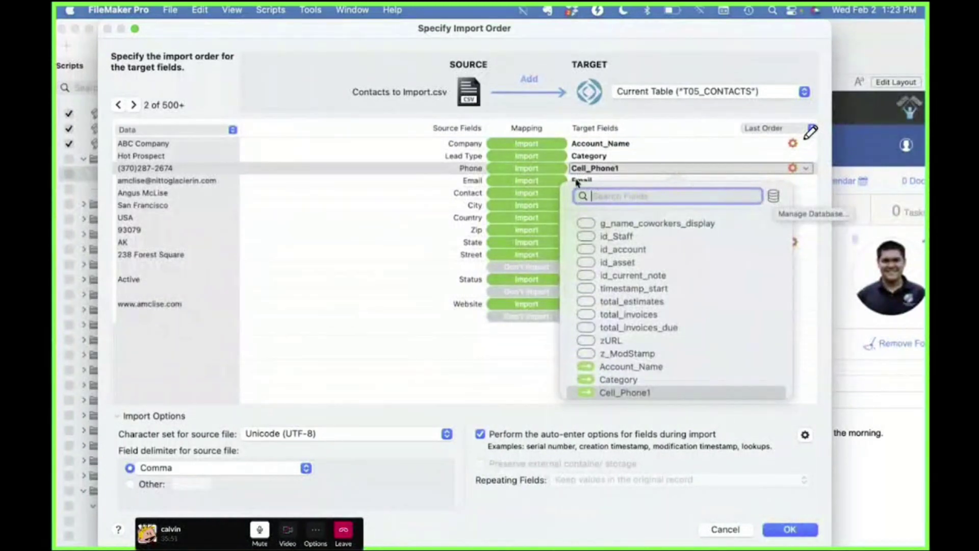
{"action": "left_click", "coordinate": [775, 200]}
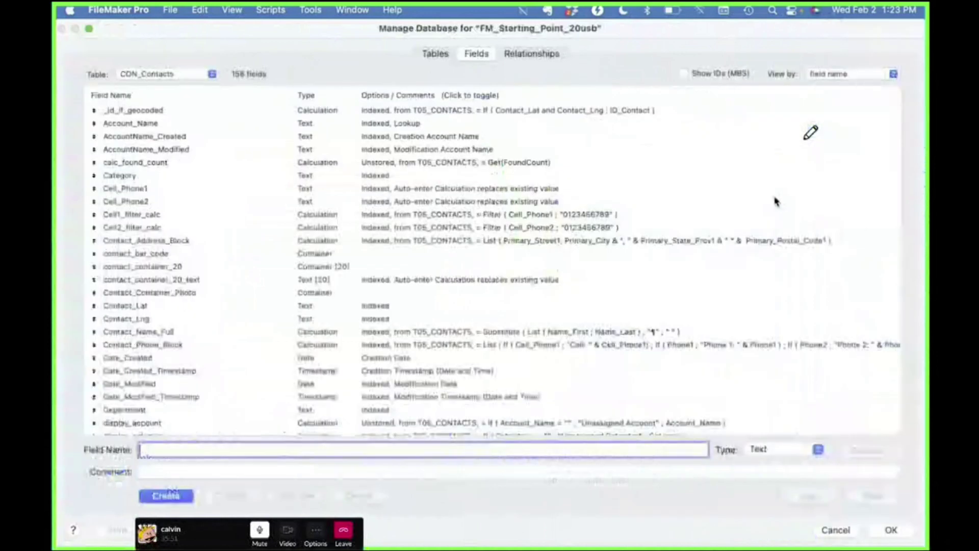
{"action": "left_click", "coordinate": [357, 226]}
{"action": "key", "text": "Up"}
{"action": "key", "text": "Up"}
{"action": "key", "text": "Up"}
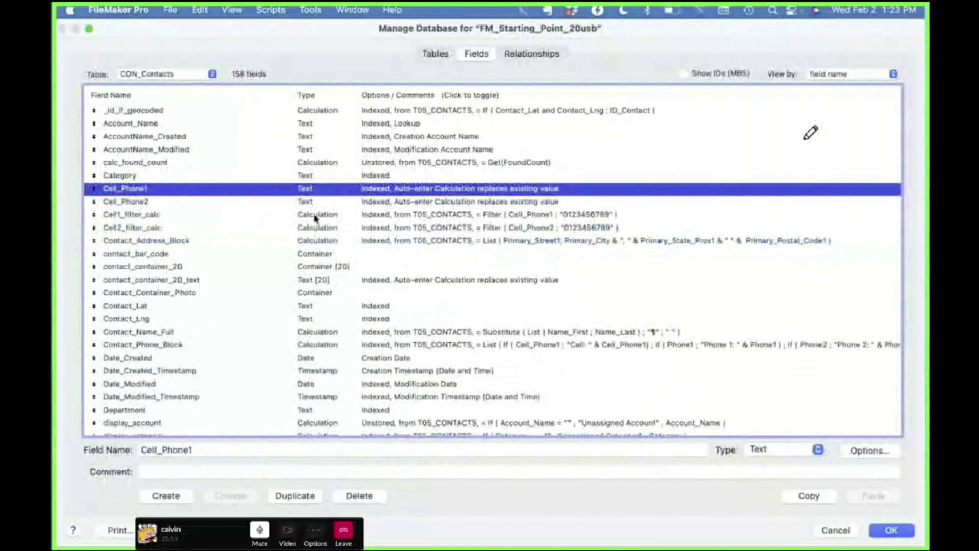
Set the auto-enter calculation of Cell_Phone1 to fnPhone ( Self ) and save the database changes.
{"action": "double_click", "coordinate": [369, 189]}
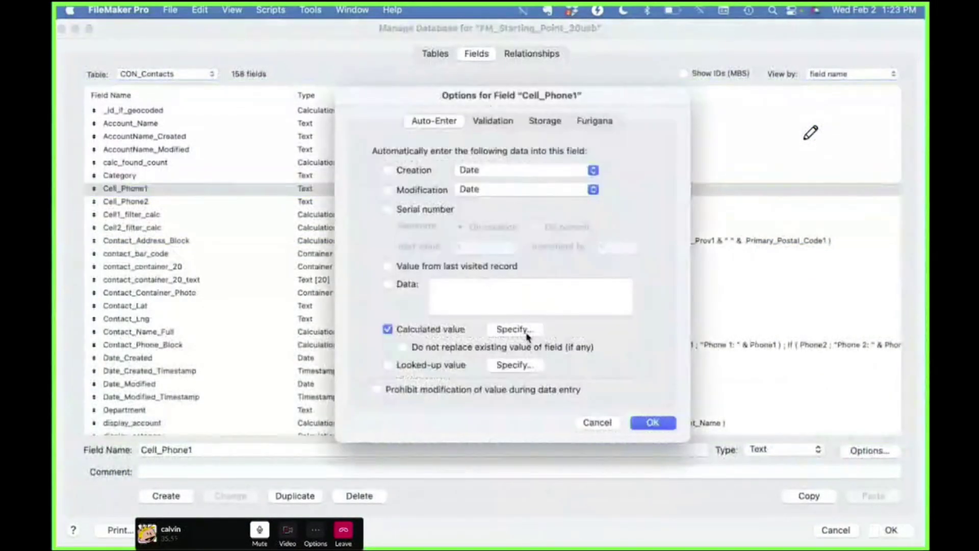
{"action": "left_click", "coordinate": [513, 329]}
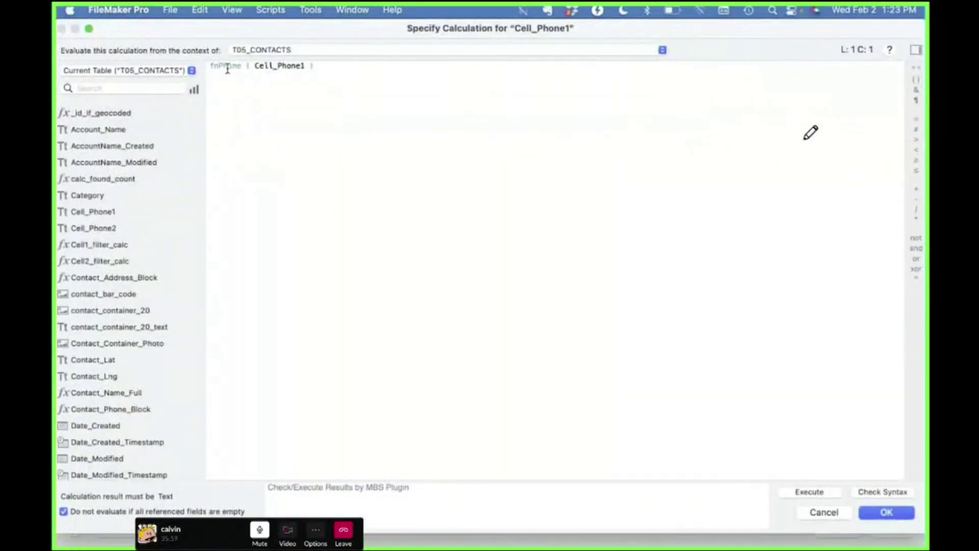
{"action": "left_click_drag", "start_coordinate": [243, 63], "coordinate": [205, 76]}
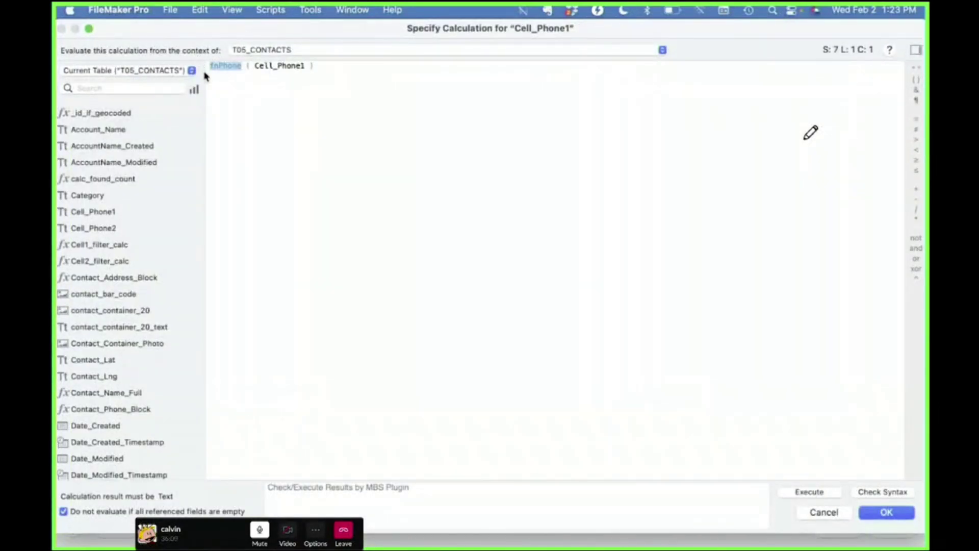
{"action": "double_click", "coordinate": [278, 65]}
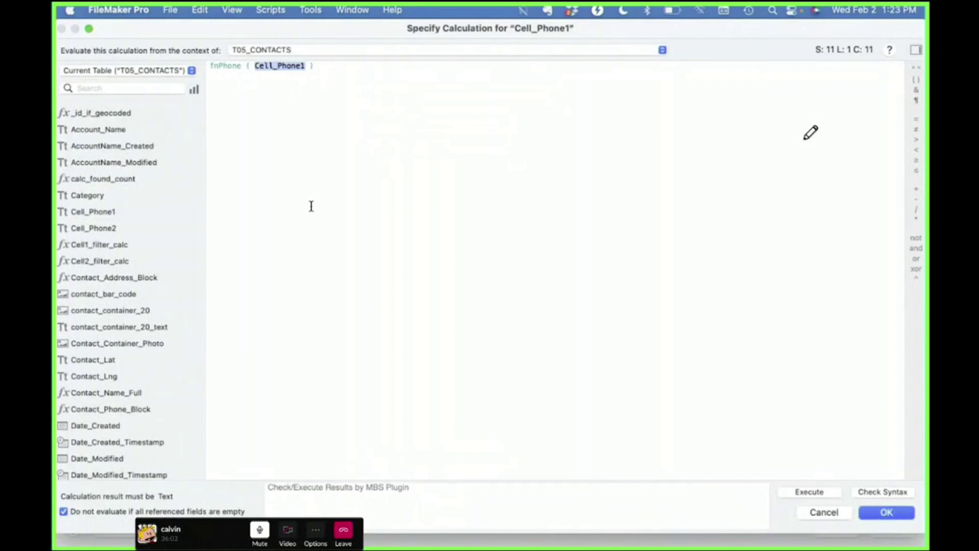
{"action": "type", "text": "Se"}
{"action": "key", "text": "Return"}
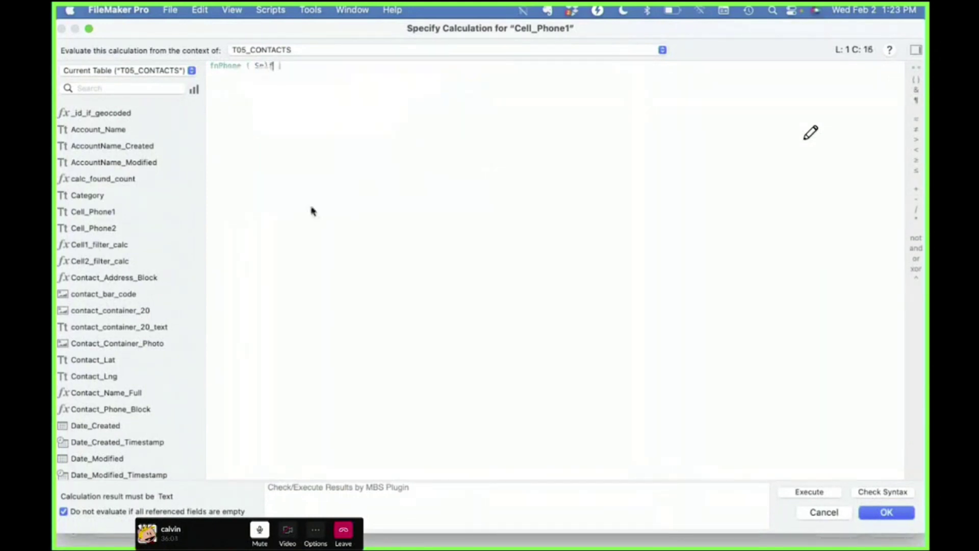
{"action": "key", "text": "End"}
{"action": "left_click", "coordinate": [881, 514]}
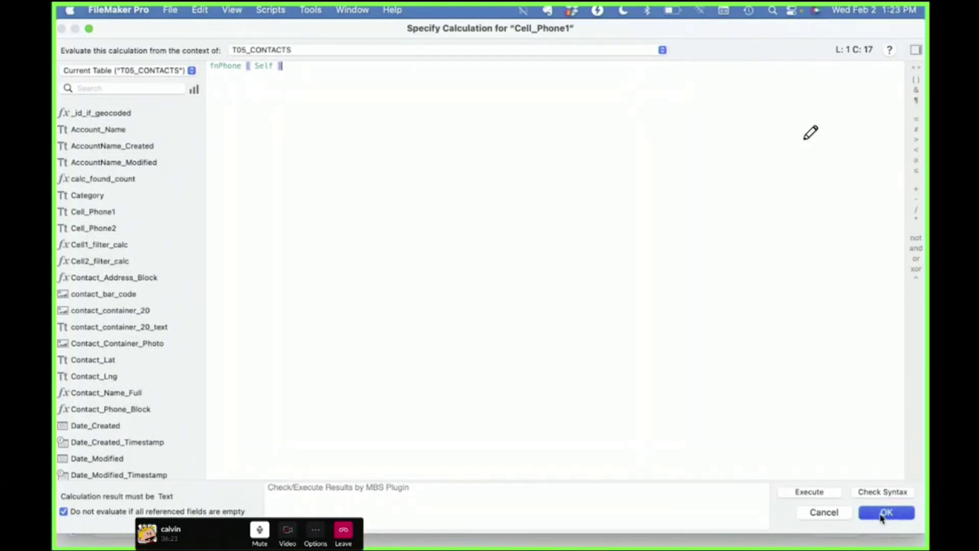
{"action": "left_click", "coordinate": [657, 423]}
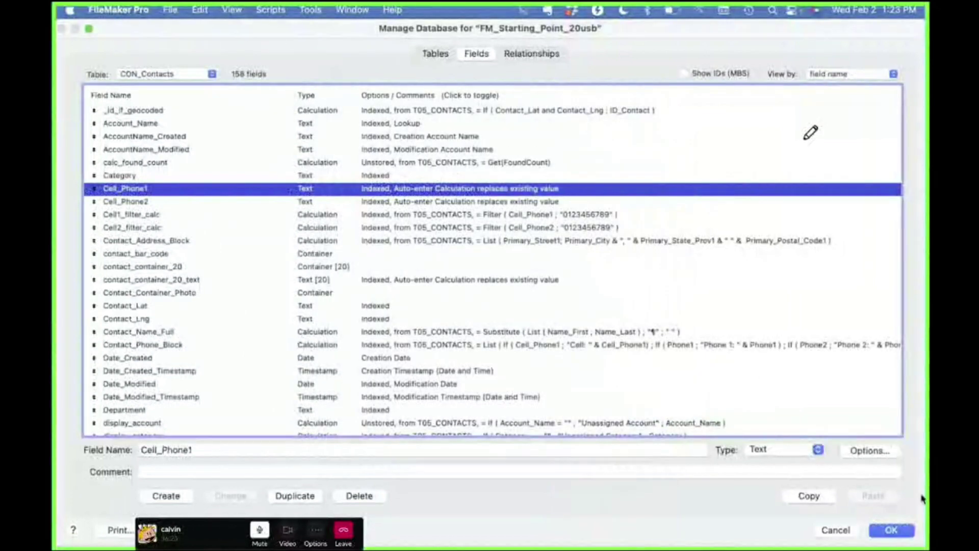
{"action": "left_click", "coordinate": [891, 530]}
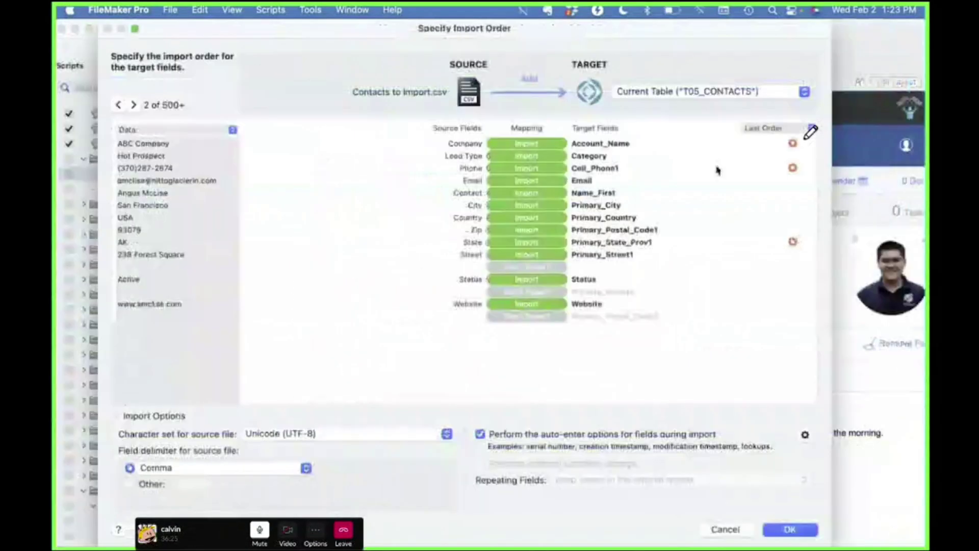
Open the database field definitions from the Primary_State_Prov1 target field list and open the options of the Primary_State_Prov1 field in CON_Contacts.
{"action": "left_click", "coordinate": [625, 144]}
{"action": "left_click", "coordinate": [823, 154]}
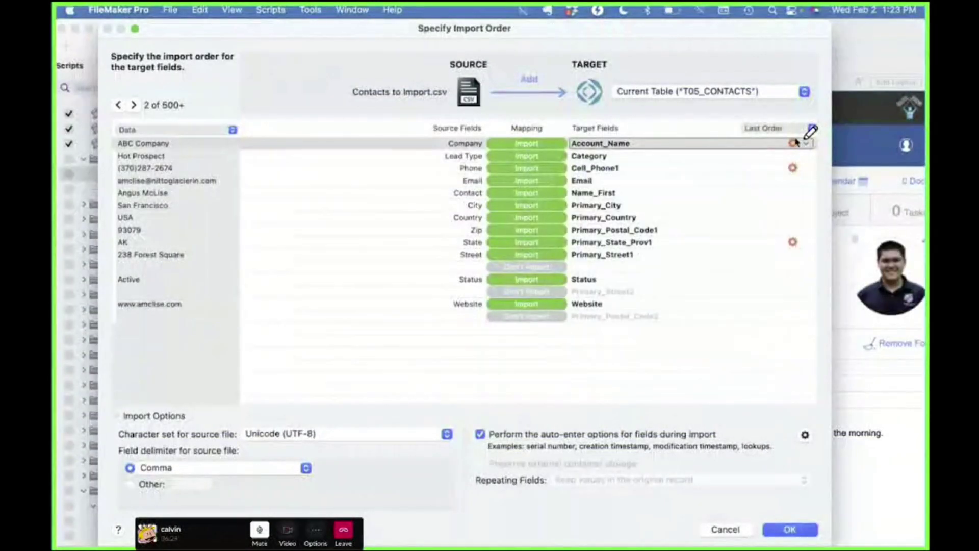
{"action": "left_click", "coordinate": [755, 246]}
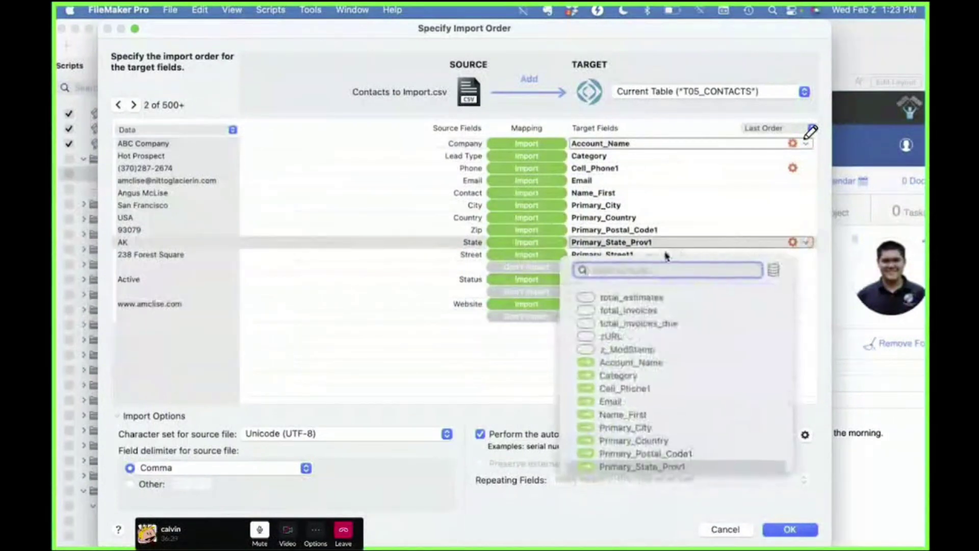
{"action": "left_click", "coordinate": [773, 273]}
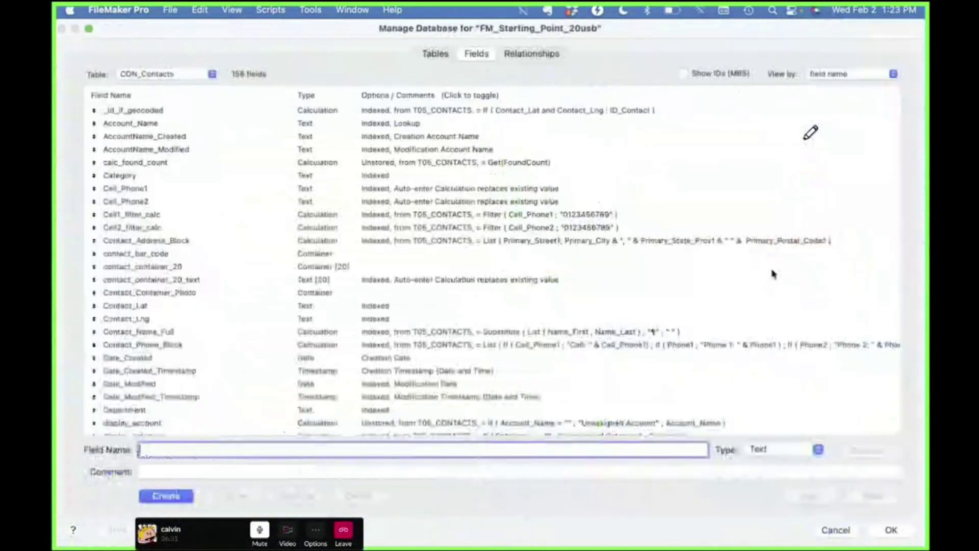
{"action": "left_click", "coordinate": [413, 259]}
{"action": "type", "text": "pri"}
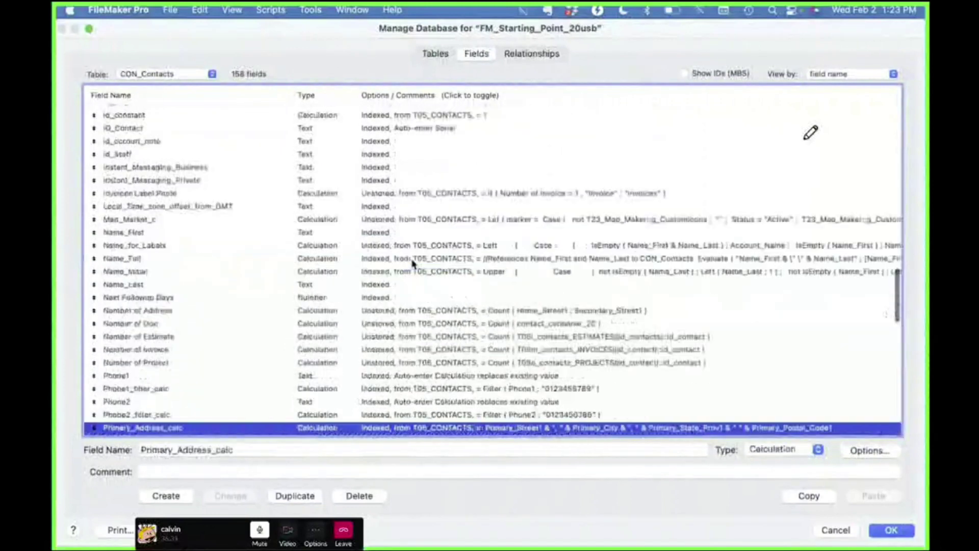
{"action": "scroll", "coordinate": [317, 299], "scroll_direction": "down", "scroll_amount": 5}
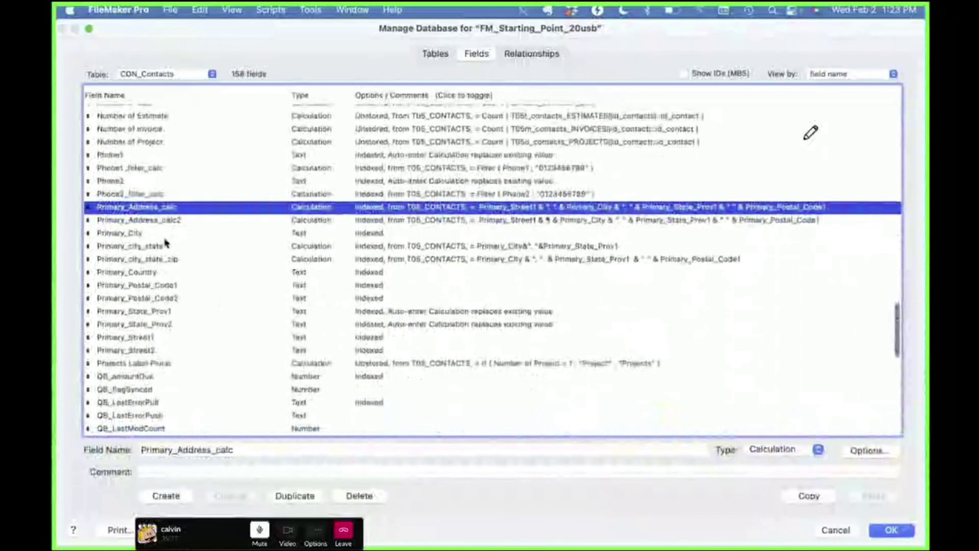
{"action": "double_click", "coordinate": [161, 315]}
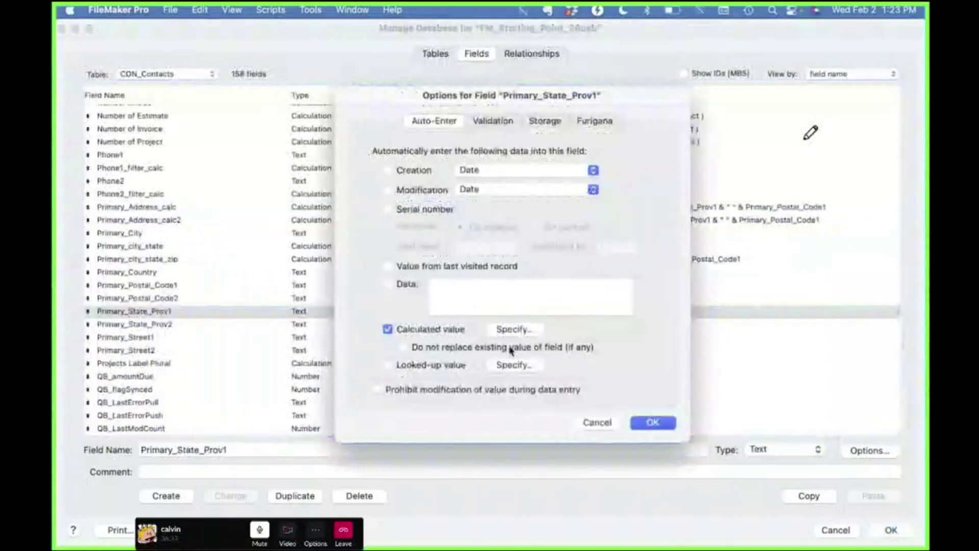
Set the auto-enter calculation of Primary_State_Prov1 to Upper ( Self ) and save the database changes.
{"action": "left_click", "coordinate": [516, 329]}
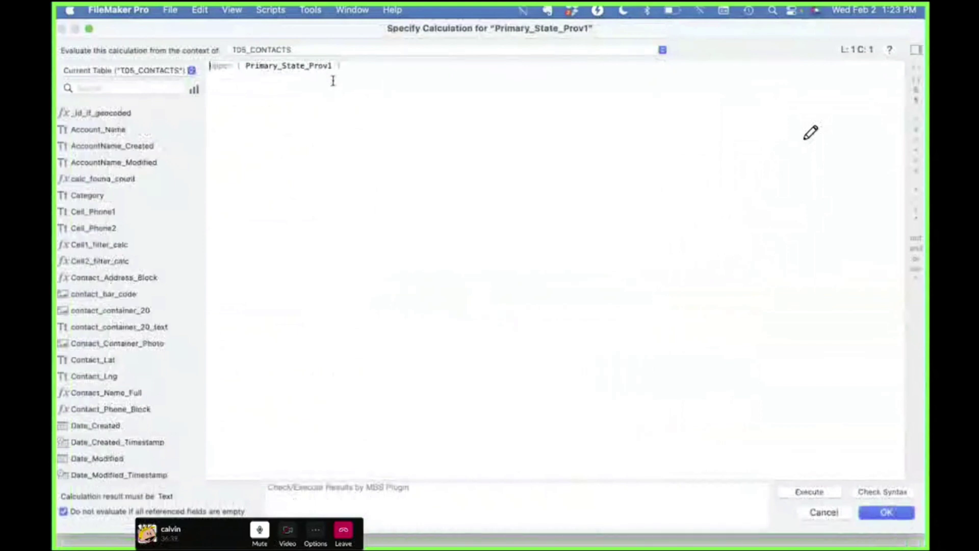
{"action": "double_click", "coordinate": [298, 68]}
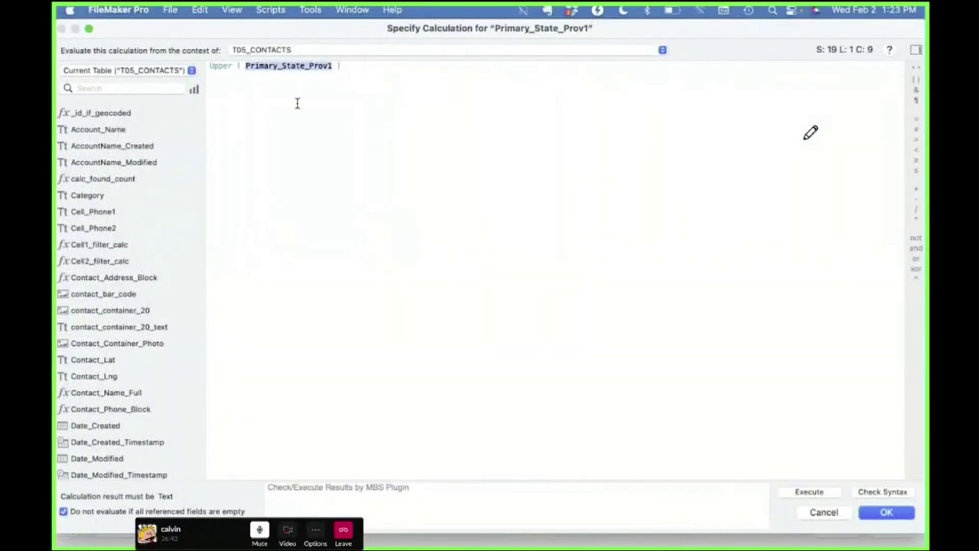
{"action": "type", "text": "Se"}
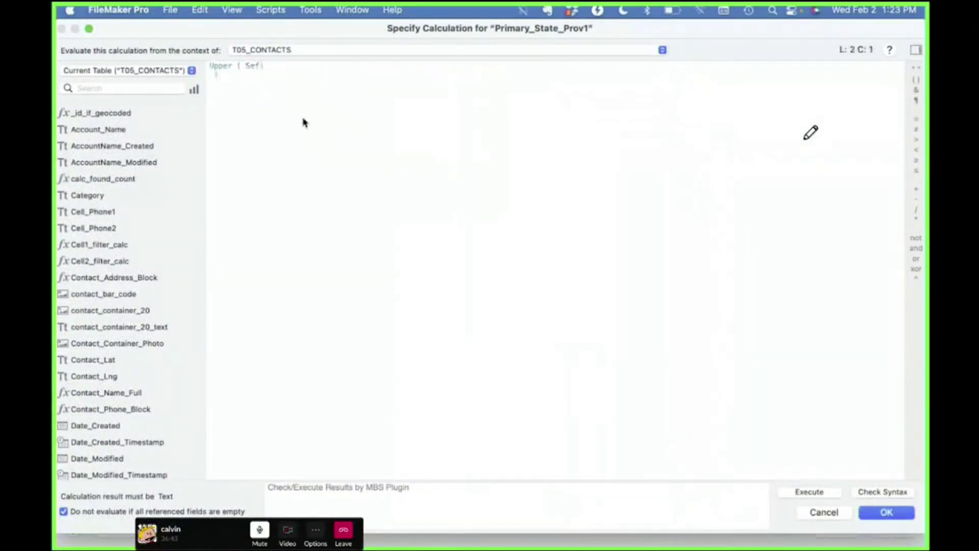
{"action": "type", "text": "lf"}
{"action": "left_click", "coordinate": [890, 514]}
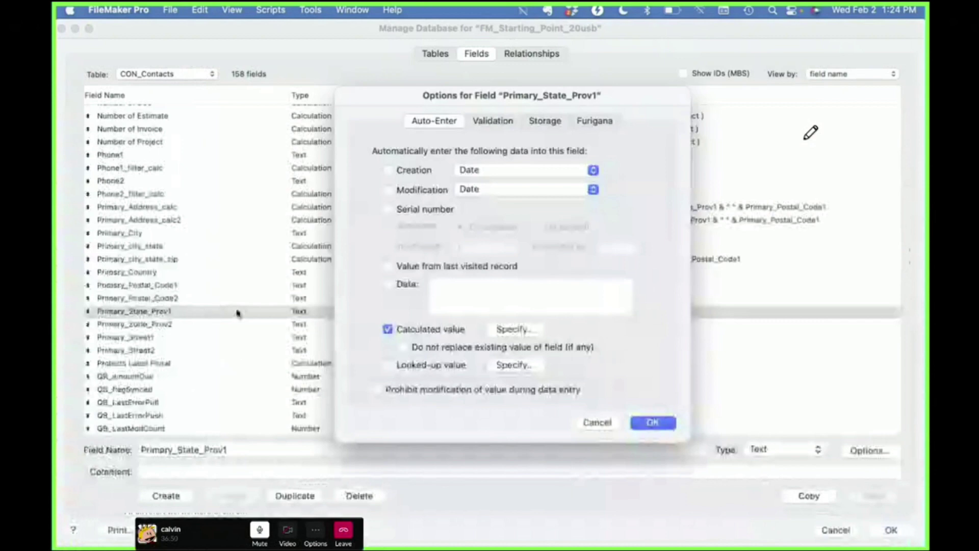
{"action": "left_click", "coordinate": [653, 423]}
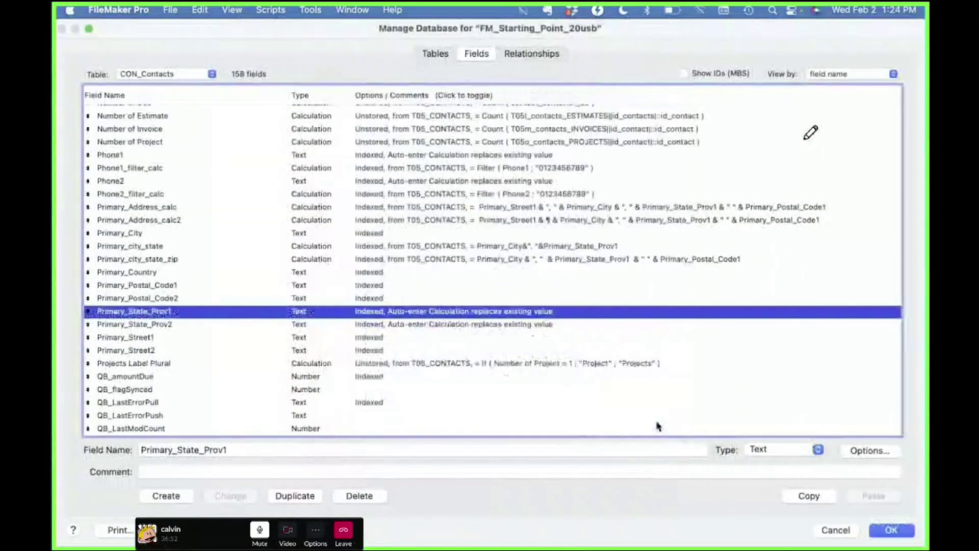
{"action": "left_click", "coordinate": [905, 532]}
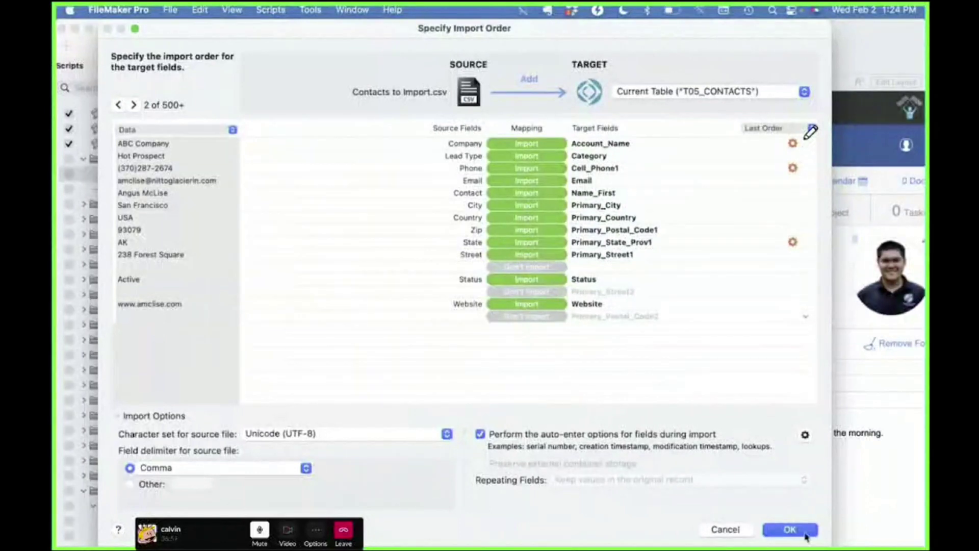
Accept the import order, run the Import script to import Contacts to Import.csv, and dismiss the import summary.
{"action": "left_click", "coordinate": [795, 531]}
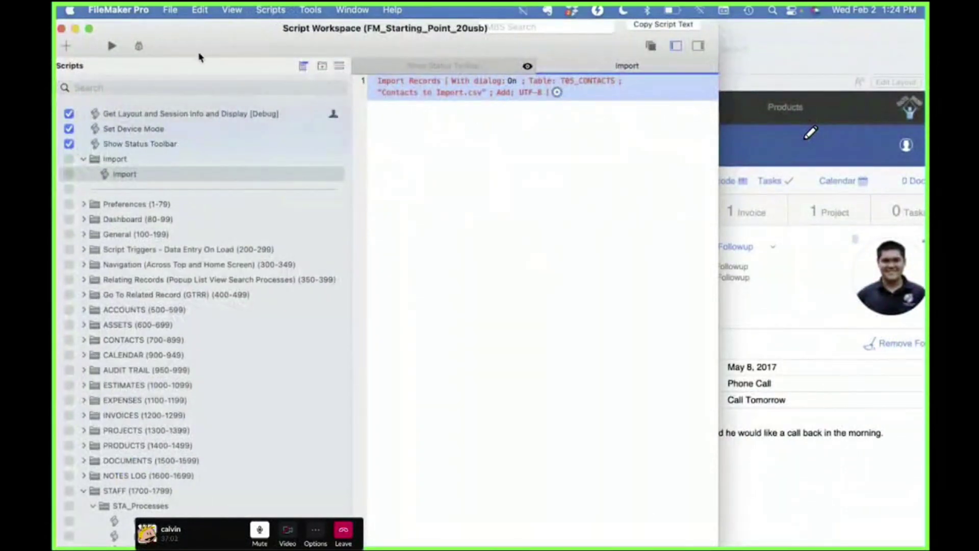
{"action": "left_click", "coordinate": [110, 47]}
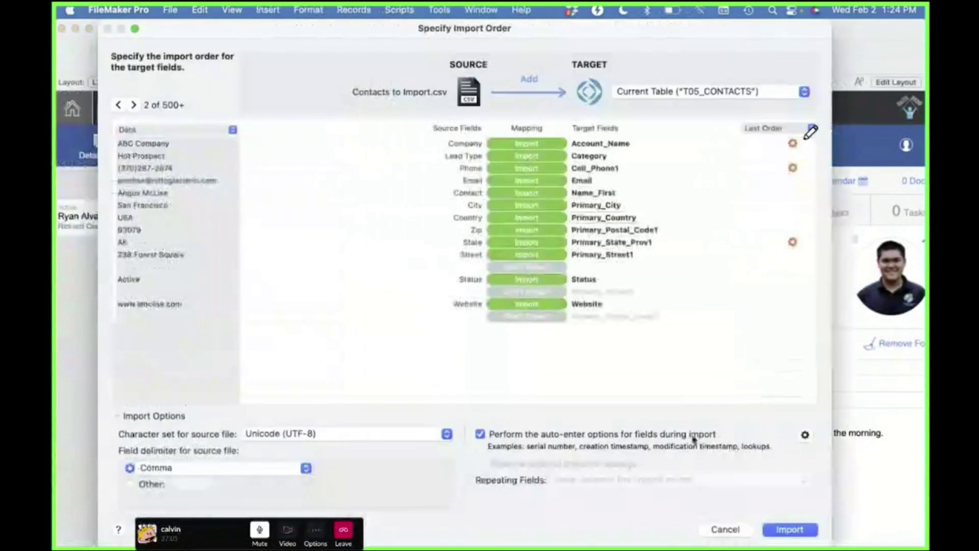
{"action": "left_click", "coordinate": [790, 530]}
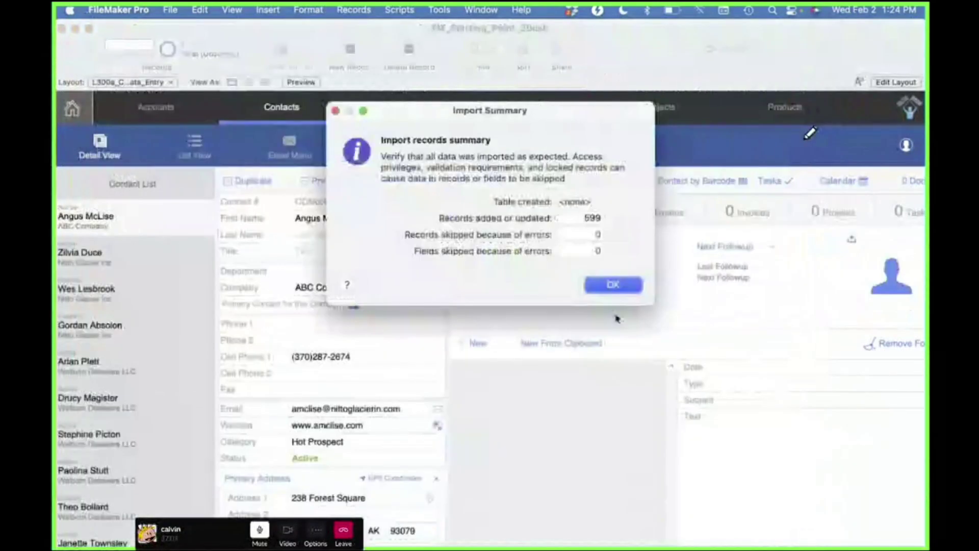
{"action": "left_click", "coordinate": [615, 286]}
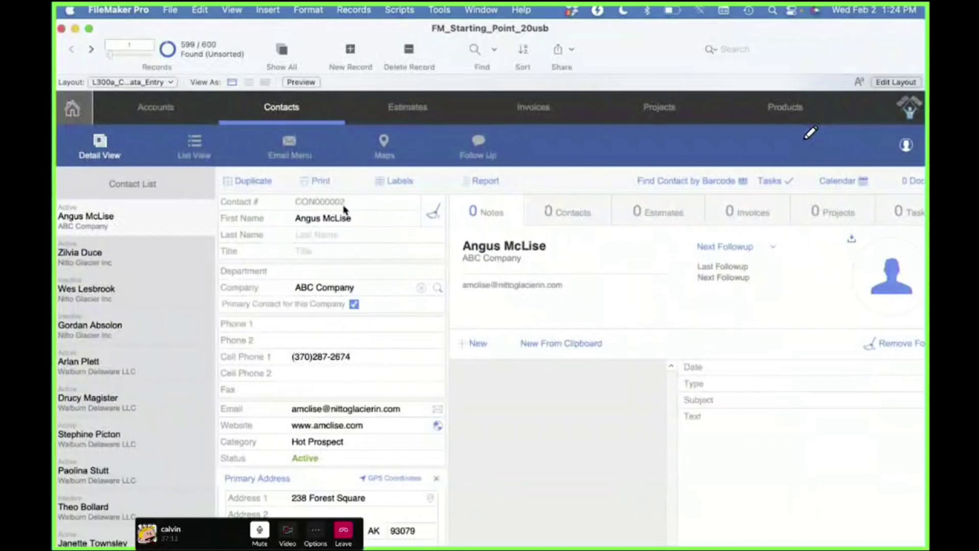
Browse through the imported records in the Contact List to check the cell phone, company and state values.
{"action": "left_click", "coordinate": [154, 296]}
{"action": "left_click", "coordinate": [133, 442]}
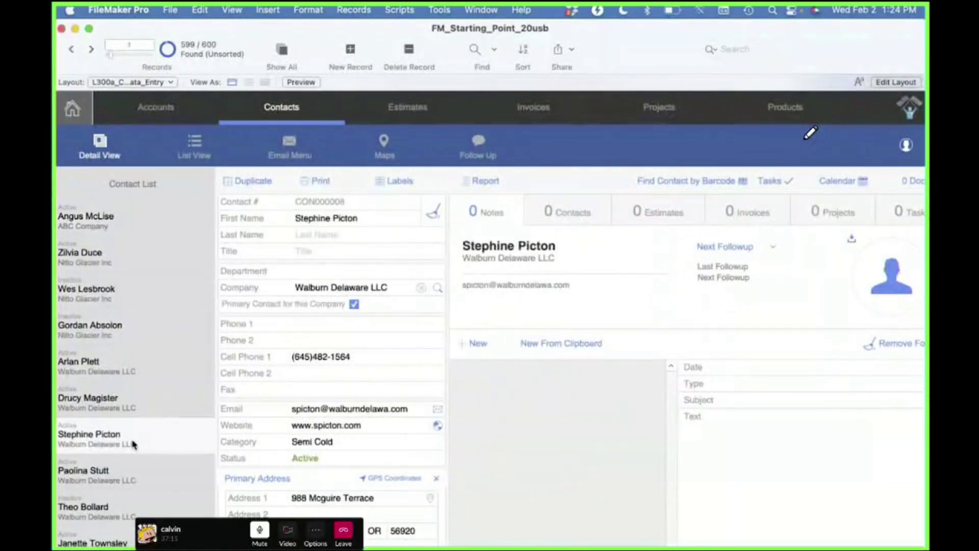
{"action": "scroll", "coordinate": [134, 444], "scroll_direction": "down", "scroll_amount": 6}
{"action": "left_click", "coordinate": [134, 444]}
{"action": "scroll", "coordinate": [133, 444], "scroll_direction": "down", "scroll_amount": 6}
{"action": "left_click", "coordinate": [133, 444]}
{"action": "scroll", "coordinate": [134, 444], "scroll_direction": "down", "scroll_amount": 5}
{"action": "left_click", "coordinate": [134, 444]}
{"action": "scroll", "coordinate": [134, 444], "scroll_direction": "down", "scroll_amount": 5}
{"action": "left_click", "coordinate": [134, 444]}
{"action": "scroll", "coordinate": [133, 444], "scroll_direction": "down", "scroll_amount": 5}
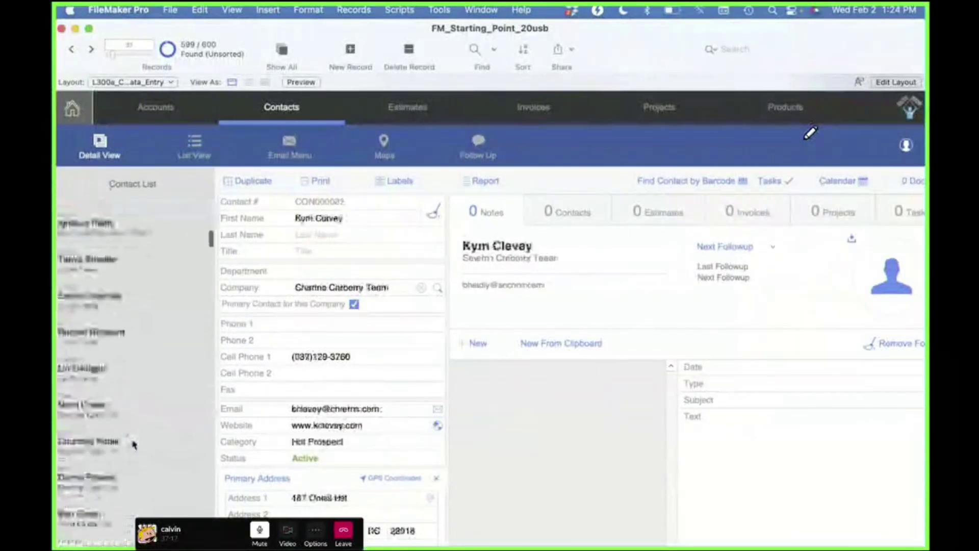
{"action": "left_click", "coordinate": [134, 444]}
{"action": "scroll", "coordinate": [134, 444], "scroll_direction": "down", "scroll_amount": 5}
{"action": "left_click", "coordinate": [132, 444]}
{"action": "scroll", "coordinate": [133, 444], "scroll_direction": "down", "scroll_amount": 5}
{"action": "left_click", "coordinate": [133, 444]}
{"action": "scroll", "coordinate": [132, 444], "scroll_direction": "down", "scroll_amount": 5}
{"action": "left_click", "coordinate": [133, 444]}
{"action": "scroll", "coordinate": [133, 444], "scroll_direction": "down", "scroll_amount": 5}
{"action": "left_click", "coordinate": [133, 444]}
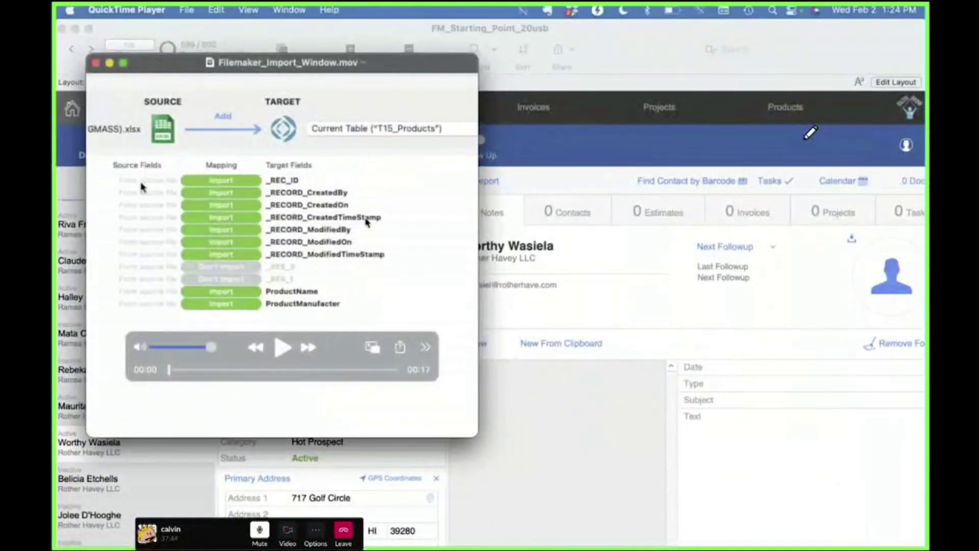
Play the Filemaker_Import_Window.mov video in QuickTime Player and close it.
{"action": "left_click_drag", "start_coordinate": [360, 220], "coordinate": [559, 186]}
{"action": "left_click", "coordinate": [477, 321]}
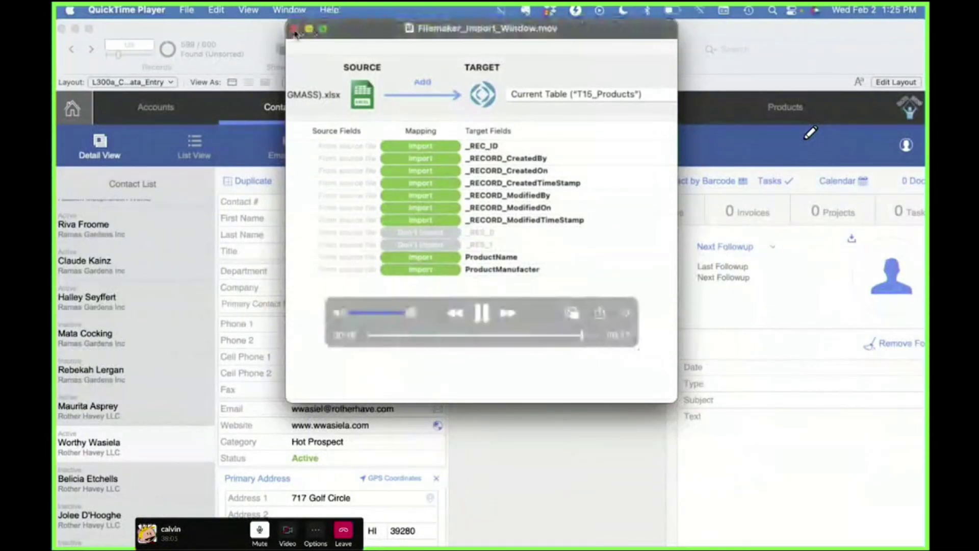
{"action": "left_click", "coordinate": [294, 29]}
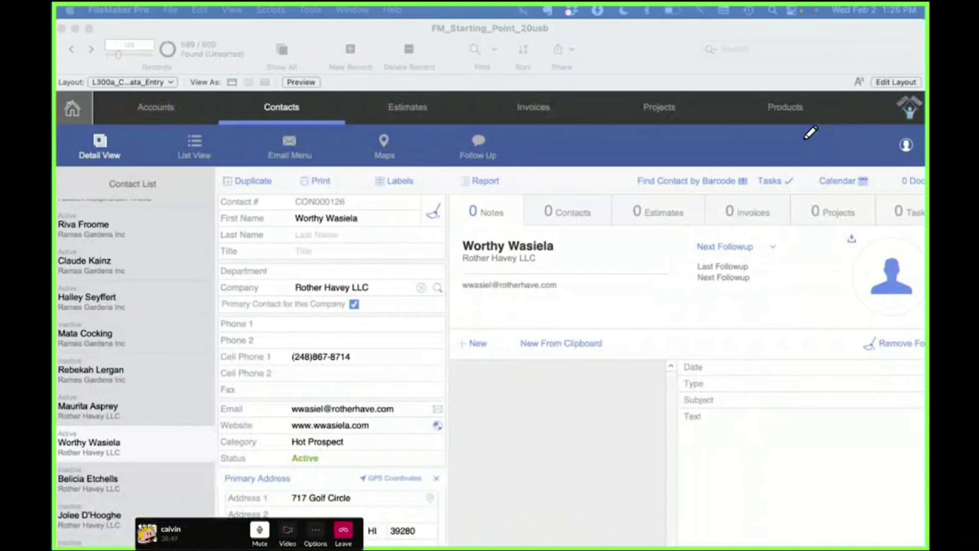
Highlight the full name held in the First Name field of the open contact record.
{"action": "left_click", "coordinate": [337, 220]}
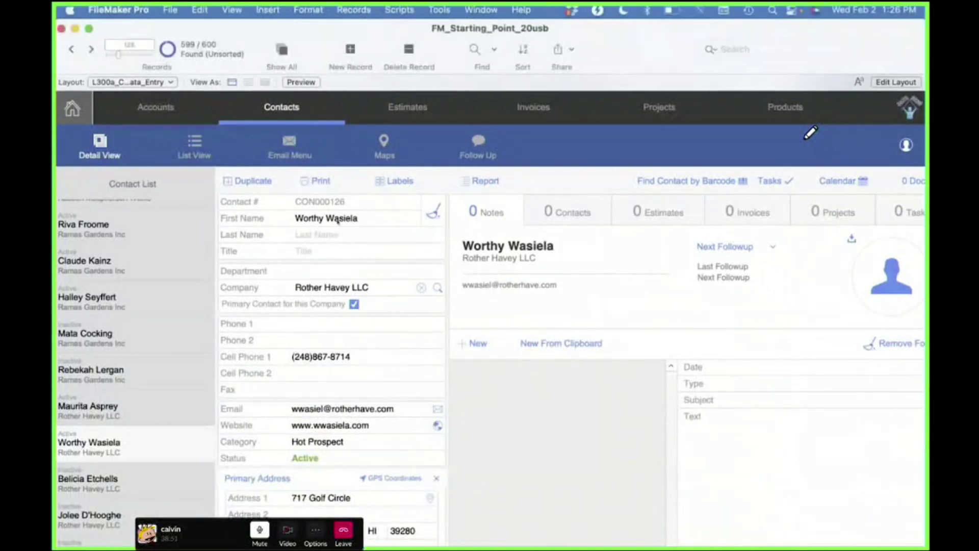
{"action": "left_click", "coordinate": [327, 221]}
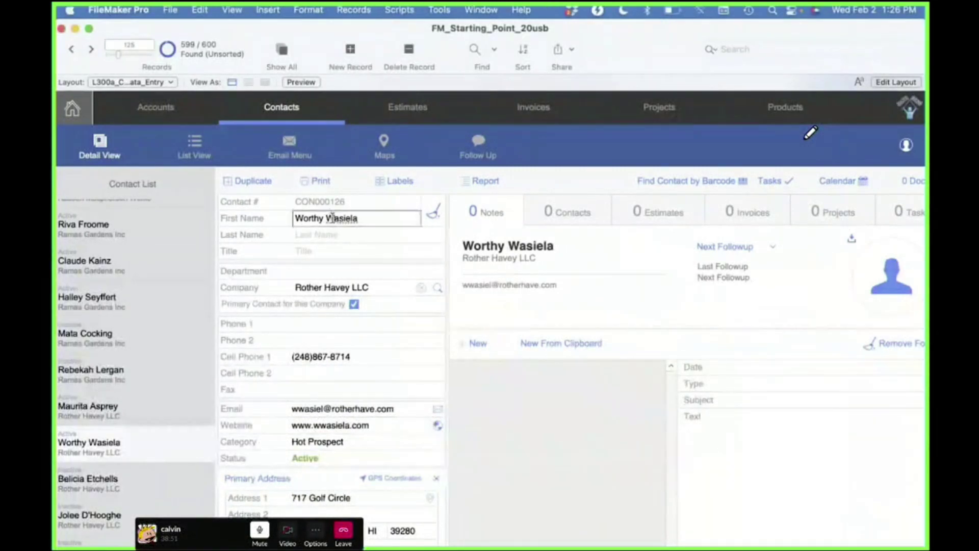
{"action": "triple_click", "coordinate": [372, 220]}
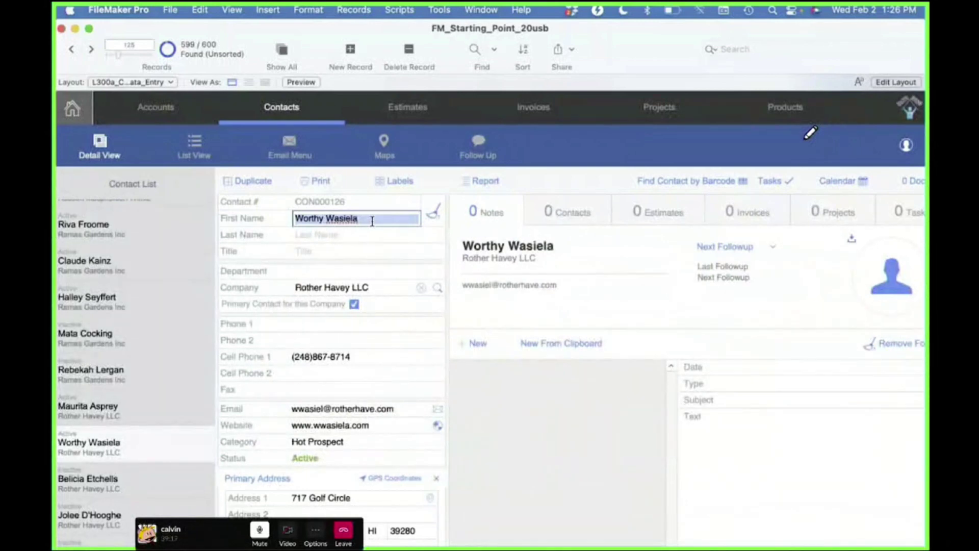
{"action": "left_click", "coordinate": [376, 221]}
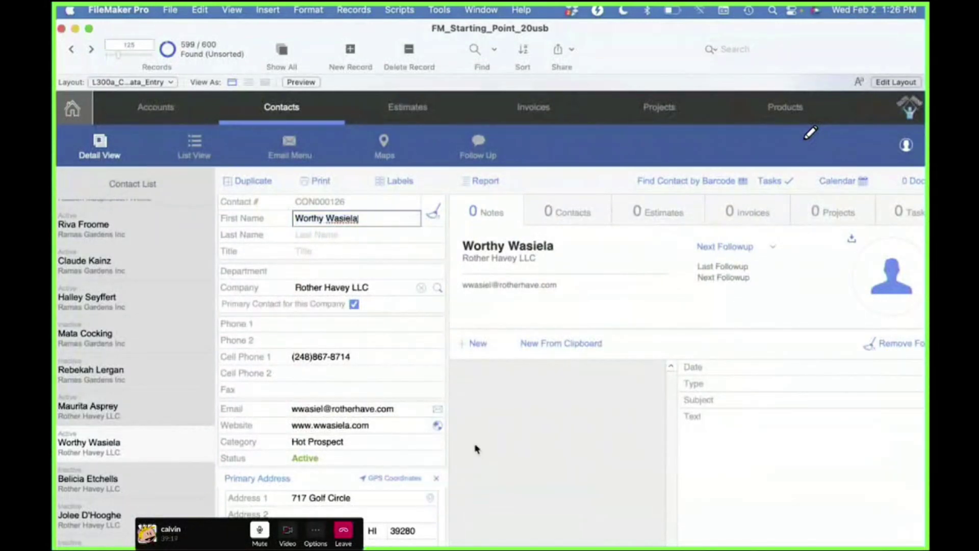
Switch to the Claris help page in the web browser and review the Position function's format and examples.
{"action": "mouse_move", "coordinate": [557, 533]}
{"action": "mouse_move", "coordinate": [816, 545]}
{"action": "mouse_move", "coordinate": [907, 5]}
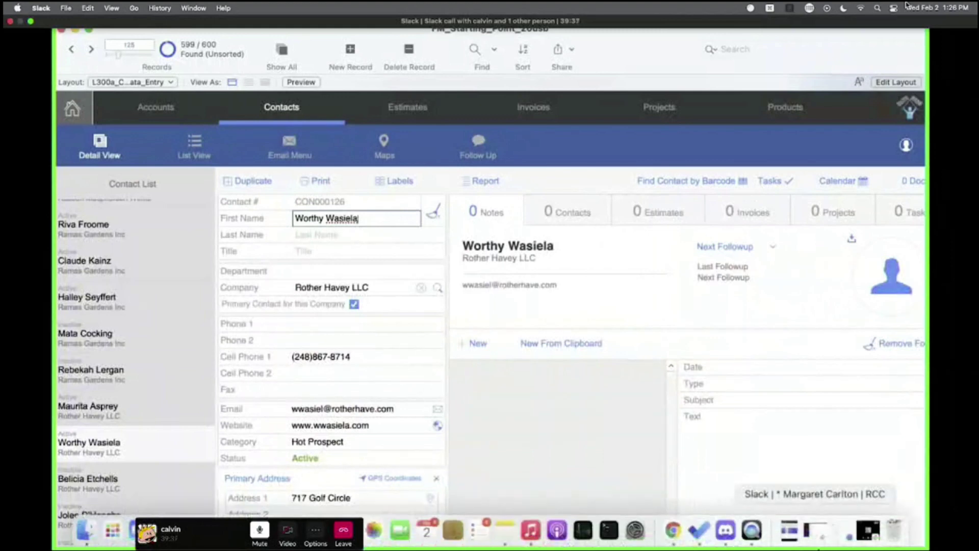
{"action": "left_click", "coordinate": [834, 536]}
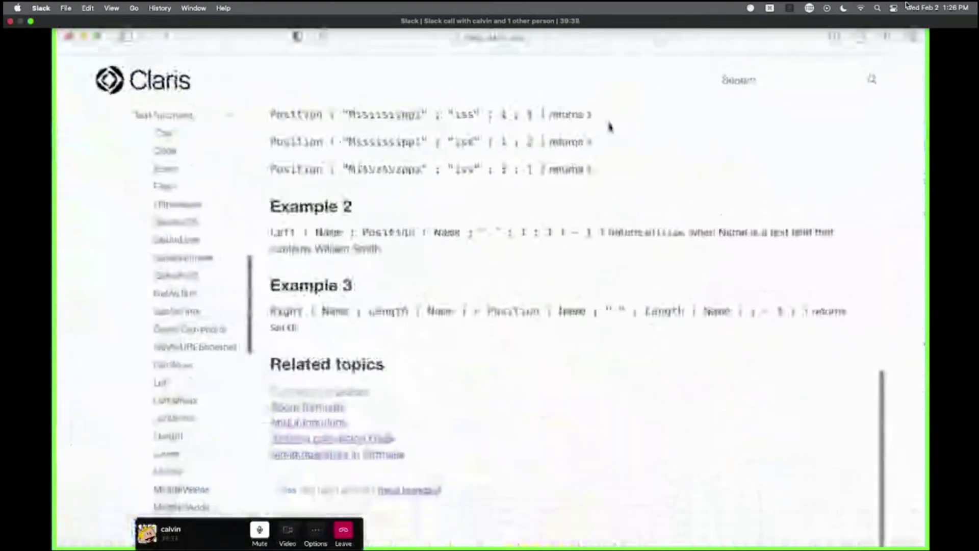
{"action": "scroll", "coordinate": [608, 132], "scroll_direction": "up", "scroll_amount": 3}
{"action": "scroll", "coordinate": [608, 132], "scroll_direction": "up", "scroll_amount": 10}
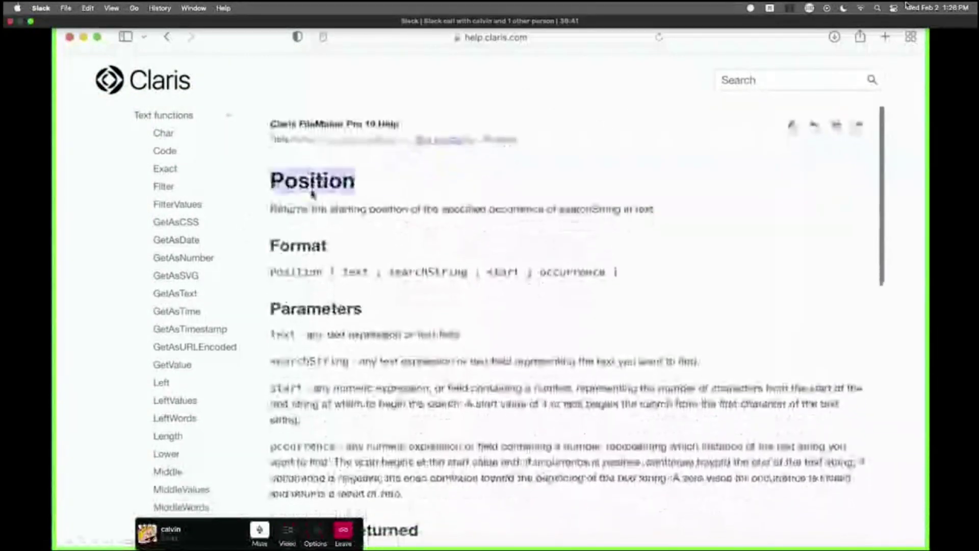
{"action": "triple_click", "coordinate": [310, 197]}
{"action": "scroll", "coordinate": [312, 196], "scroll_direction": "down", "scroll_amount": 10}
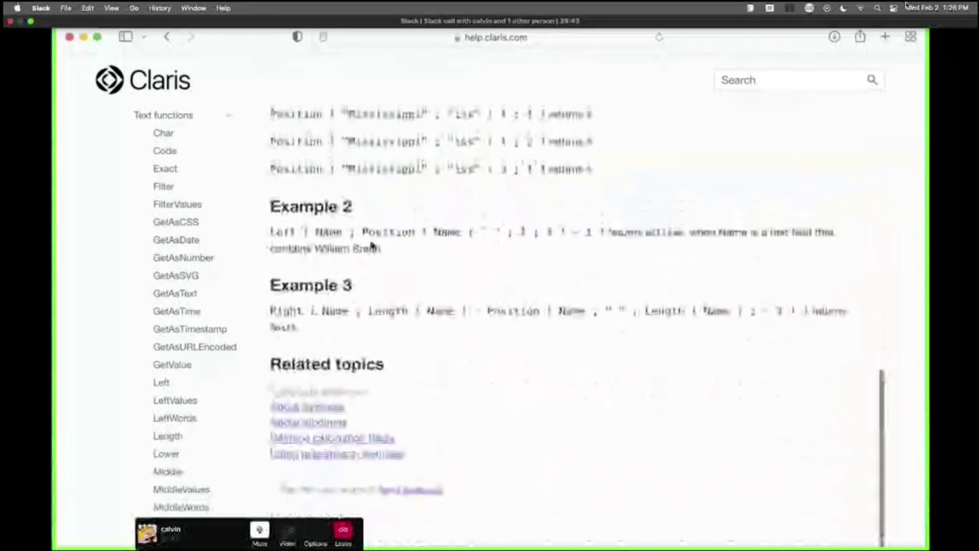
Highlight the Left formula in Example 2 of the Position help page and copy the Right formula in Example 3.
{"action": "left_click_drag", "start_coordinate": [270, 232], "coordinate": [603, 232]}
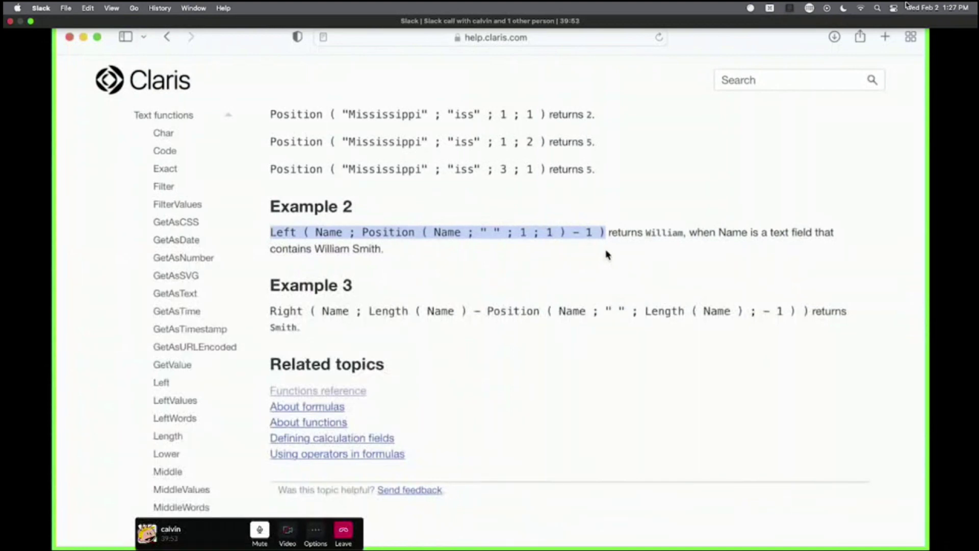
{"action": "left_click_drag", "start_coordinate": [268, 311], "coordinate": [808, 308]}
{"action": "key", "text": "super+c"}
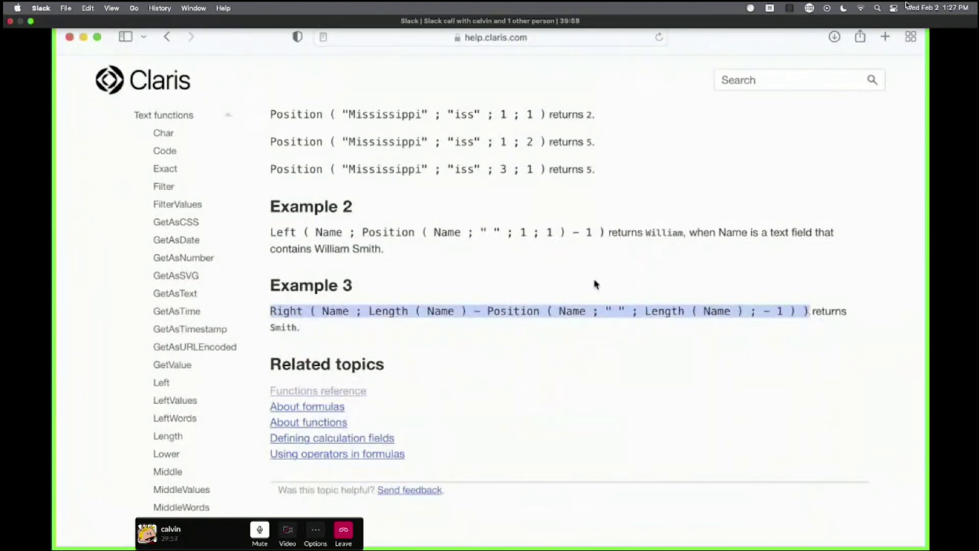
Add a new Data Viewer watch expression in the FileMaker contacts database and paste in the copied Right/Length/Position last-name formula.
{"action": "scroll", "coordinate": [498, 267], "scroll_direction": "up", "scroll_amount": 15}
{"action": "scroll", "coordinate": [498, 267], "scroll_direction": "down", "scroll_amount": 5}
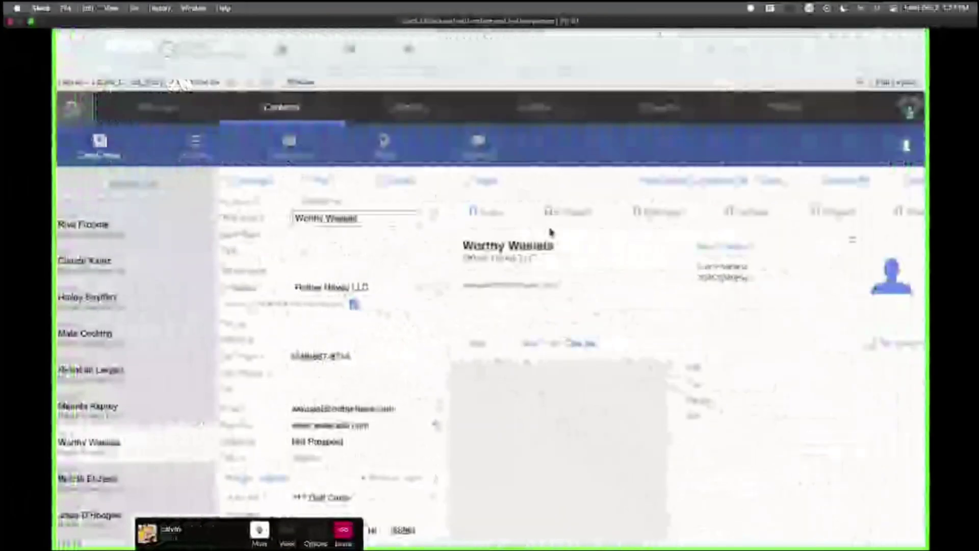
{"action": "left_click", "coordinate": [366, 233]}
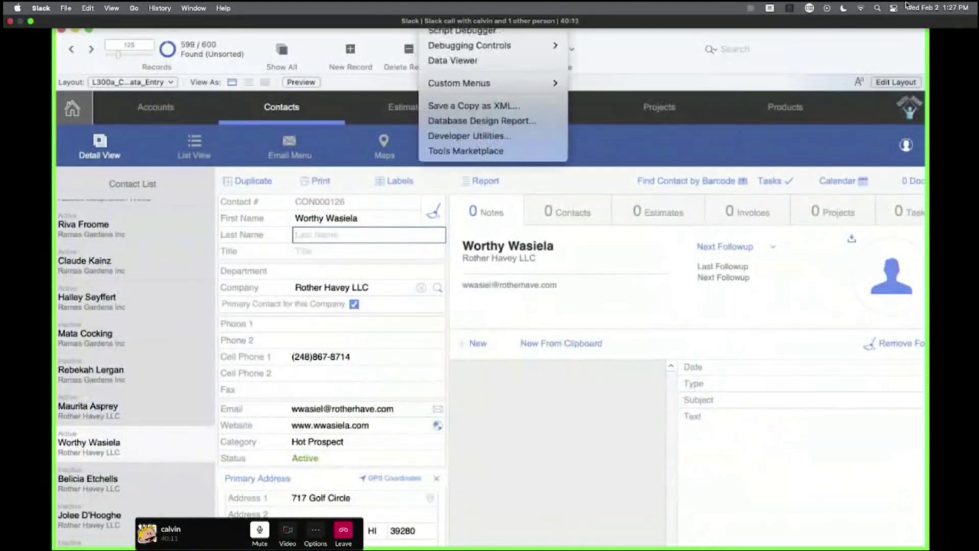
{"action": "left_click", "coordinate": [452, 61]}
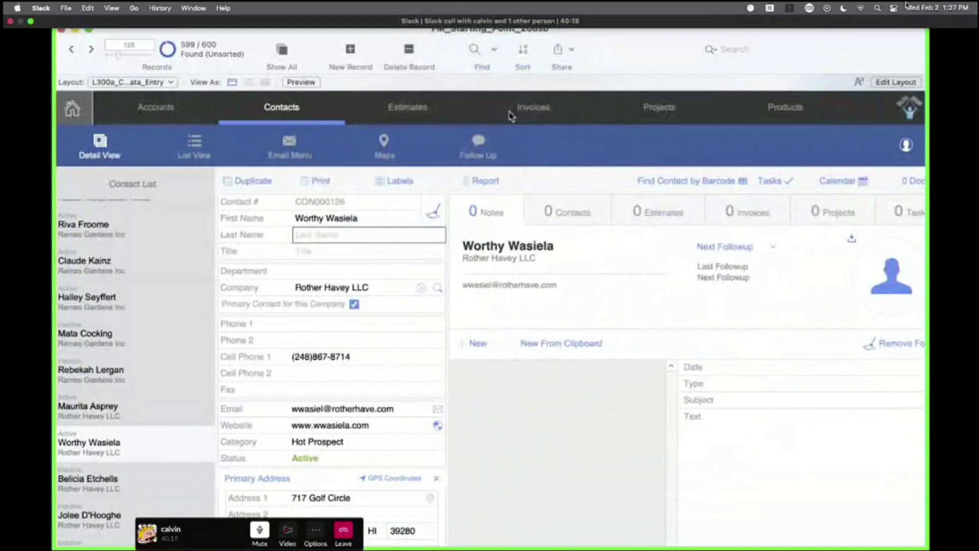
{"action": "left_click", "coordinate": [605, 308]}
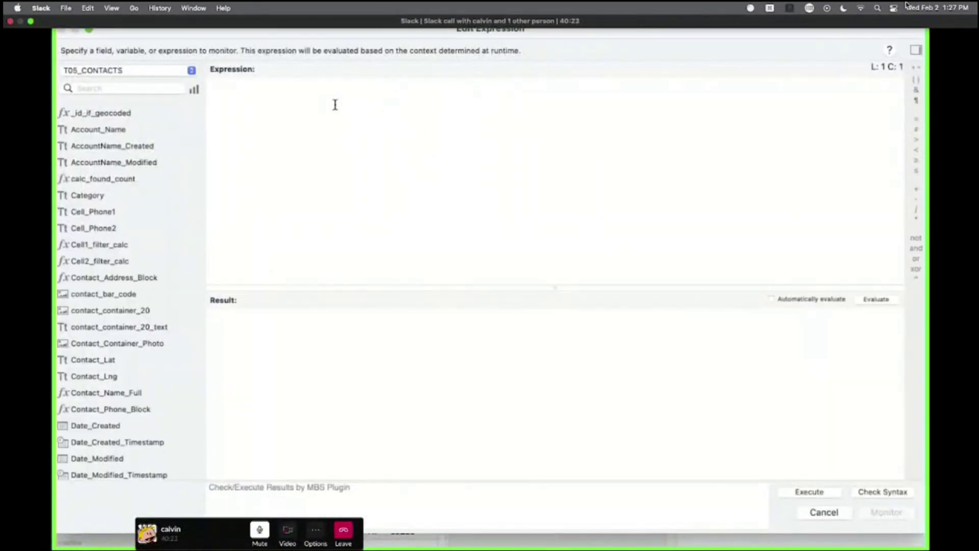
{"action": "key", "text": "super+v"}
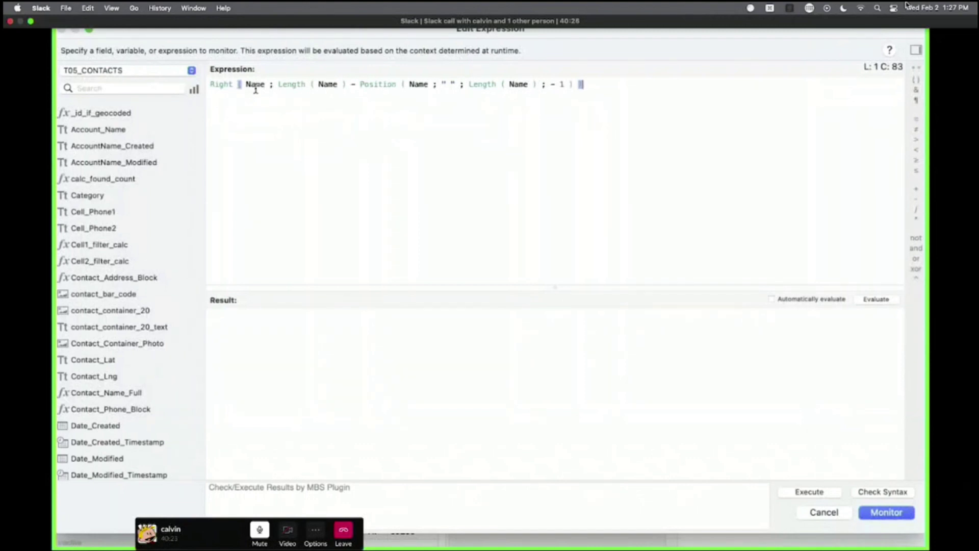
Add three blank lines above the formula and replace its first Name argument with the T05_CONTACTS::Name_First field.
{"action": "key", "text": "super+Up"}
{"action": "key", "text": "Return"}
{"action": "key", "text": "Return"}
{"action": "key", "text": "Return"}
{"action": "key", "text": "super+Up"}
{"action": "double_click", "coordinate": [255, 111]}
{"action": "left_click", "coordinate": [134, 87]}
{"action": "type", "text": "name"}
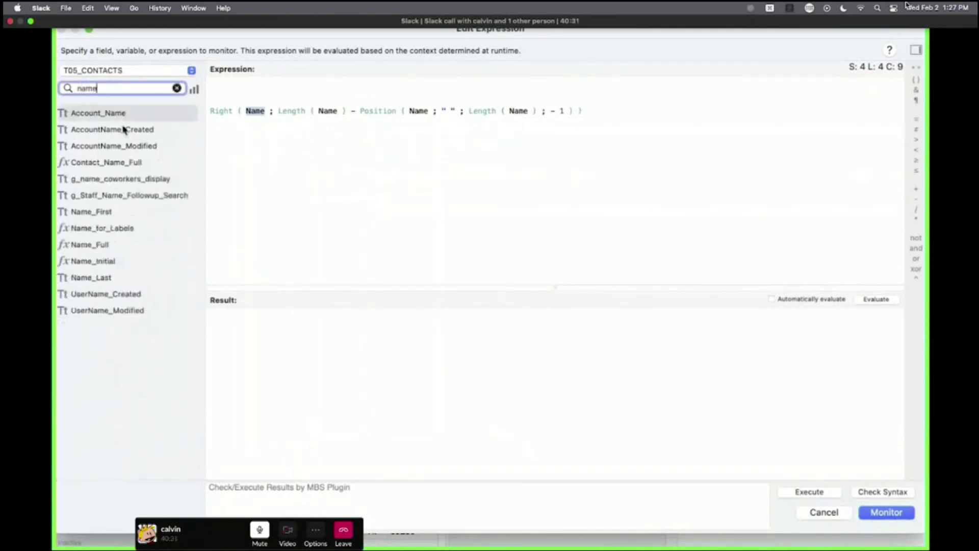
{"action": "double_click", "coordinate": [114, 212]}
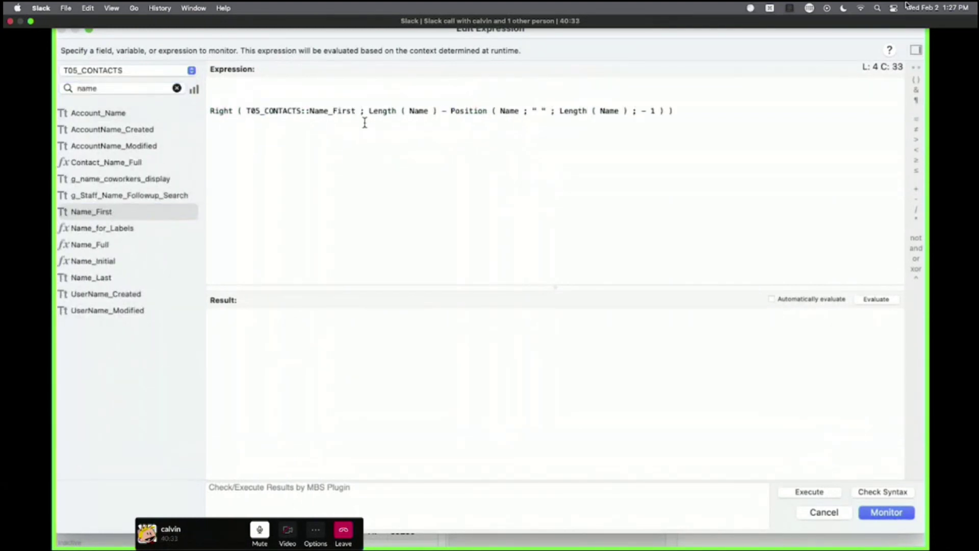
Replace the remaining three Name arguments in the formula with T05_CONTACTS::Name_First.
{"action": "double_click", "coordinate": [419, 111]}
{"action": "double_click", "coordinate": [138, 213]}
{"action": "double_click", "coordinate": [604, 111]}
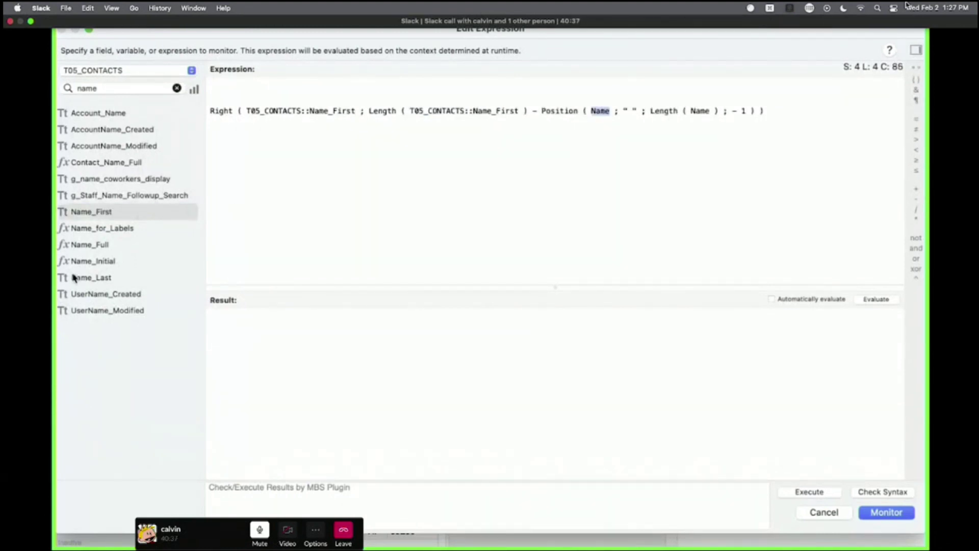
{"action": "double_click", "coordinate": [104, 212]}
{"action": "double_click", "coordinate": [791, 111]}
{"action": "left_click", "coordinate": [91, 215]}
{"action": "double_click", "coordinate": [91, 215]}
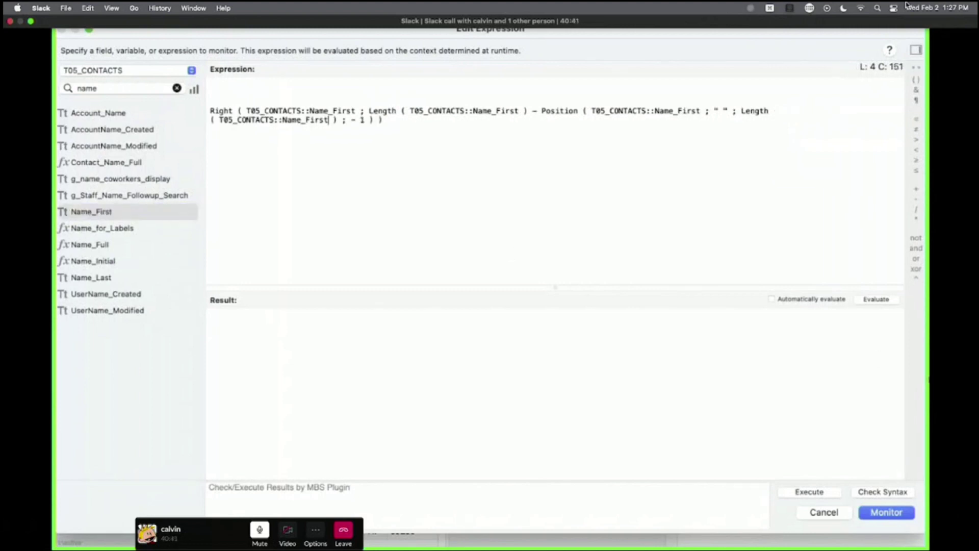
Evaluate the formula, add it to the watch list and move the Data Viewer clear of the contact fields.
{"action": "left_click", "coordinate": [877, 299]}
{"action": "double_click", "coordinate": [246, 313]}
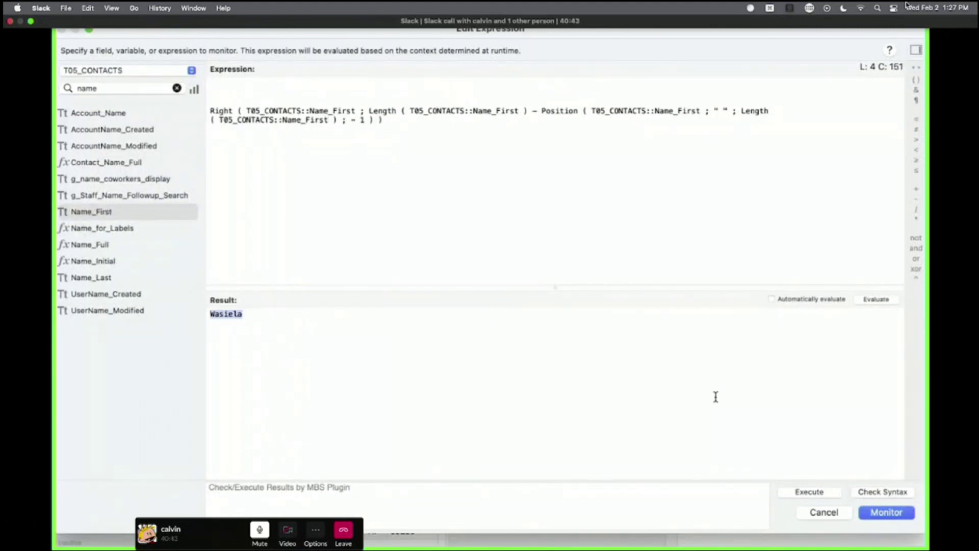
{"action": "left_click", "coordinate": [893, 519]}
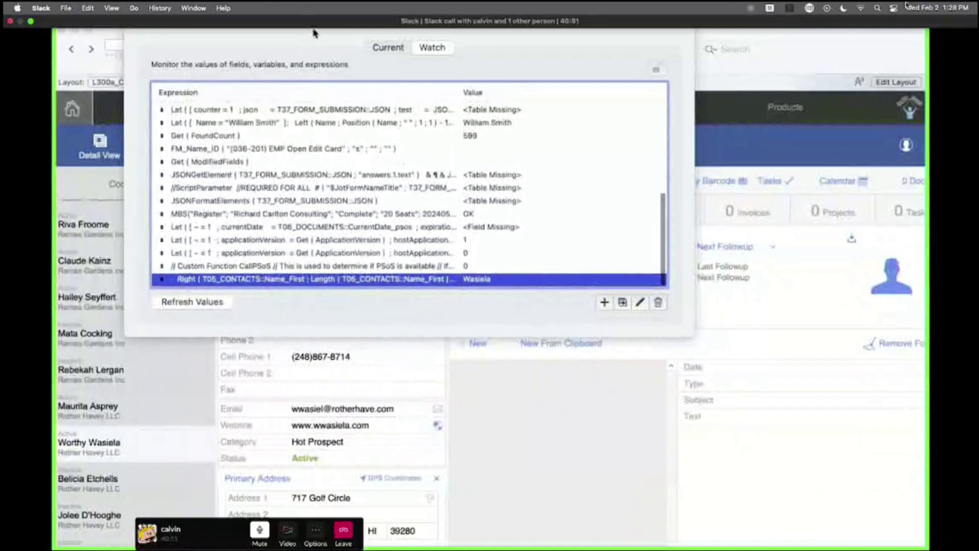
{"action": "left_click_drag", "start_coordinate": [314, 29], "coordinate": [632, 26]}
{"action": "scroll", "coordinate": [328, 204], "scroll_direction": "down", "scroll_amount": 5}
{"action": "left_click_drag", "start_coordinate": [446, 30], "coordinate": [548, 29]}
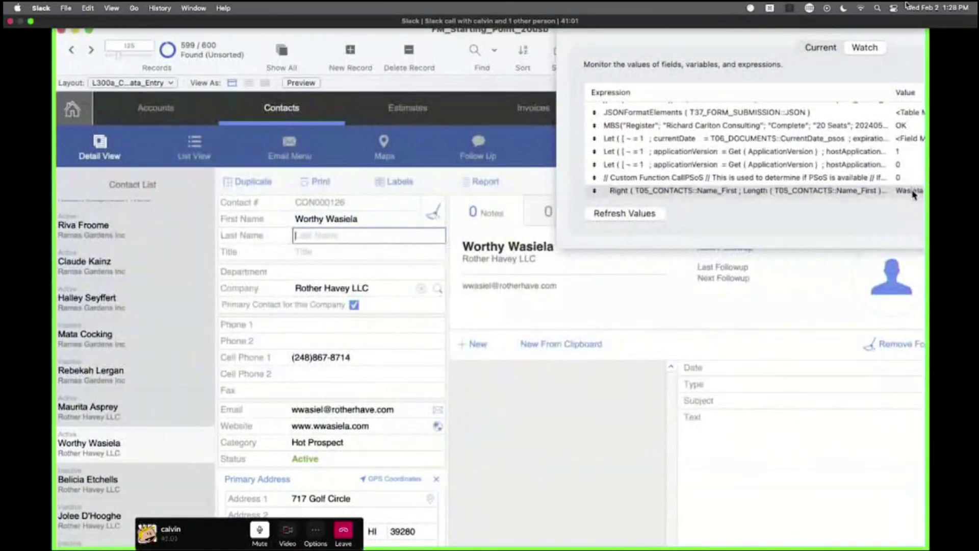
Go through several contact records and compare the watched formula's value with each First Name entry.
{"action": "left_click", "coordinate": [91, 50]}
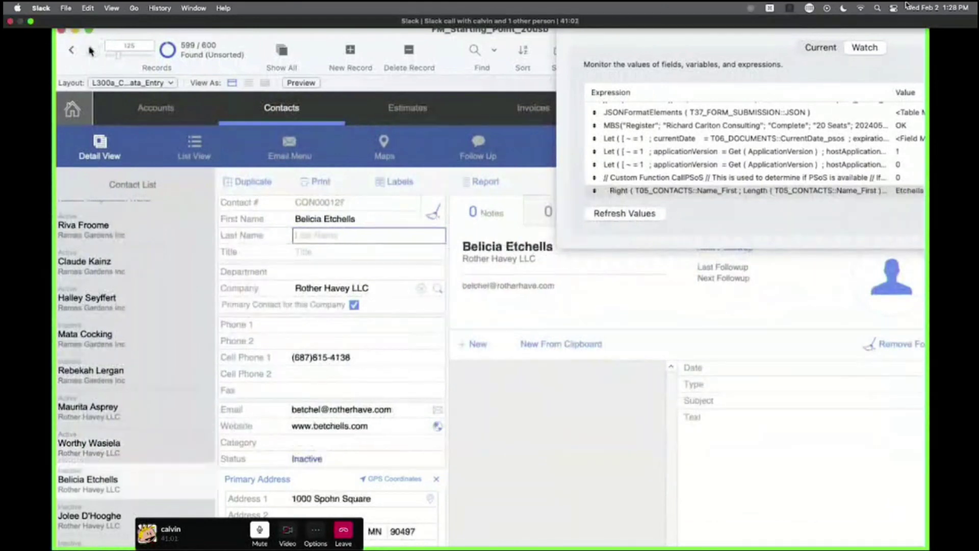
{"action": "left_click", "coordinate": [91, 50]}
{"action": "left_click", "coordinate": [91, 50]}
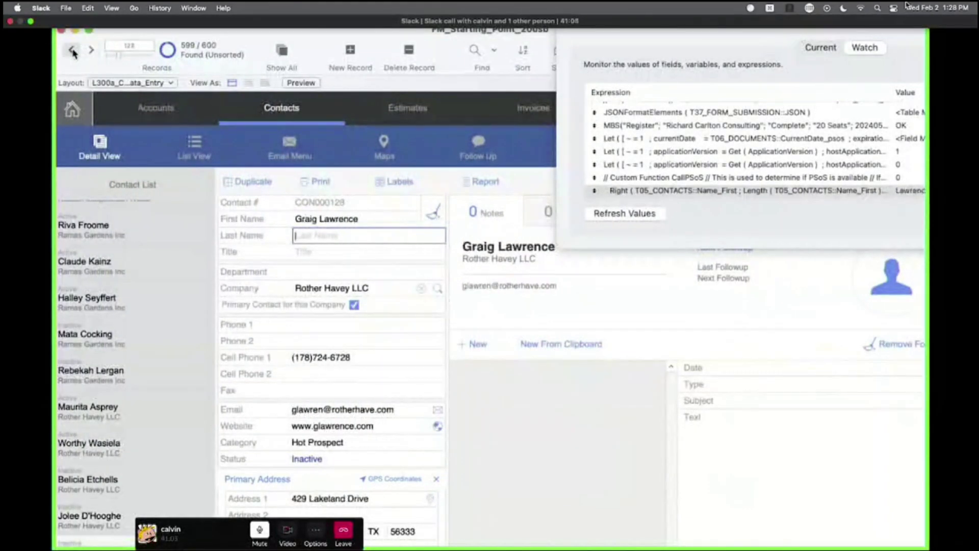
{"action": "left_click", "coordinate": [73, 51]}
{"action": "left_click", "coordinate": [93, 50]}
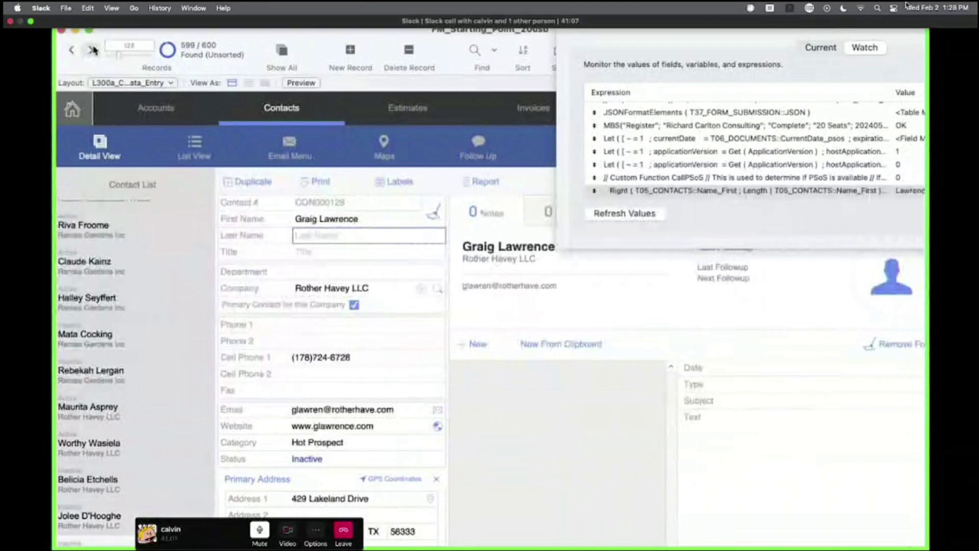
{"action": "left_click", "coordinate": [93, 50]}
{"action": "left_click", "coordinate": [94, 50]}
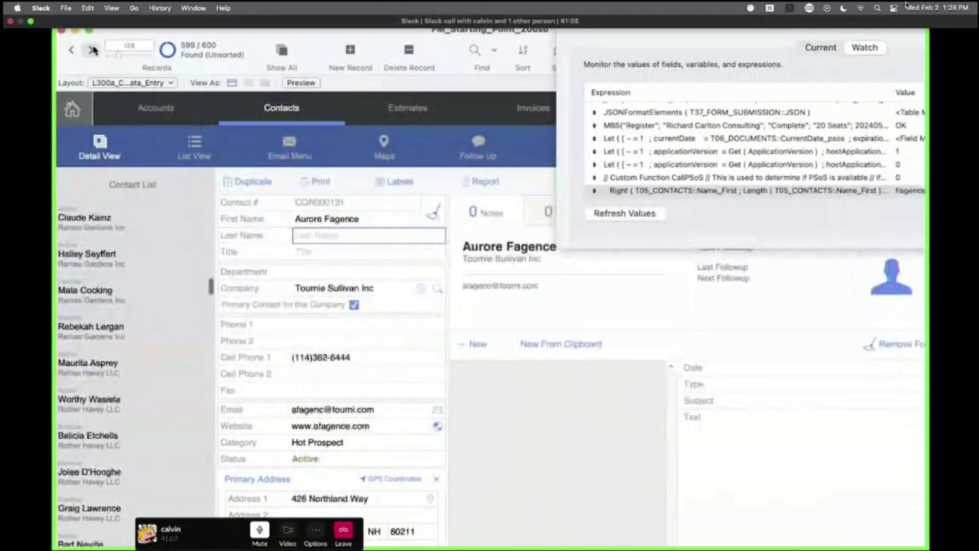
{"action": "left_click", "coordinate": [93, 50]}
{"action": "left_click", "coordinate": [93, 50]}
{"action": "left_click", "coordinate": [94, 50]}
{"action": "left_click", "coordinate": [93, 50]}
{"action": "left_click", "coordinate": [786, 28]}
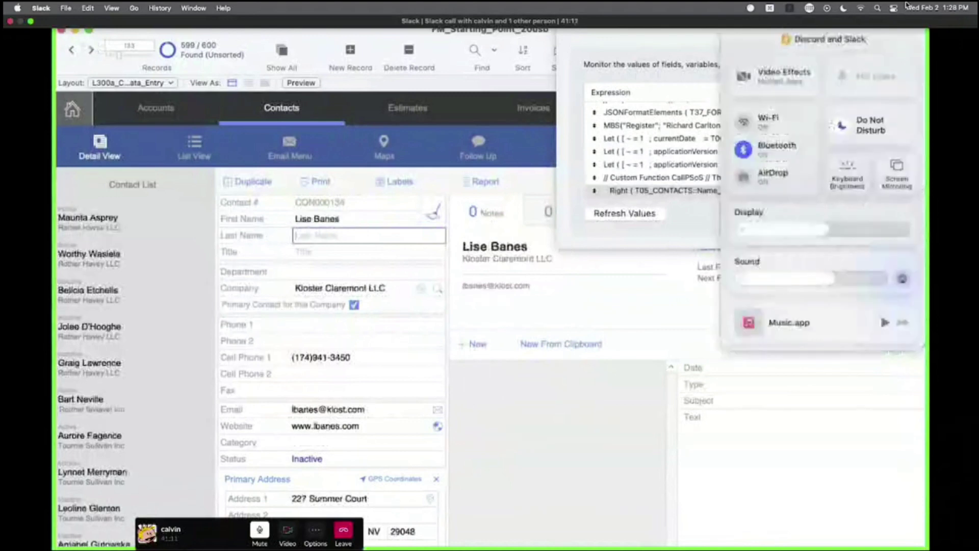
{"action": "left_click", "coordinate": [721, 34]}
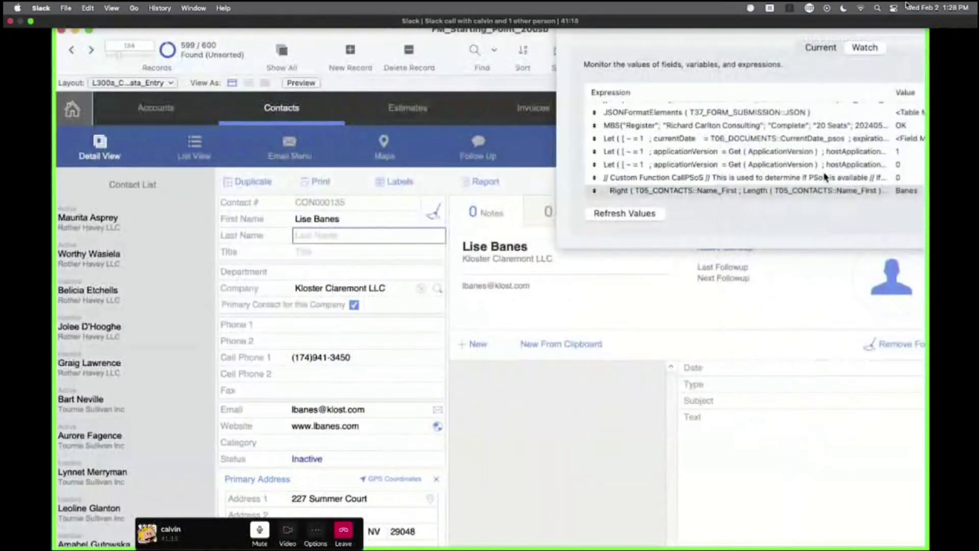
Copy the entire Right formula from the watched expression and leave the editor without changing it.
{"action": "double_click", "coordinate": [820, 191]}
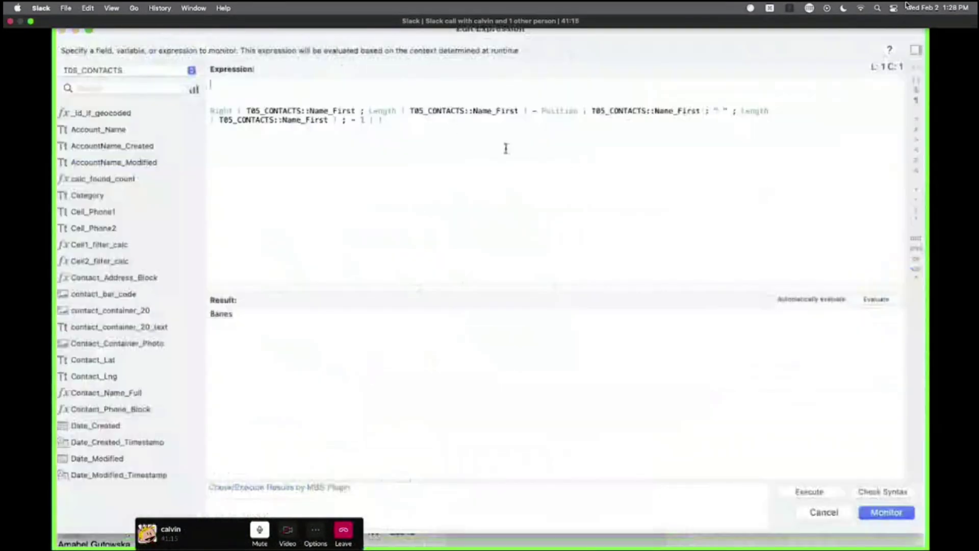
{"action": "key", "text": "super+a"}
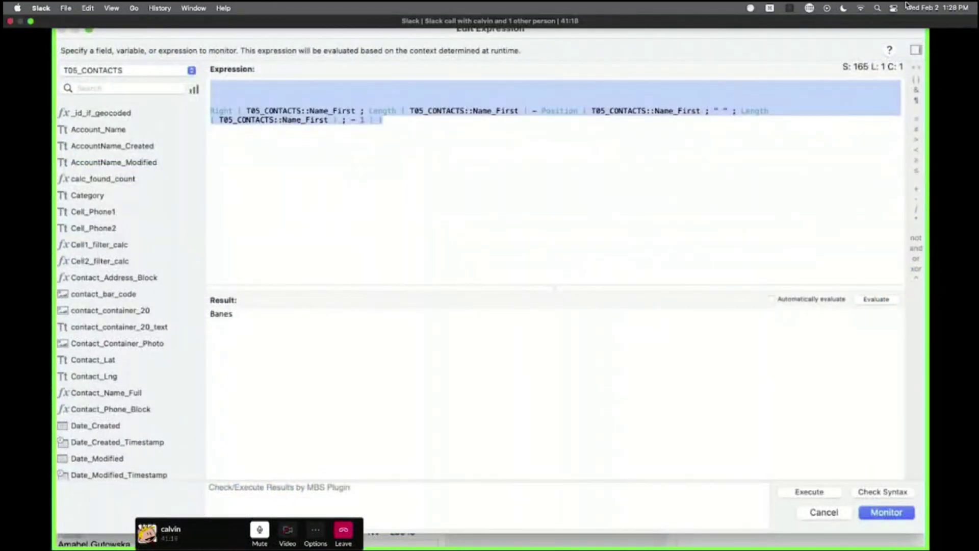
{"action": "left_click", "coordinate": [830, 512]}
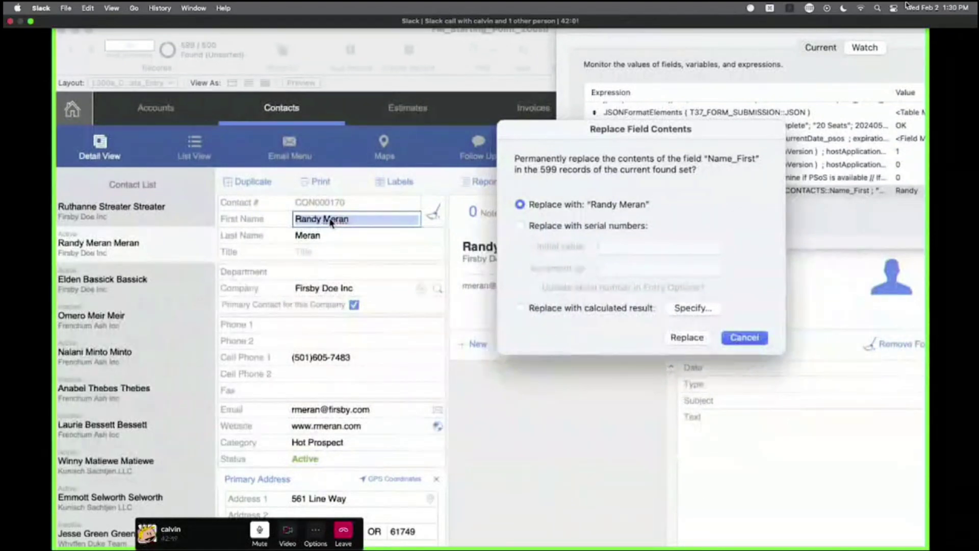
Replace First Name across the found set with the calculated result Left ( T05_CONTACTS::Name_First ; Position ( T05_CONTACTS::Name_First ; " " ; 1 ; 1 ) - 1 ).
{"action": "left_click", "coordinate": [692, 308]}
{"action": "type", "text": "Left ( T05_CONTACTS::Name_First ; Position ( T05_CONTACTS::Name_First ; \" \" ; 1 ; 1 ) - 1 )"}
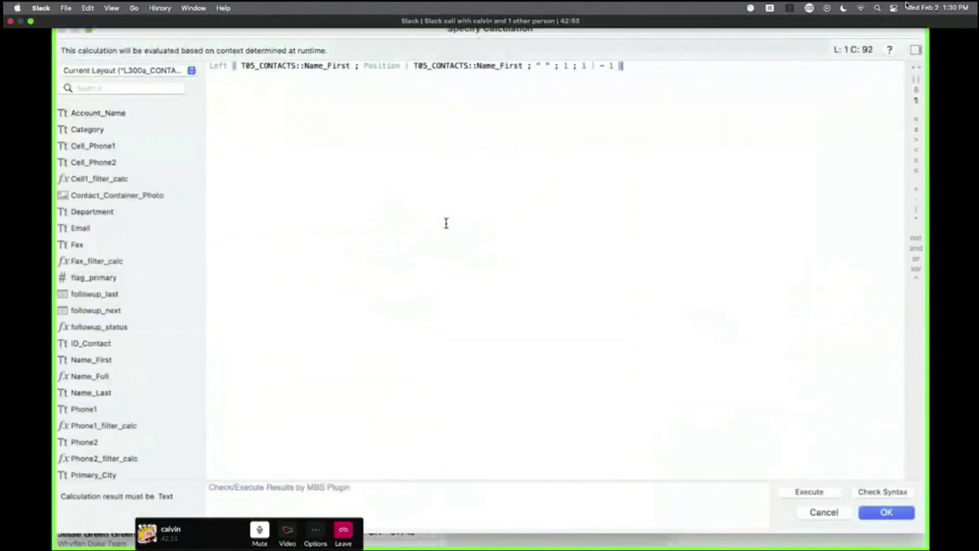
{"action": "left_click", "coordinate": [887, 514]}
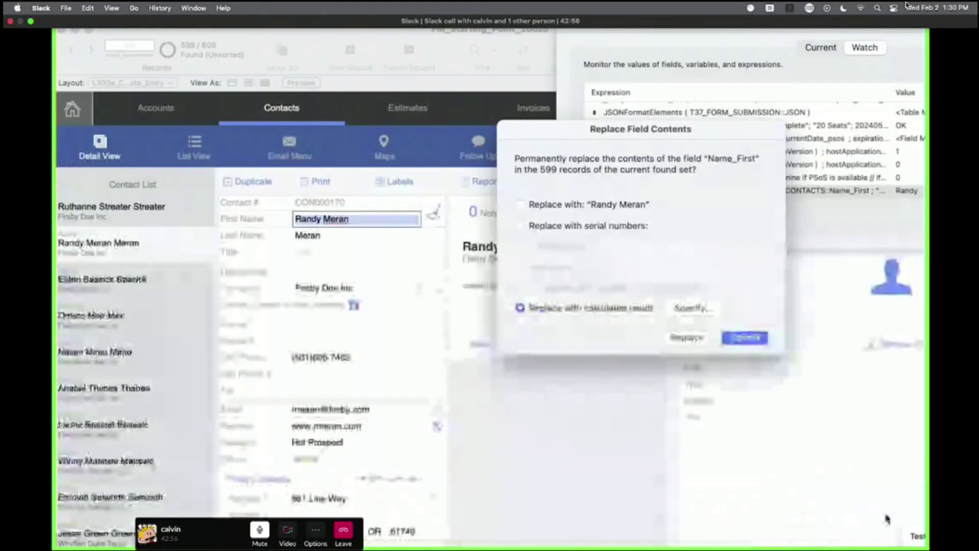
{"action": "left_click", "coordinate": [687, 339]}
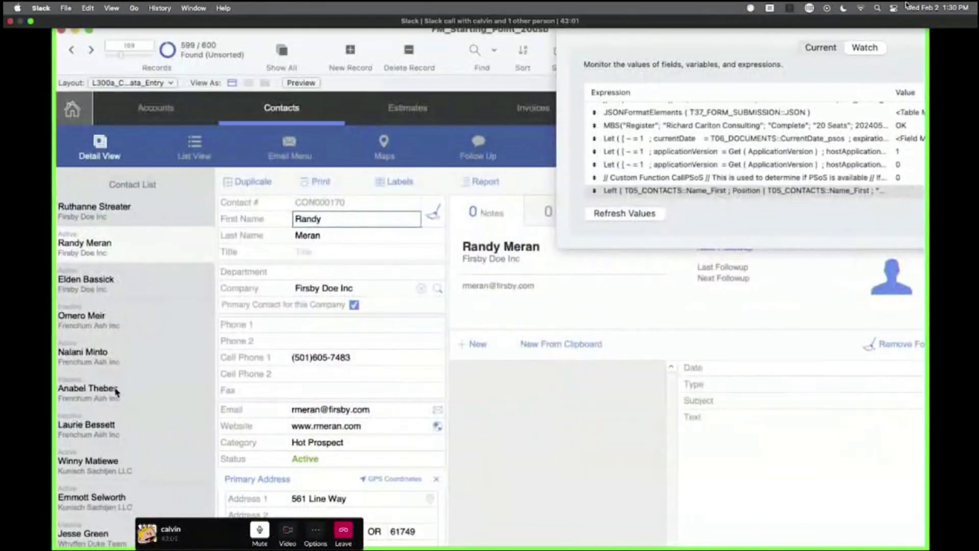
Spot-check the first and last names of contacts throughout the contact list, and close the Data Viewer.
{"action": "left_click", "coordinate": [87, 388]}
{"action": "scroll", "coordinate": [117, 391], "scroll_direction": "down", "scroll_amount": 5}
{"action": "left_click", "coordinate": [92, 319]}
{"action": "scroll", "coordinate": [116, 392], "scroll_direction": "down", "scroll_amount": 3}
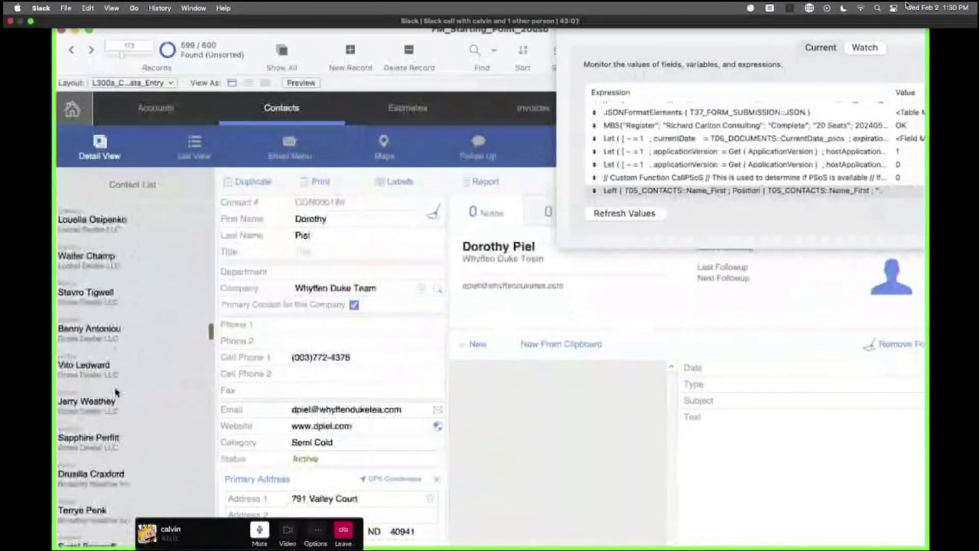
{"action": "left_click", "coordinate": [116, 392]}
{"action": "scroll", "coordinate": [116, 392], "scroll_direction": "down", "scroll_amount": 5}
{"action": "left_click", "coordinate": [116, 392]}
{"action": "scroll", "coordinate": [116, 392], "scroll_direction": "down", "scroll_amount": 2}
{"action": "scroll", "coordinate": [116, 391], "scroll_direction": "down", "scroll_amount": 3}
{"action": "left_click", "coordinate": [116, 392]}
{"action": "scroll", "coordinate": [116, 392], "scroll_direction": "down", "scroll_amount": 5}
{"action": "left_click", "coordinate": [117, 392]}
{"action": "scroll", "coordinate": [117, 392], "scroll_direction": "down", "scroll_amount": 3}
{"action": "scroll", "coordinate": [116, 392], "scroll_direction": "down", "scroll_amount": 2}
{"action": "left_click", "coordinate": [117, 392]}
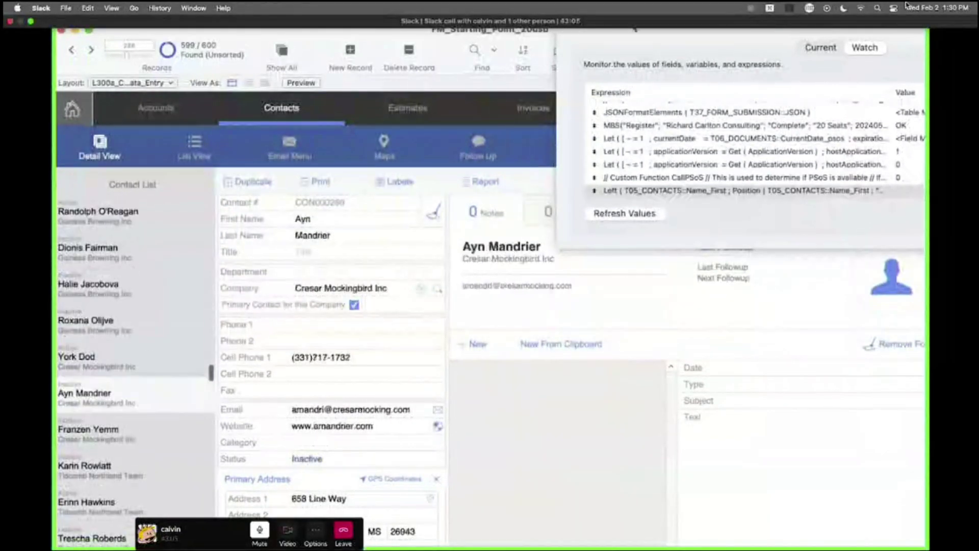
{"action": "left_click", "coordinate": [565, 31]}
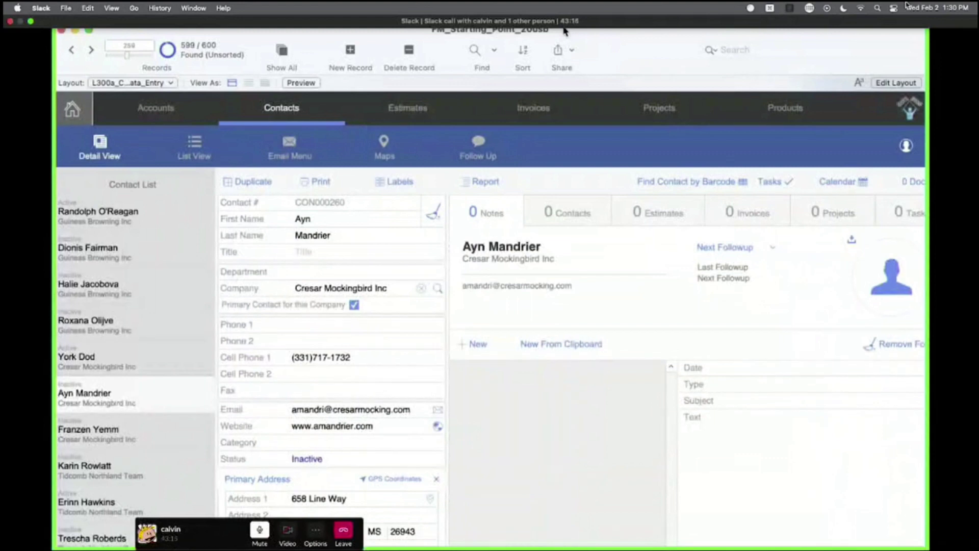
Check the name fields of contacts further down the list and among the first records.
{"action": "scroll", "coordinate": [111, 314], "scroll_direction": "down", "scroll_amount": 10}
{"action": "left_click", "coordinate": [112, 309]}
{"action": "scroll", "coordinate": [113, 317], "scroll_direction": "down", "scroll_amount": 5}
{"action": "scroll", "coordinate": [113, 316], "scroll_direction": "down", "scroll_amount": 2}
{"action": "left_click", "coordinate": [113, 316]}
{"action": "scroll", "coordinate": [112, 317], "scroll_direction": "down", "scroll_amount": 6}
{"action": "left_click", "coordinate": [113, 319]}
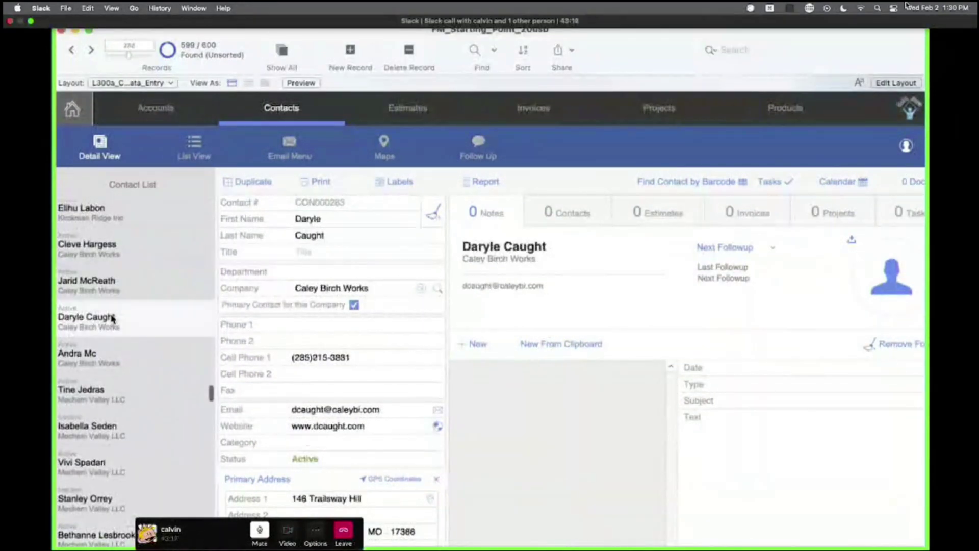
{"action": "scroll", "coordinate": [126, 351], "scroll_direction": "up", "scroll_amount": 20}
{"action": "left_click", "coordinate": [142, 222]}
{"action": "left_click", "coordinate": [142, 262]}
{"action": "left_click", "coordinate": [154, 321]}
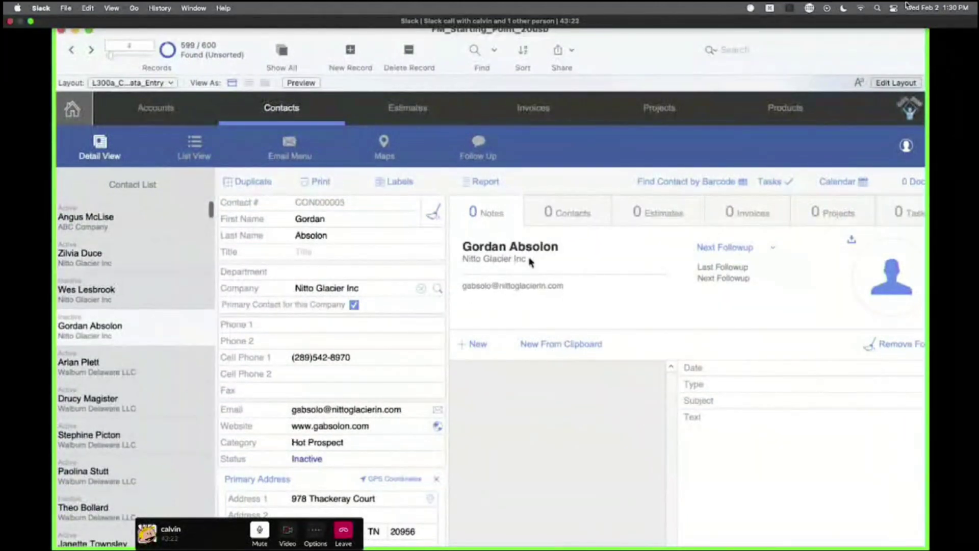
Show the related contacts for the current record and inspect the Nitto Glacier Inc contacts one by one.
{"action": "left_click", "coordinate": [577, 205]}
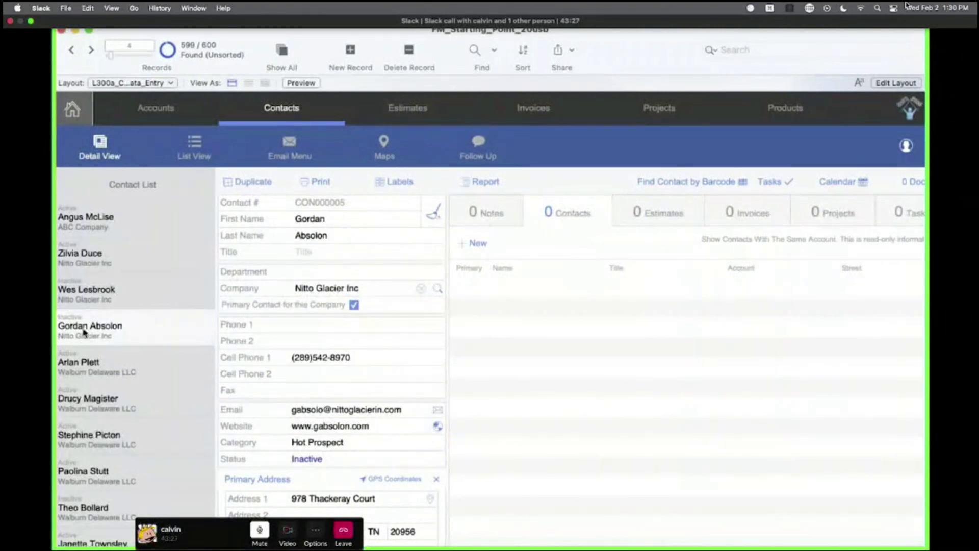
{"action": "left_click", "coordinate": [109, 258]}
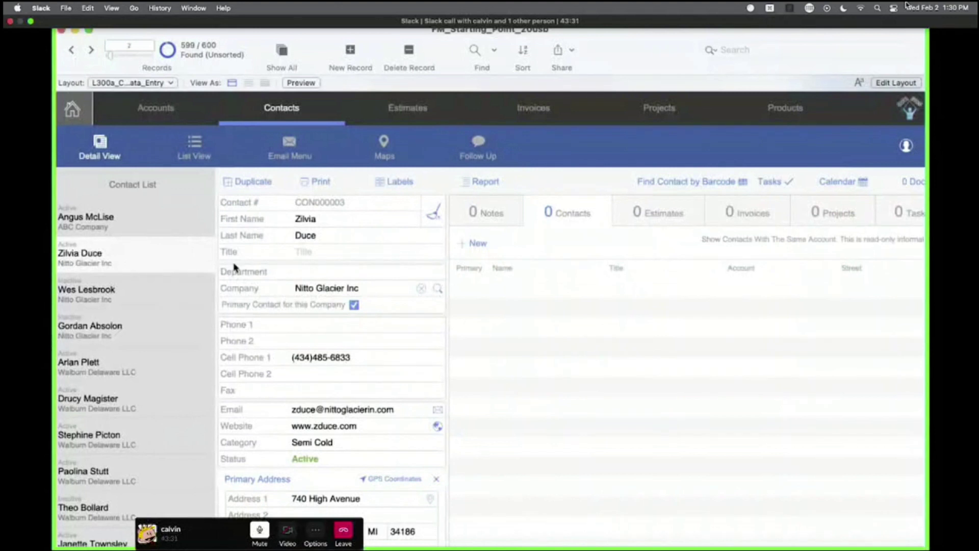
{"action": "left_click", "coordinate": [93, 294]}
{"action": "left_click", "coordinate": [99, 324]}
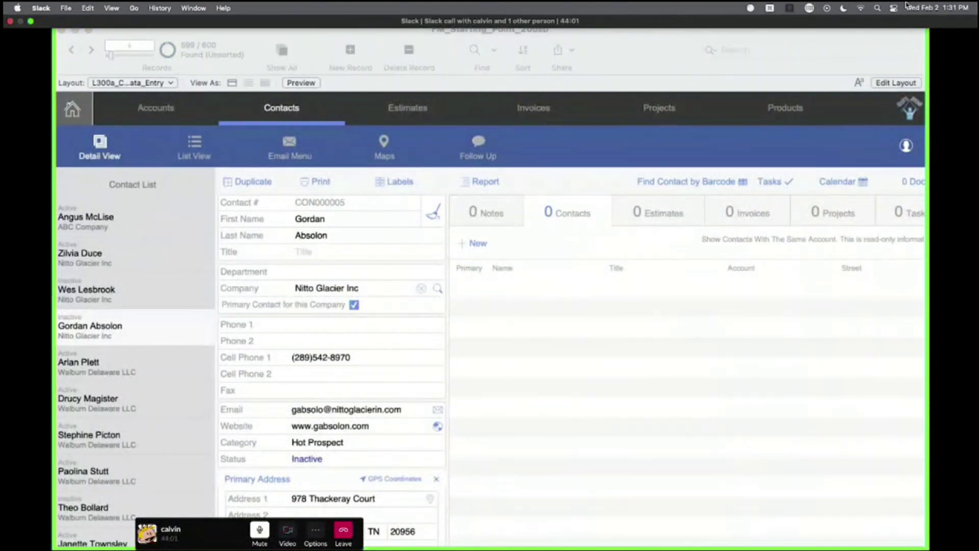
Accept the import order mapping Contacts to Import.csv into T05_CONTACTS, save the Import script and close the Script Workspace.
{"action": "left_click", "coordinate": [282, 278]}
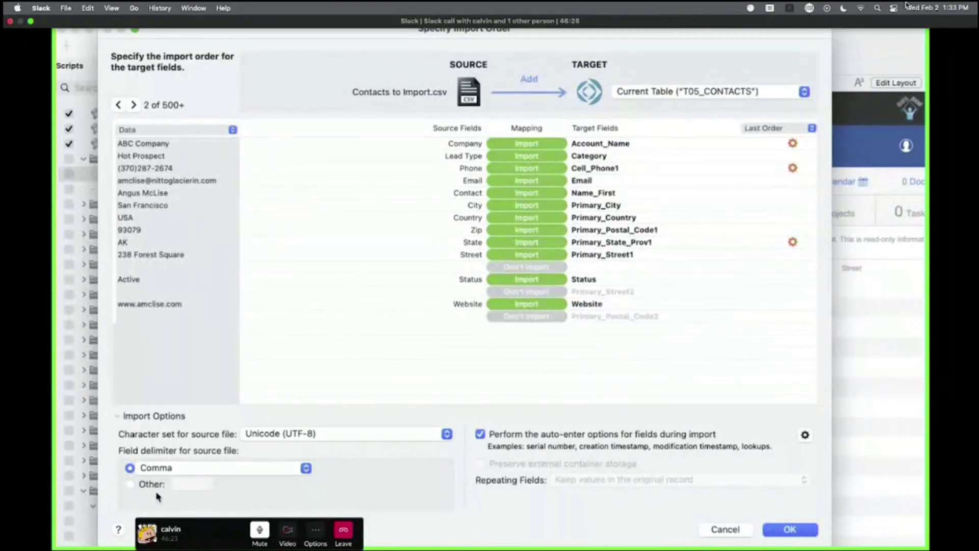
{"action": "left_click", "coordinate": [790, 529]}
{"action": "left_click", "coordinate": [549, 392]}
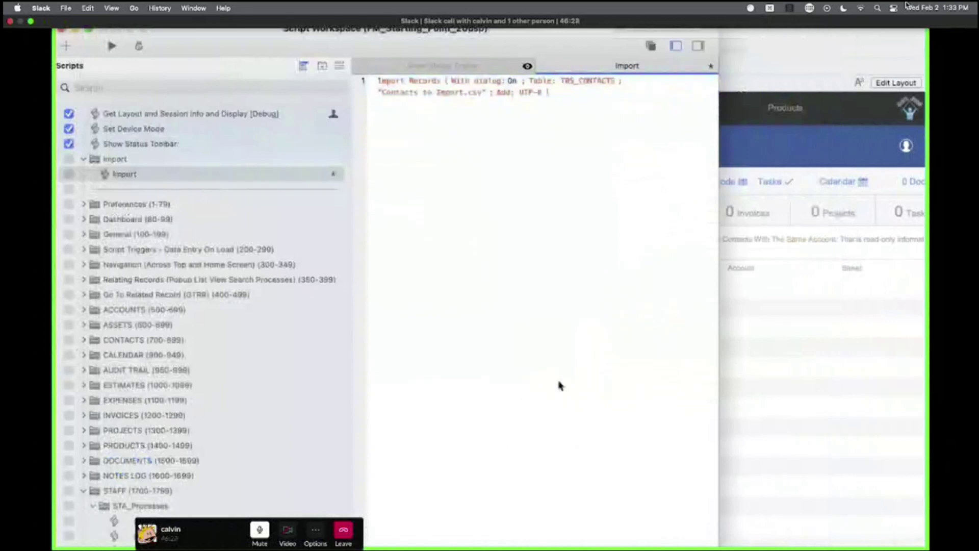
{"action": "key", "text": "super+s"}
{"action": "key", "text": "super+w"}
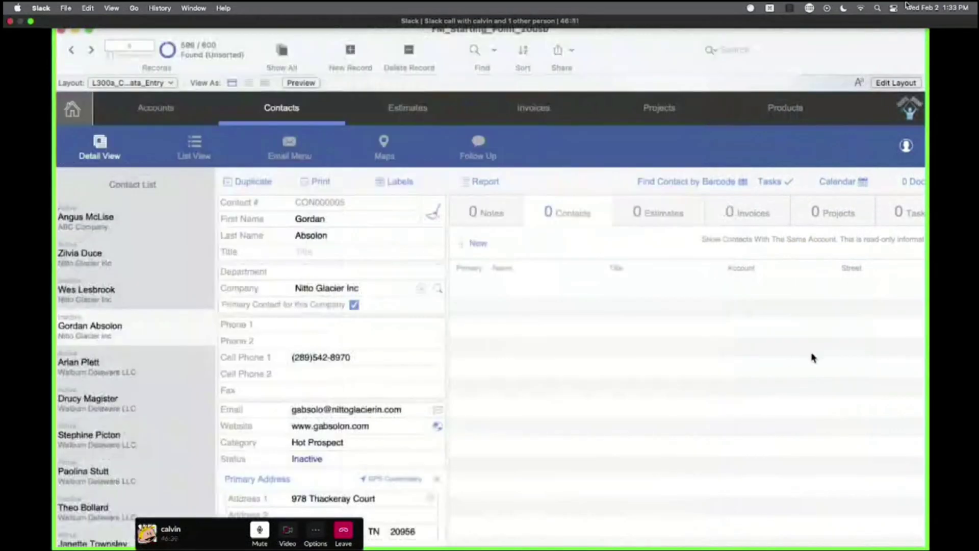
Reopen the import order of the Import script and examine the available target fields and the source row options.
{"action": "key", "text": "super+shift+s"}
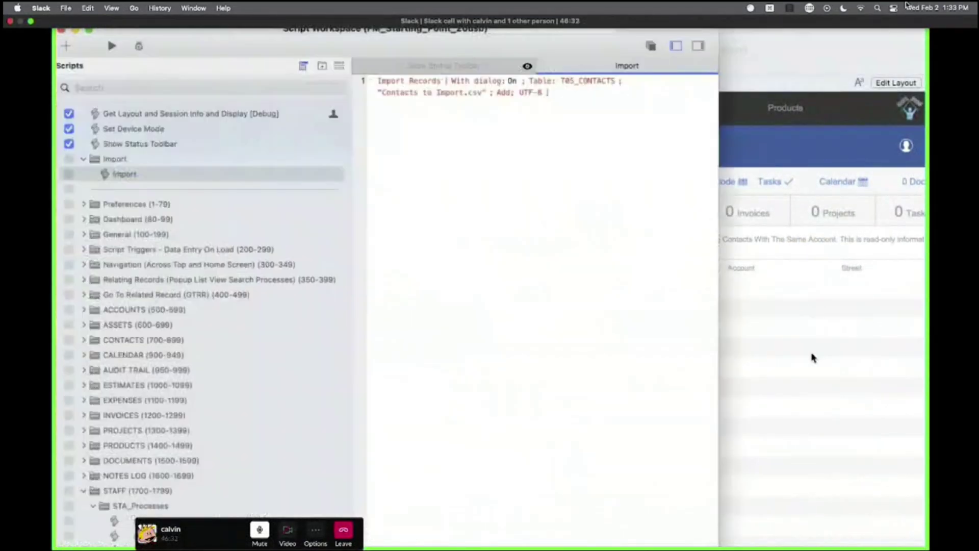
{"action": "left_click", "coordinate": [462, 86]}
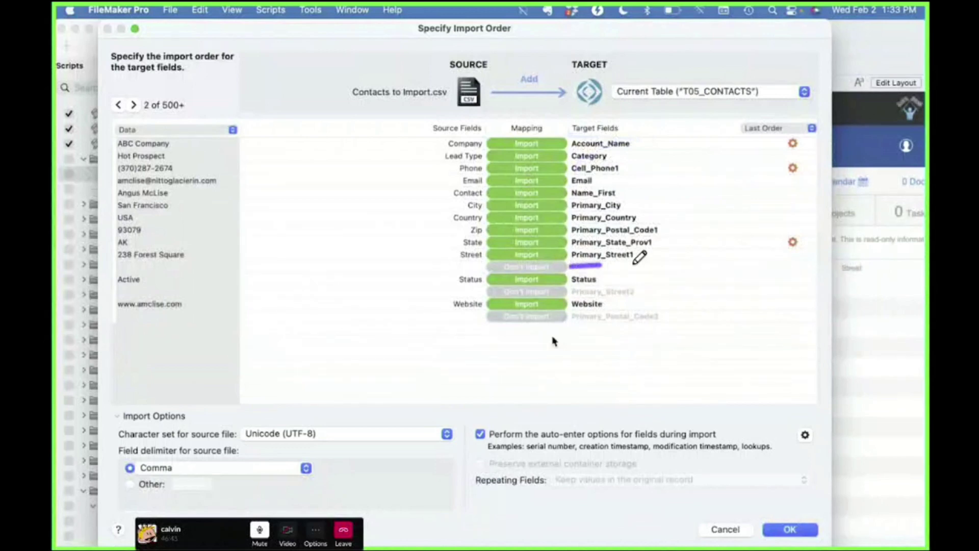
{"action": "left_click", "coordinate": [591, 267]}
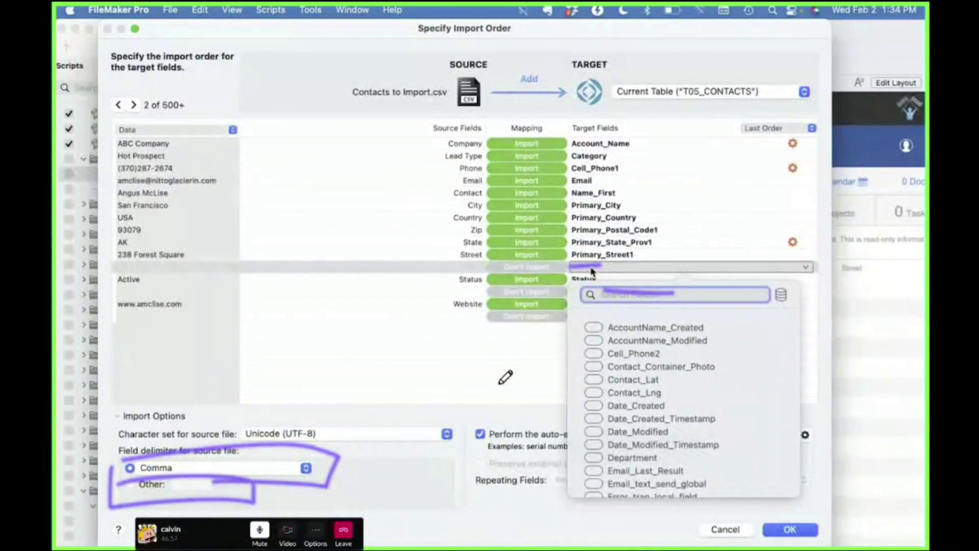
{"action": "left_click", "coordinate": [168, 129]}
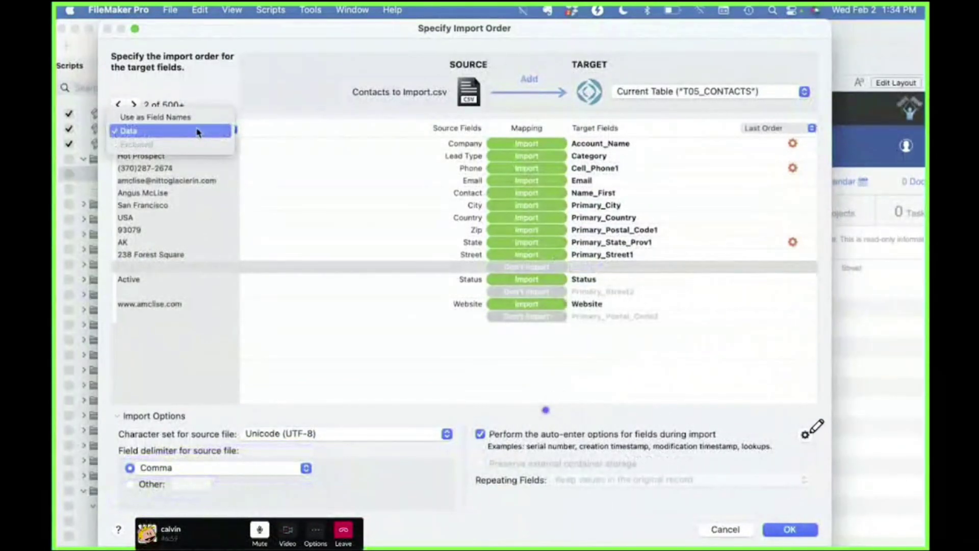
{"action": "left_click", "coordinate": [214, 131]}
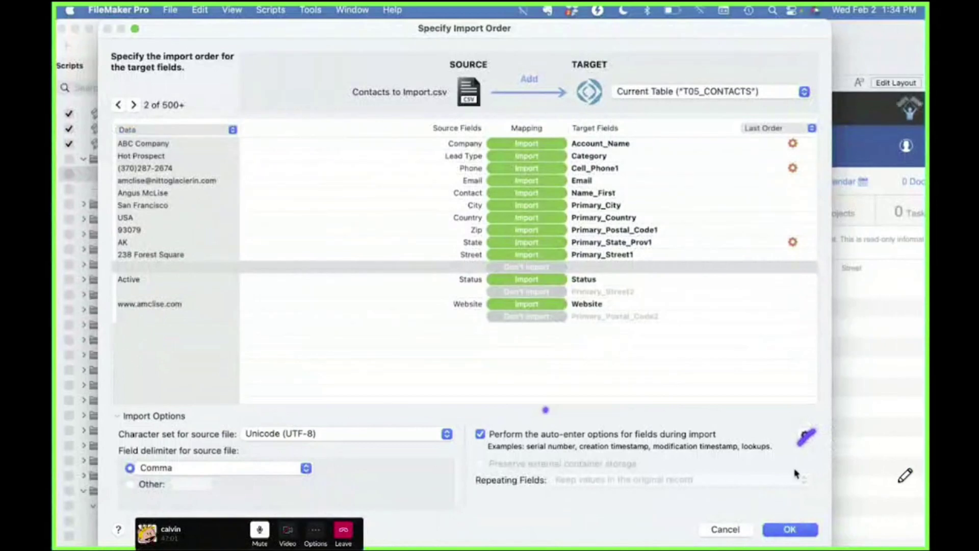
Examine the list of fields whose auto-enter options are performed during the import.
{"action": "left_click", "coordinate": [809, 437]}
{"action": "scroll", "coordinate": [835, 347], "scroll_direction": "down", "scroll_amount": 5}
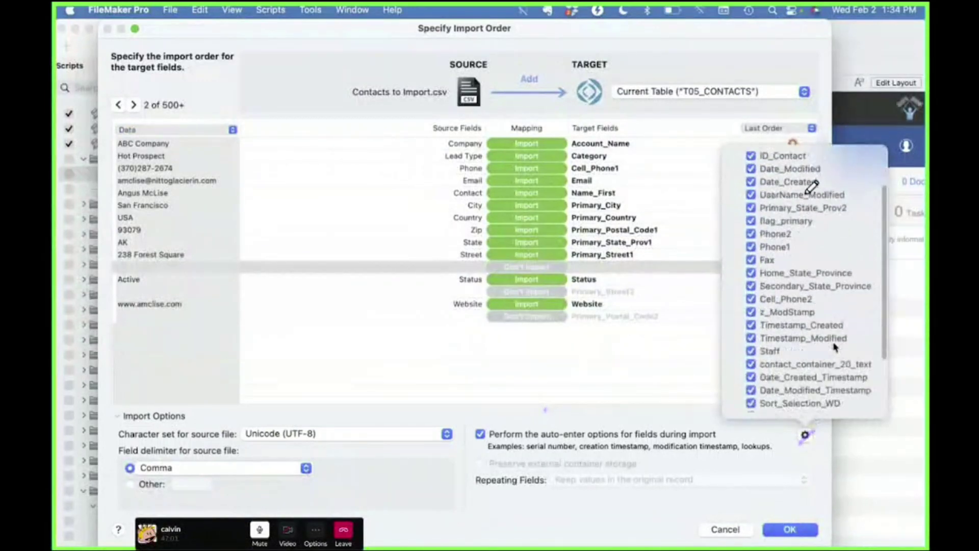
{"action": "scroll", "coordinate": [835, 346], "scroll_direction": "up", "scroll_amount": 5}
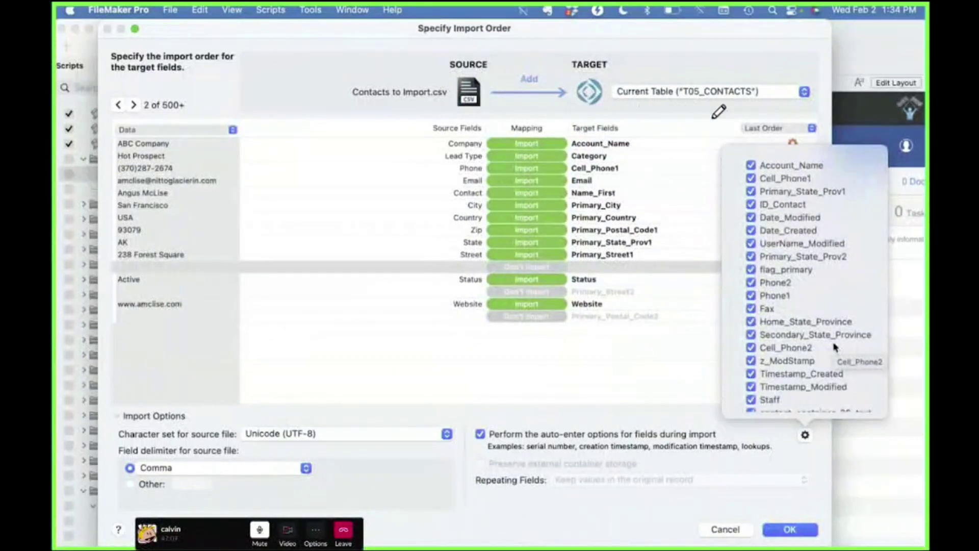
{"action": "left_click_drag", "start_coordinate": [743, 124], "coordinate": [745, 434]}
{"action": "scroll", "coordinate": [835, 347], "scroll_direction": "up", "scroll_amount": 1}
{"action": "scroll", "coordinate": [835, 347], "scroll_direction": "down", "scroll_amount": 2}
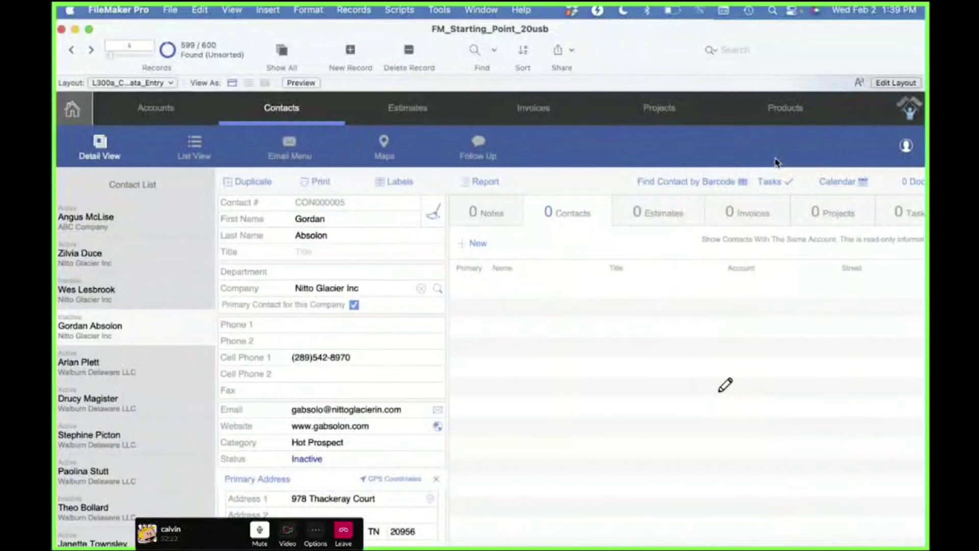
Compare the Accounts records with the Contacts records and show the first Walburn Delaware LLC contact.
{"action": "left_click", "coordinate": [187, 105]}
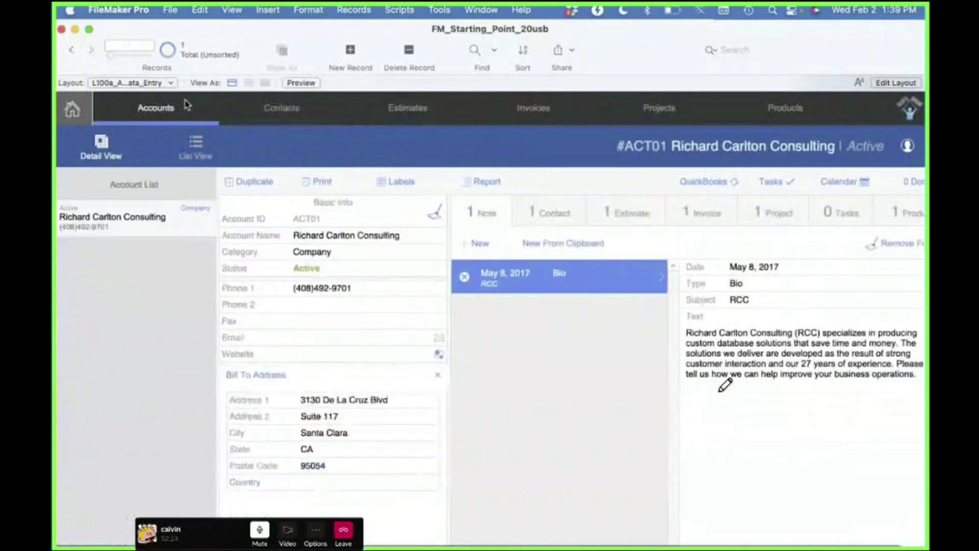
{"action": "left_click", "coordinate": [271, 110]}
{"action": "left_click", "coordinate": [170, 122]}
{"action": "left_click", "coordinate": [280, 115]}
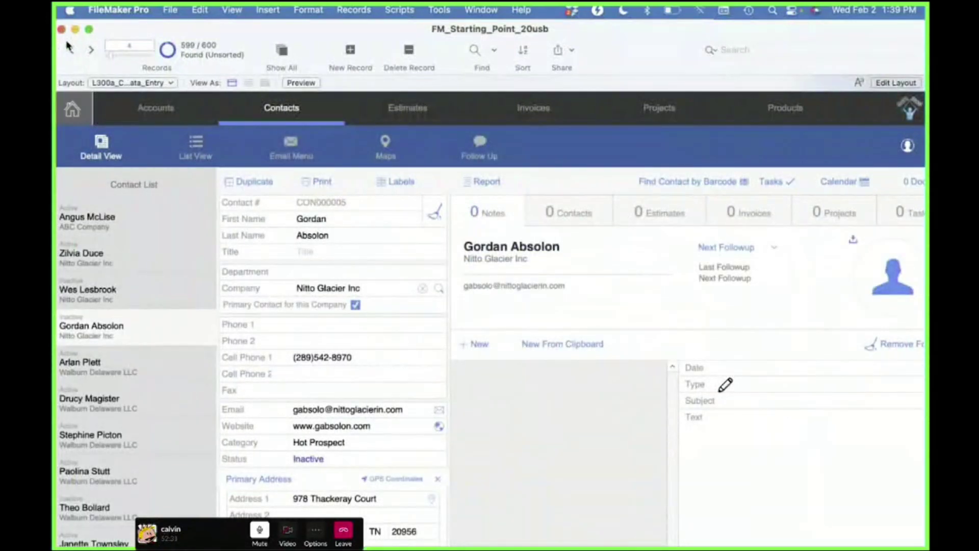
{"action": "left_click", "coordinate": [159, 114]}
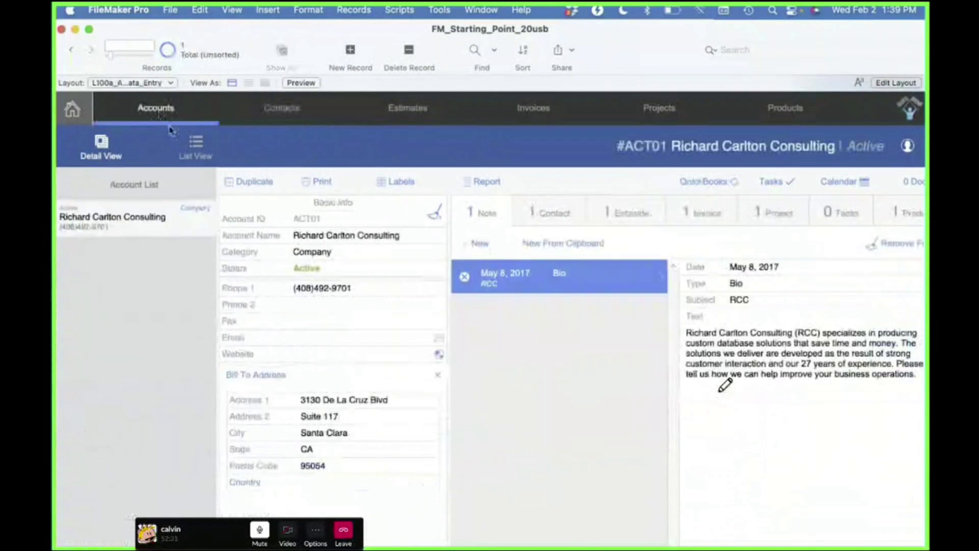
{"action": "left_click", "coordinate": [293, 119]}
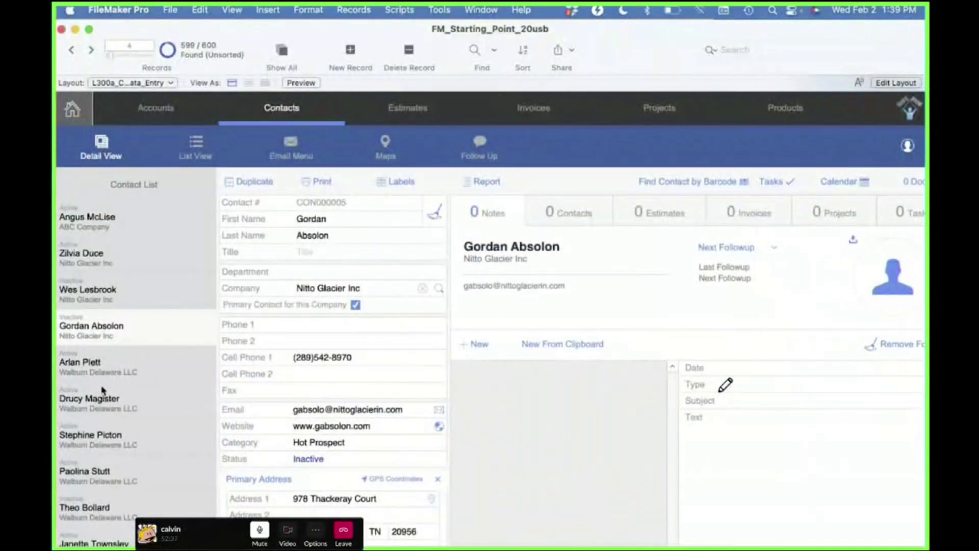
{"action": "left_click", "coordinate": [104, 370]}
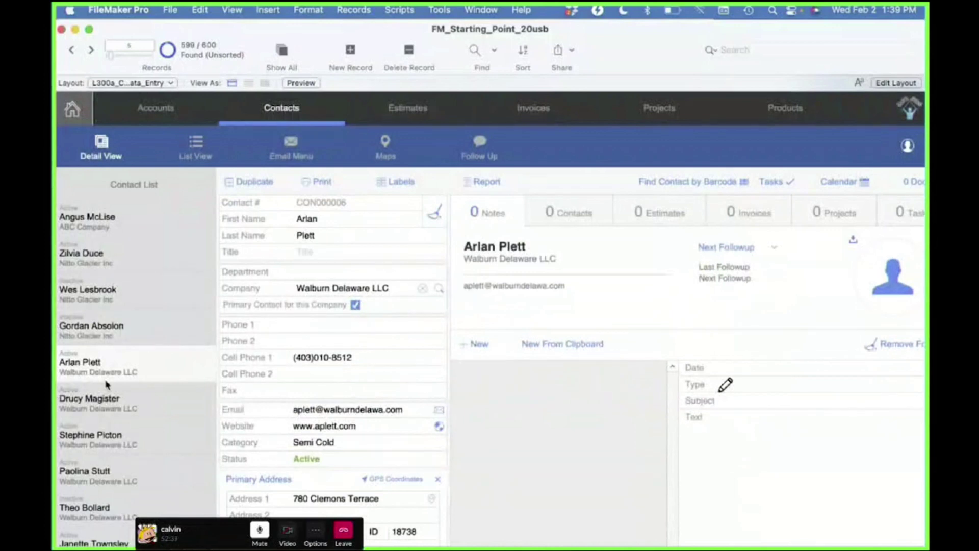
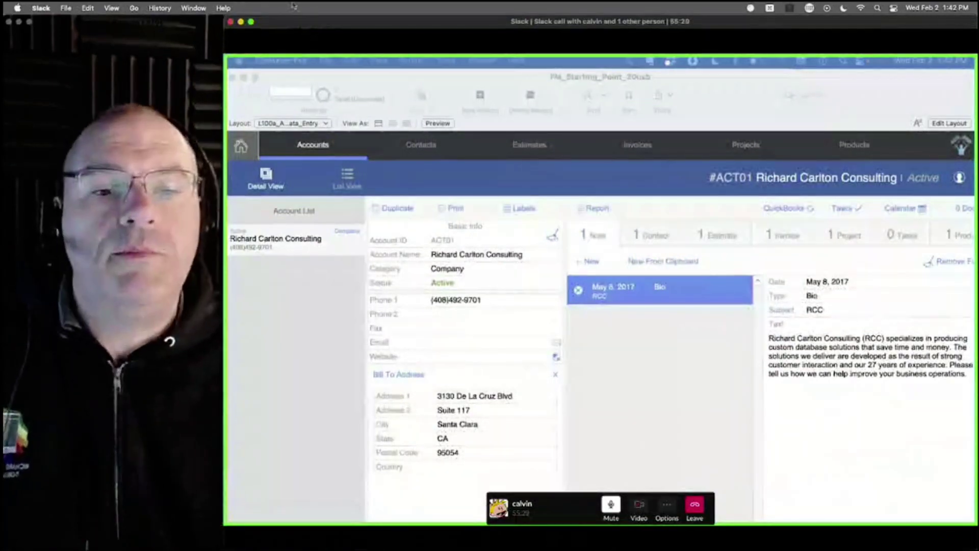
{"action": "mouse_move", "coordinate": [265, 135]}
{"action": "left_mouse_down"}
{"action": "mouse_move", "coordinate": [336, 138]}
{"action": "mouse_move", "coordinate": [260, 161]}
{"action": "left_mouse_up"}
{"action": "left_click_drag", "start_coordinate": [272, 114], "coordinate": [351, 174]}
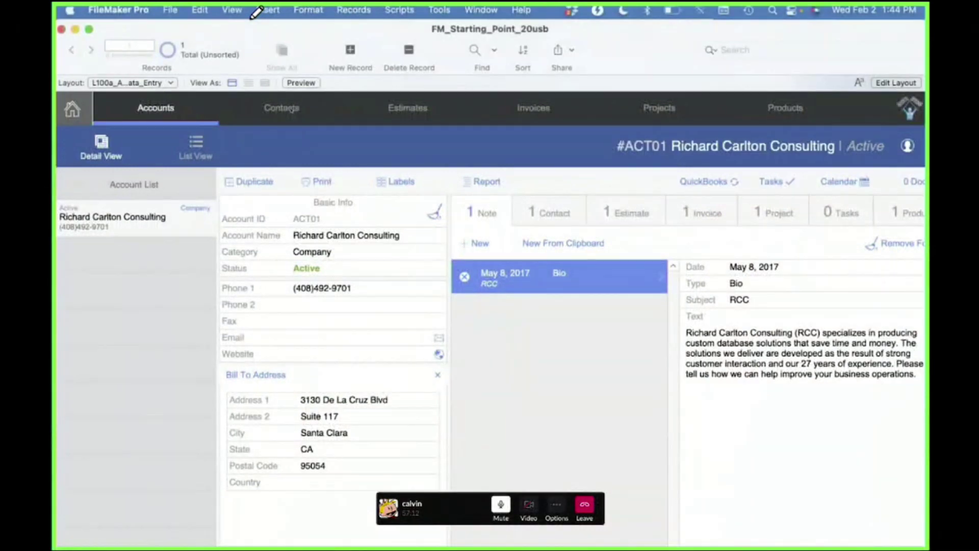
Open the Process Data script in the Script Workspace and add a Loop below a blank first line.
{"action": "key", "text": "super+shift+s"}
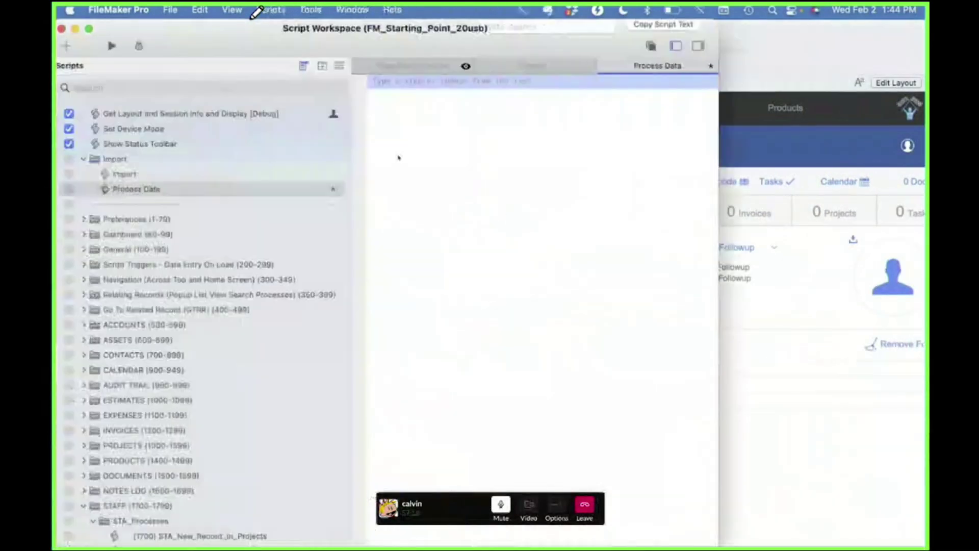
{"action": "left_click", "coordinate": [260, 196]}
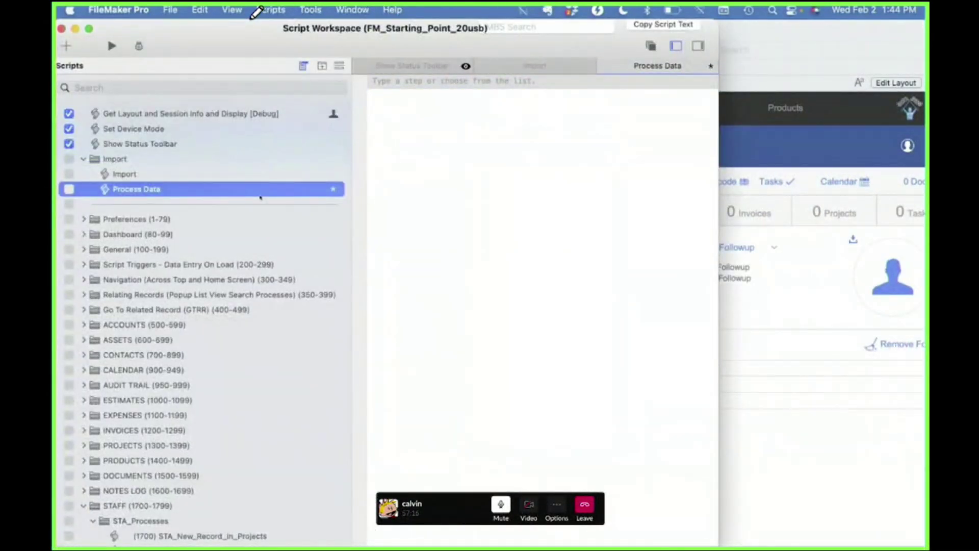
{"action": "left_click", "coordinate": [398, 180]}
{"action": "left_click", "coordinate": [579, 94]}
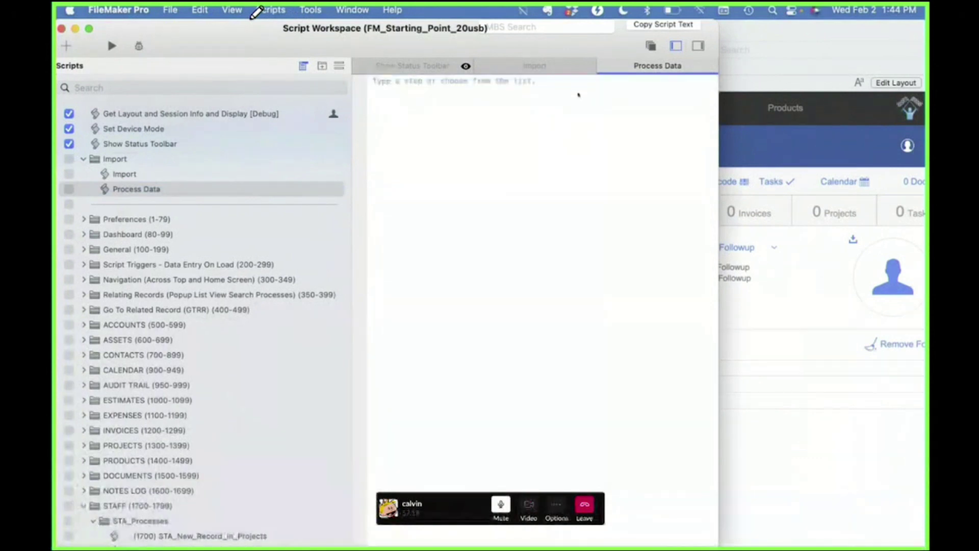
{"action": "key", "text": "Return"}
{"action": "type", "text": "loop"}
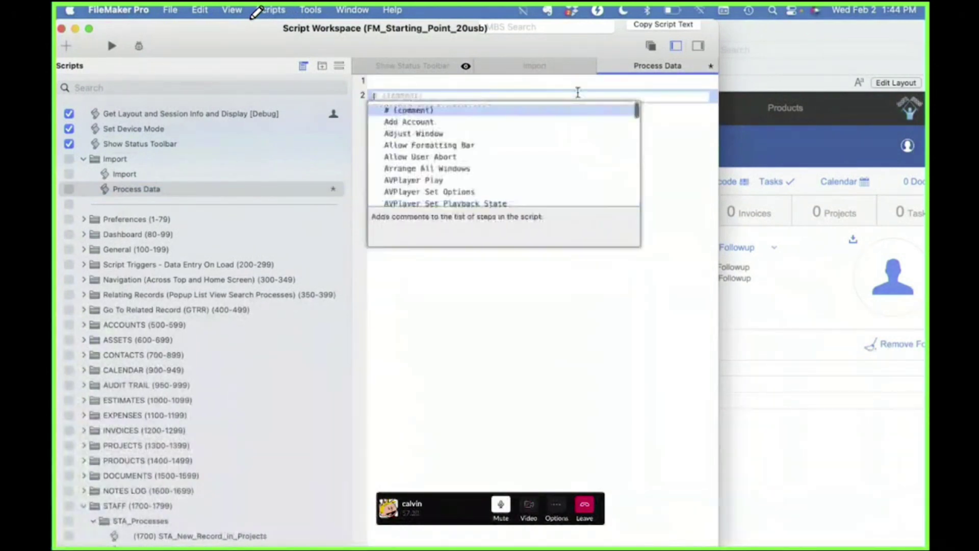
{"action": "key", "text": "Return"}
{"action": "type", "text": "e"}
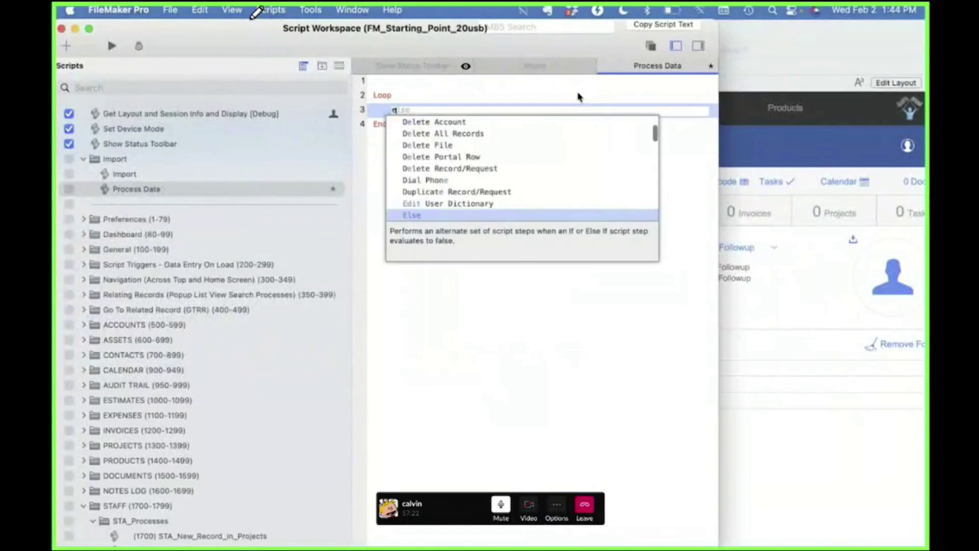
{"action": "key", "text": "BackSpace"}
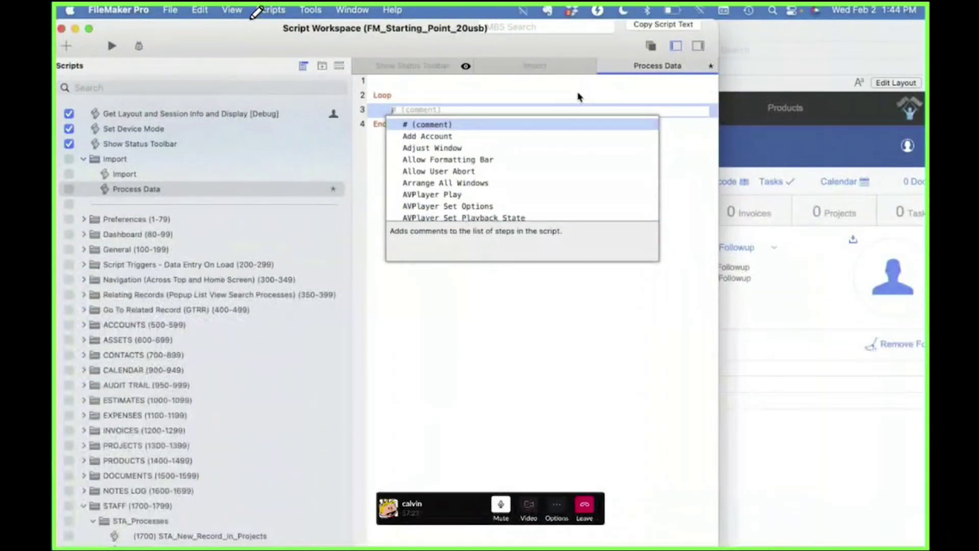
{"action": "type", "text": "go to n"}
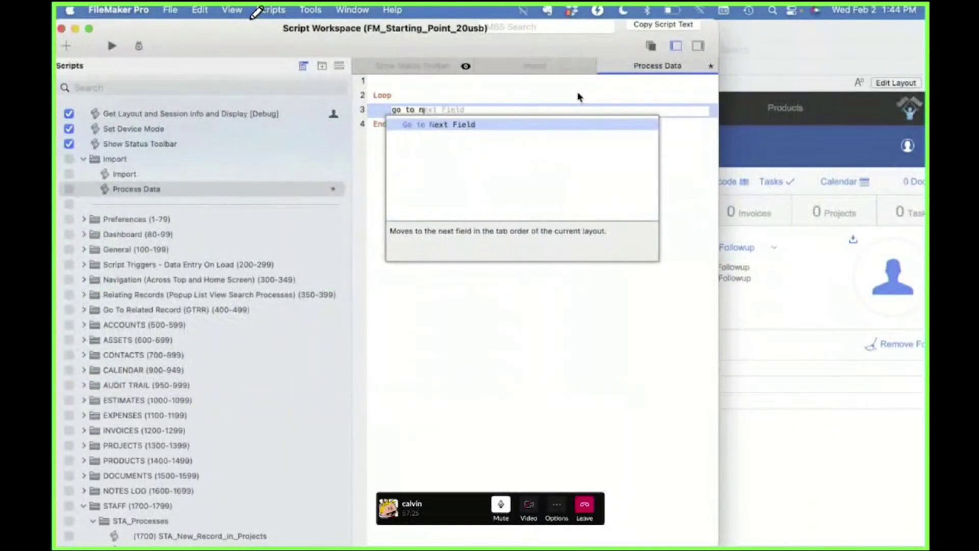
{"action": "key", "text": "Escape"}
{"action": "key", "text": "Return"}
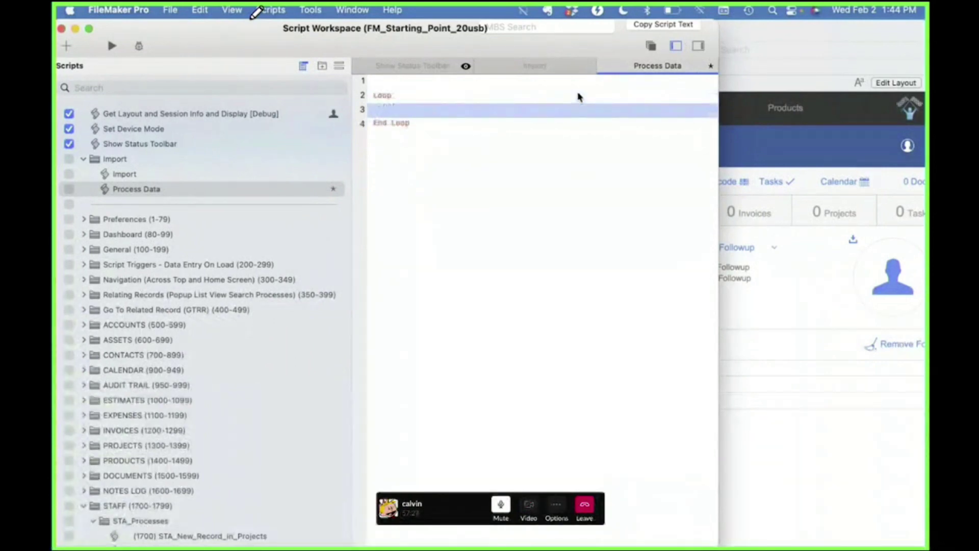
Add a Go to Record/Request/Page step inside the loop, set to Next with Exit after last on.
{"action": "type", "text": "go to r"}
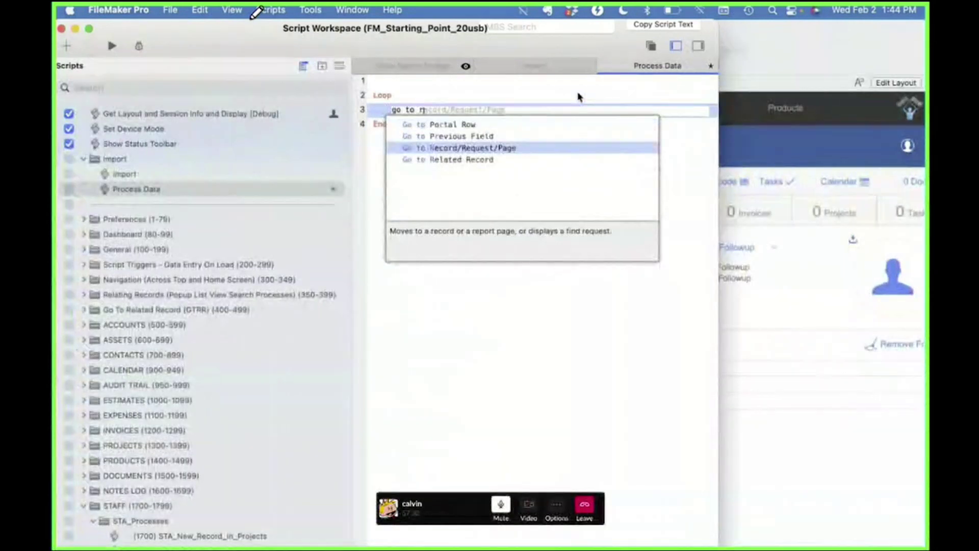
{"action": "key", "text": "Return"}
{"action": "left_click", "coordinate": [527, 109]}
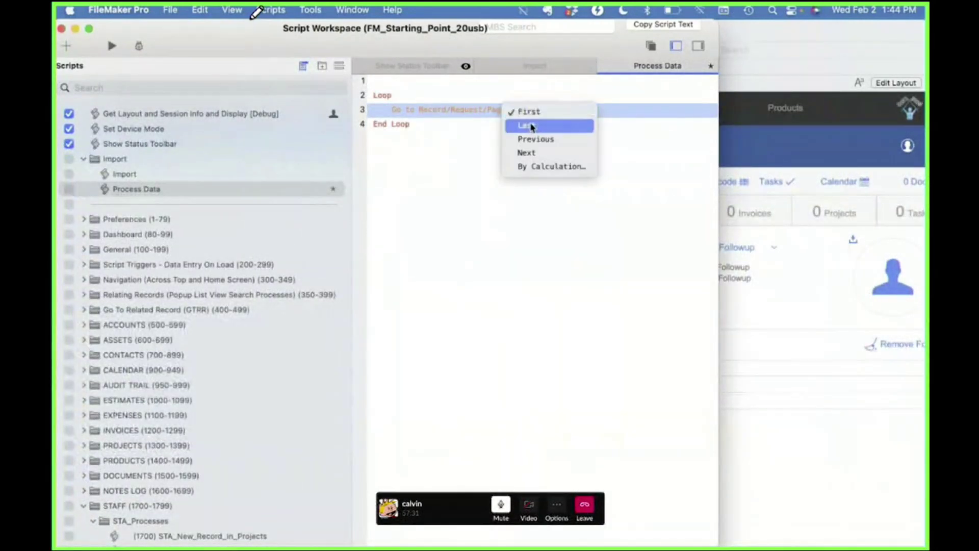
{"action": "left_click", "coordinate": [525, 152]}
{"action": "left_click", "coordinate": [631, 110]}
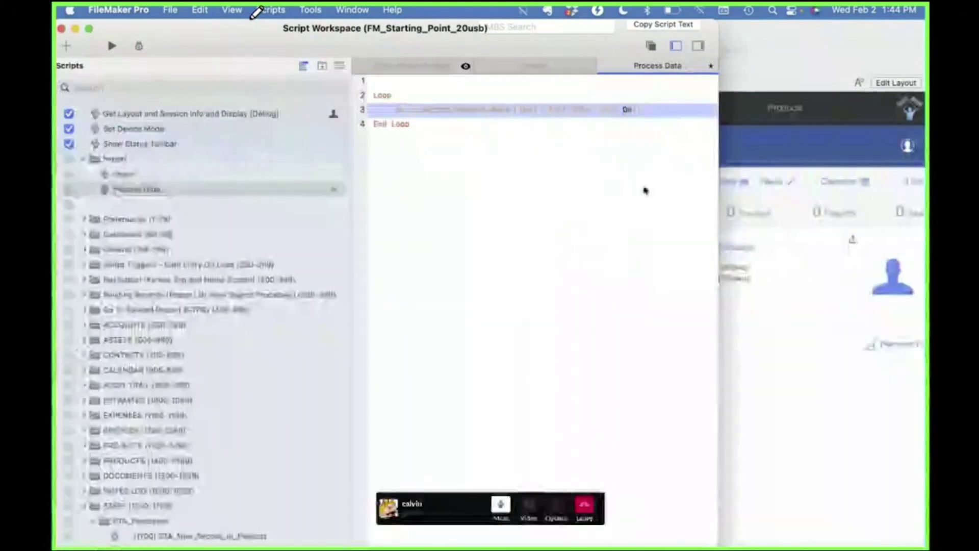
Insert two blank lines at the start of the loop in the Process Data script and save it.
{"action": "left_click", "coordinate": [464, 100]}
{"action": "key", "text": "Return"}
{"action": "key", "text": "Return"}
{"action": "key", "text": "super+s"}
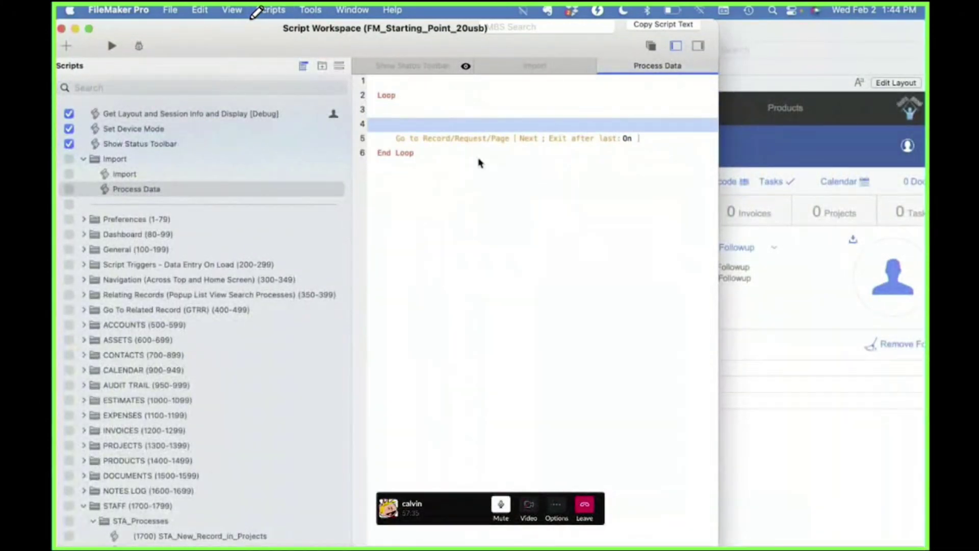
{"action": "left_click", "coordinate": [463, 115]}
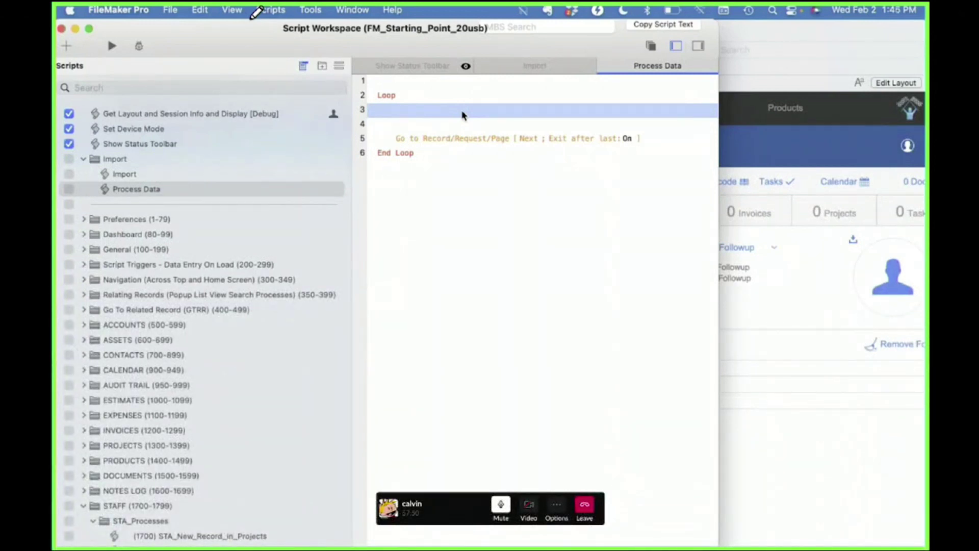
In the relationships graph, duplicate the T05b_contacts_ACCOUNTS occurrence and place the copy below T05x_contacts_PHOTOS XREF.
{"action": "left_click", "coordinate": [798, 161]}
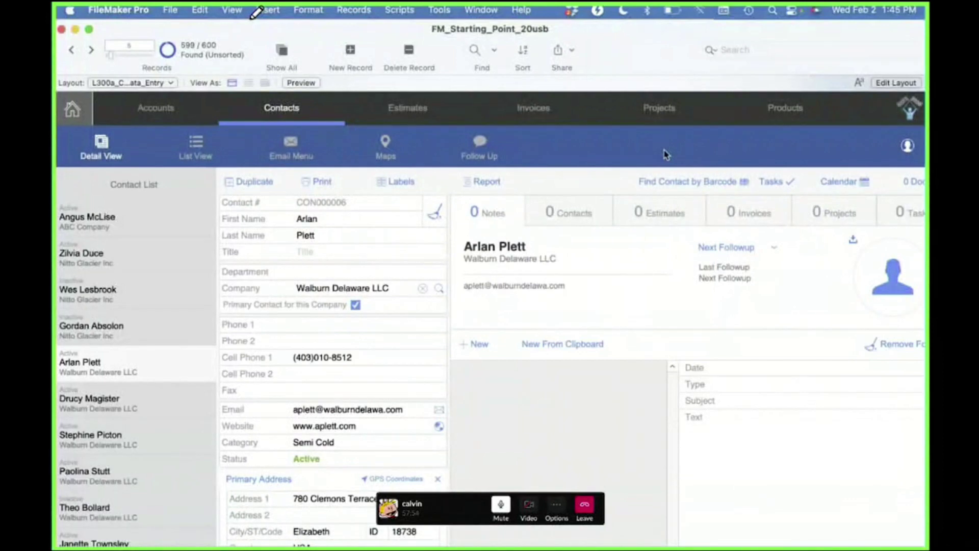
{"action": "key", "text": "super+shift+d"}
{"action": "left_click", "coordinate": [540, 57]}
{"action": "scroll", "coordinate": [493, 222], "scroll_direction": "down", "scroll_amount": 15}
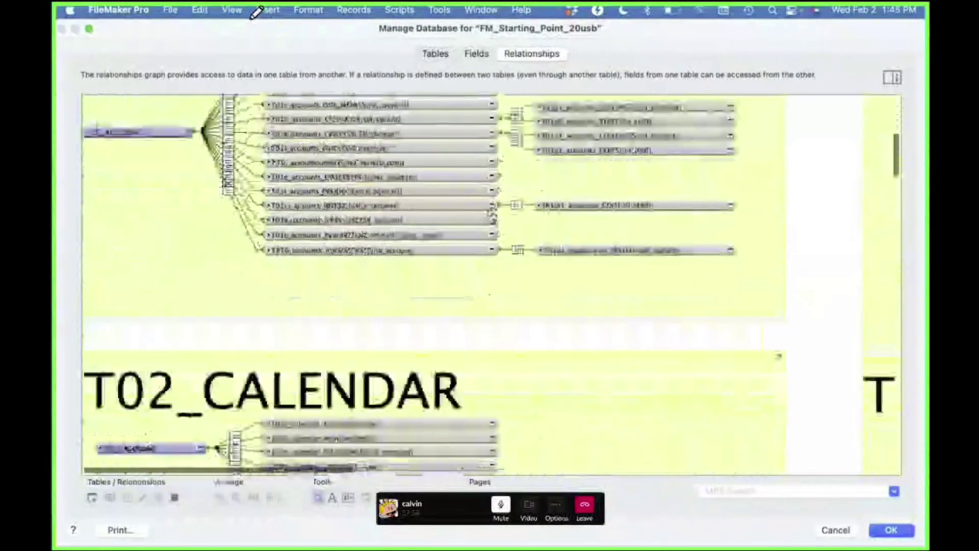
{"action": "scroll", "coordinate": [492, 223], "scroll_direction": "down", "scroll_amount": 12}
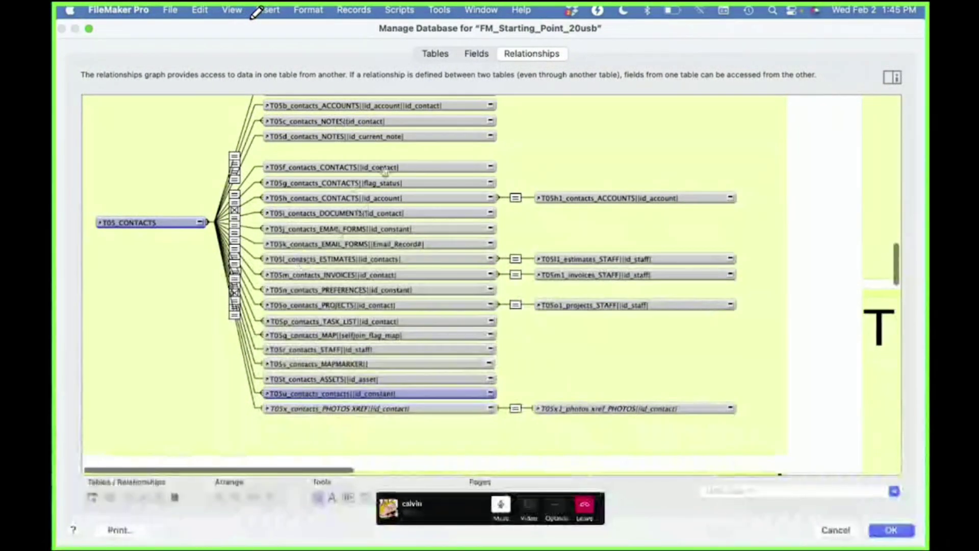
{"action": "left_click", "coordinate": [400, 106]}
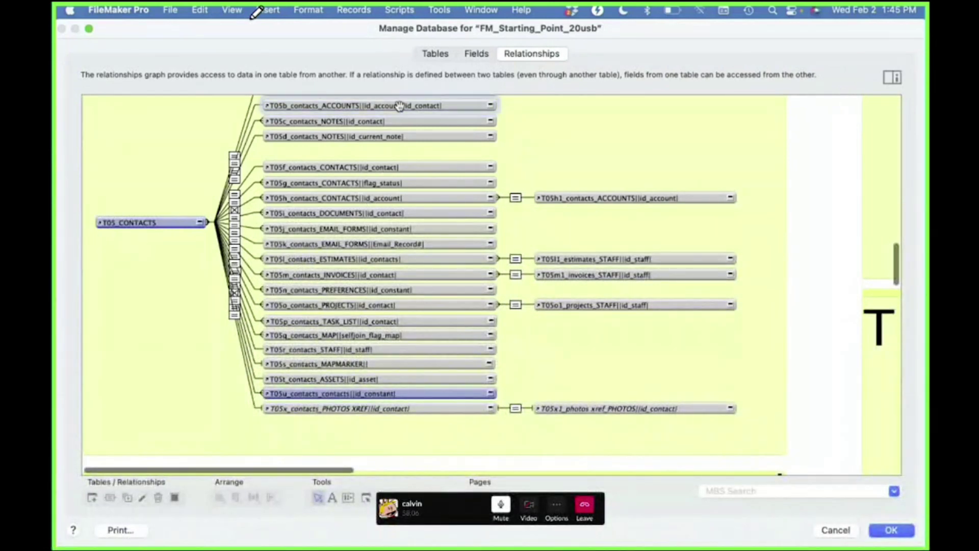
{"action": "key", "text": "super+d"}
{"action": "left_click_drag", "start_coordinate": [413, 126], "coordinate": [390, 426]}
Expand the duplicated accounts occurrence to show its fields and accept ACC_Accounts as its table.
{"action": "left_click", "coordinate": [489, 423]}
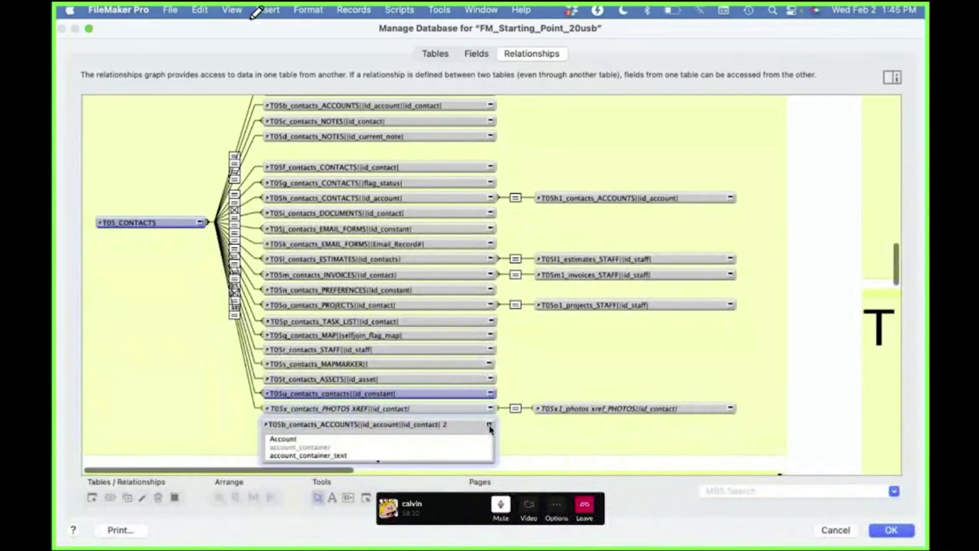
{"action": "double_click", "coordinate": [338, 425]}
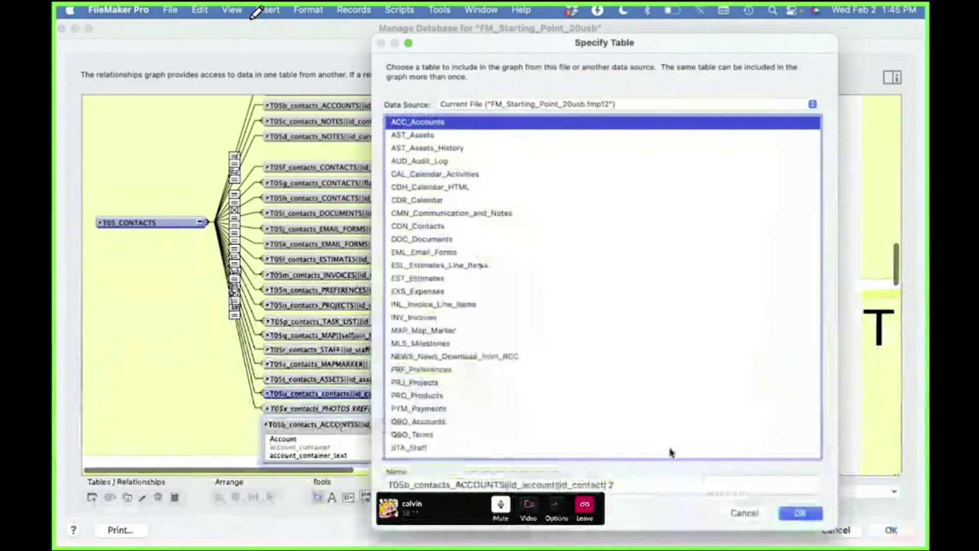
{"action": "left_click", "coordinate": [805, 510]}
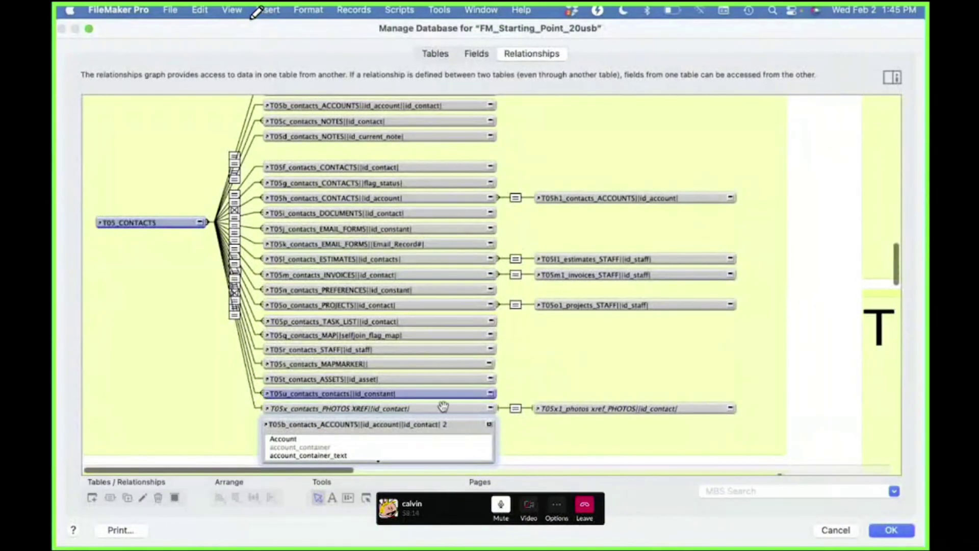
Place the duplicated accounts occurrence between T05u_contacts_contacts and T05x_contacts_PHOTOS XREF, and rename it T05v_contacts_ACCOUNTS||Account_Name||.
{"action": "left_click_drag", "start_coordinate": [558, 407], "coordinate": [558, 448]}
{"action": "left_click_drag", "start_coordinate": [445, 430], "coordinate": [444, 412]}
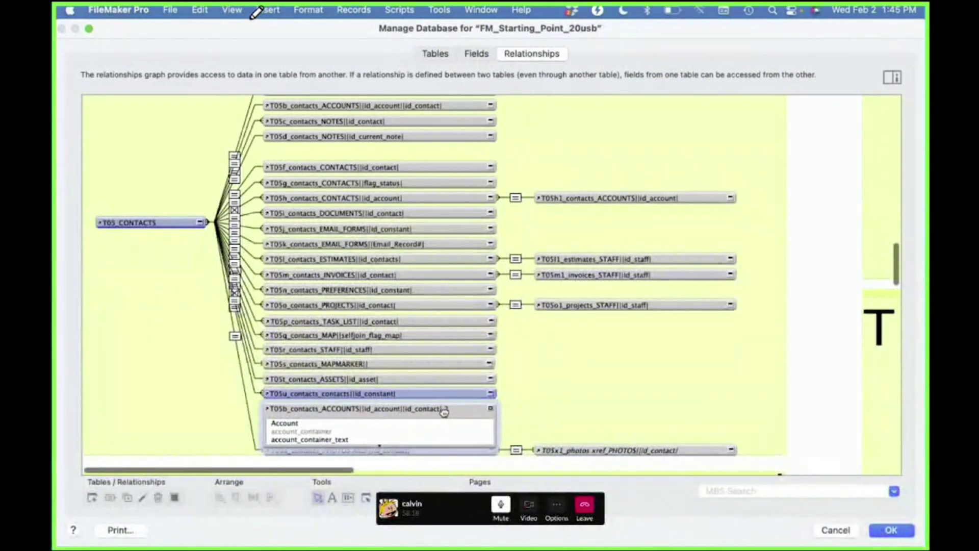
{"action": "double_click", "coordinate": [444, 419]}
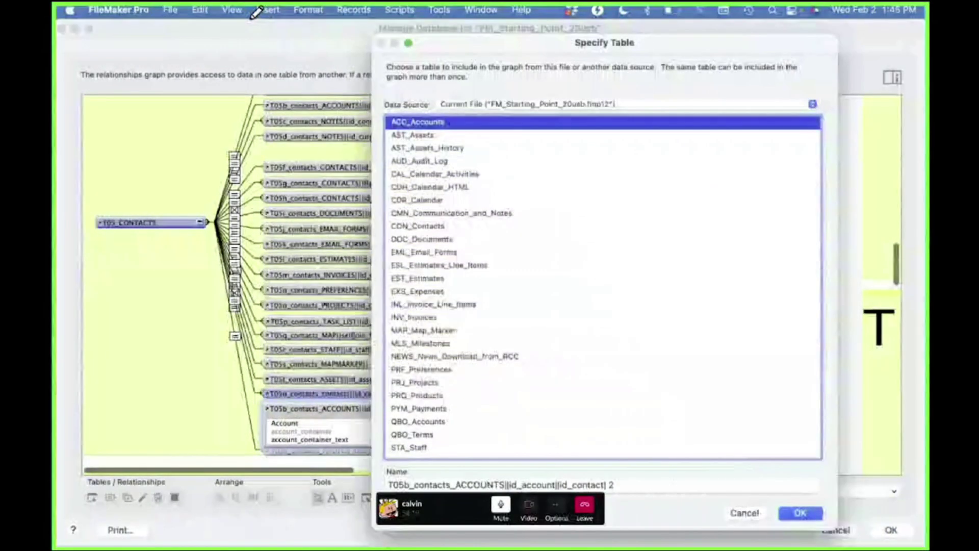
{"action": "left_click", "coordinate": [408, 485]}
{"action": "key", "text": "BackSpace"}
{"action": "type", "text": "v"}
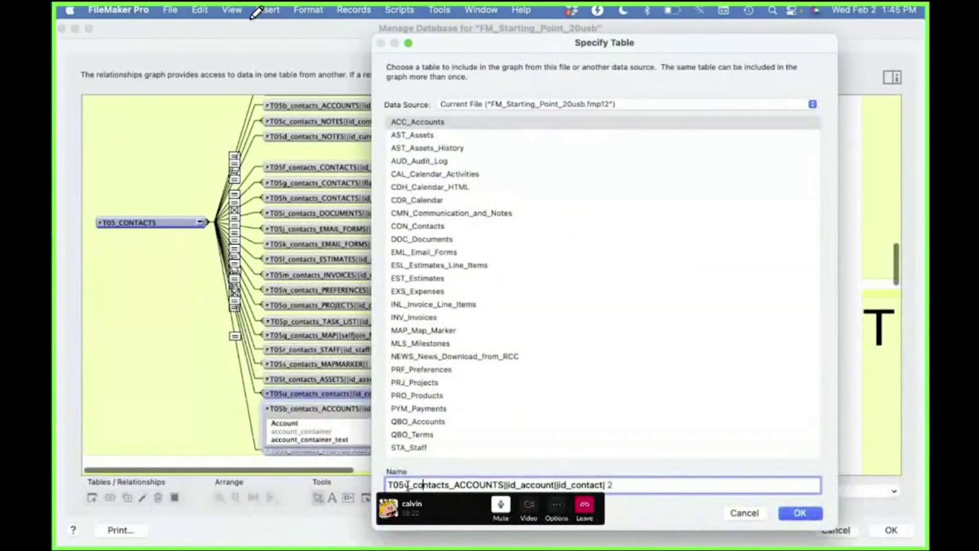
{"action": "key", "text": "BackSpace"}
{"action": "key", "text": "BackSpace"}
{"action": "key", "text": "BackSpace"}
{"action": "key", "text": "BackSpace"}
{"action": "key", "text": "BackSpace"}
{"action": "key", "text": "BackSpace"}
{"action": "key", "text": "BackSpace"}
{"action": "key", "text": "BackSpace"}
{"action": "key", "text": "BackSpace"}
{"action": "key", "text": "BackSpace"}
{"action": "key", "text": "BackSpace"}
{"action": "key", "text": "BackSpace"}
{"action": "key", "text": "BackSpace"}
{"action": "key", "text": "BackSpace"}
{"action": "key", "text": "BackSpace"}
{"action": "key", "text": "BackSpace"}
{"action": "key", "text": "BackSpace"}
{"action": "key", "text": "BackSpace"}
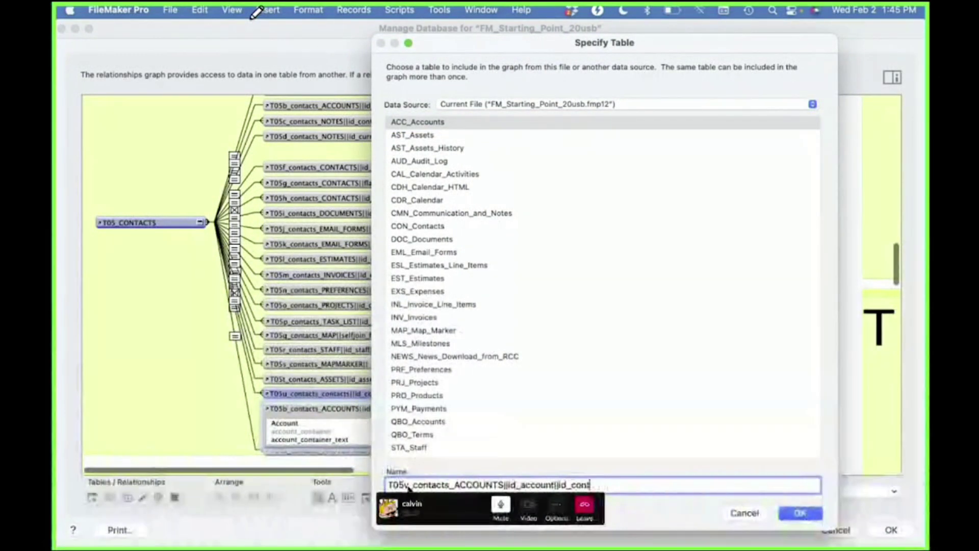
{"action": "key", "text": "BackSpace"}
{"action": "key", "text": "BackSpace"}
{"action": "key", "text": "BackSpace"}
{"action": "key", "text": "BackSpace"}
{"action": "key", "text": "BackSpace"}
{"action": "key", "text": "BackSpace"}
{"action": "key", "text": "BackSpace"}
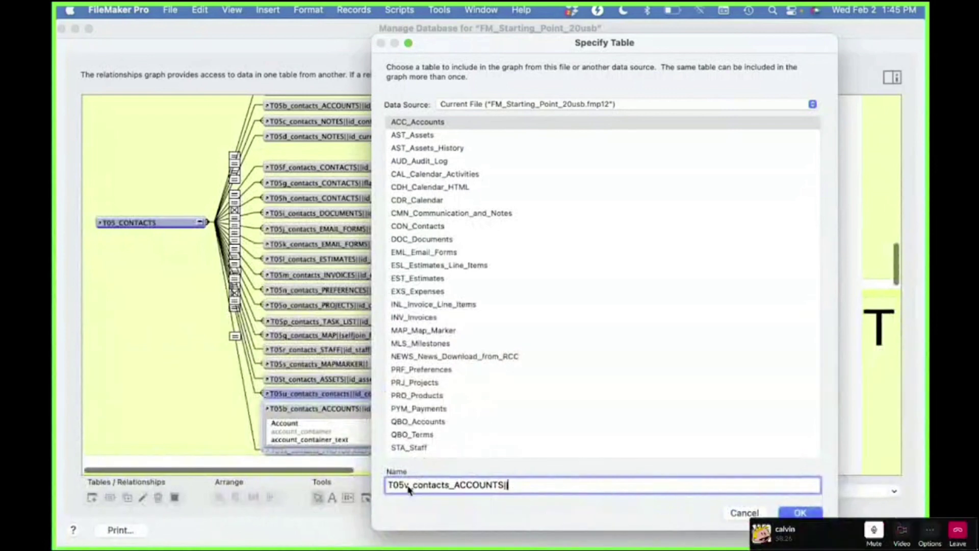
{"action": "type", "text": "Account_Name|"}
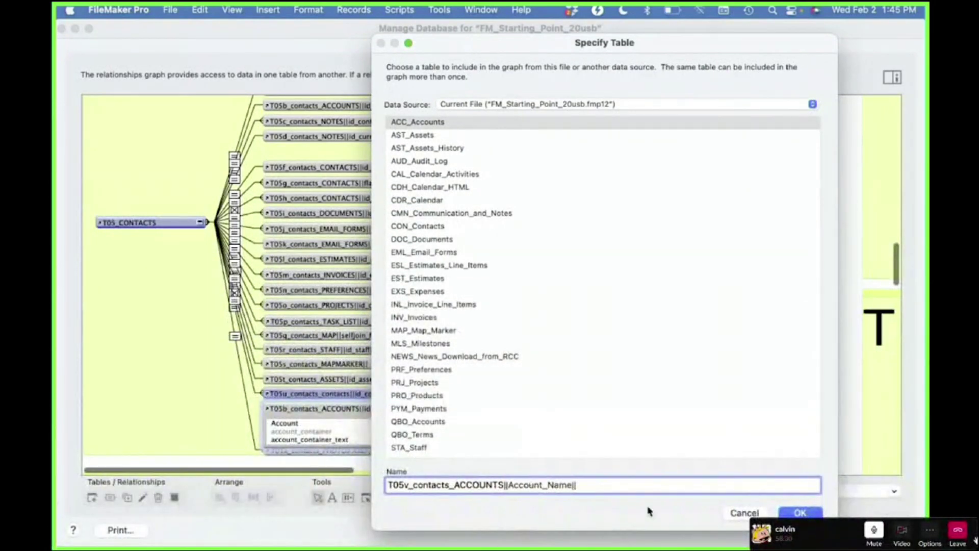
{"action": "key", "text": "Return"}
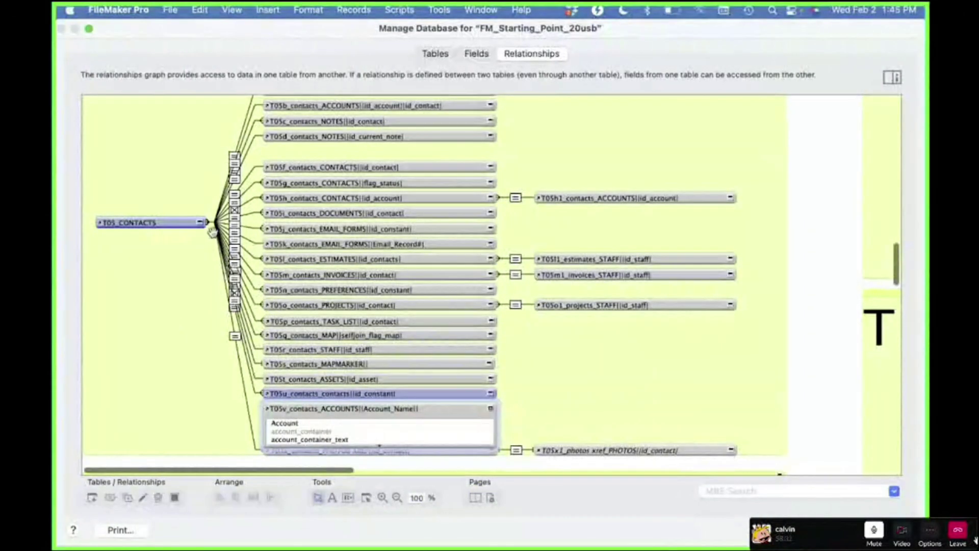
Relate Account_Name in T05_CONTACTS to Account in T05v_contacts_ACCOUNTS||Account_Name||, and collapse the T05v occurrence.
{"action": "left_click", "coordinate": [203, 224]}
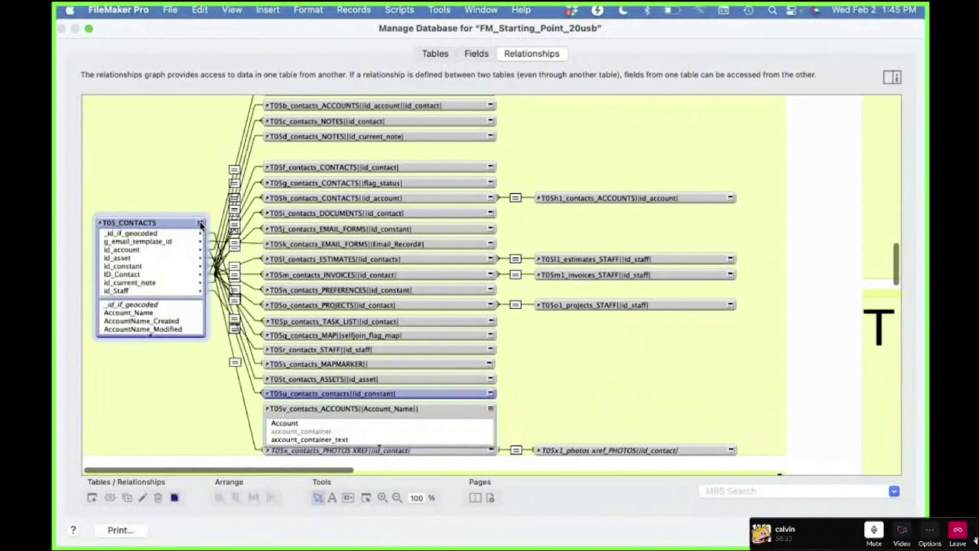
{"action": "left_click", "coordinate": [136, 313]}
{"action": "left_click_drag", "start_coordinate": [136, 318], "coordinate": [285, 423]}
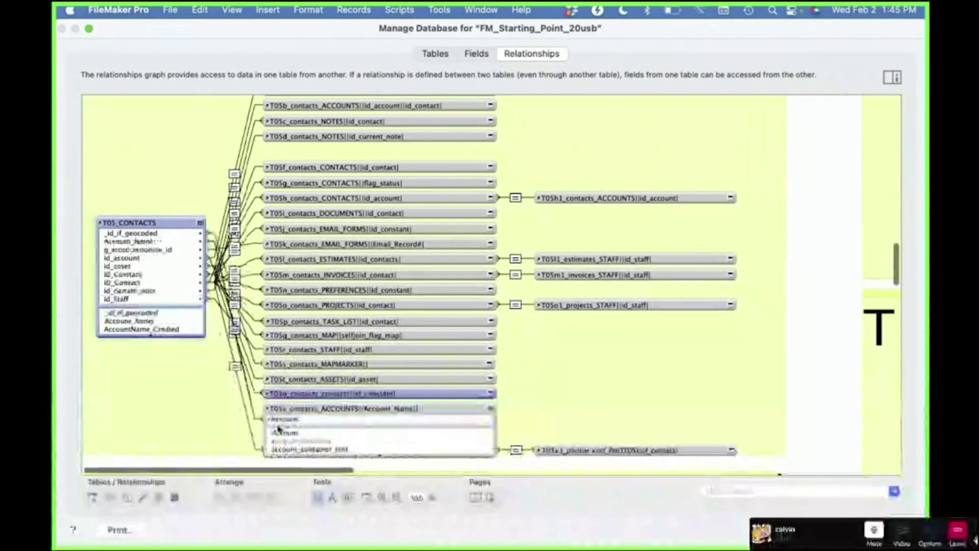
{"action": "left_click", "coordinate": [491, 408]}
{"action": "left_click", "coordinate": [490, 408]}
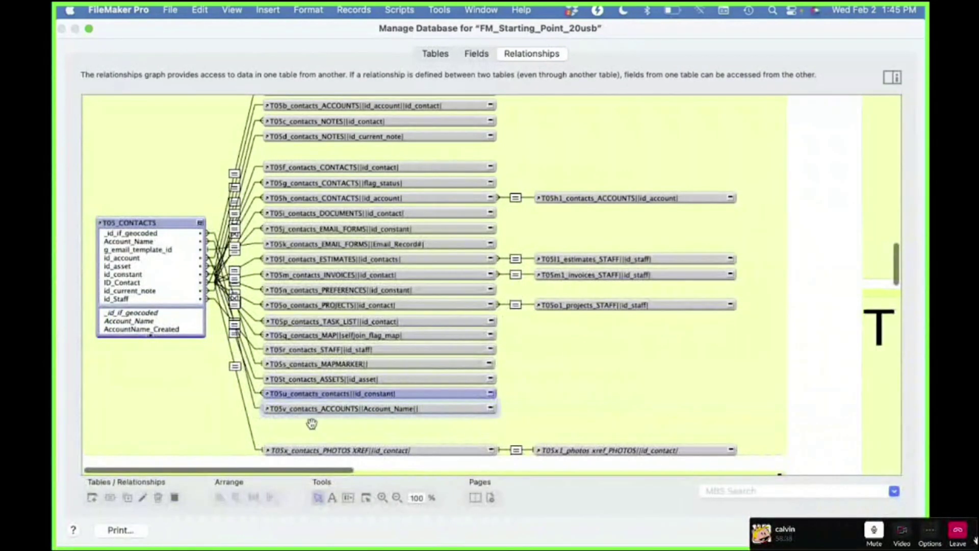
Allow creation of records in T05v_contacts_ACCOUNTS||Account_Name|| via its relationship to T05_CONTACTS, and save the database changes.
{"action": "double_click", "coordinate": [257, 408]}
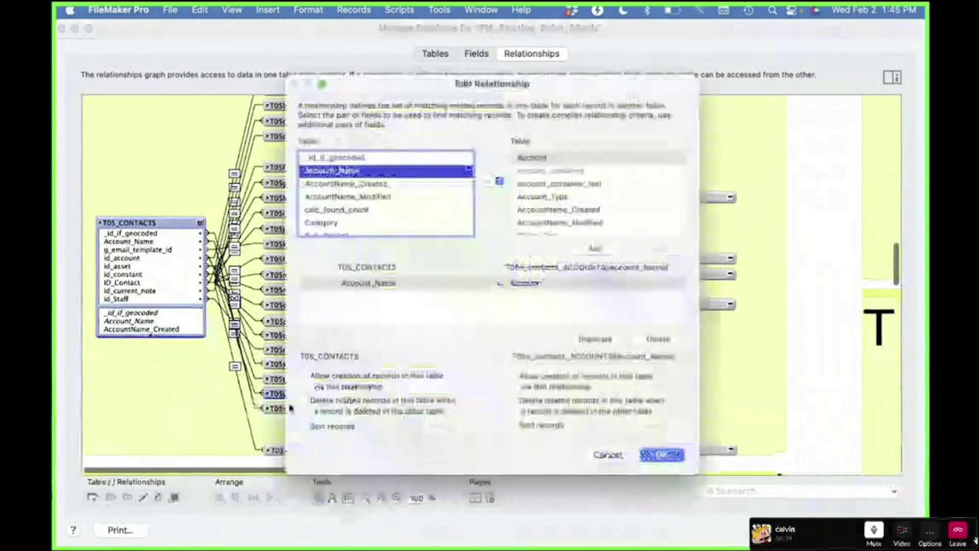
{"action": "left_click", "coordinate": [537, 383]}
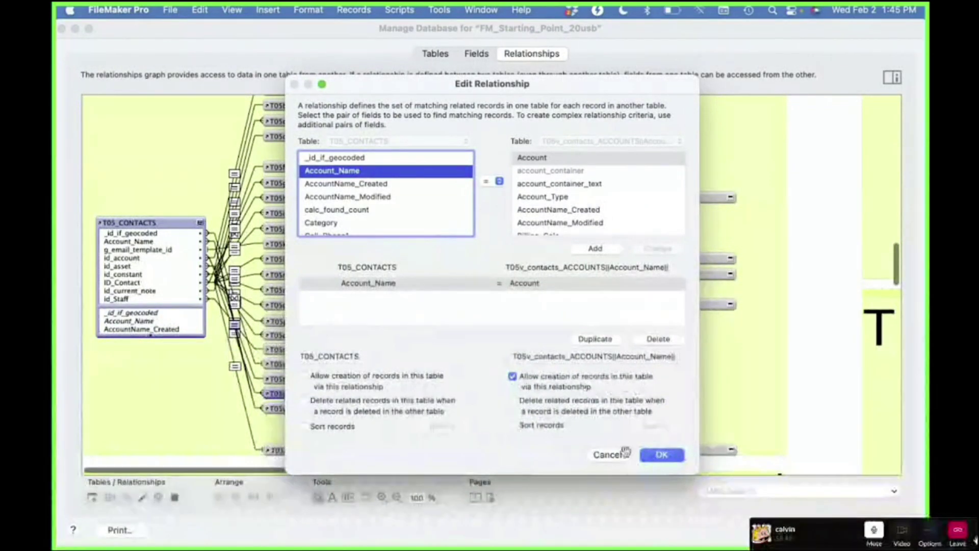
{"action": "left_click", "coordinate": [661, 454]}
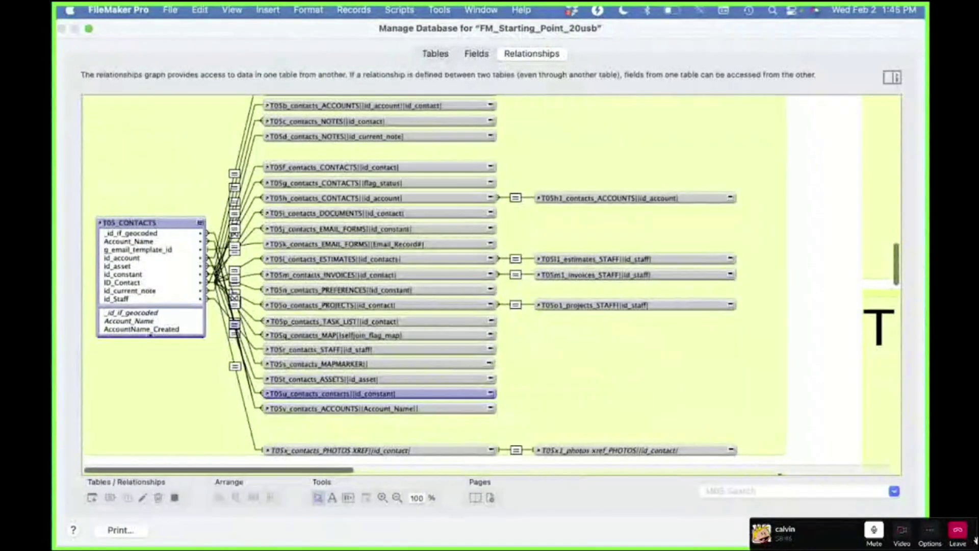
{"action": "key", "text": "Return"}
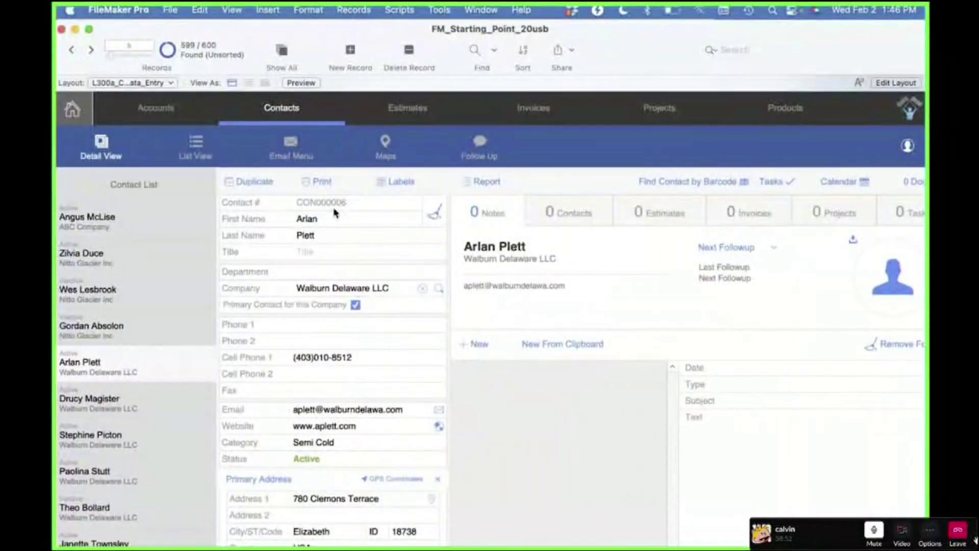
In the Process Data script, add a Set Variable step inside the loop and name the variable $id_account.
{"action": "key", "text": "super+shift+s"}
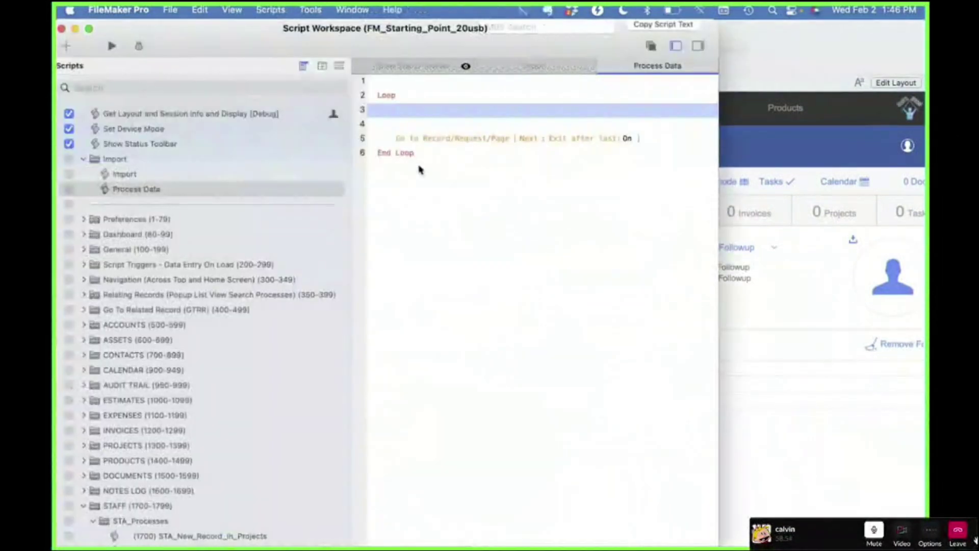
{"action": "left_click", "coordinate": [419, 125]}
{"action": "type", "text": "set var"}
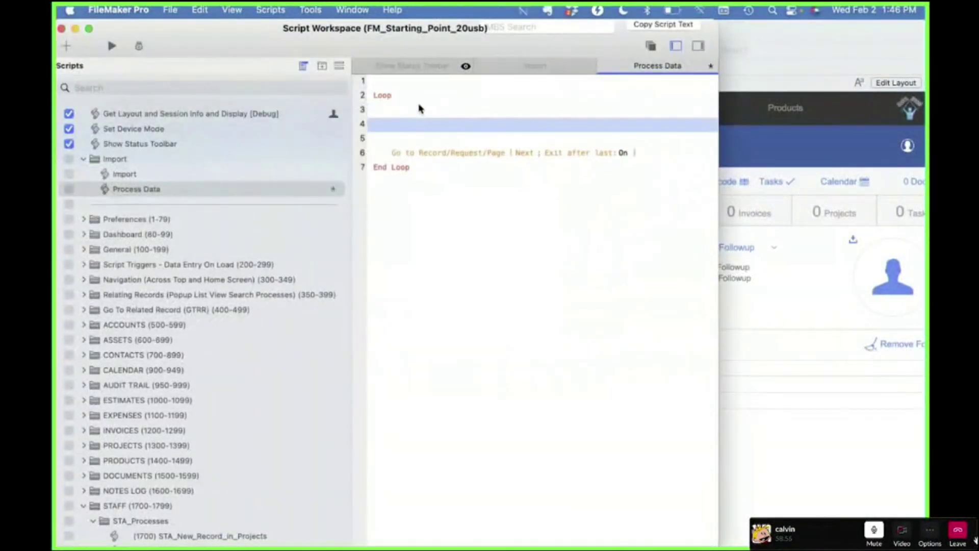
{"action": "key", "text": "Return"}
{"action": "left_click", "coordinate": [468, 124]}
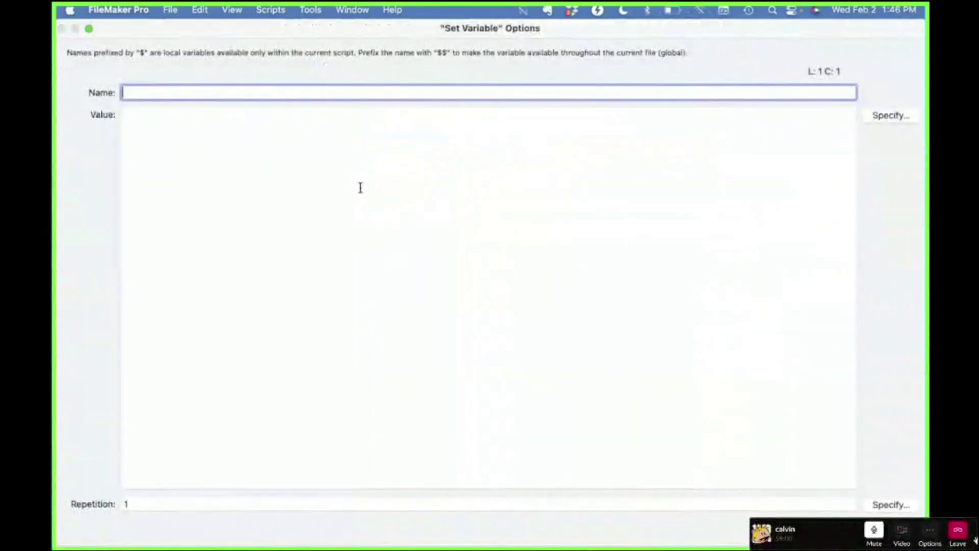
{"action": "type", "text": "$id_account"}
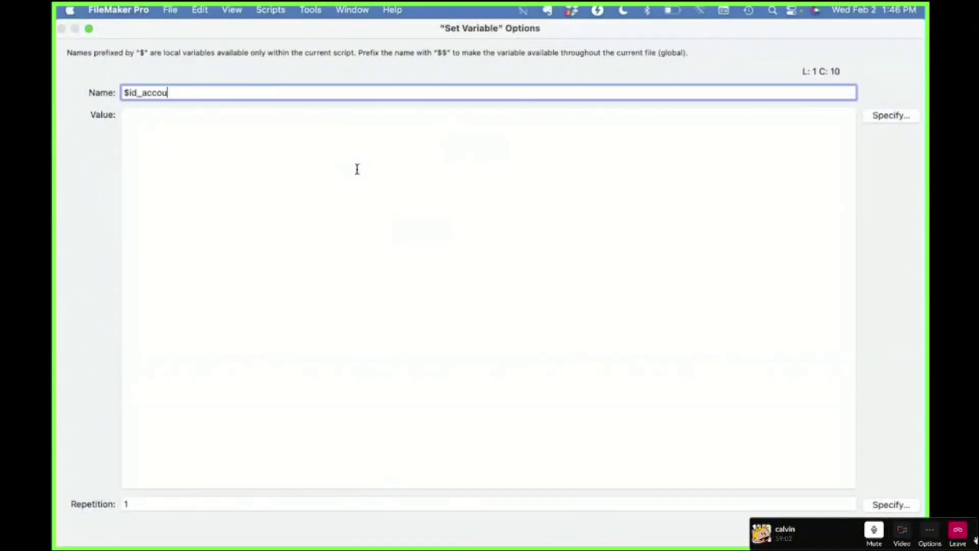
Set the $id_account variable's value to T05v_contacts_ACCOUNTS||Account_Name||::ID_Account.
{"action": "left_click", "coordinate": [892, 115]}
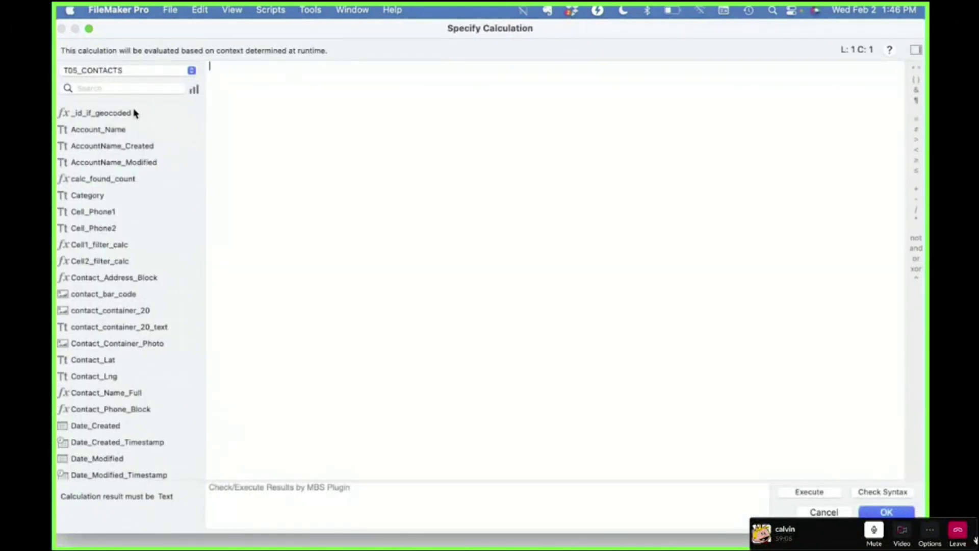
{"action": "left_click", "coordinate": [119, 91]}
{"action": "left_click", "coordinate": [141, 73]}
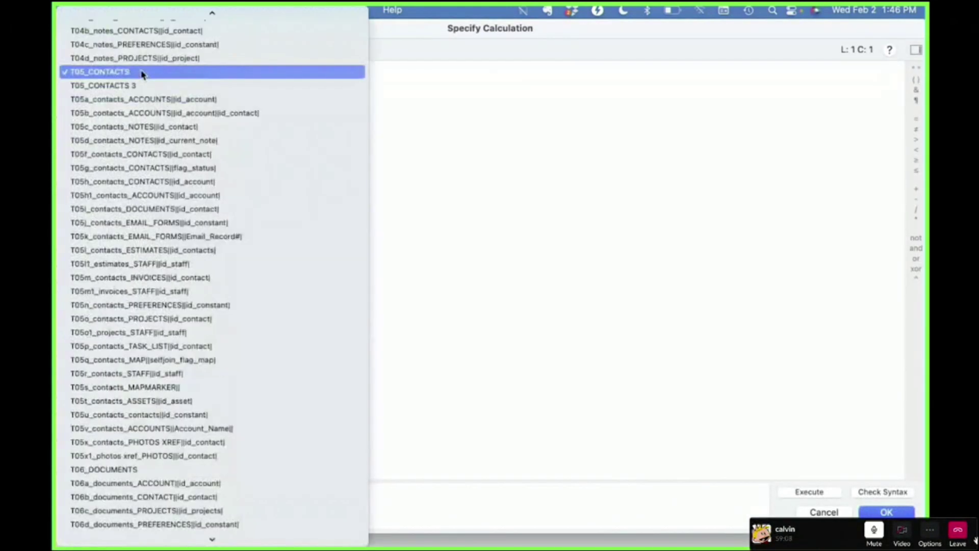
{"action": "left_click", "coordinate": [206, 428]}
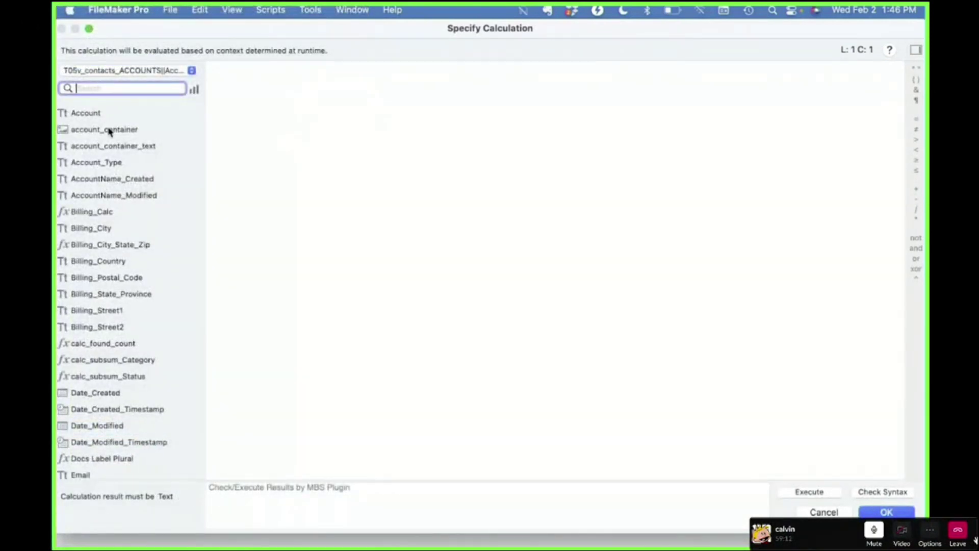
{"action": "type", "text": "id_d"}
{"action": "key", "text": "BackSpace"}
{"action": "type", "text": "a"}
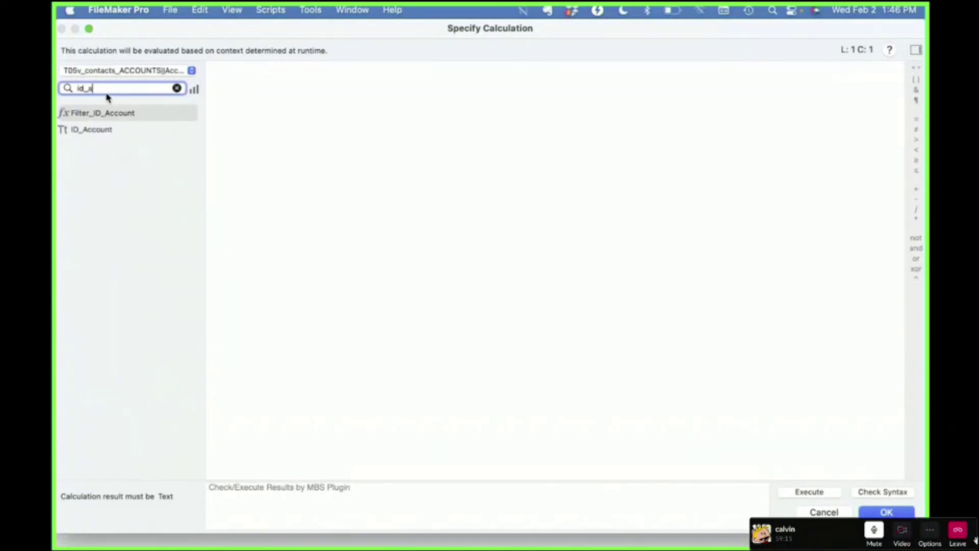
{"action": "double_click", "coordinate": [117, 130]}
{"action": "left_click", "coordinate": [888, 512]}
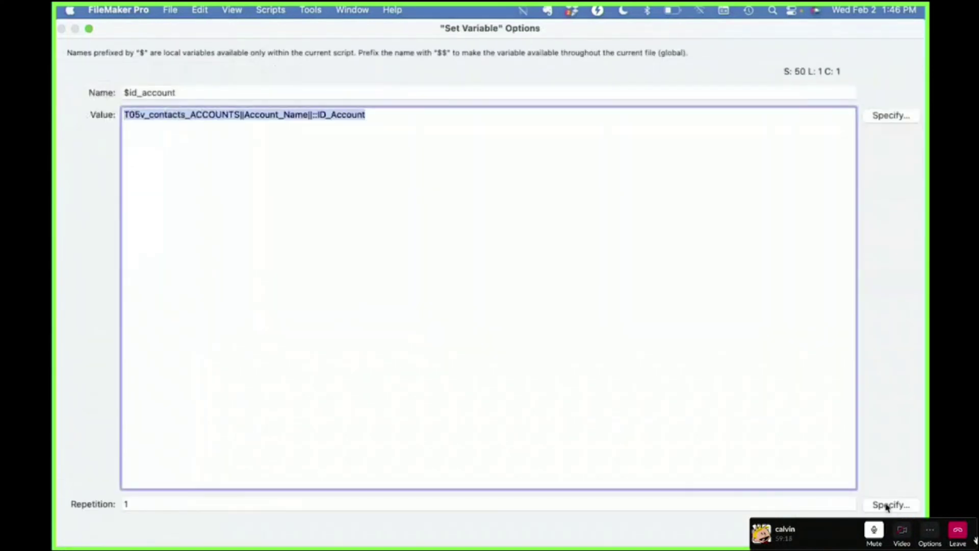
{"action": "key", "text": "Return"}
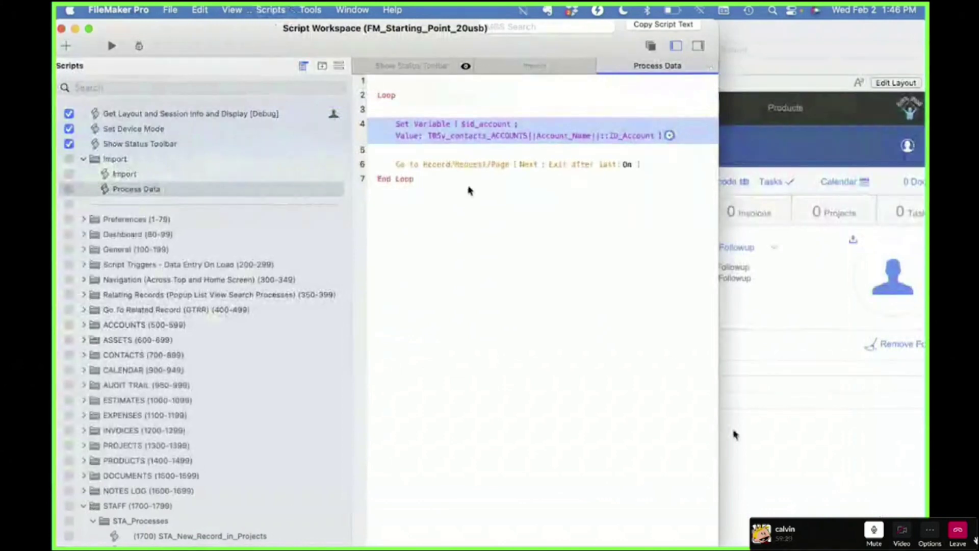
Below the Set Variable step, add a blank line and an If step with the condition IsEmpty ( $id_account ).
{"action": "key", "text": "Return"}
{"action": "key", "text": "Return"}
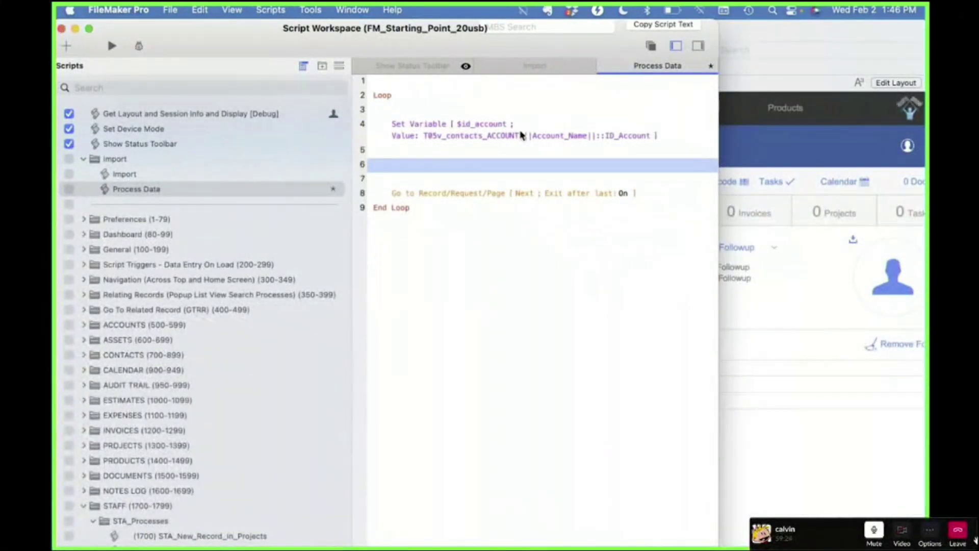
{"action": "type", "text": "if"}
{"action": "key", "text": "Return"}
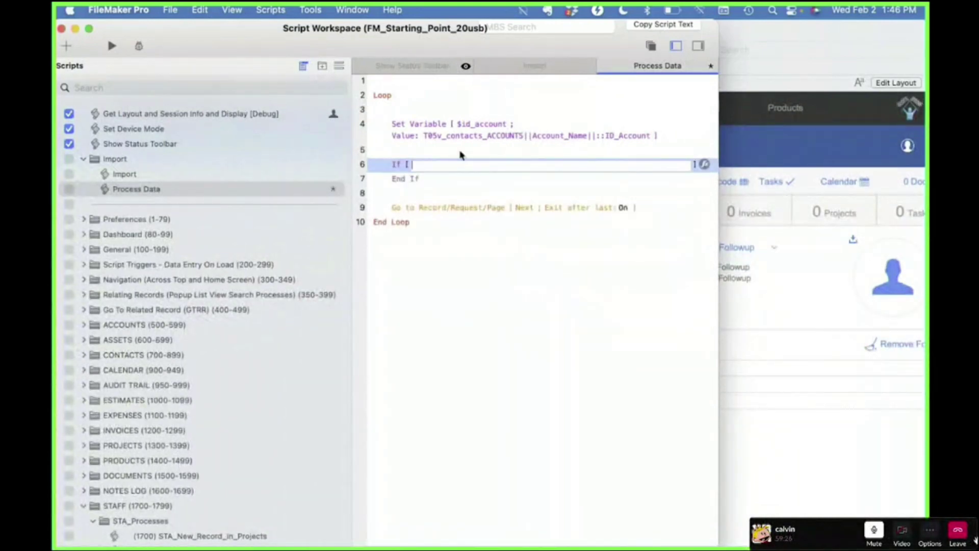
{"action": "type", "text": "ise"}
{"action": "key", "text": "Return"}
{"action": "type", "text": "$"}
{"action": "key", "text": "Escape"}
{"action": "type", "text": "id_acco"}
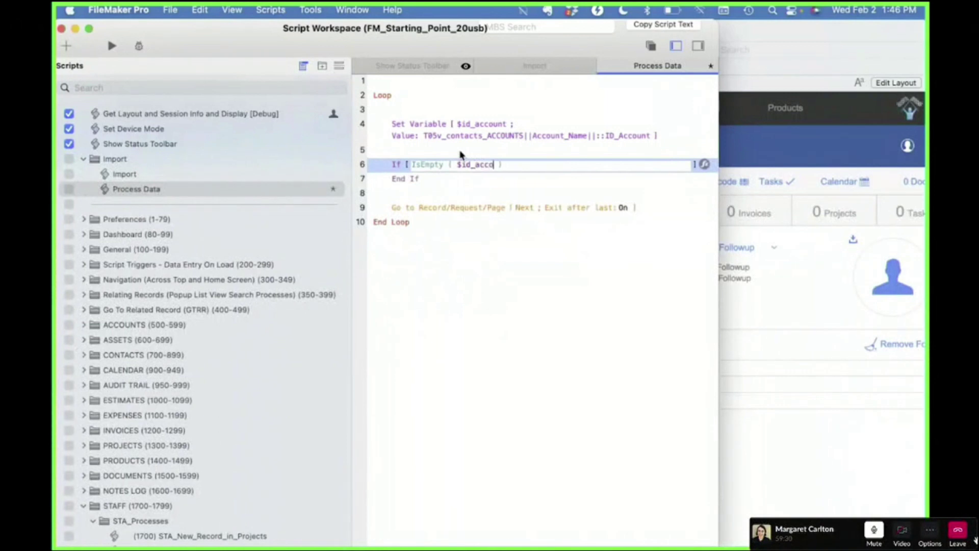
{"action": "type", "text": "unt"}
{"action": "key", "text": "Return"}
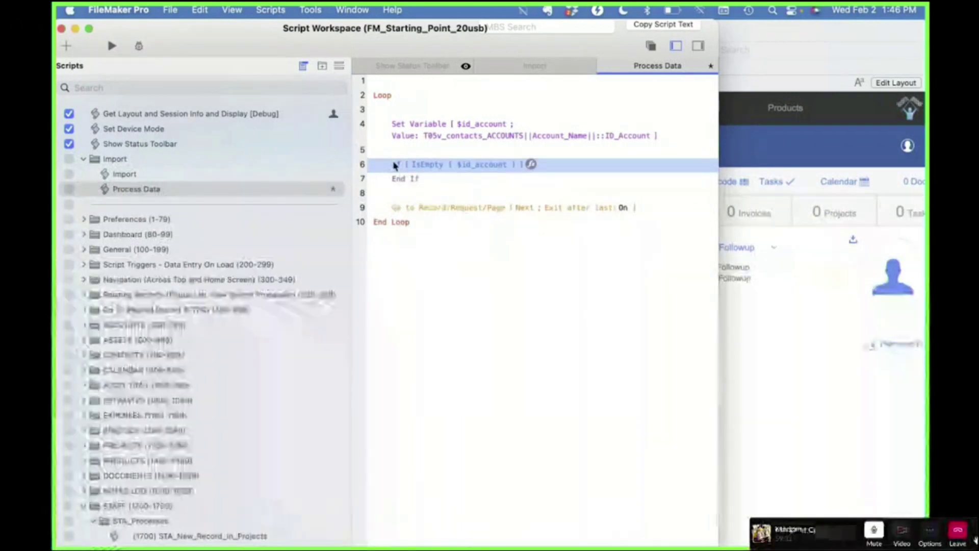
Inside the If block, add a Set Field step targeting T05v_contacts_ACCOUNTS||Account_Name||::Account.
{"action": "key", "text": "Return"}
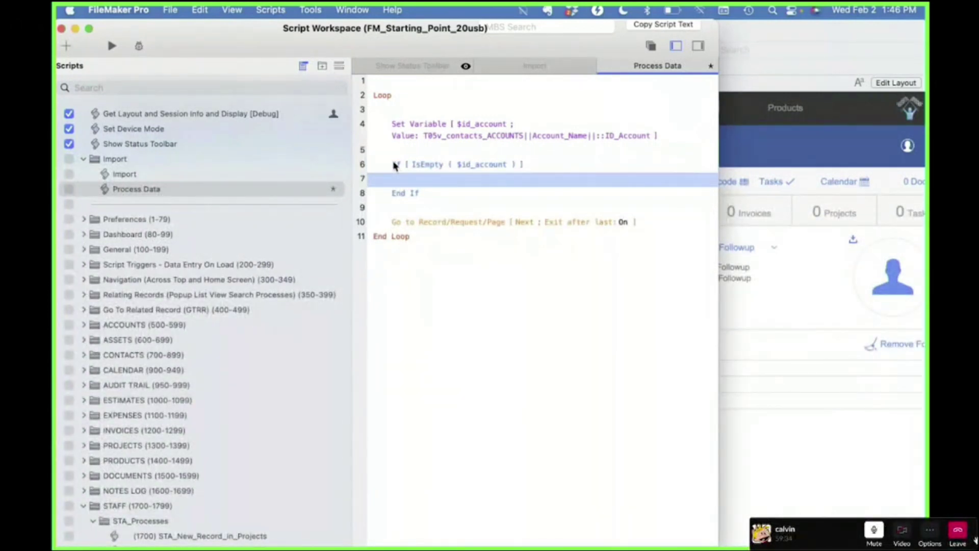
{"action": "type", "text": "set f"}
{"action": "key", "text": "Return"}
{"action": "left_click", "coordinate": [472, 178]}
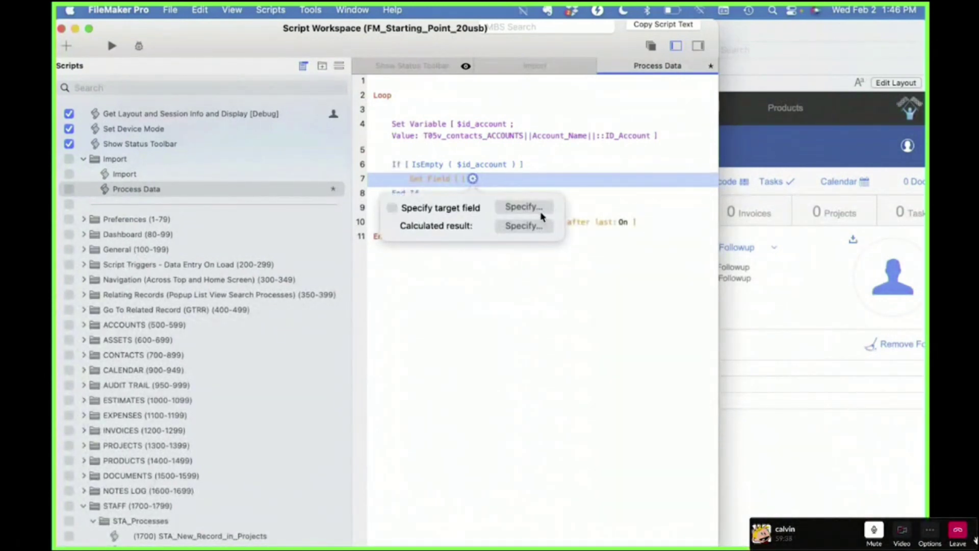
{"action": "left_click", "coordinate": [513, 204]}
{"action": "left_click", "coordinate": [556, 96]}
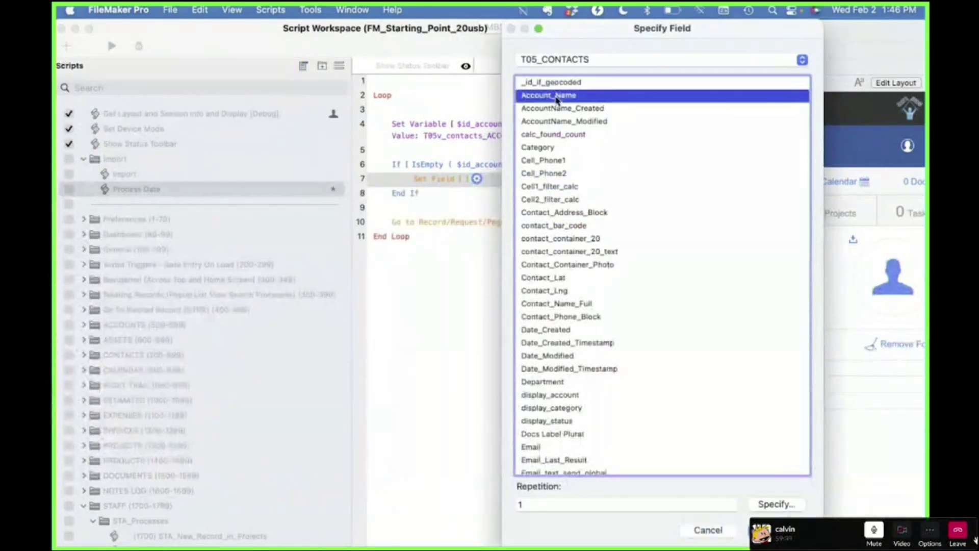
{"action": "left_click", "coordinate": [585, 59]}
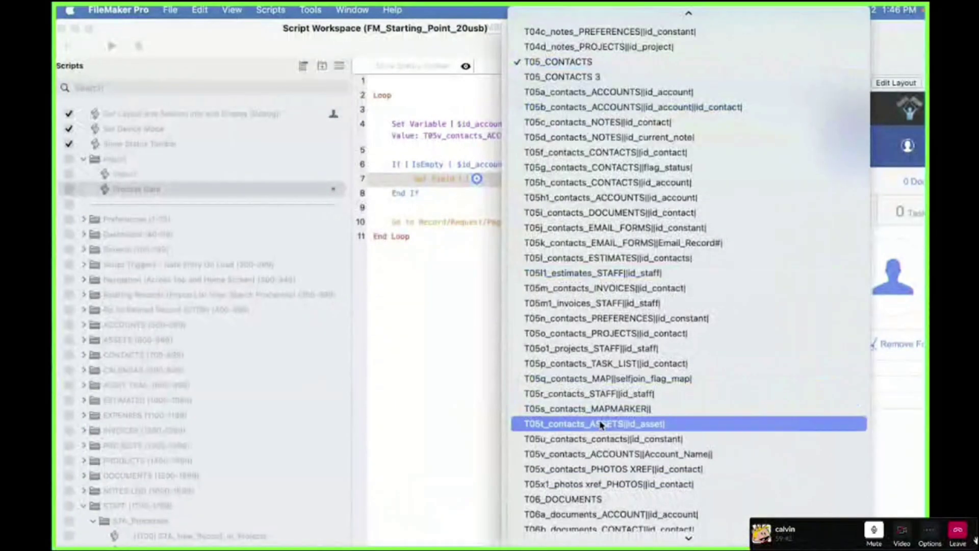
{"action": "left_click", "coordinate": [602, 458]}
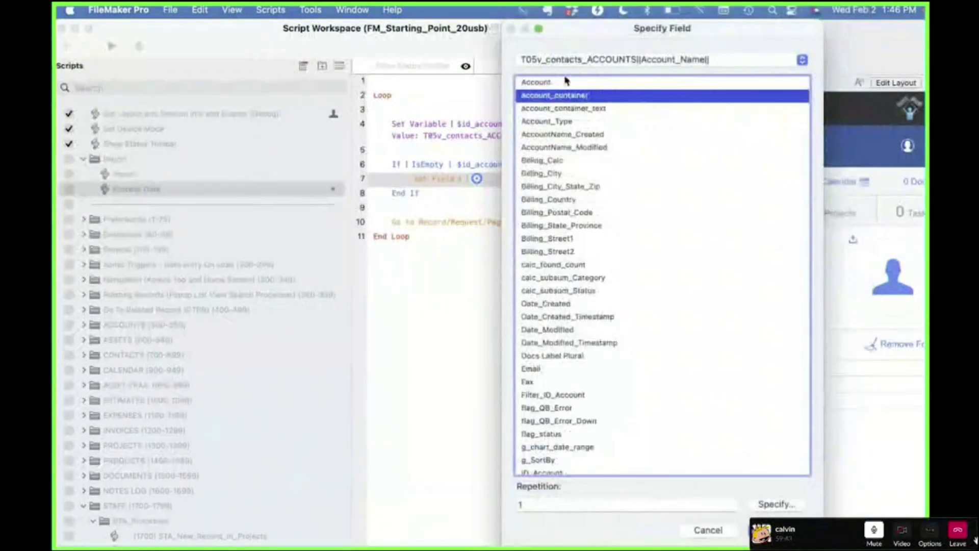
{"action": "double_click", "coordinate": [550, 83]}
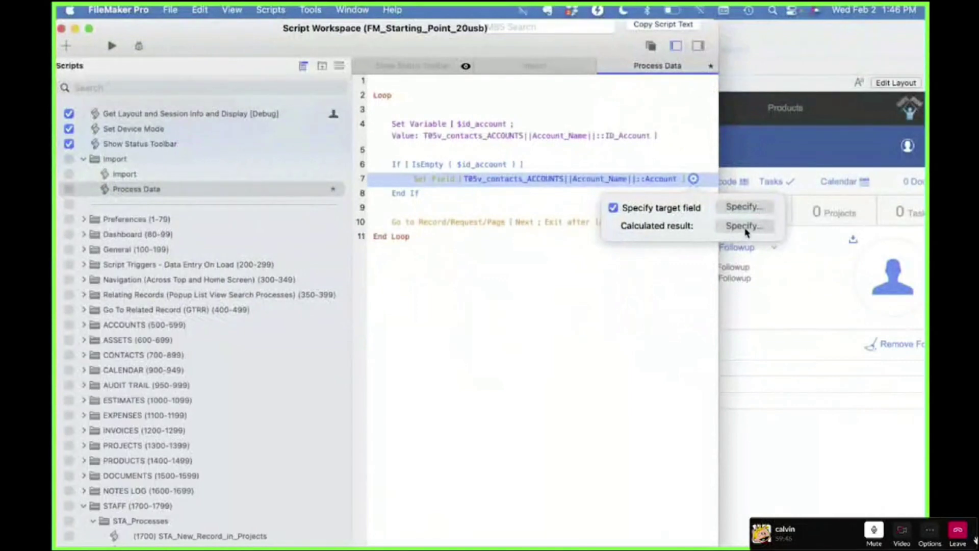
Set the Set Field step's calculated result to T05_CONTACTS::Account_Name.
{"action": "left_click", "coordinate": [742, 225]}
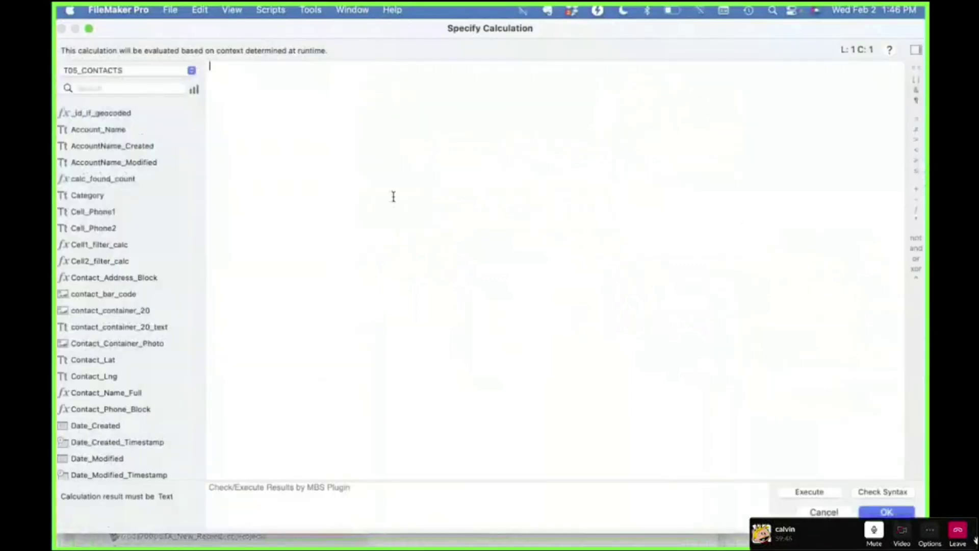
{"action": "double_click", "coordinate": [99, 129]}
{"action": "key", "text": "Return"}
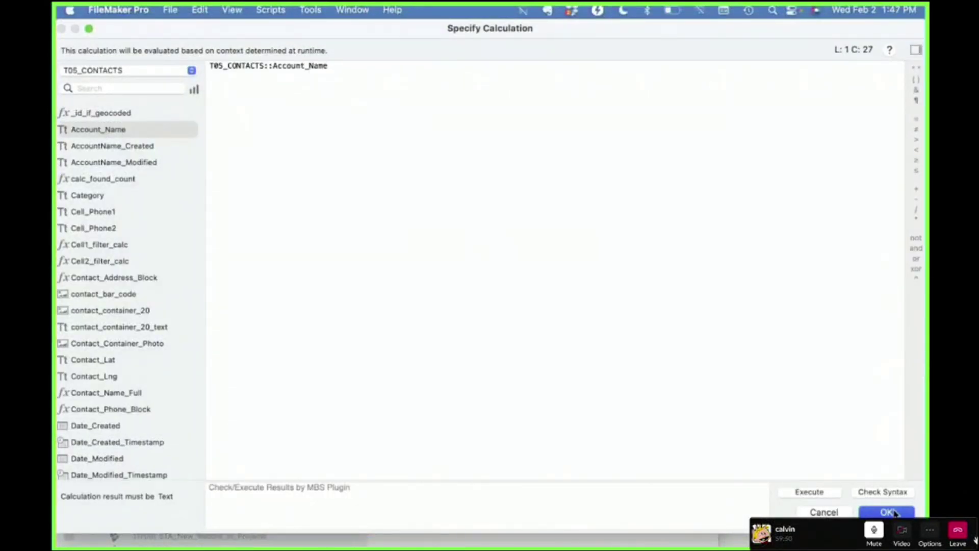
{"action": "left_click", "coordinate": [584, 371]}
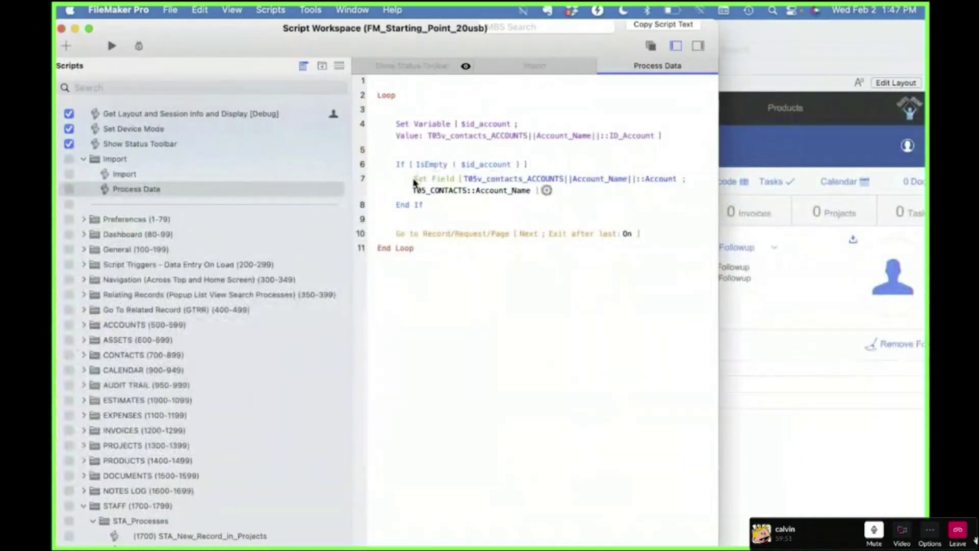
Duplicate the $id_account Set Variable step and move the copy below the Set Field step inside the If block.
{"action": "left_click", "coordinate": [414, 185]}
{"action": "left_click", "coordinate": [417, 134]}
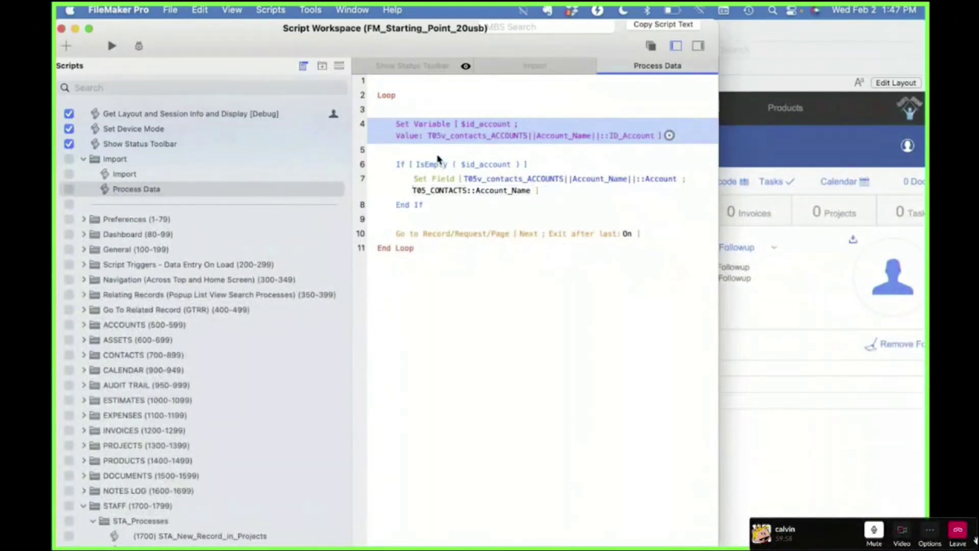
{"action": "key", "text": "super+d"}
{"action": "left_click_drag", "start_coordinate": [430, 162], "coordinate": [437, 218]}
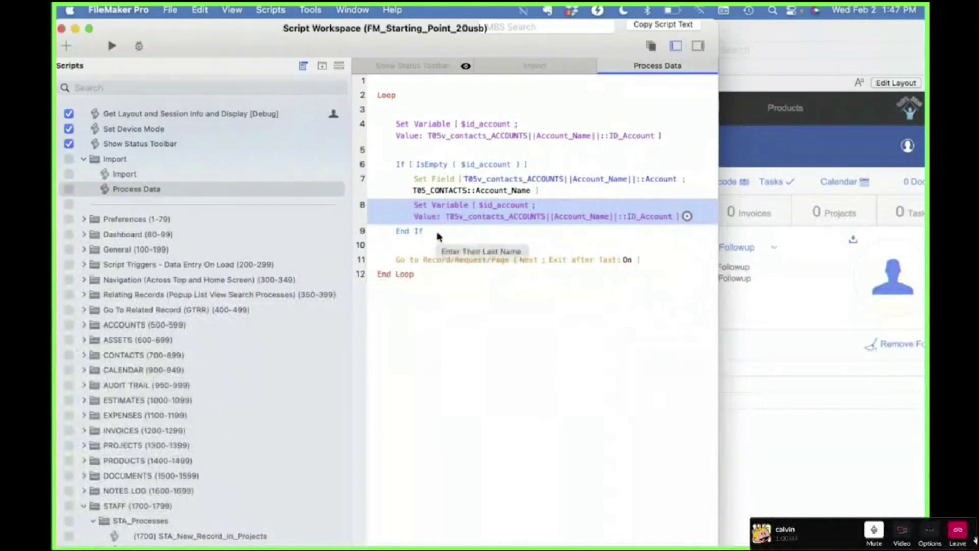
Add blank lines below End If and place a duplicate of the Set Field step there.
{"action": "left_click", "coordinate": [438, 236]}
{"action": "key", "text": "Return"}
{"action": "key", "text": "Return"}
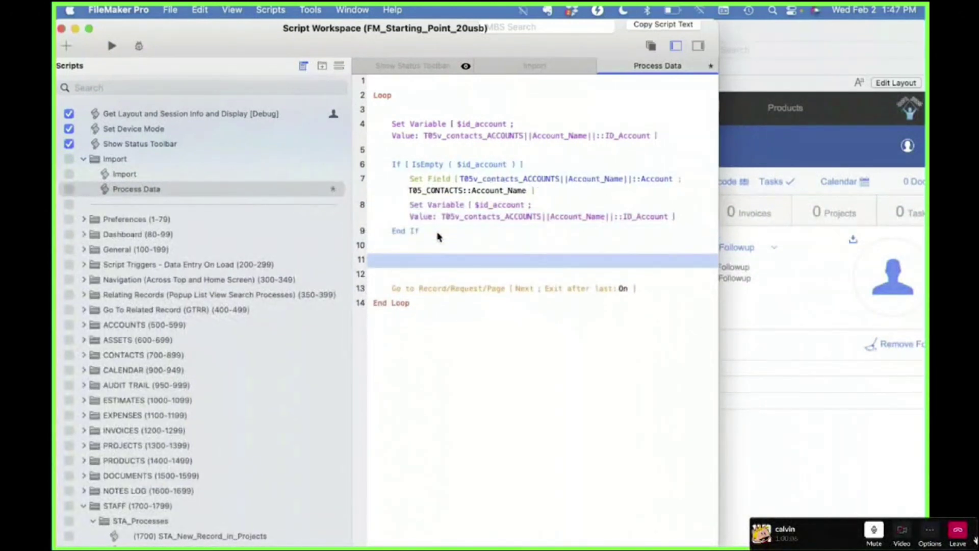
{"action": "left_click", "coordinate": [439, 180]}
{"action": "key", "text": "super+d"}
{"action": "left_click_drag", "start_coordinate": [438, 206], "coordinate": [480, 266]}
Change the duplicated Set Field step's target field to T05_CONTACTS::id_account.
{"action": "left_click", "coordinate": [480, 260]}
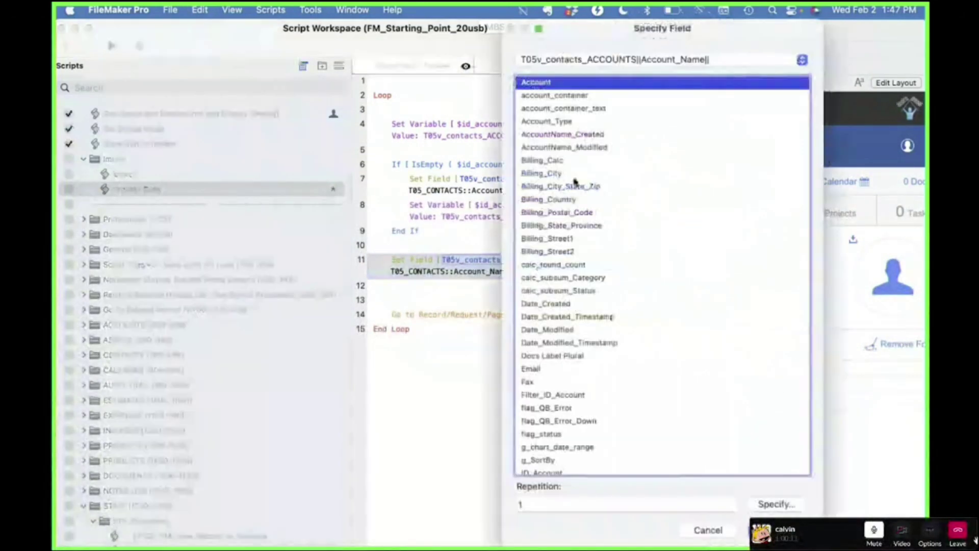
{"action": "left_click", "coordinate": [571, 59]}
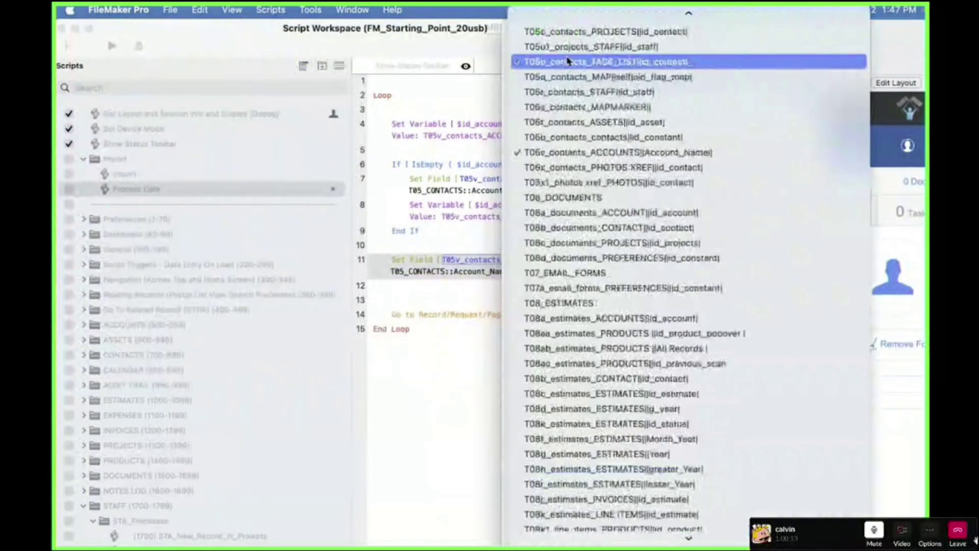
{"action": "left_click", "coordinate": [569, 61]}
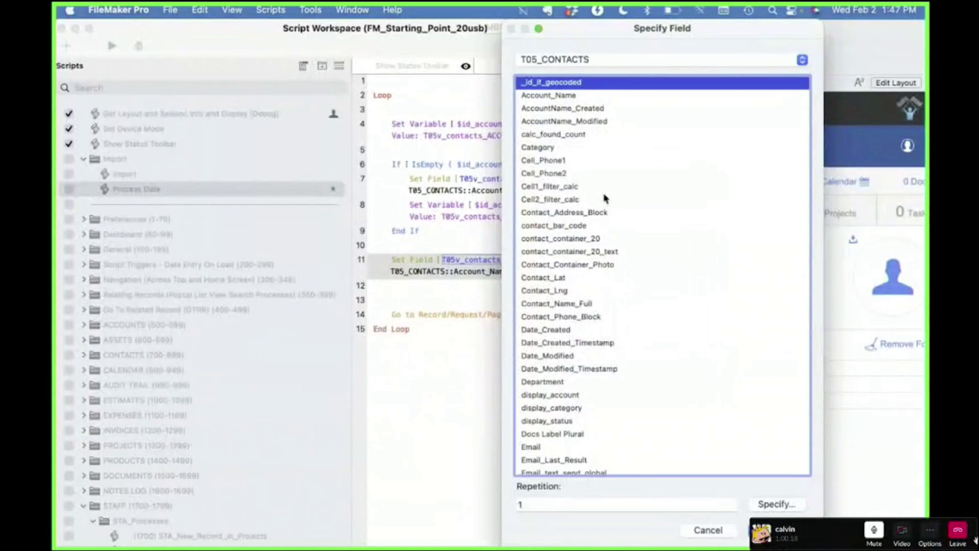
{"action": "type", "text": "id"}
{"action": "key", "text": "Return"}
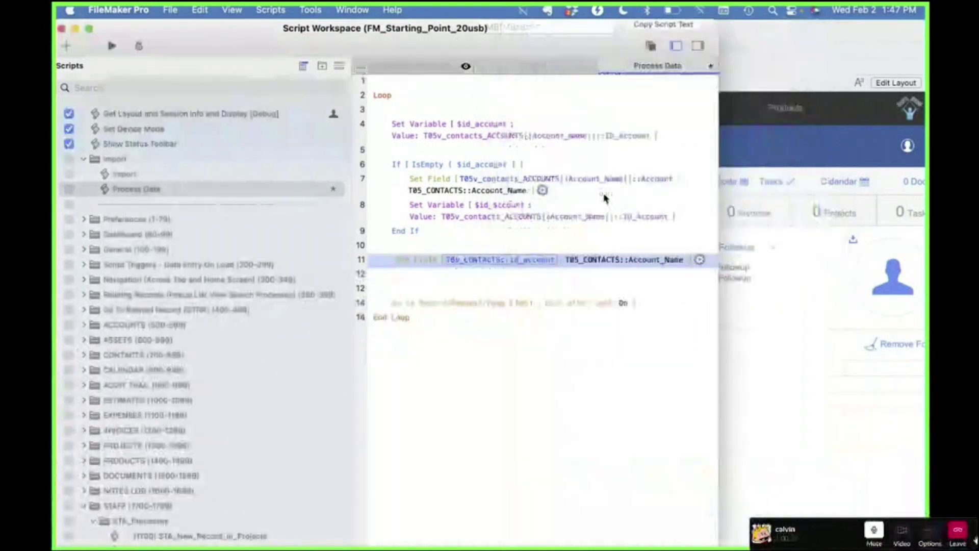
{"action": "left_click", "coordinate": [492, 400]}
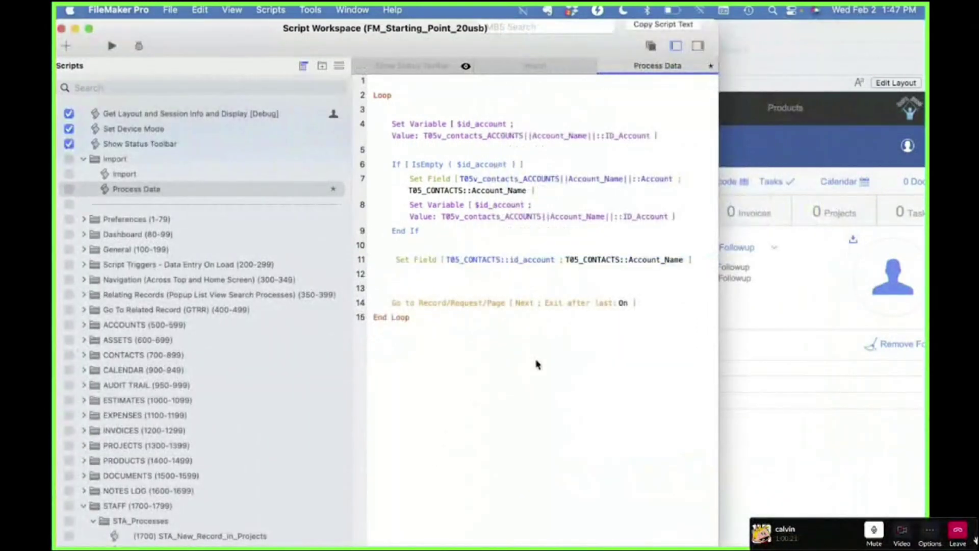
Replace the calculated result of the T05_CONTACTS::id_account Set Field step with $id_account.
{"action": "left_click", "coordinate": [649, 266]}
{"action": "key", "text": "super+a"}
{"action": "type", "text": "$"}
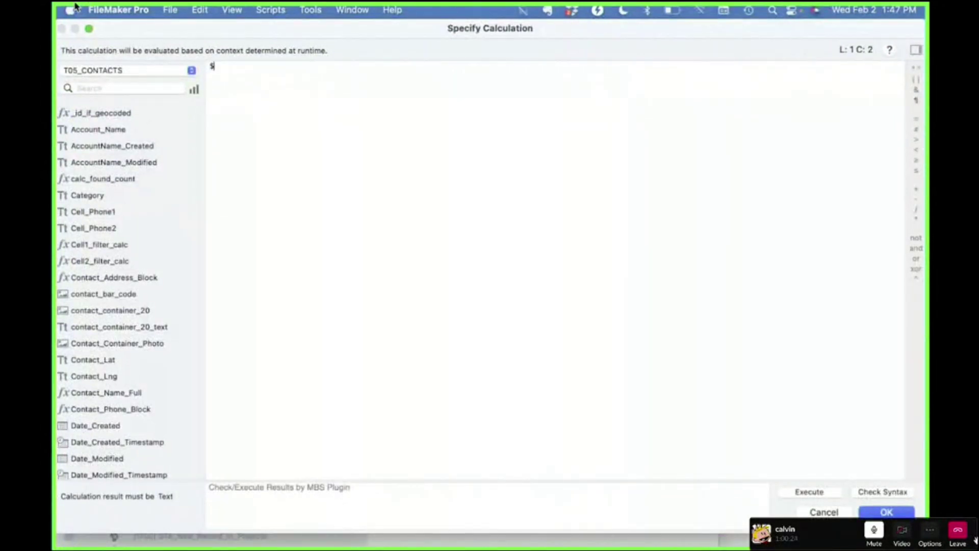
{"action": "type", "text": "id_account"}
{"action": "left_click", "coordinate": [886, 512]}
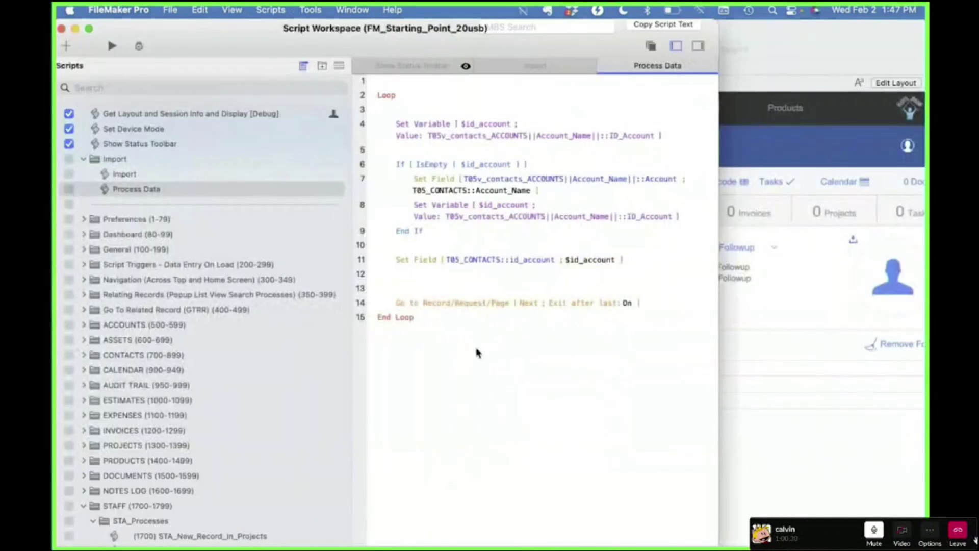
Add two blank lines above the loop, save the script, widen the workspace window and remove the extra blank line before Go to Record/Request/Page.
{"action": "left_click", "coordinate": [393, 88]}
{"action": "key", "text": "Return"}
{"action": "key", "text": "Return"}
{"action": "key", "text": "super+s"}
{"action": "left_click_drag", "start_coordinate": [886, 336], "coordinate": [888, 338]}
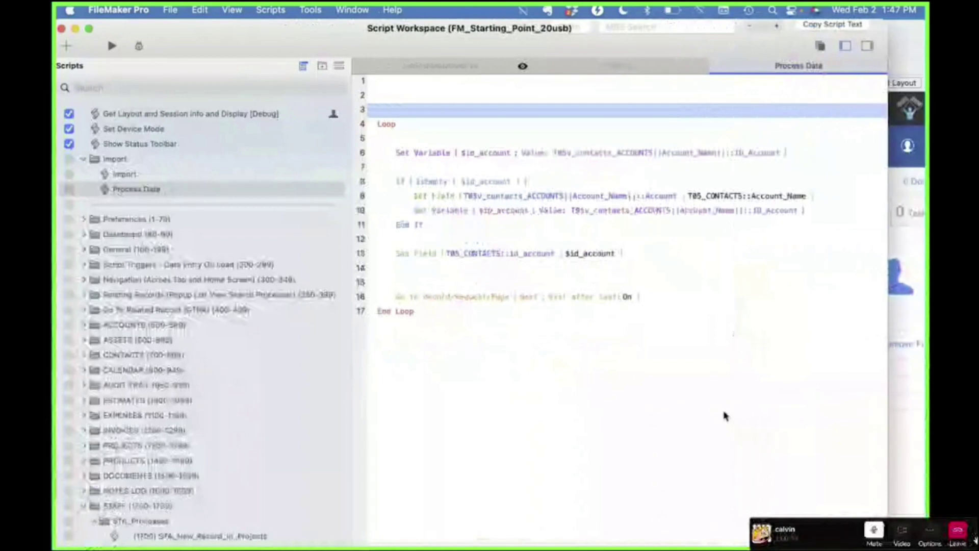
{"action": "left_click", "coordinate": [448, 284]}
{"action": "key", "text": "BackSpace"}
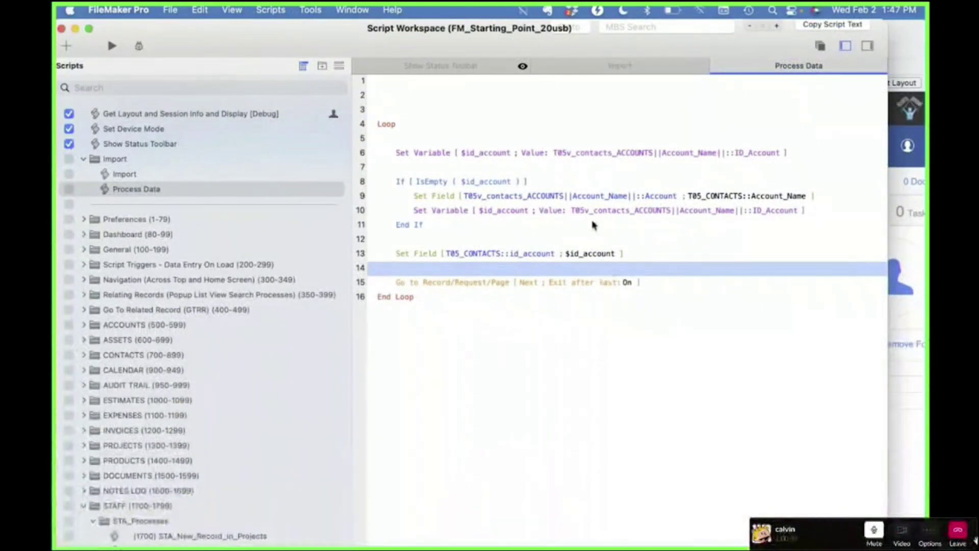
At the start of the script, add a Go to Layout step for the mouse layout L300a_CONTACTS_Data_Entry.
{"action": "left_click", "coordinate": [902, 164]}
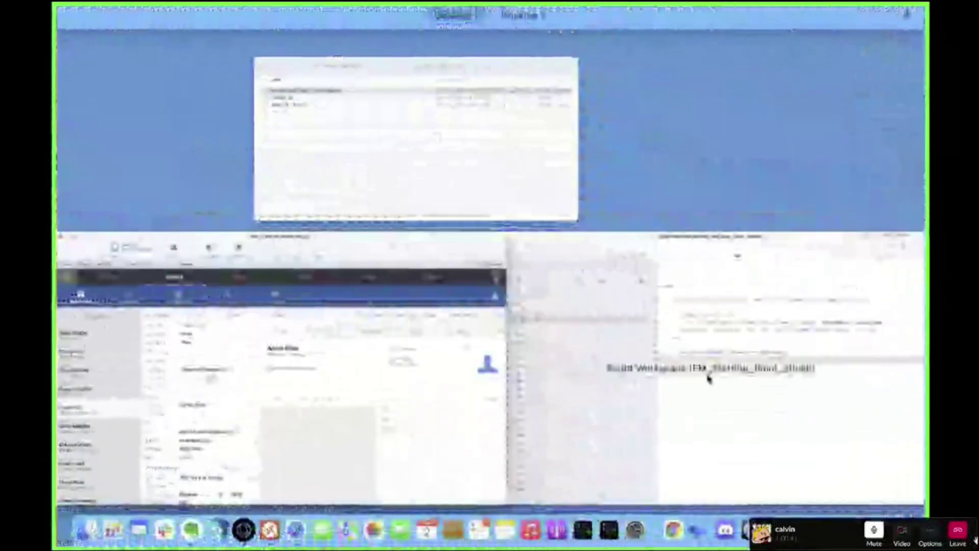
{"action": "left_click", "coordinate": [706, 372]}
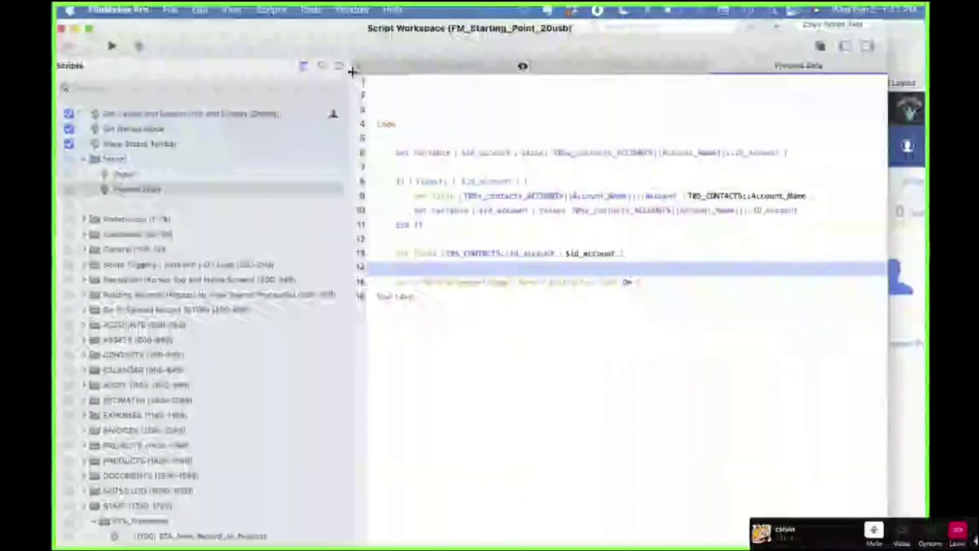
{"action": "left_click", "coordinate": [390, 96]}
{"action": "key", "text": "Return"}
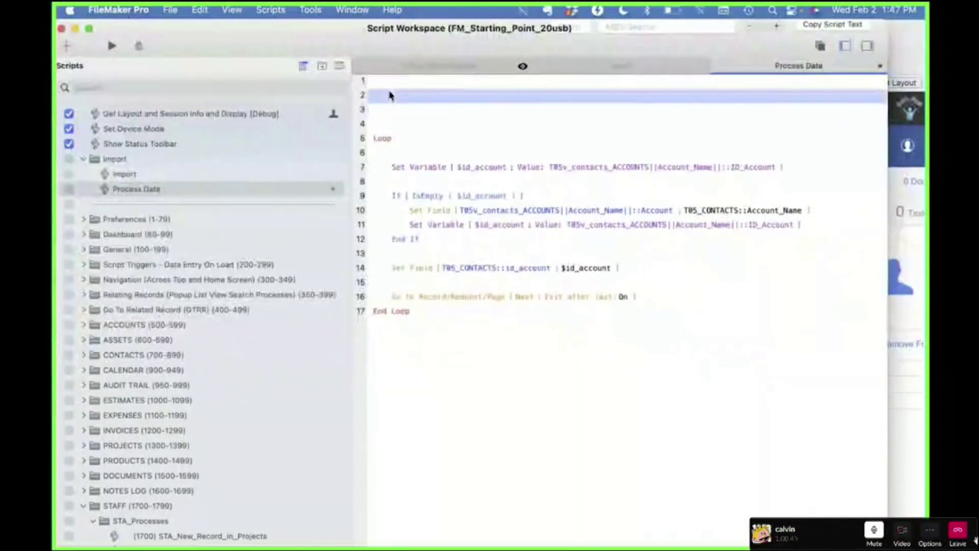
{"action": "type", "text": "go to l"}
{"action": "key", "text": "Return"}
{"action": "left_click", "coordinate": [452, 97]}
{"action": "left_click", "coordinate": [484, 122]}
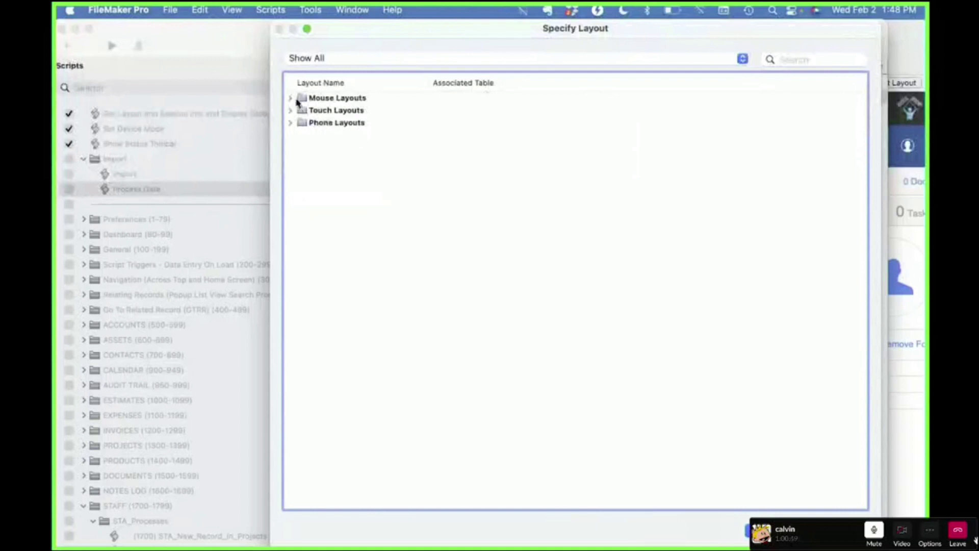
{"action": "left_click", "coordinate": [290, 98]}
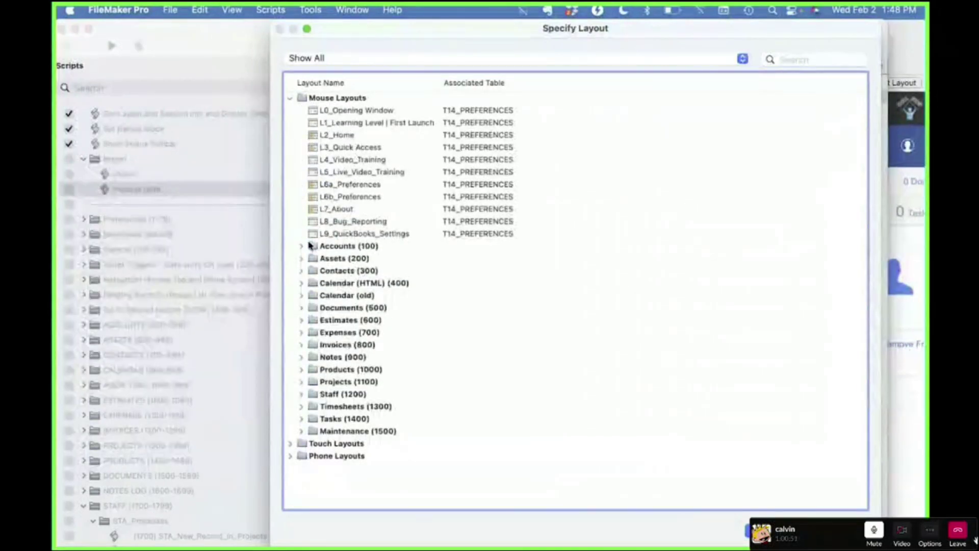
{"action": "left_click", "coordinate": [301, 271]}
{"action": "double_click", "coordinate": [337, 283]}
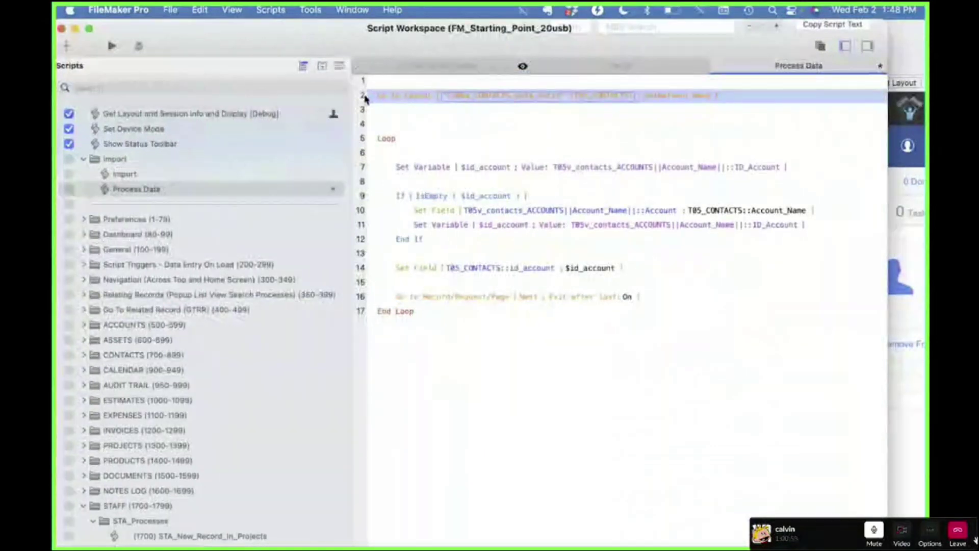
Below Go to Layout, add a Go to Record/Request/Page step set to First, and save the script.
{"action": "key", "text": "Return"}
{"action": "type", "text": "go to"}
{"action": "key", "text": "Down"}
{"action": "key", "text": "Down"}
{"action": "key", "text": "Down"}
{"action": "key", "text": "Down"}
{"action": "key", "text": "Down"}
{"action": "key", "text": "Down"}
{"action": "key", "text": "Return"}
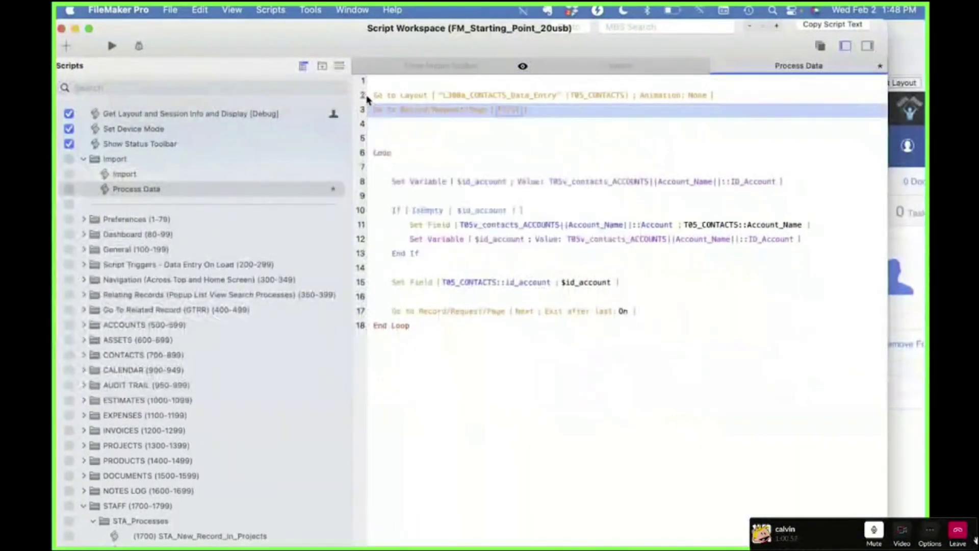
{"action": "left_click", "coordinate": [515, 111]}
{"action": "left_click", "coordinate": [512, 112]}
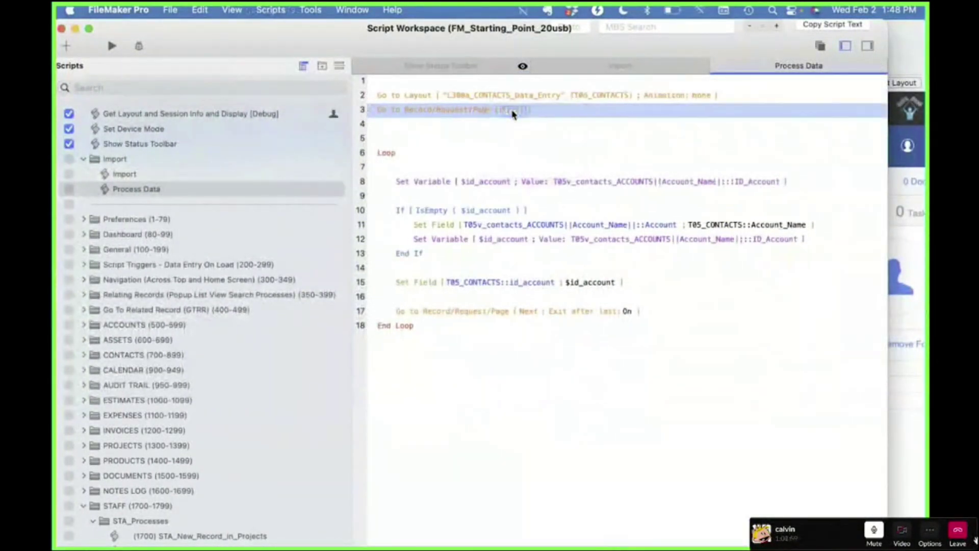
Run Process Data in the Script Debugger and step through to the first Set Variable step in the loop.
{"action": "left_click", "coordinate": [140, 47]}
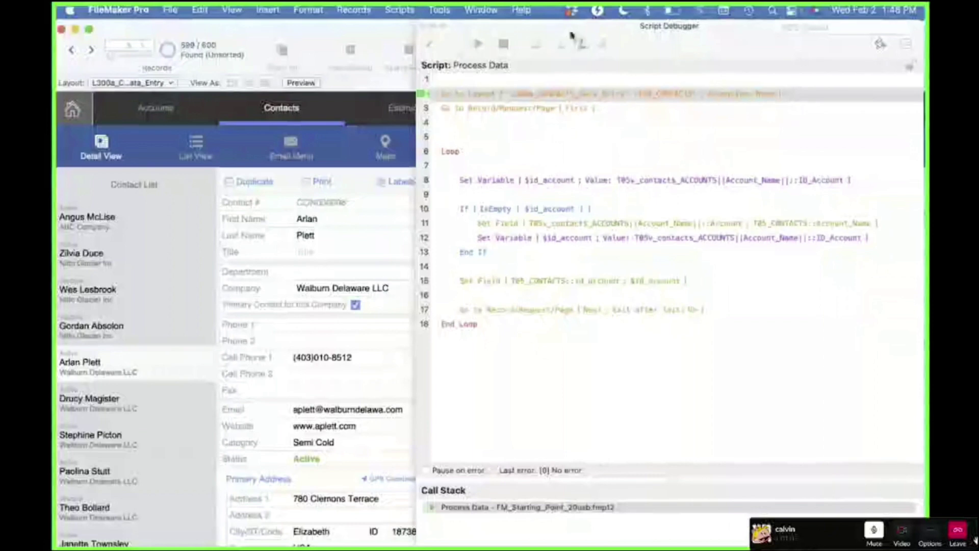
{"action": "left_click", "coordinate": [562, 45]}
{"action": "left_click", "coordinate": [562, 45]}
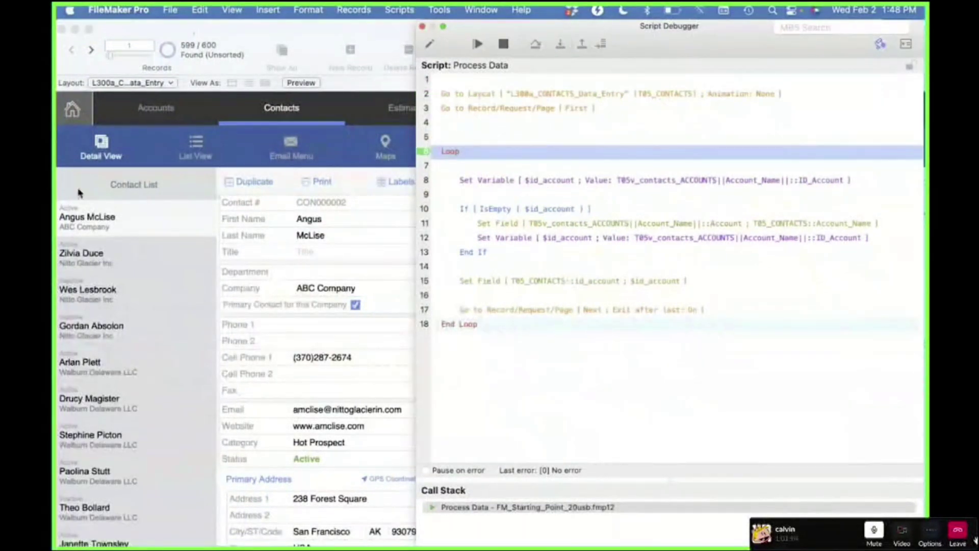
{"action": "left_click", "coordinate": [560, 46]}
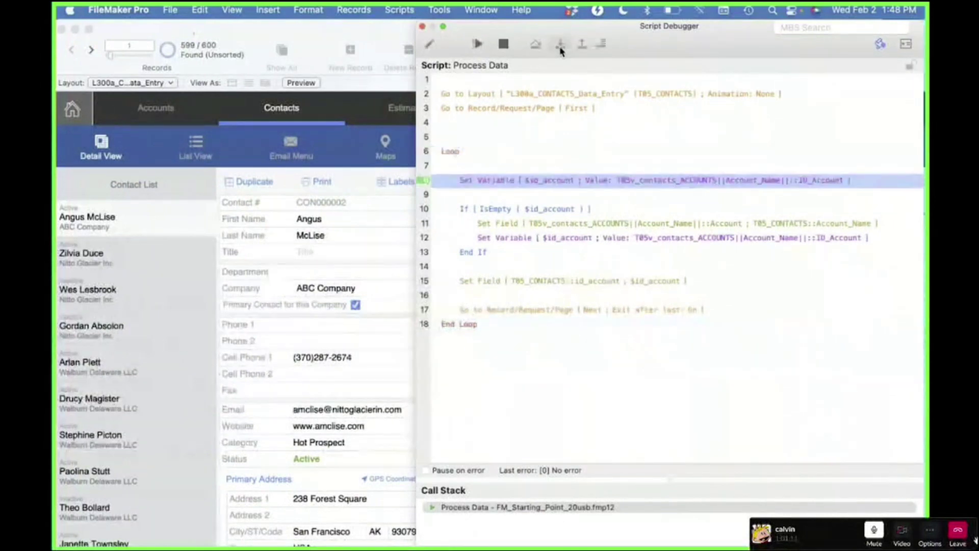
Show the current script's variables and fields in the Data Viewer, placing and resizing its window beside the debugger.
{"action": "left_click", "coordinate": [905, 44]}
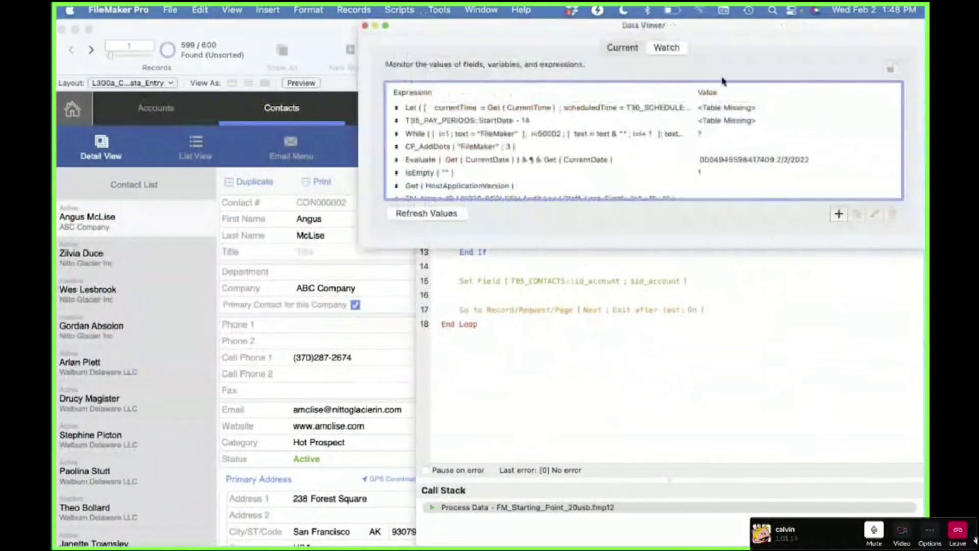
{"action": "left_click", "coordinate": [623, 47]}
{"action": "left_click_drag", "start_coordinate": [645, 25], "coordinate": [343, 24]}
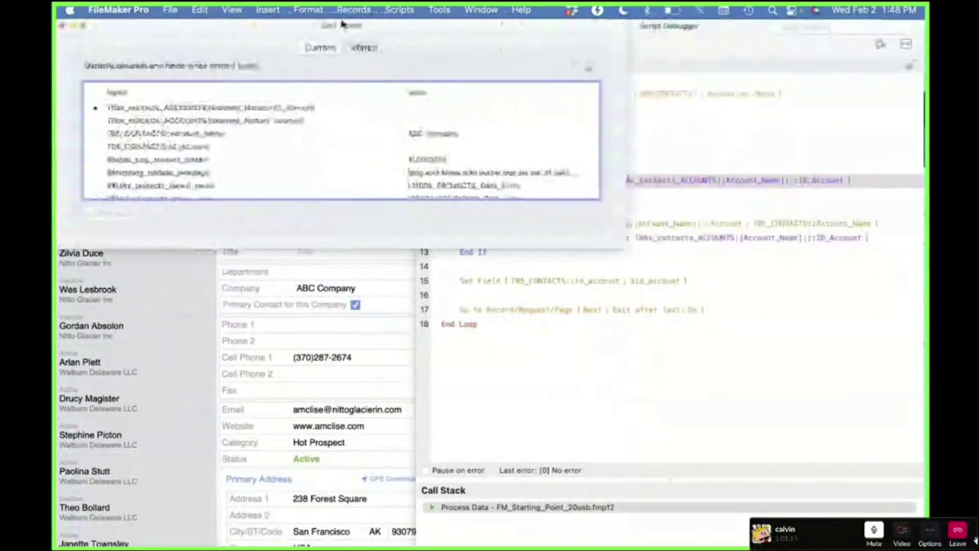
{"action": "left_click_drag", "start_coordinate": [624, 249], "coordinate": [472, 502]}
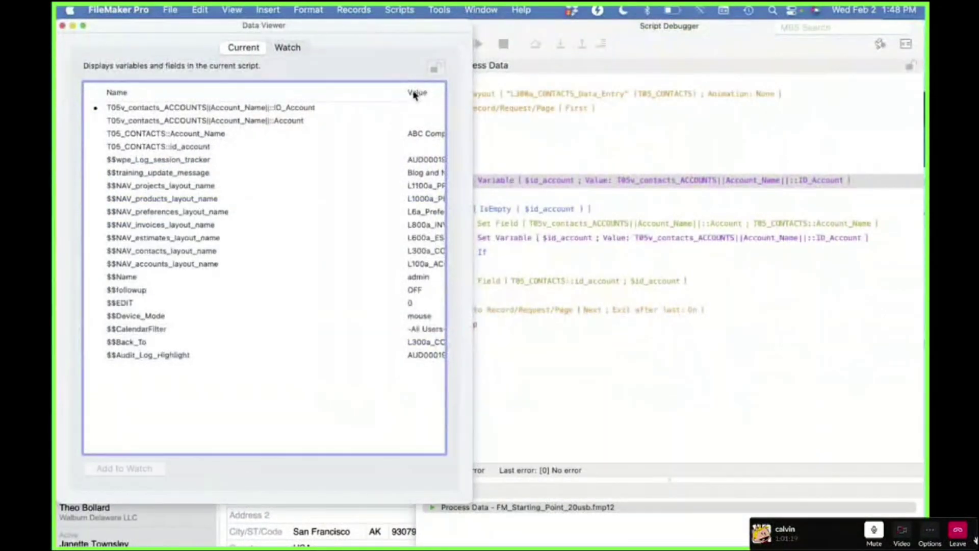
Narrow the Name column in the Data Viewer and resize its window so the values are readable.
{"action": "left_click_drag", "start_coordinate": [405, 92], "coordinate": [329, 93]}
{"action": "left_click_drag", "start_coordinate": [474, 135], "coordinate": [485, 135]}
{"action": "left_click_drag", "start_coordinate": [482, 495], "coordinate": [485, 455]}
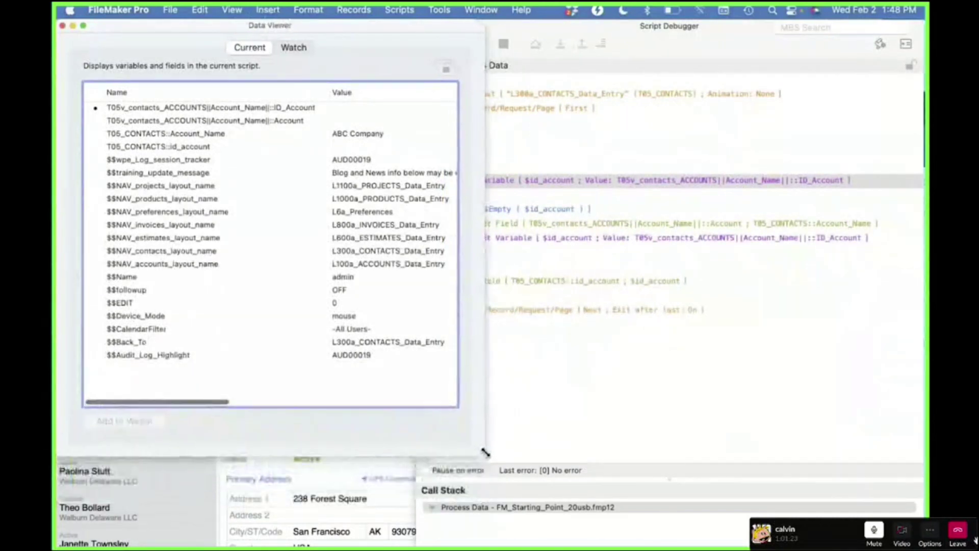
Step through the loop to the Go to Record/Request/Page step and examine the related account's ID_Account and Account values in the Data Viewer.
{"action": "left_click", "coordinate": [564, 46]}
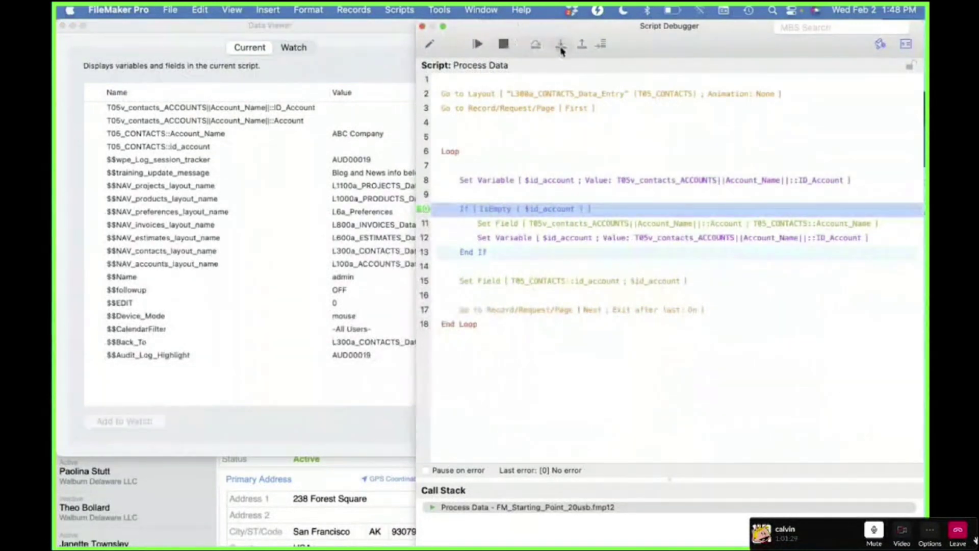
{"action": "left_click", "coordinate": [561, 47]}
{"action": "left_click", "coordinate": [561, 46]}
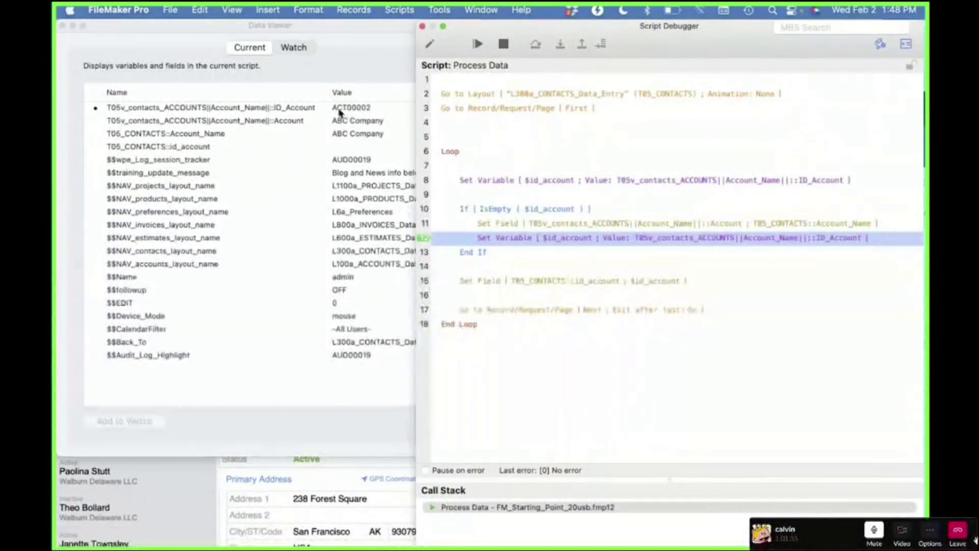
{"action": "left_click", "coordinate": [560, 44]}
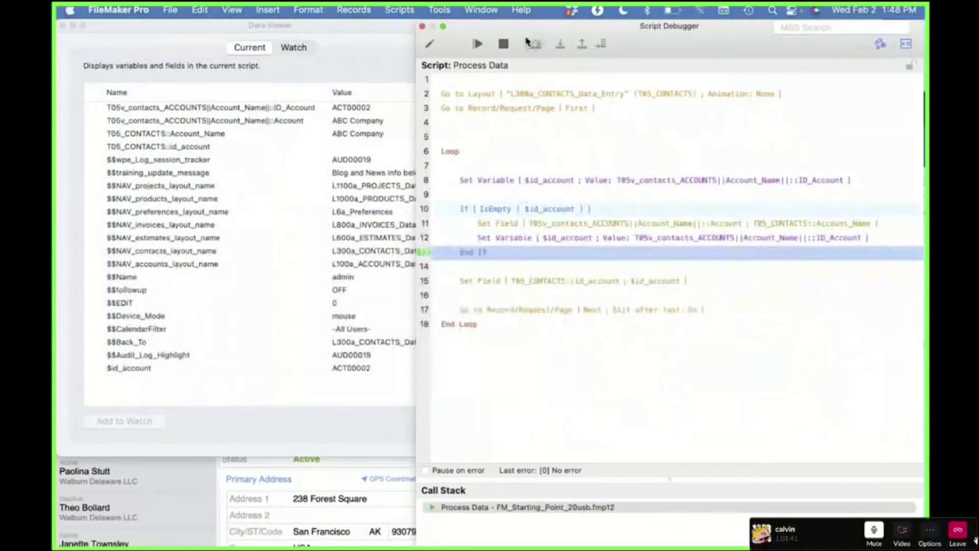
{"action": "left_click", "coordinate": [561, 45]}
{"action": "left_click", "coordinate": [560, 46]}
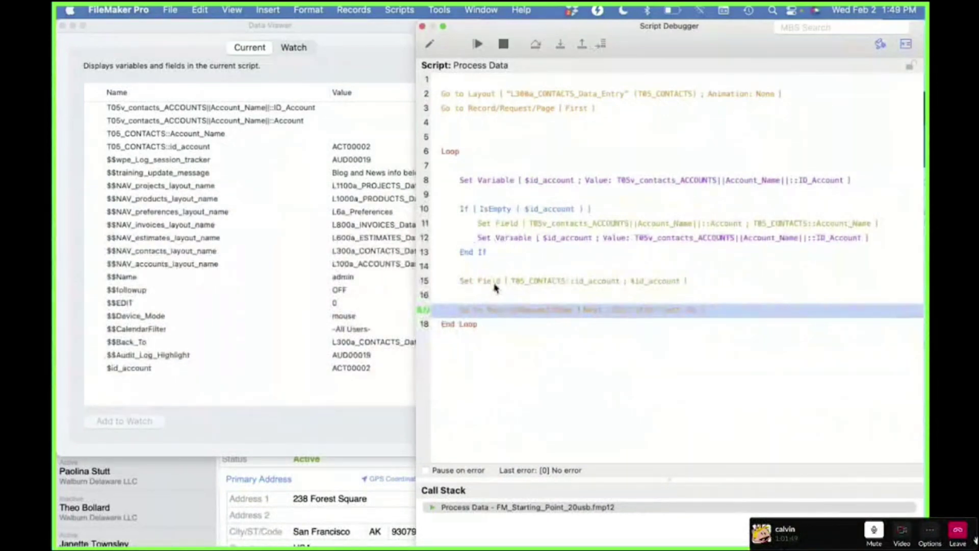
{"action": "left_click", "coordinate": [322, 111]}
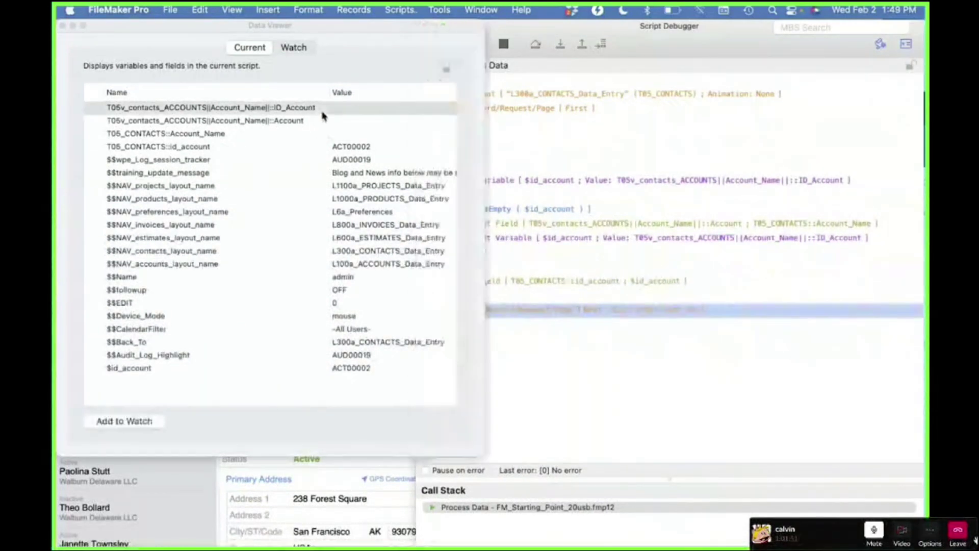
{"action": "left_click", "coordinate": [322, 123]}
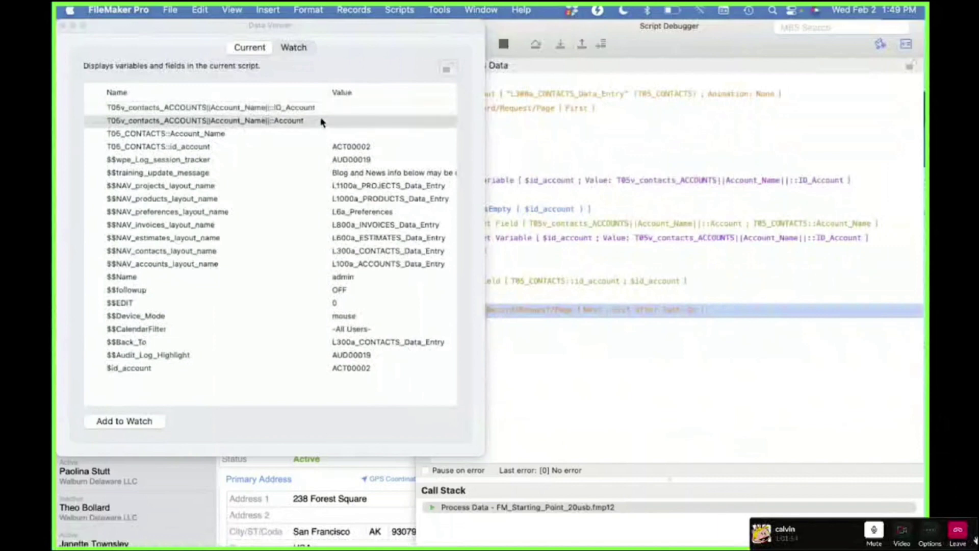
Halt the Process Data script and revert all changes to the current contact record.
{"action": "left_click", "coordinate": [62, 27]}
{"action": "left_click", "coordinate": [503, 44]}
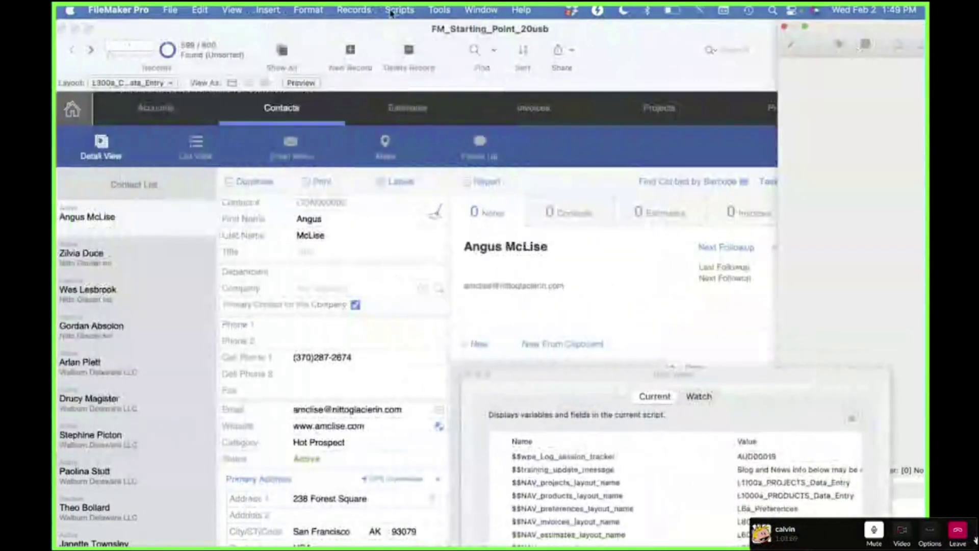
{"action": "left_click", "coordinate": [354, 10]}
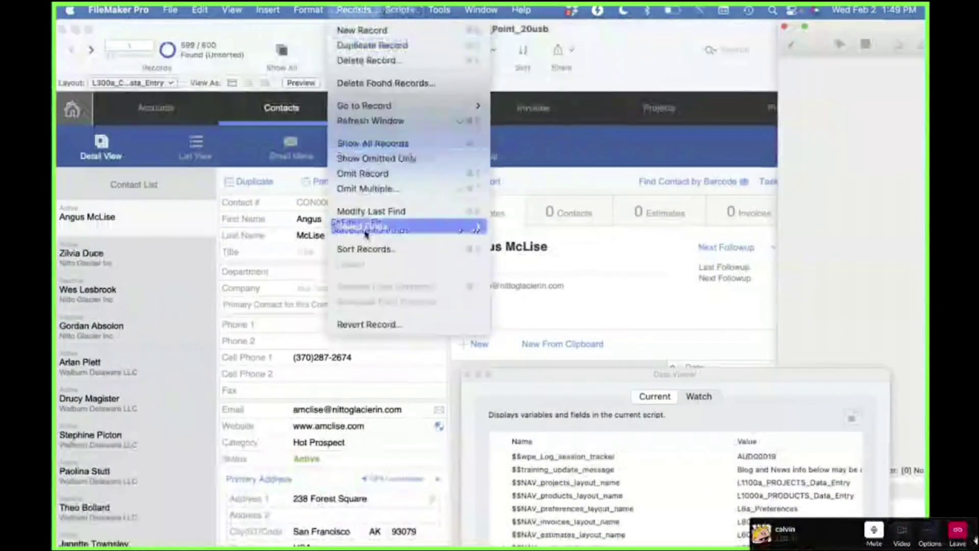
{"action": "left_click", "coordinate": [367, 324]}
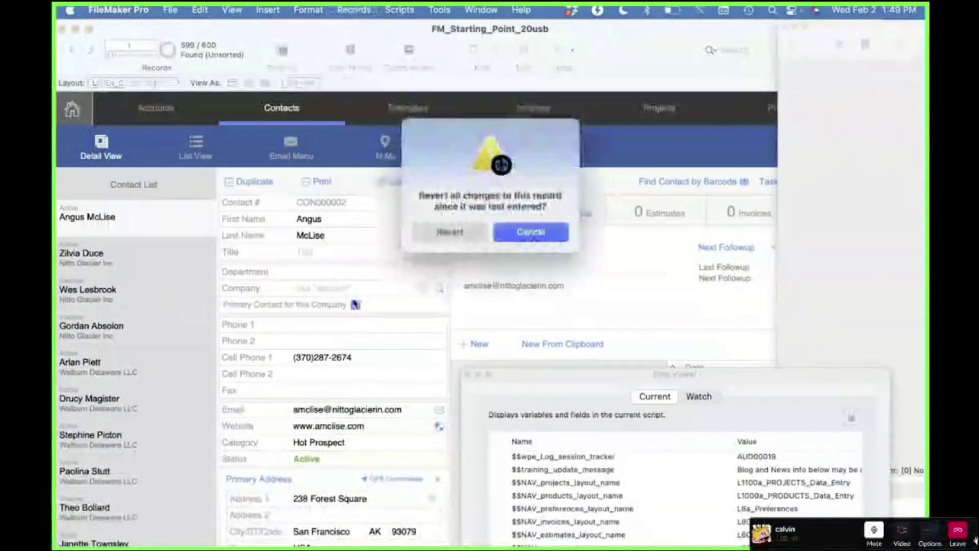
{"action": "left_click", "coordinate": [450, 232]}
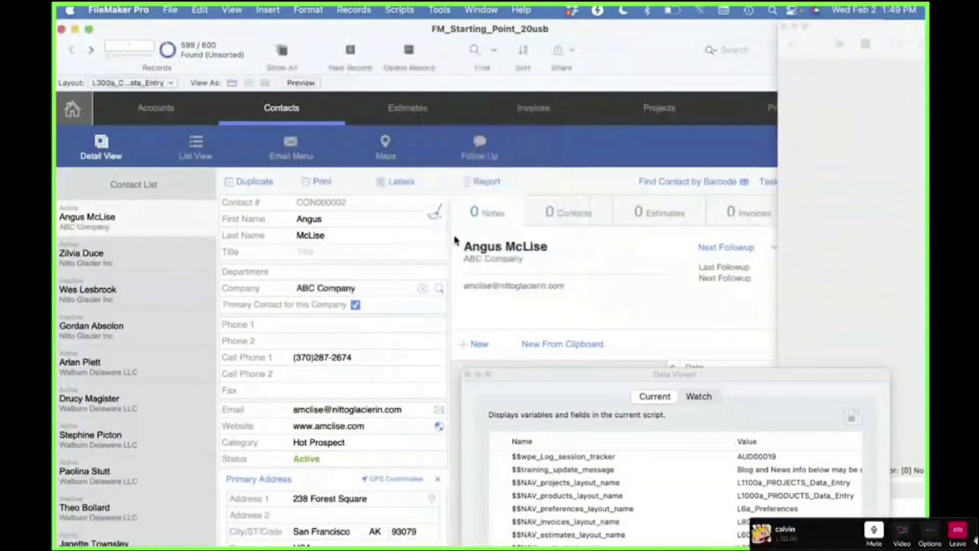
Open the Script Workspace and move the Data Viewer clear of the Process Data script steps.
{"action": "left_click_drag", "start_coordinate": [645, 375], "coordinate": [336, 93]}
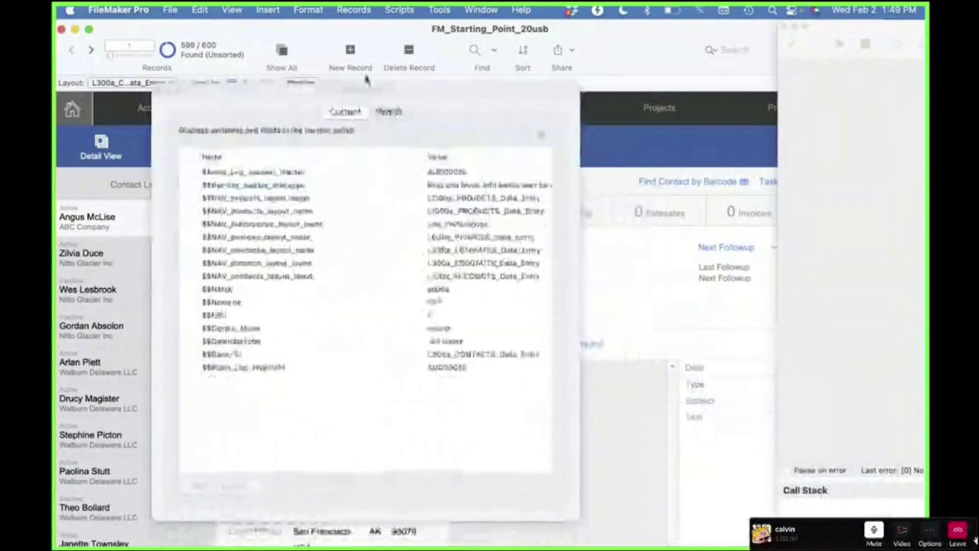
{"action": "key", "text": "super+shift+s"}
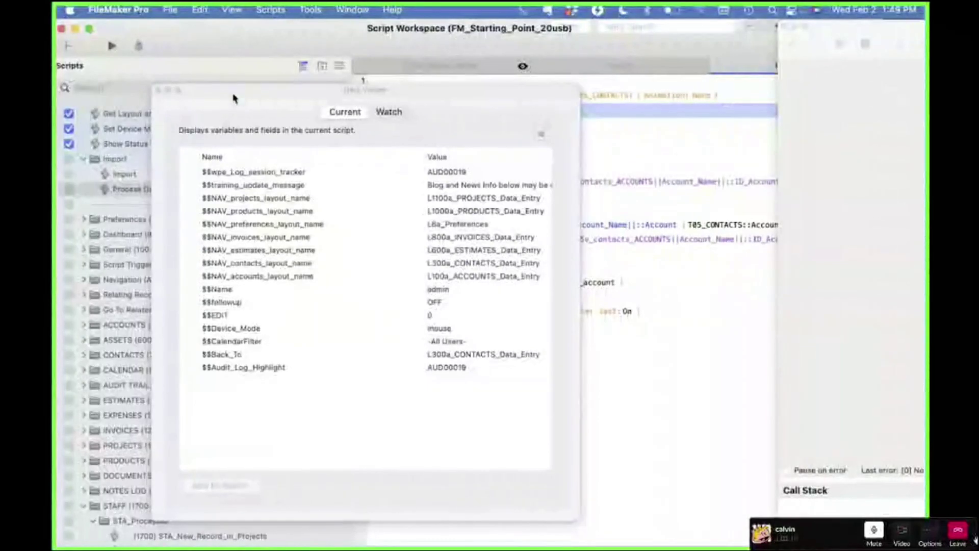
{"action": "left_click_drag", "start_coordinate": [235, 100], "coordinate": [123, 358]}
{"action": "left_click", "coordinate": [426, 255]}
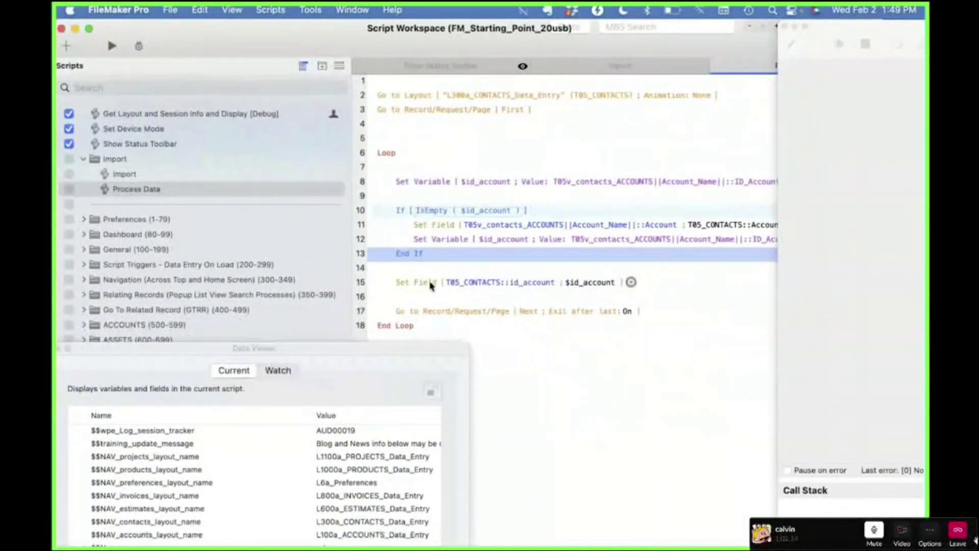
{"action": "left_click", "coordinate": [433, 285]}
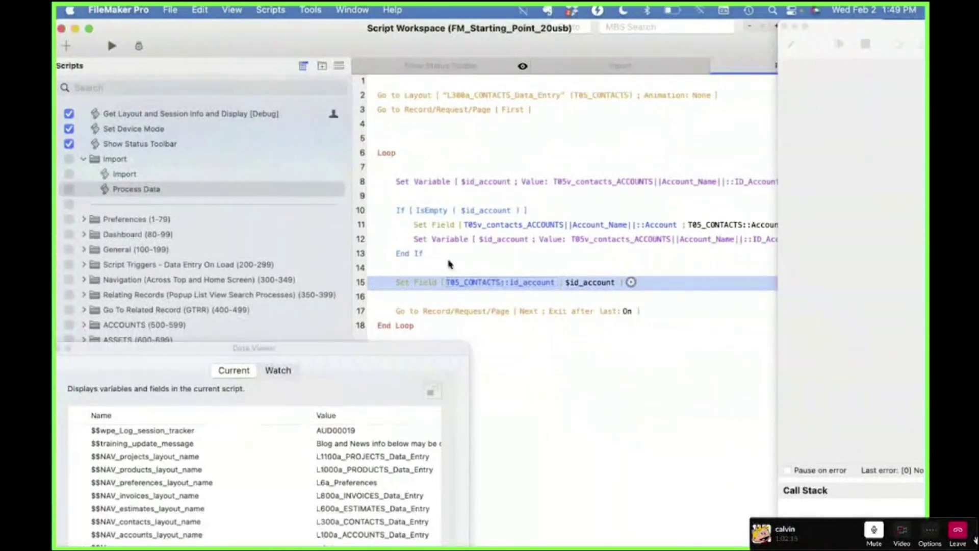
{"action": "left_click", "coordinate": [448, 184]}
{"action": "key", "text": "super+d"}
{"action": "mouse_move", "coordinate": [425, 198]}
{"action": "left_mouse_down"}
{"action": "mouse_move", "coordinate": [423, 296]}
{"action": "mouse_move", "coordinate": [402, 305]}
{"action": "left_mouse_up"}
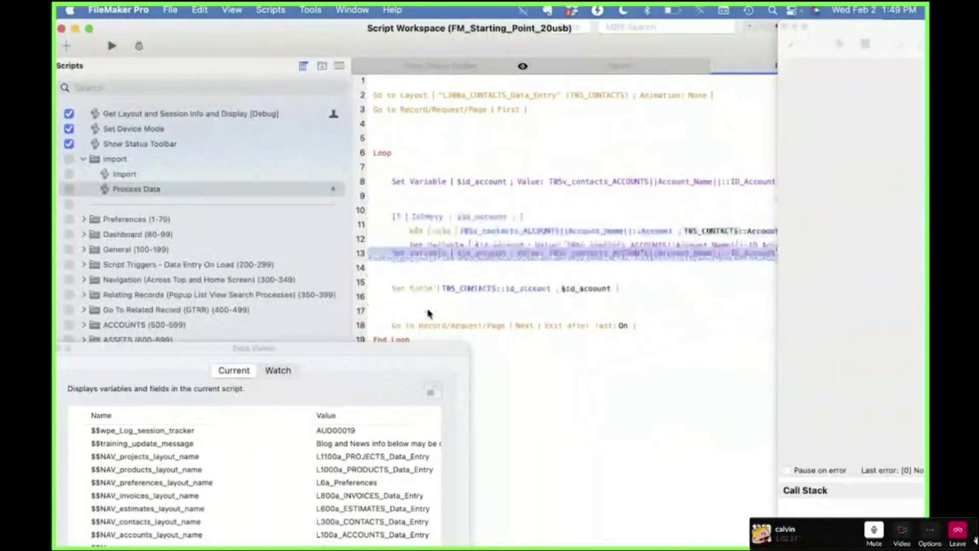
{"action": "key", "text": "BackSpace"}
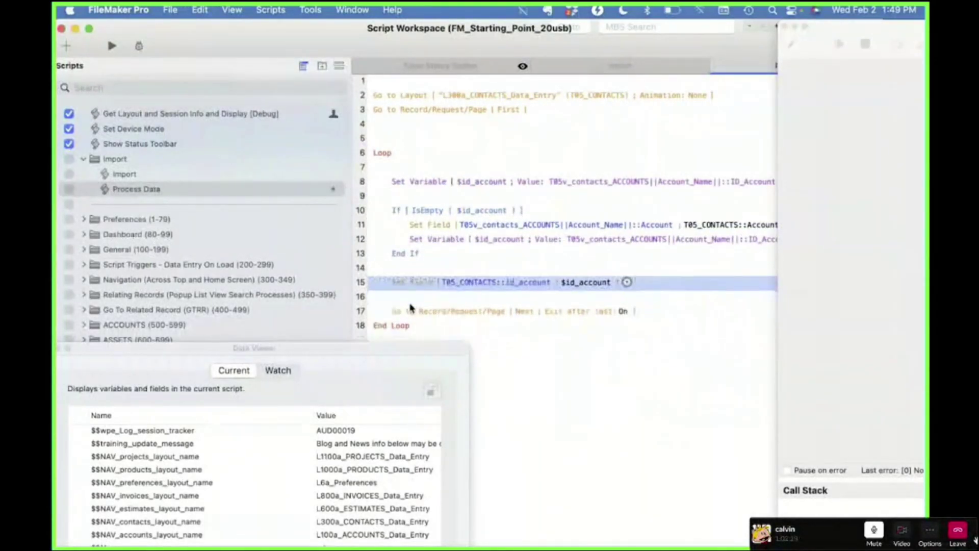
Inside the If block, add a Commit Records/Requests step with dialog off below the Set Variable step, and save the script.
{"action": "left_click", "coordinate": [421, 243]}
{"action": "key", "text": "Return"}
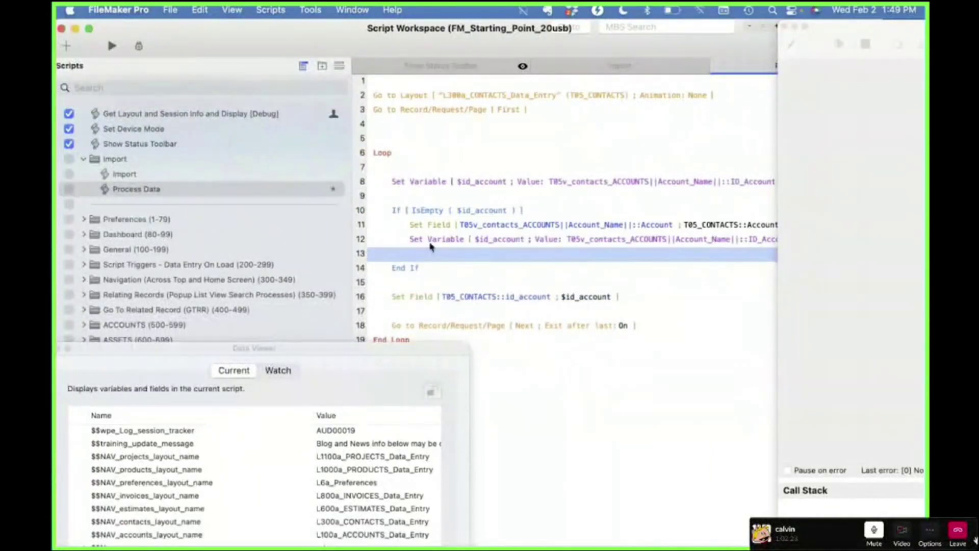
{"action": "type", "text": "comm"}
{"action": "key", "text": "Return"}
{"action": "left_click", "coordinate": [588, 253]}
{"action": "key", "text": "Down"}
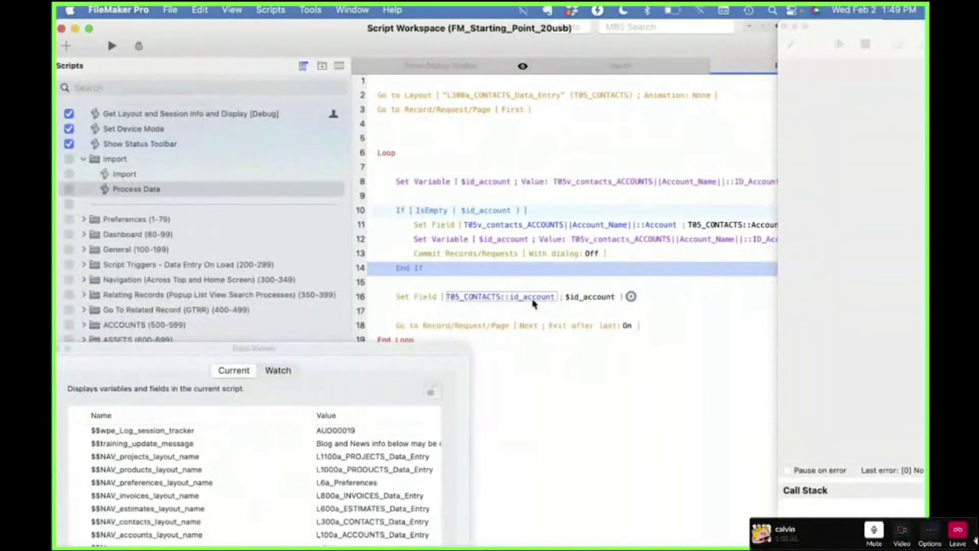
Run Process Data in the Script Debugger and arrange the debugger and Data Viewer windows side by side.
{"action": "left_click", "coordinate": [139, 46]}
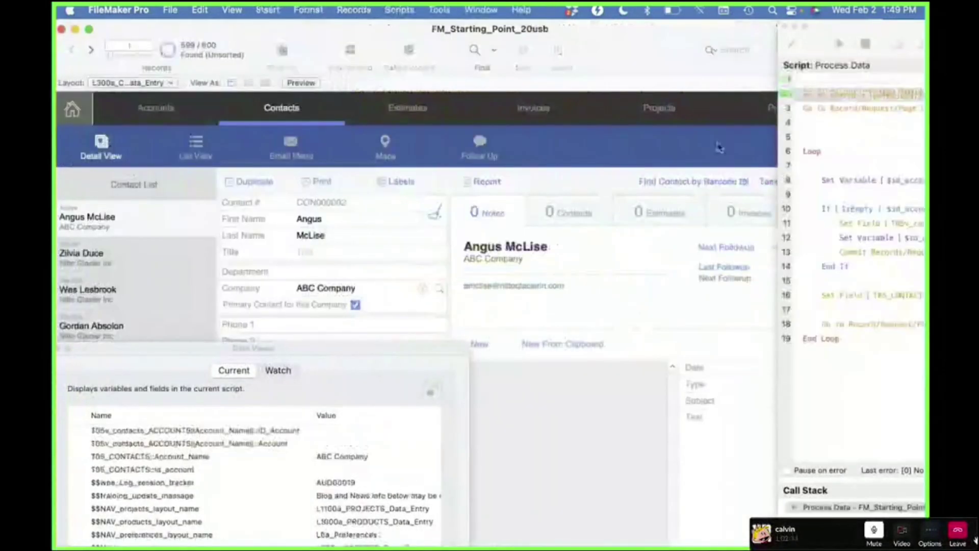
{"action": "double_click", "coordinate": [885, 29]}
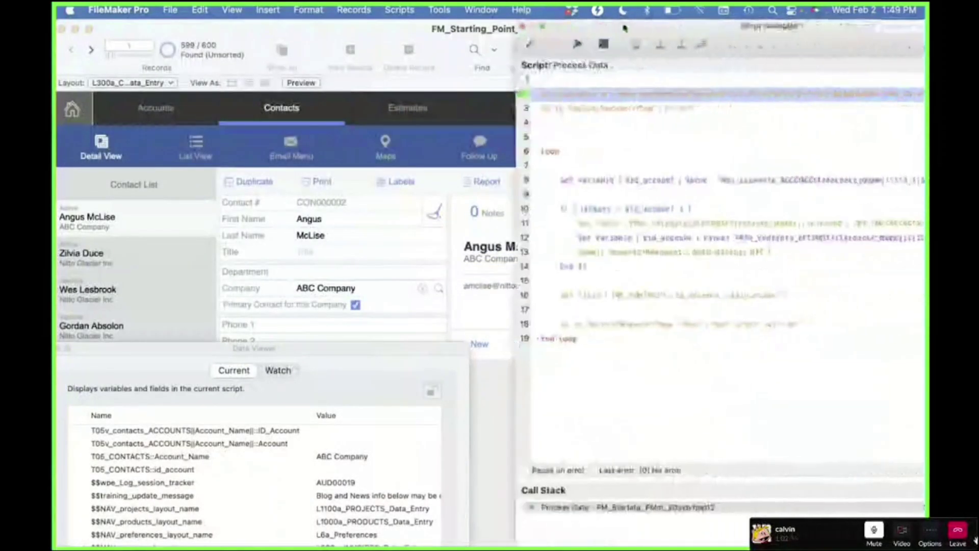
{"action": "double_click", "coordinate": [392, 351]}
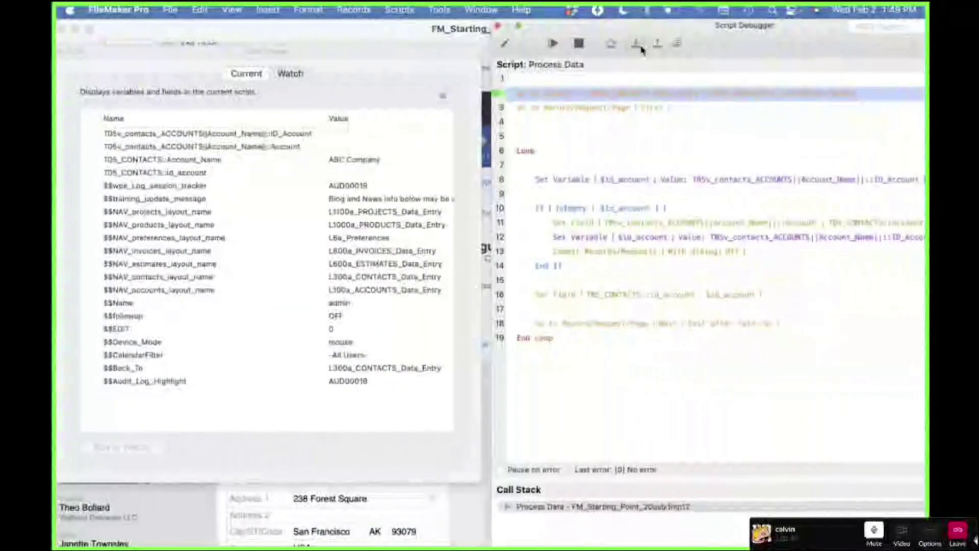
Step through the first loop pass to the Go to Record/Request/Page step and check the contact's Account_Name in the Data Viewer.
{"action": "left_click", "coordinate": [640, 47]}
{"action": "left_click", "coordinate": [641, 47]}
{"action": "left_click", "coordinate": [640, 47]}
{"action": "left_click", "coordinate": [641, 47]}
{"action": "left_click", "coordinate": [640, 47]}
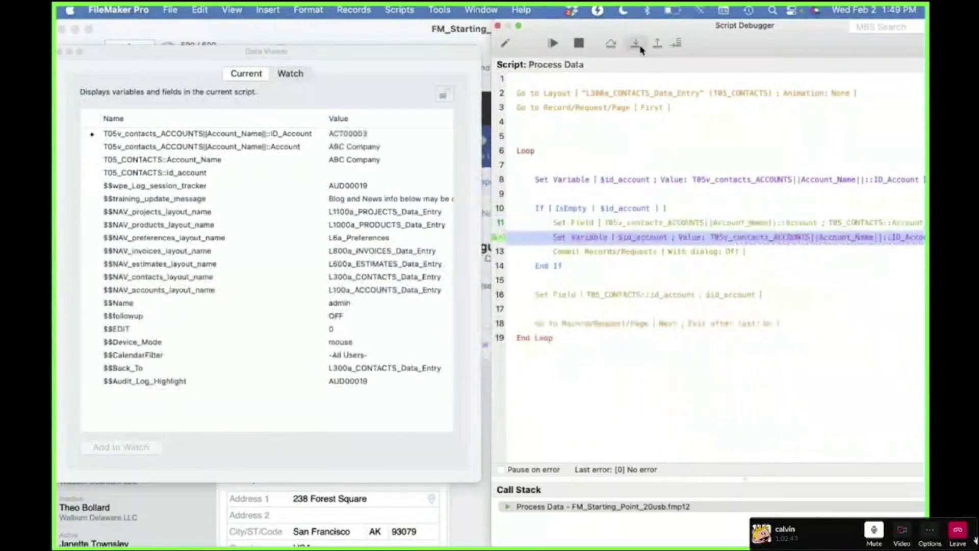
{"action": "left_click", "coordinate": [641, 47]}
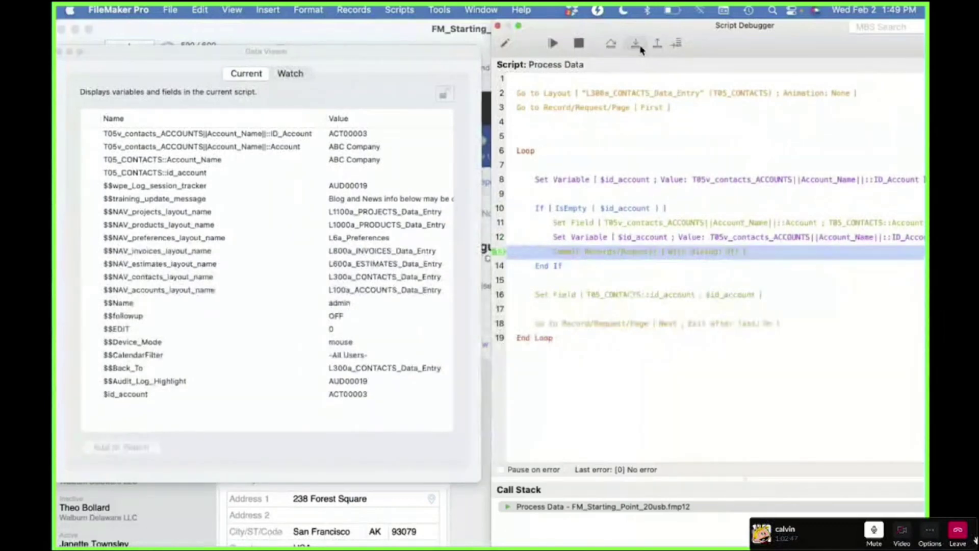
{"action": "left_click", "coordinate": [640, 47]}
{"action": "left_click", "coordinate": [641, 48]}
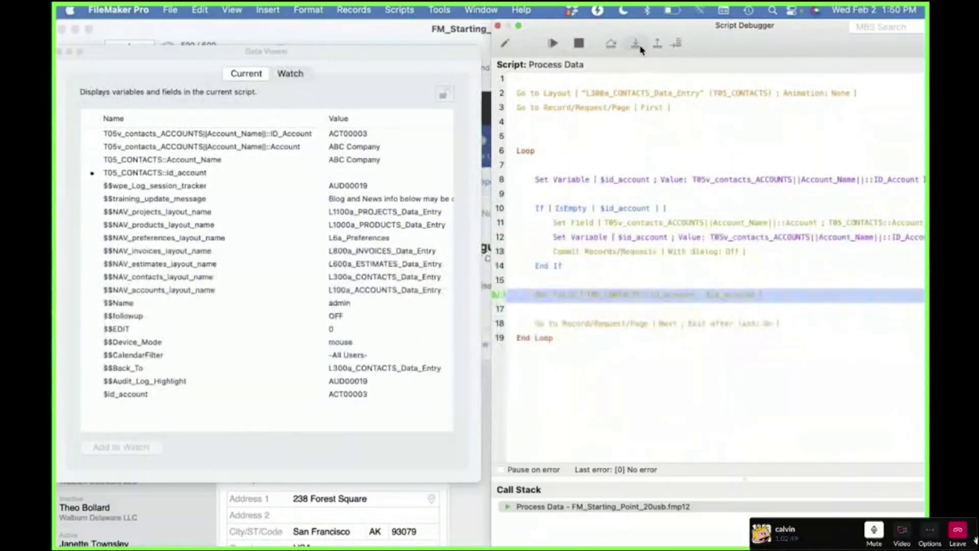
{"action": "left_click", "coordinate": [640, 47]}
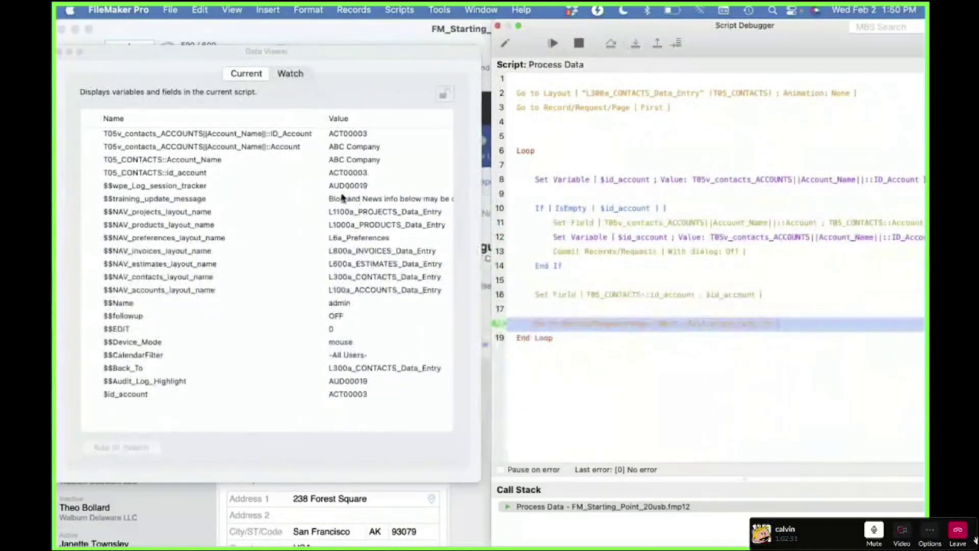
{"action": "left_click", "coordinate": [349, 161]}
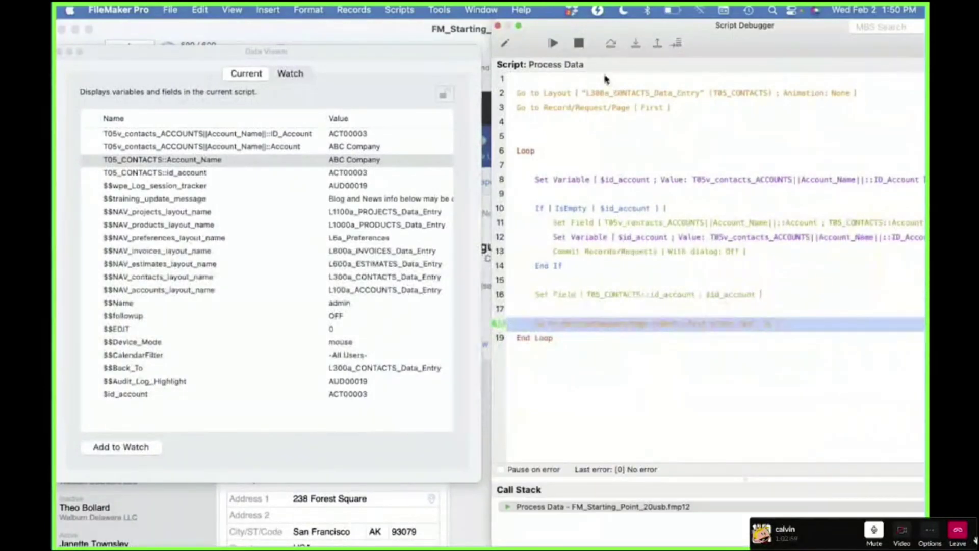
Advance to the second contact and step through its whole loop pass until the Set Variable step for the third contact.
{"action": "left_click", "coordinate": [636, 47]}
{"action": "left_click", "coordinate": [636, 46]}
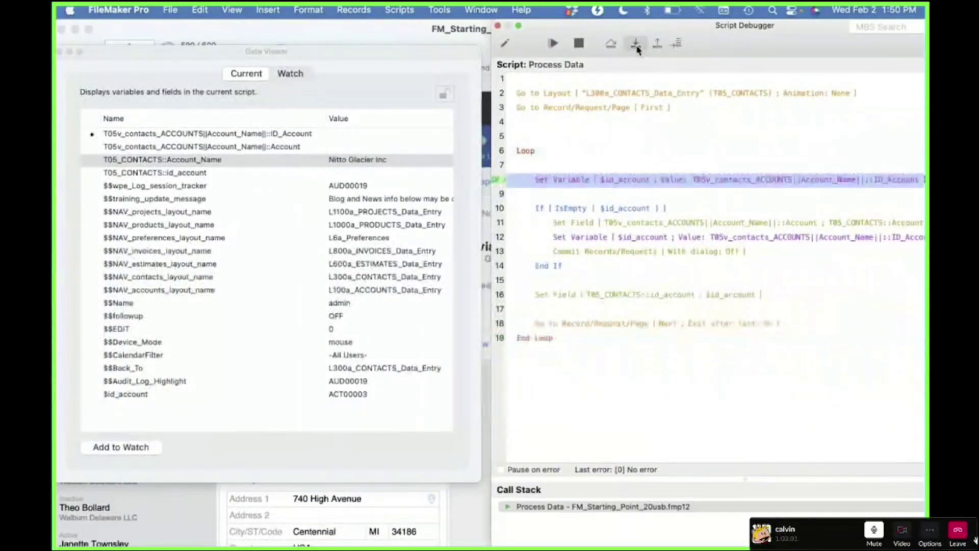
{"action": "left_click", "coordinate": [636, 47]}
{"action": "left_click", "coordinate": [636, 47]}
{"action": "left_click", "coordinate": [637, 47]}
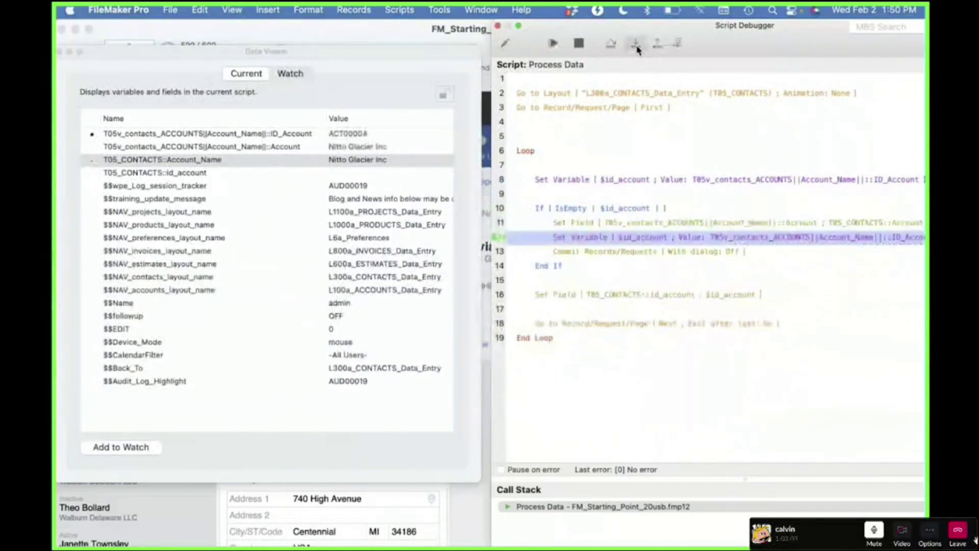
{"action": "left_click", "coordinate": [636, 47]}
{"action": "left_click", "coordinate": [636, 47]}
{"action": "left_click", "coordinate": [636, 47]}
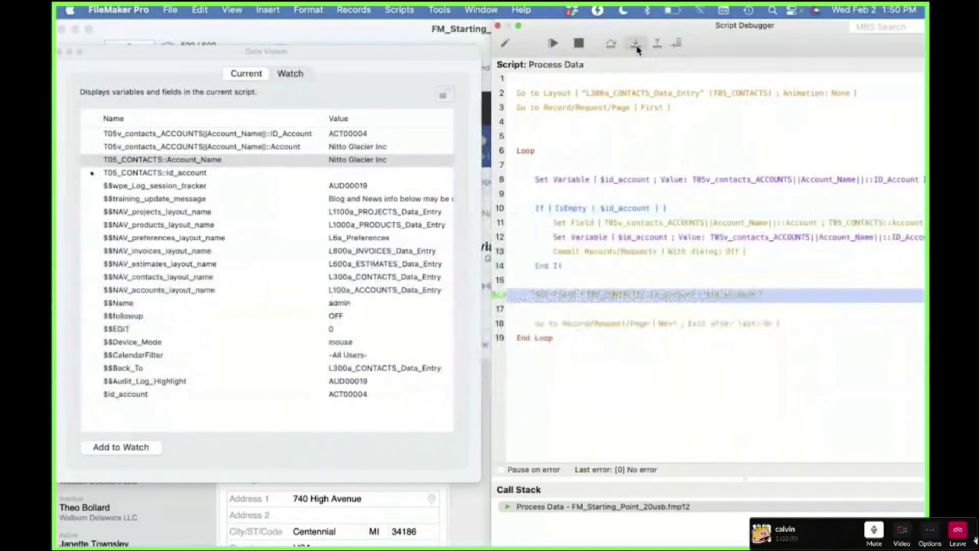
{"action": "left_click", "coordinate": [636, 47]}
{"action": "left_click", "coordinate": [637, 47]}
{"action": "left_click", "coordinate": [637, 47]}
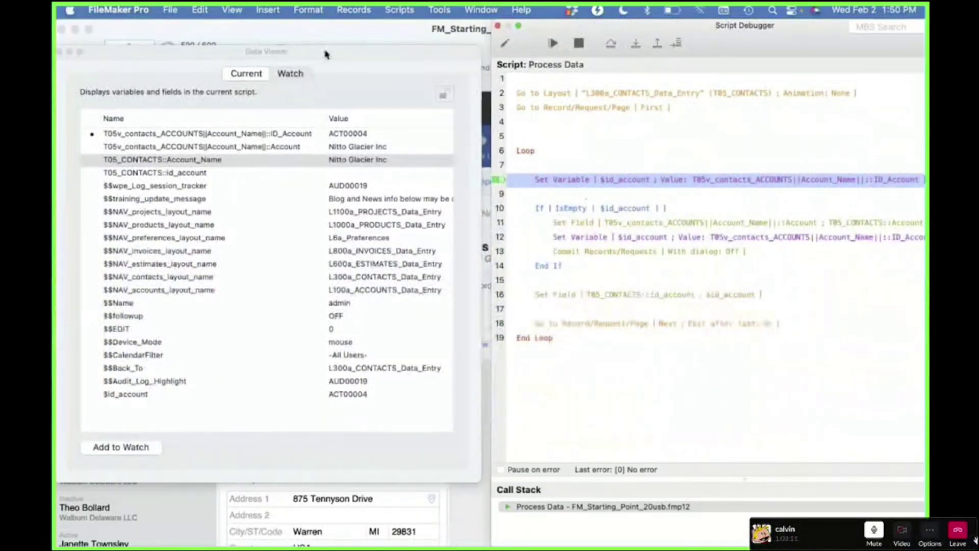
Step to the If condition for the third contact, repositioning the Data Viewer to check the contact list and the $id_account variable.
{"action": "left_click_drag", "start_coordinate": [325, 51], "coordinate": [509, 352]}
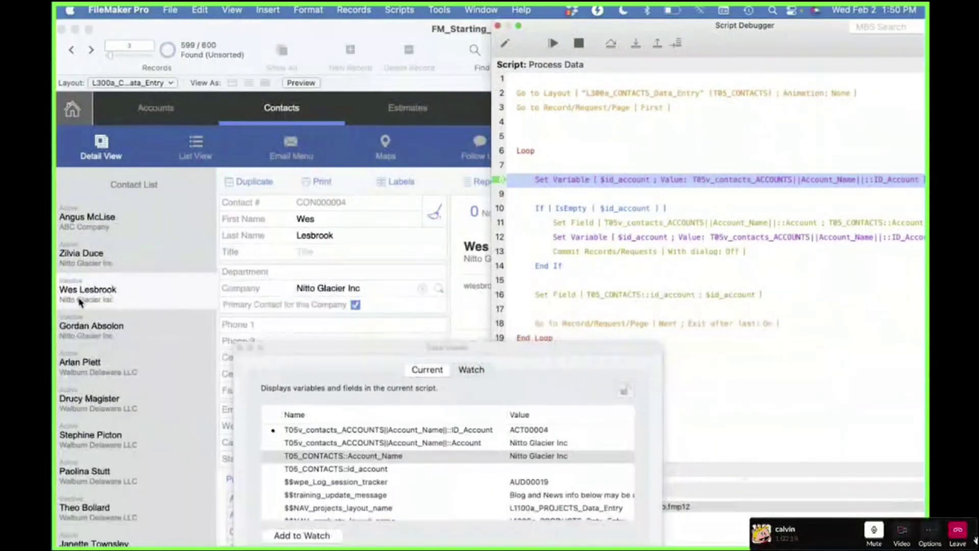
{"action": "left_click_drag", "start_coordinate": [365, 362], "coordinate": [202, 264]}
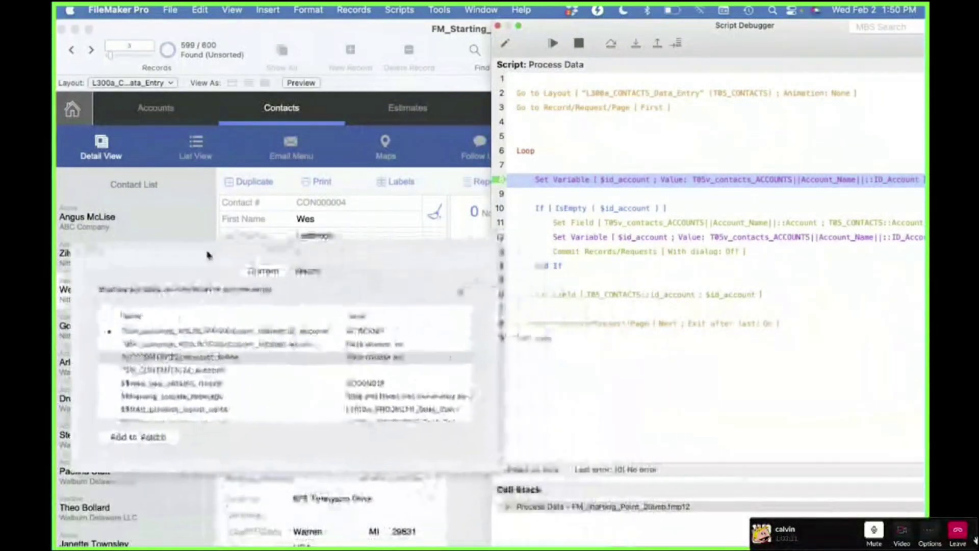
{"action": "left_click", "coordinate": [635, 48]}
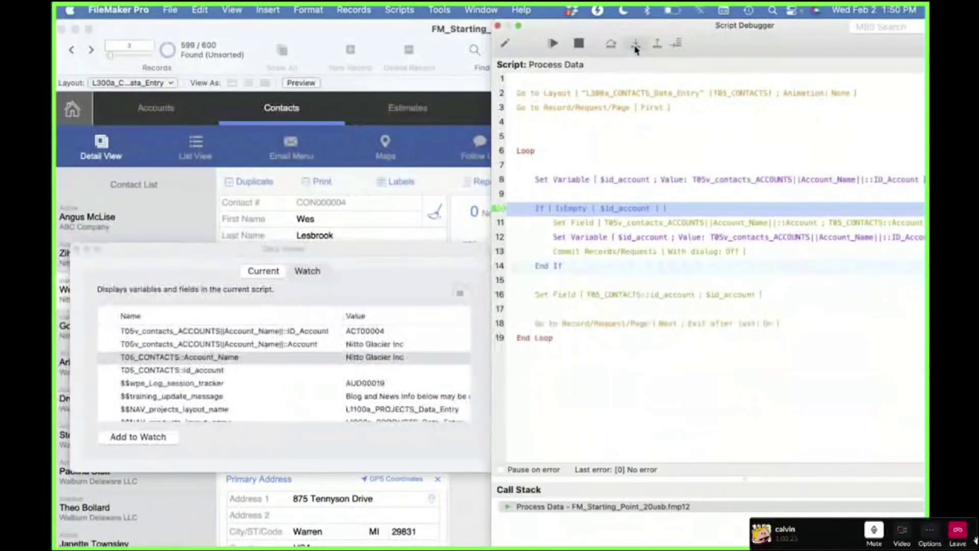
{"action": "double_click", "coordinate": [420, 243]}
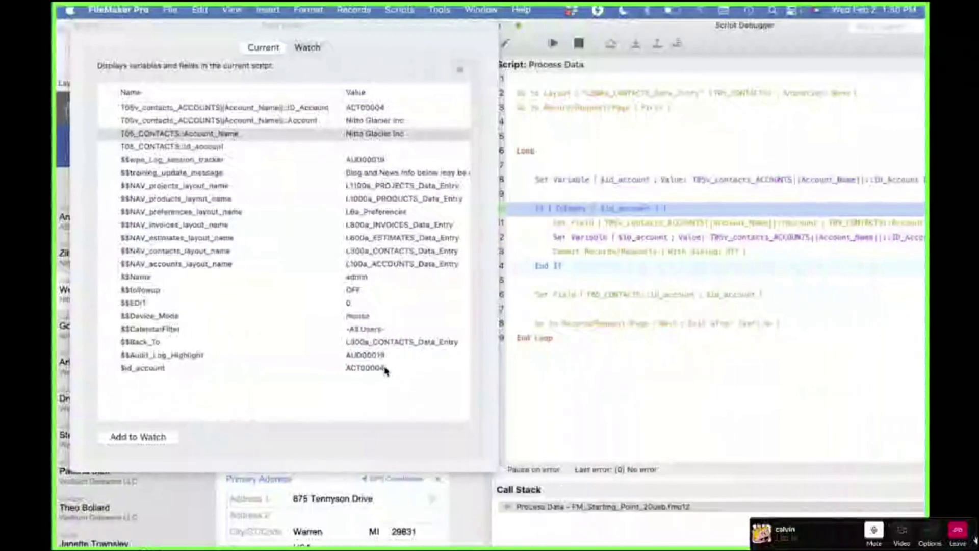
Step through the rest of the third contact's loop pass to Go to Record/Request/Page and check T05_CONTACTS::id_account in the Data Viewer.
{"action": "left_click", "coordinate": [636, 44]}
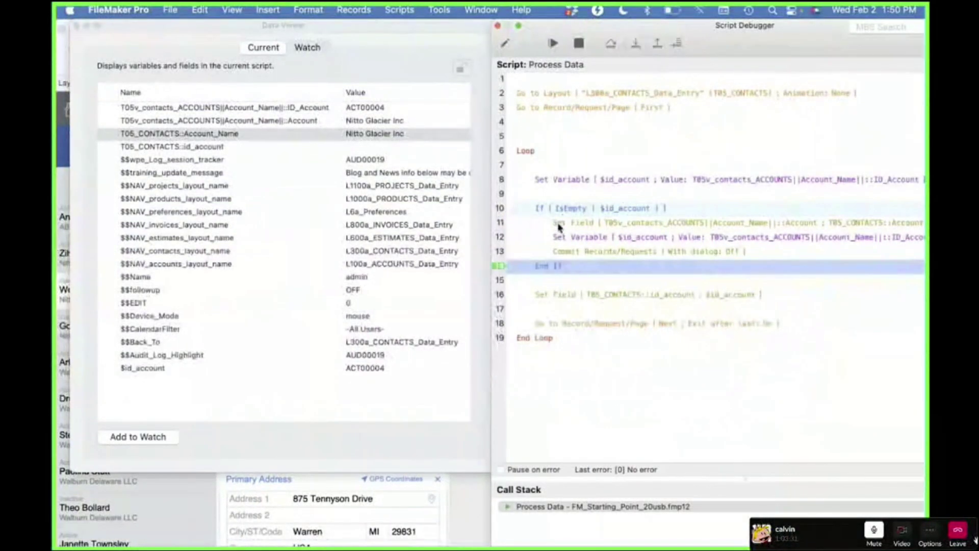
{"action": "left_click", "coordinate": [635, 44]}
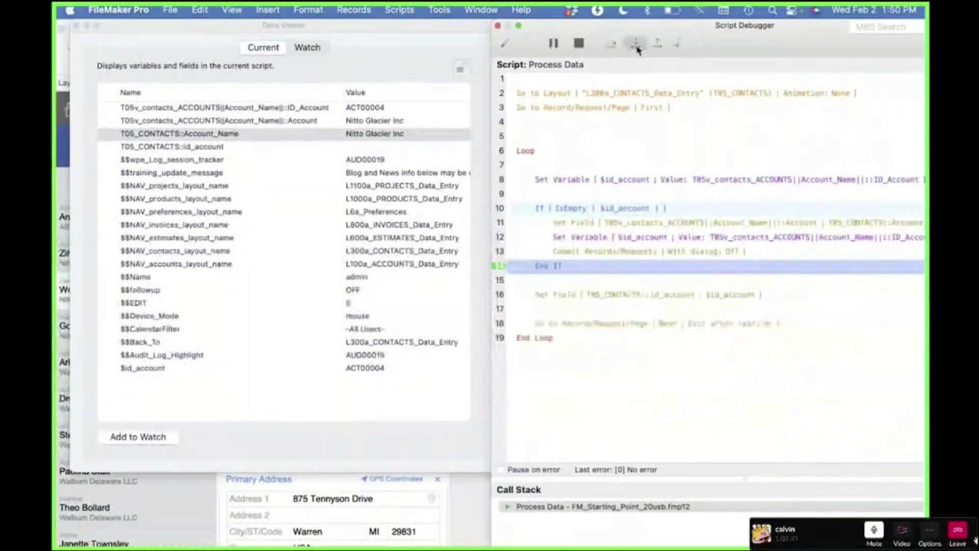
{"action": "left_click", "coordinate": [635, 44]}
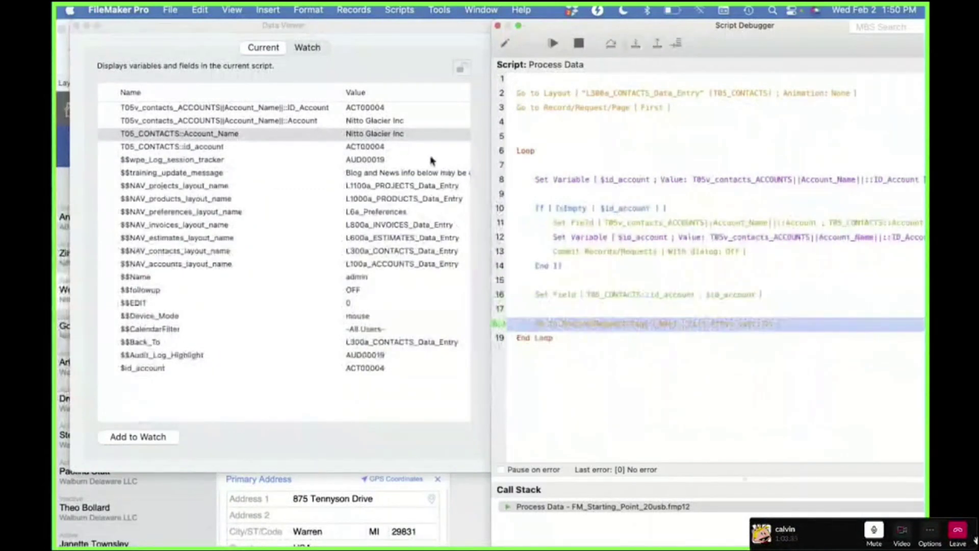
{"action": "left_click", "coordinate": [372, 147]}
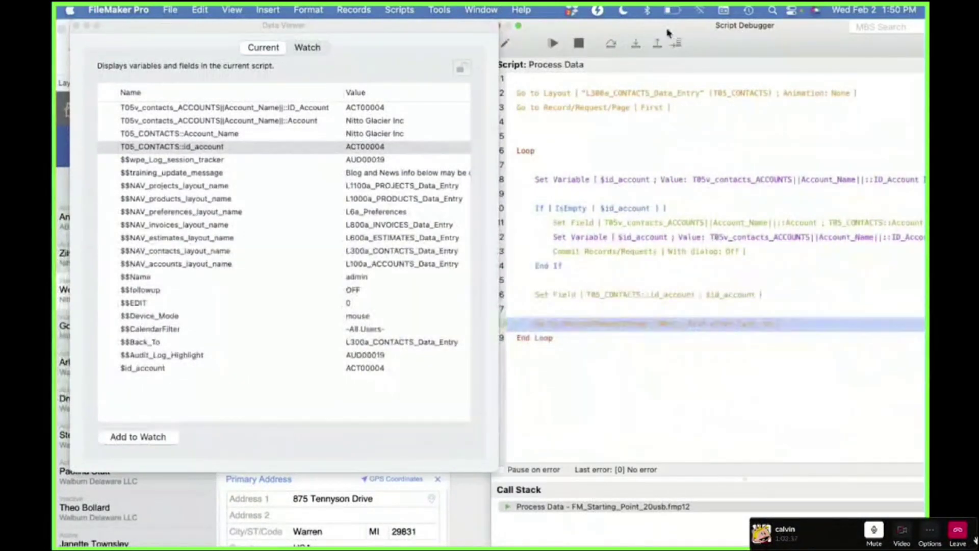
Advance to the fourth contact and step through its whole loop pass until End Loop.
{"action": "left_click", "coordinate": [636, 50]}
{"action": "left_click", "coordinate": [636, 50]}
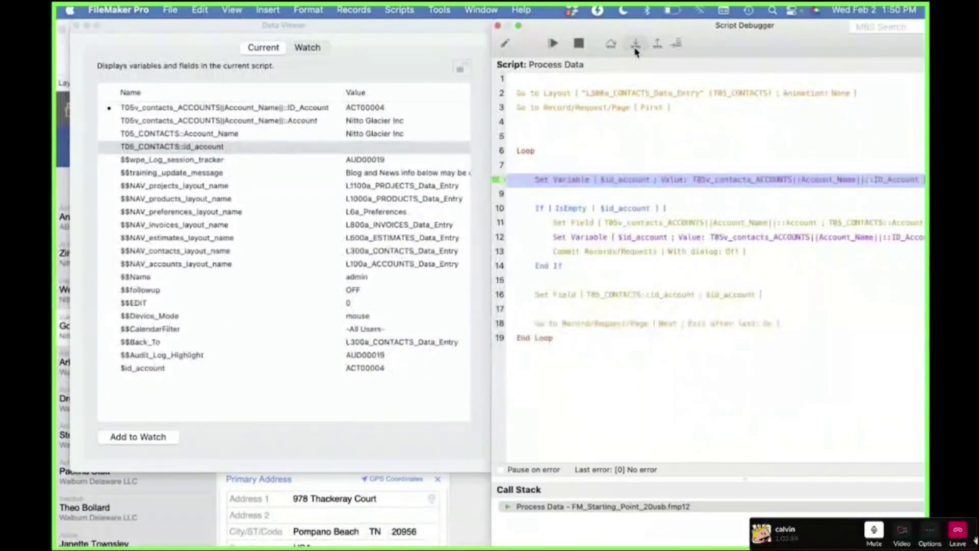
{"action": "left_click", "coordinate": [635, 45]}
{"action": "left_click", "coordinate": [636, 49]}
{"action": "left_click", "coordinate": [635, 49]}
{"action": "left_click", "coordinate": [635, 49]}
{"action": "left_click", "coordinate": [635, 46]}
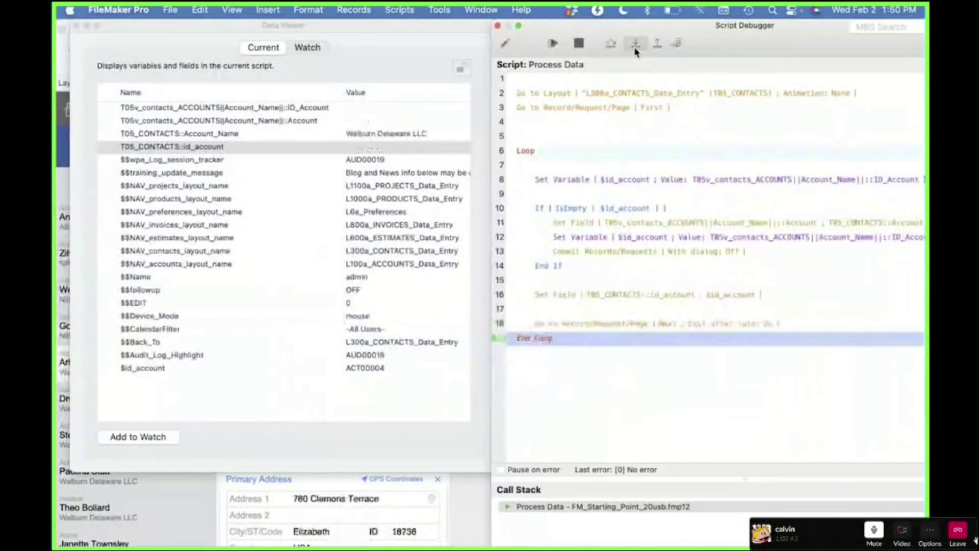
Step through the loop pass of the first Walburn Delaware LLC contact, including the If block, until the next contact's Set Variable step.
{"action": "left_click", "coordinate": [635, 46]}
{"action": "left_click", "coordinate": [635, 46]}
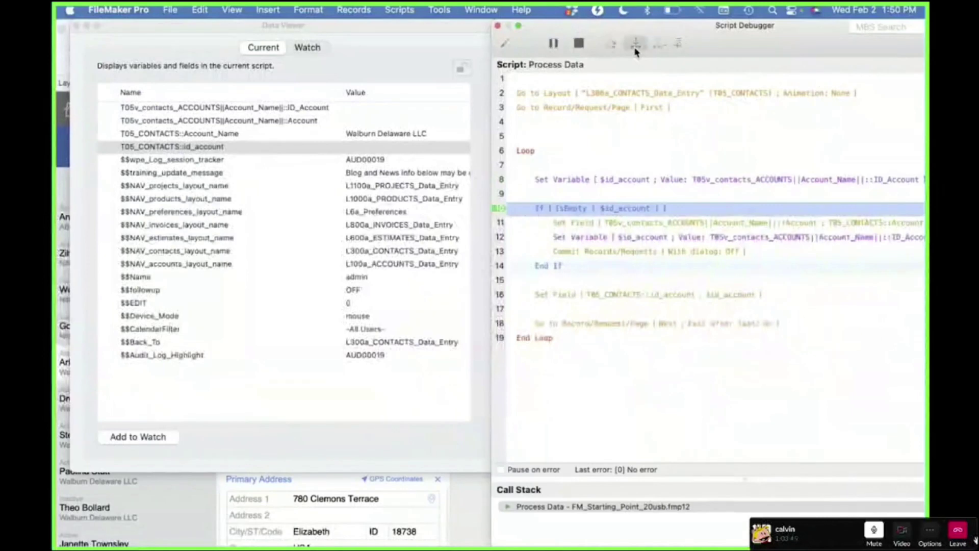
{"action": "left_click", "coordinate": [635, 46]}
{"action": "left_click", "coordinate": [635, 46]}
{"action": "left_click", "coordinate": [636, 46]}
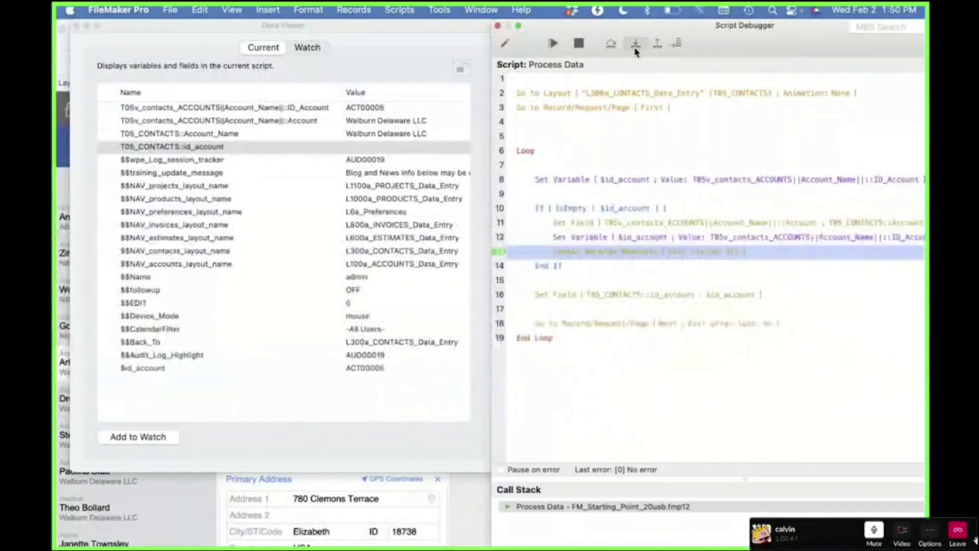
{"action": "left_click", "coordinate": [636, 46]}
{"action": "left_click", "coordinate": [635, 46]}
{"action": "left_click", "coordinate": [636, 46]}
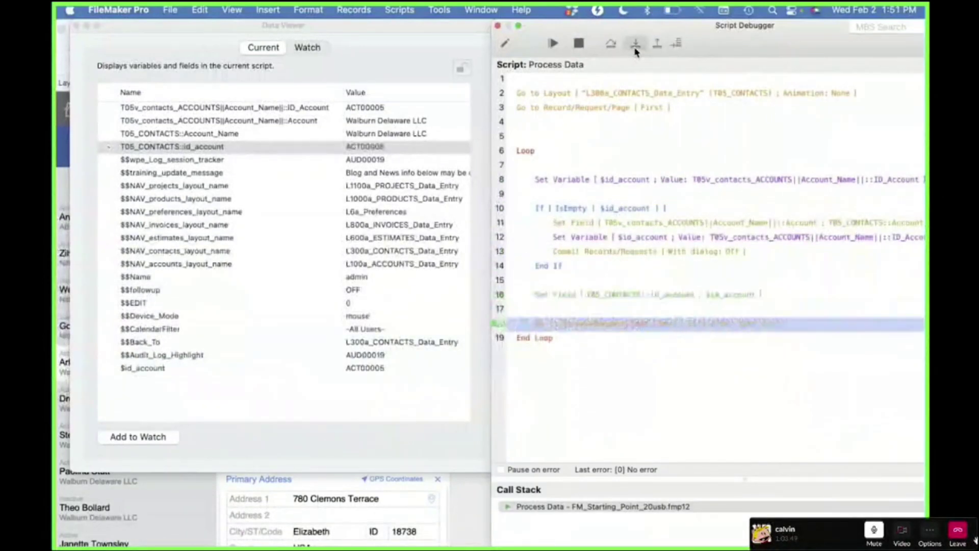
{"action": "left_click", "coordinate": [636, 46]}
{"action": "left_click", "coordinate": [636, 46]}
{"action": "left_click", "coordinate": [636, 46]}
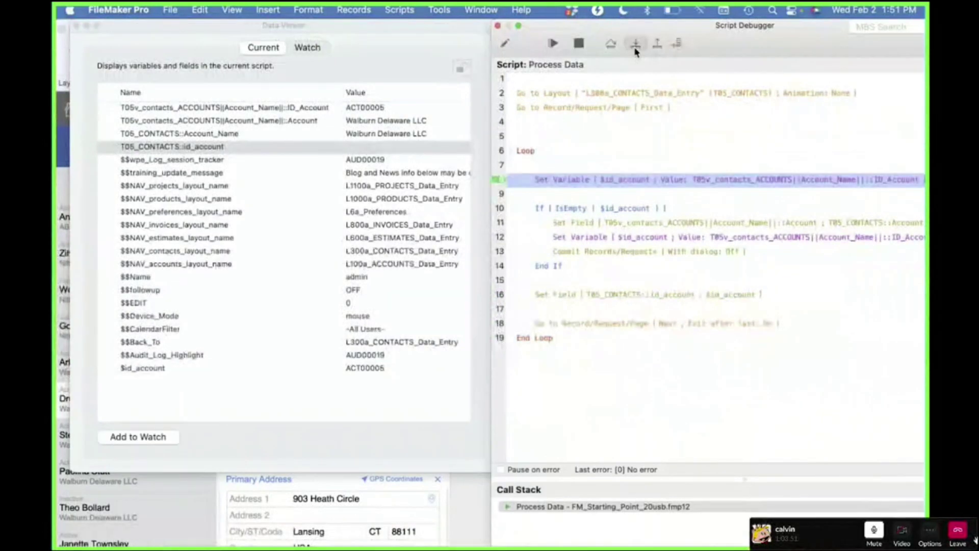
Close the Data Viewer, let Process Data run through all remaining contacts, and close the Script Debugger.
{"action": "left_click", "coordinate": [76, 26]}
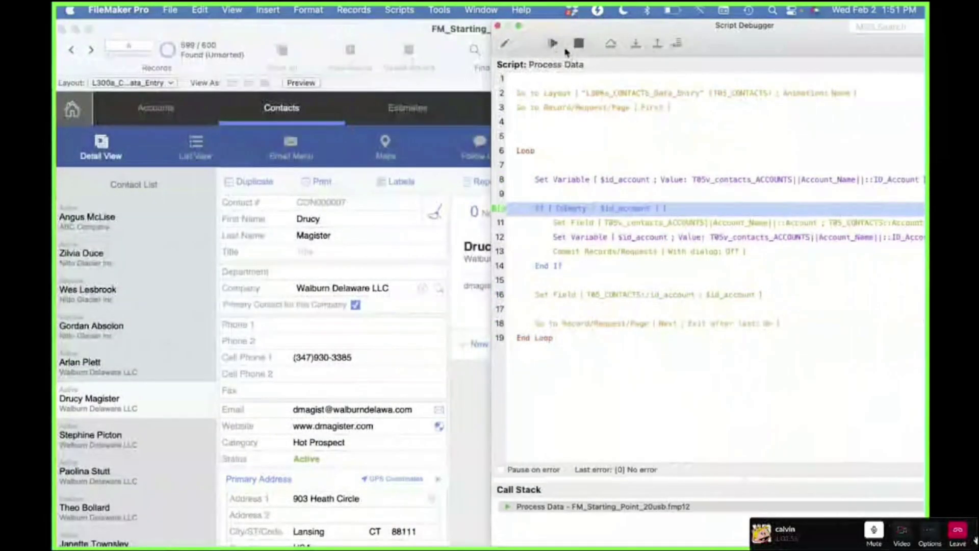
{"action": "left_click", "coordinate": [555, 45]}
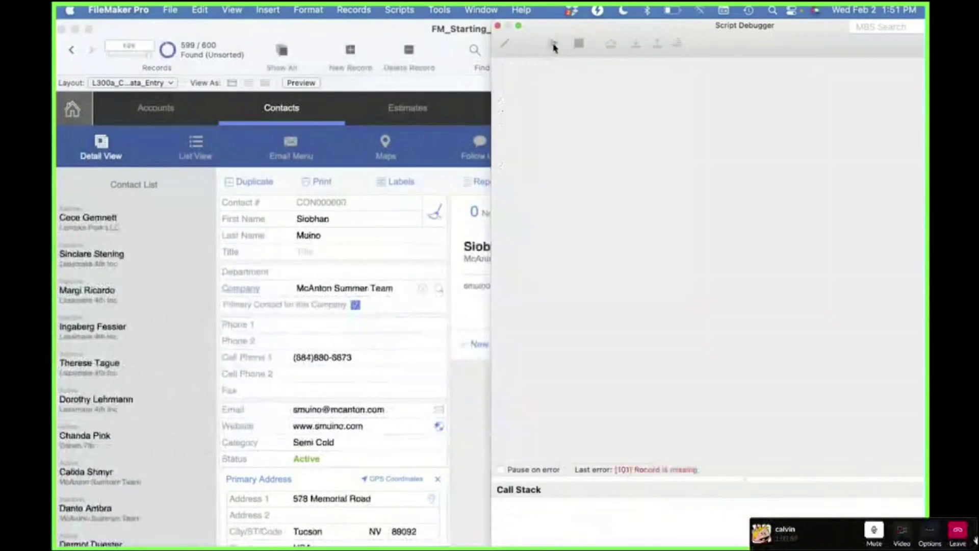
{"action": "left_click", "coordinate": [497, 26]}
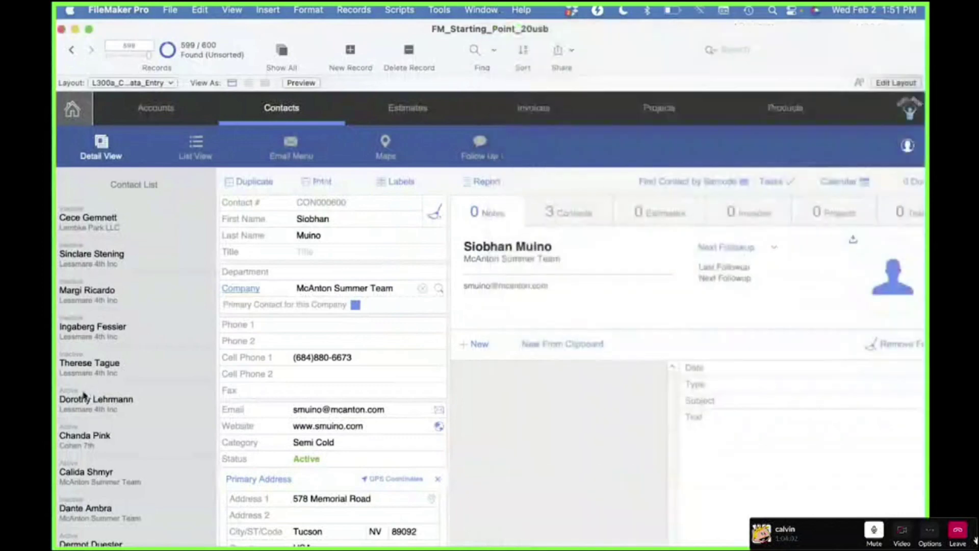
Look over the contact list, switch to Accounts, and view the related contacts of Wedge Veith LLC near the list's end.
{"action": "scroll", "coordinate": [84, 397], "scroll_direction": "down", "scroll_amount": 3}
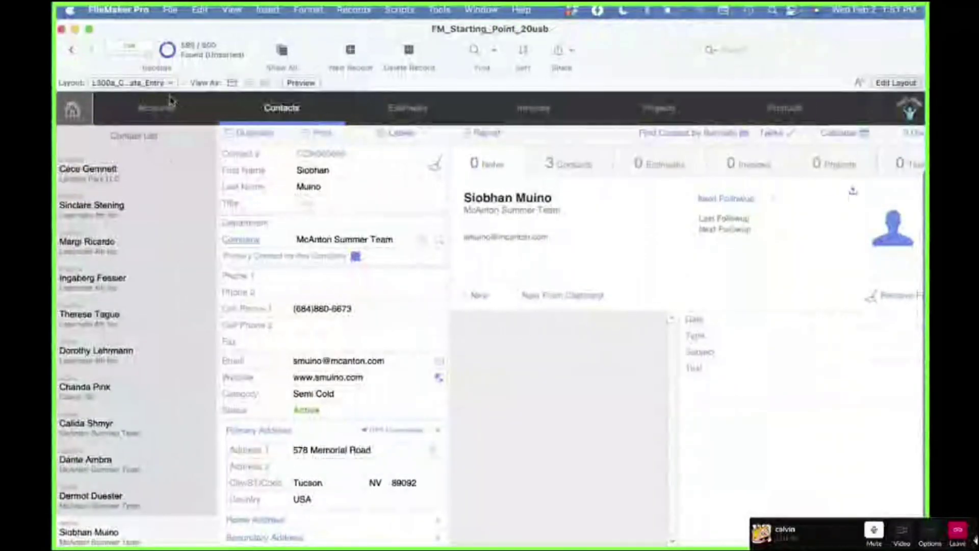
{"action": "left_click", "coordinate": [162, 109]}
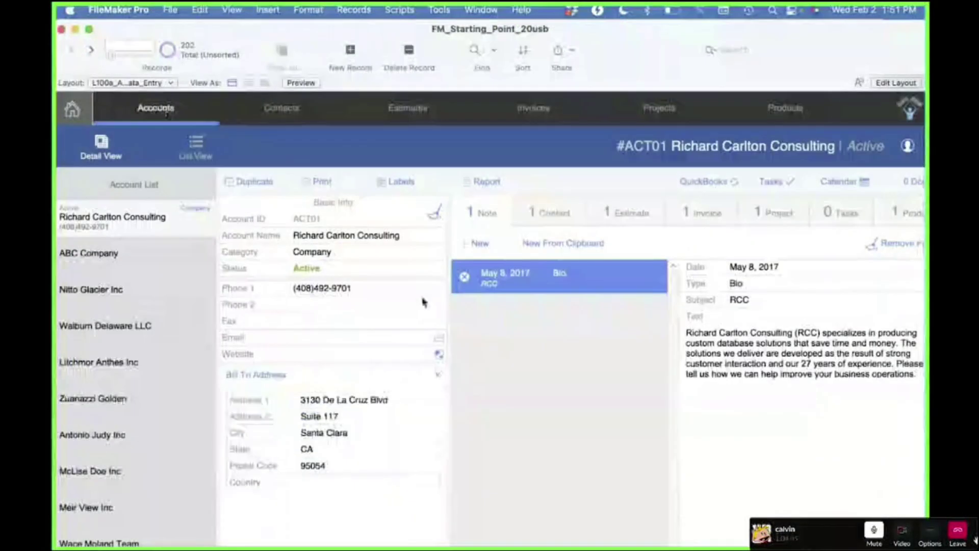
{"action": "scroll", "coordinate": [112, 347], "scroll_direction": "down", "scroll_amount": 15}
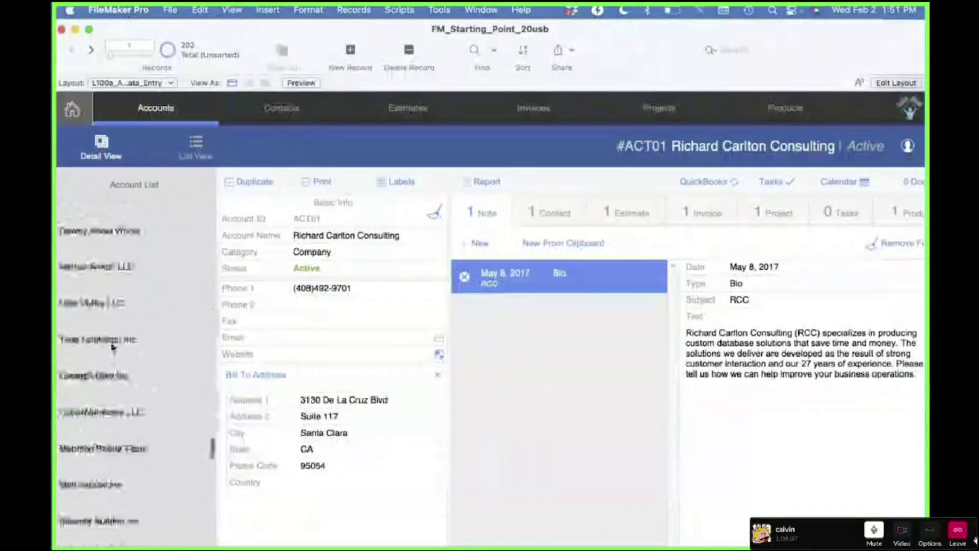
{"action": "scroll", "coordinate": [112, 346], "scroll_direction": "down", "scroll_amount": 5}
{"action": "left_click", "coordinate": [118, 436]}
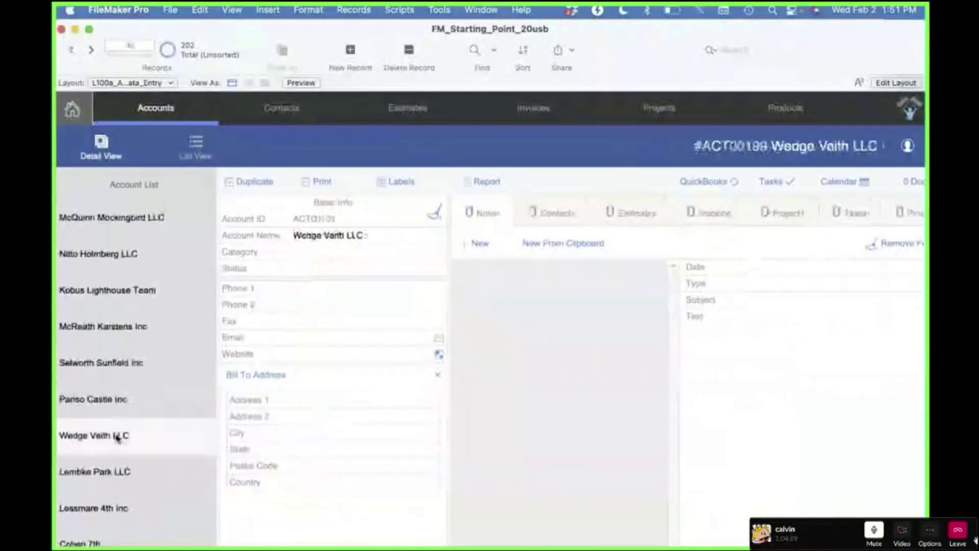
{"action": "left_click", "coordinate": [553, 213]}
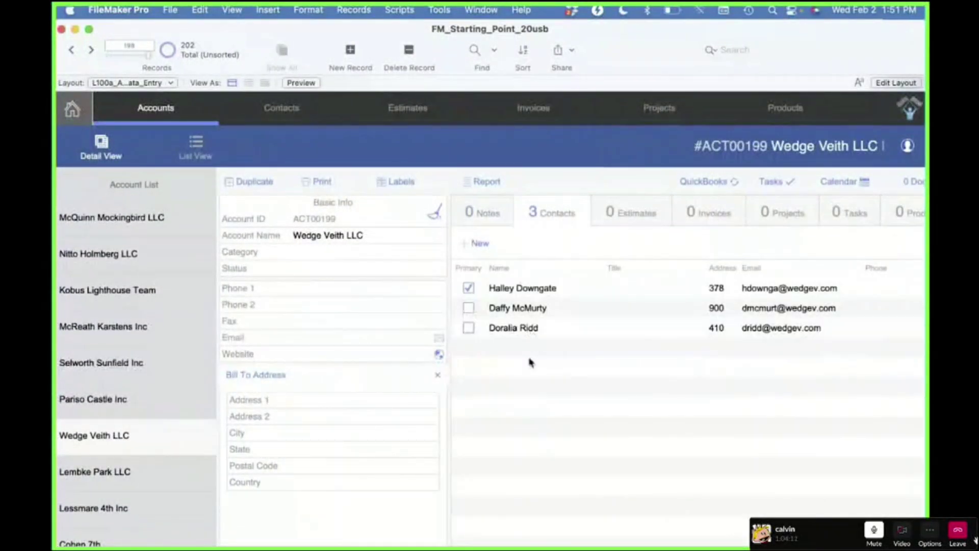
Check the related contacts of several other accounts, including McQuinn Mockingbird LLC, Lardoni Swallow Works, Ashbe Derek Inc and Nitto Glacier Inc.
{"action": "left_click", "coordinate": [149, 322]}
{"action": "left_click", "coordinate": [129, 222]}
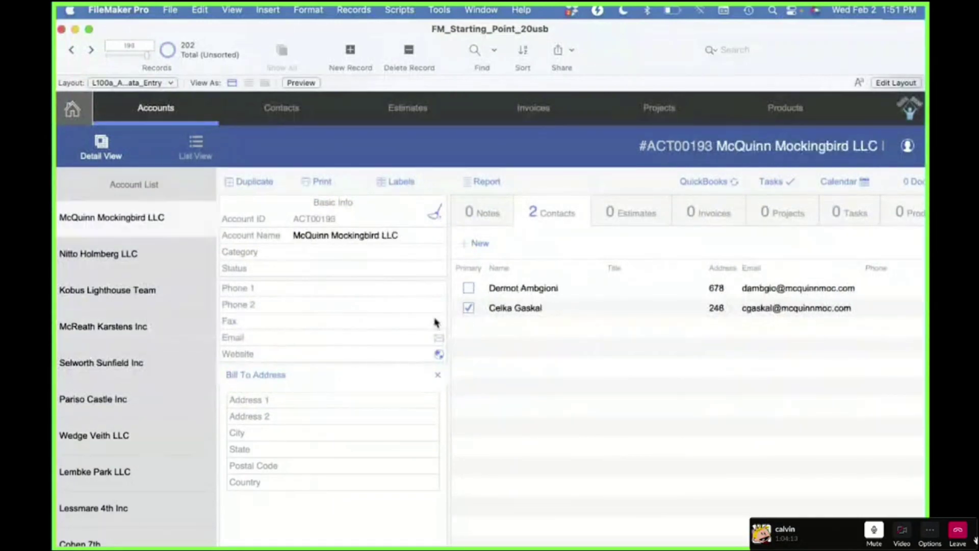
{"action": "scroll", "coordinate": [175, 322], "scroll_direction": "down", "scroll_amount": 3}
{"action": "left_click", "coordinate": [182, 293]}
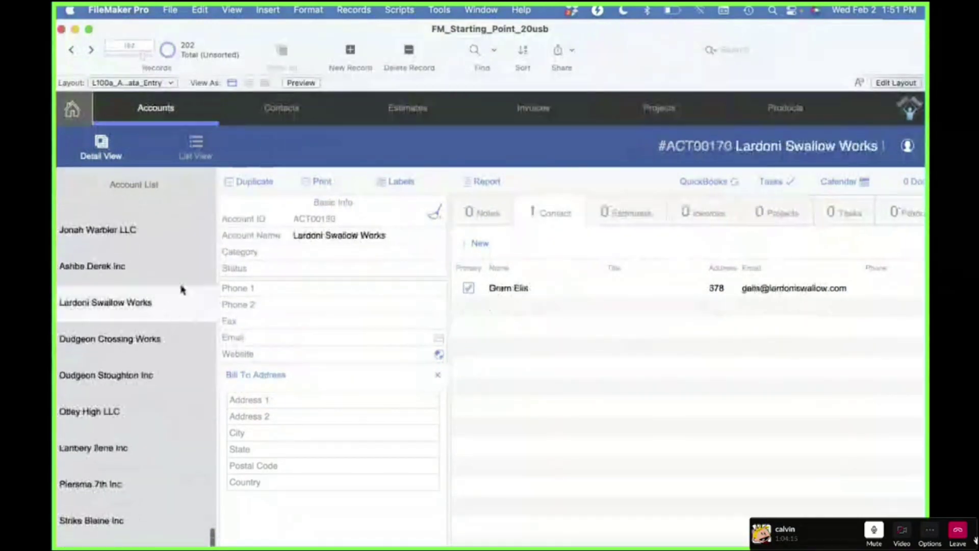
{"action": "left_click", "coordinate": [133, 256]}
{"action": "scroll", "coordinate": [148, 262], "scroll_direction": "up", "scroll_amount": 10}
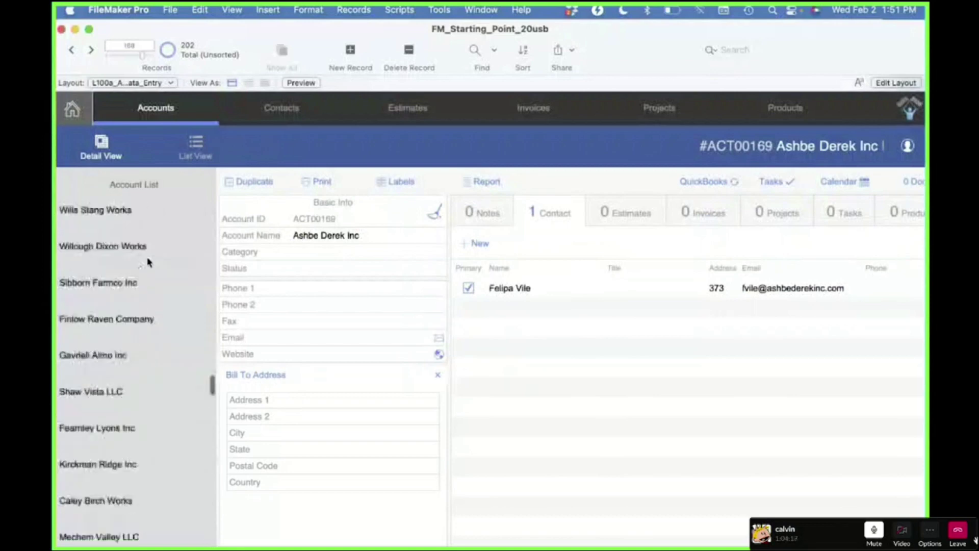
{"action": "left_click", "coordinate": [108, 300]}
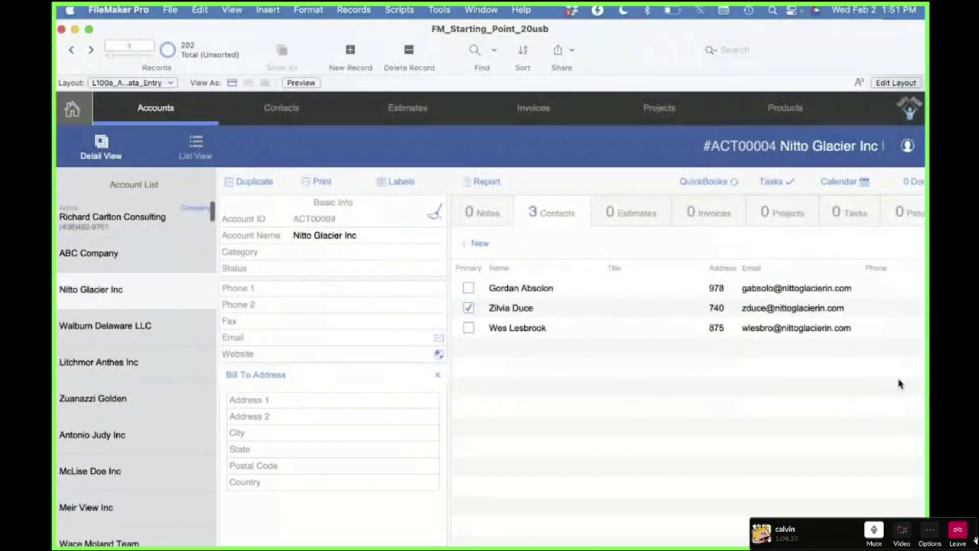
Go to Nitto Glacier Inc's contact records, check the same-account contacts for each, and show all contact records again.
{"action": "left_click", "coordinate": [814, 293]}
{"action": "left_click", "coordinate": [575, 208]}
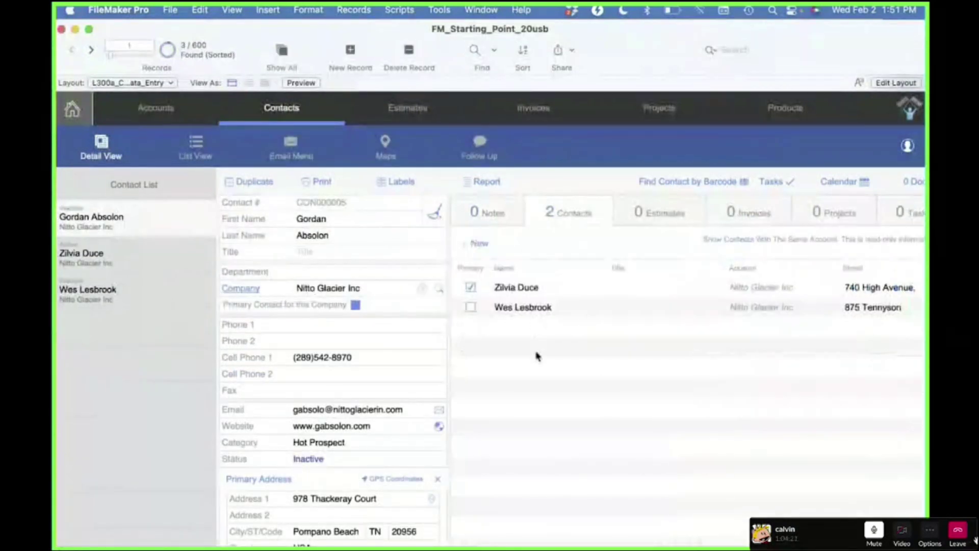
{"action": "left_click", "coordinate": [173, 272]}
{"action": "left_click", "coordinate": [164, 301]}
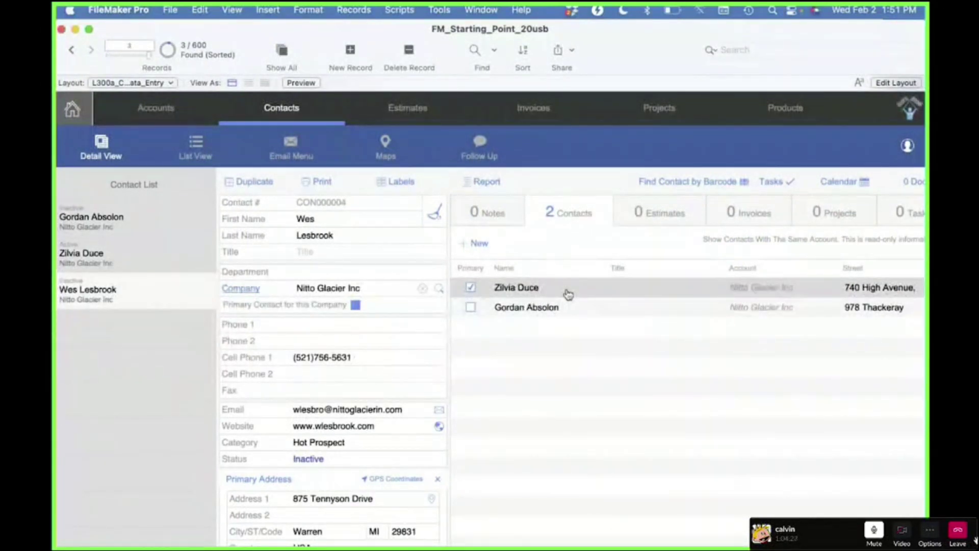
{"action": "key", "text": "super+j"}
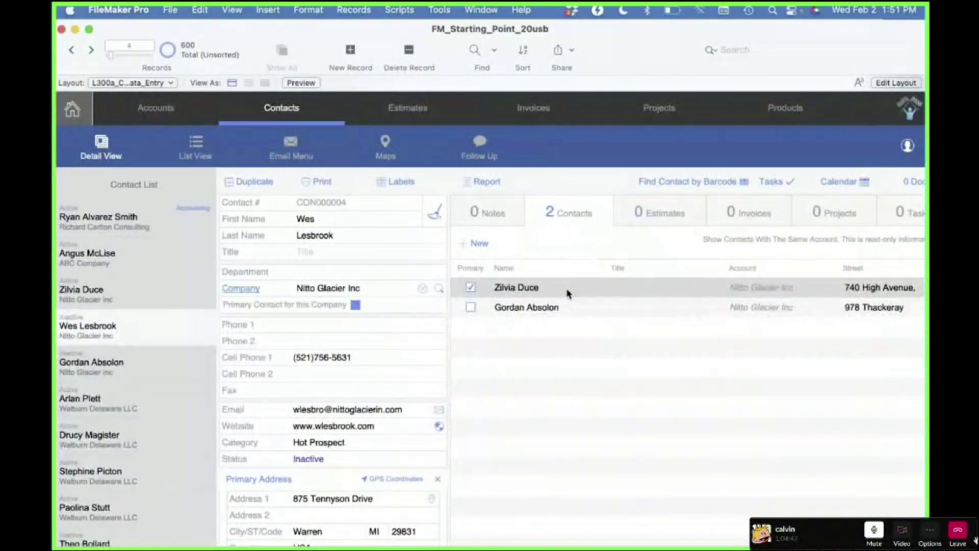
Switch to the Script Workspace, select the Set Variable step inside the If block, and narrow the script list.
{"action": "key", "text": "ctrl+Up"}
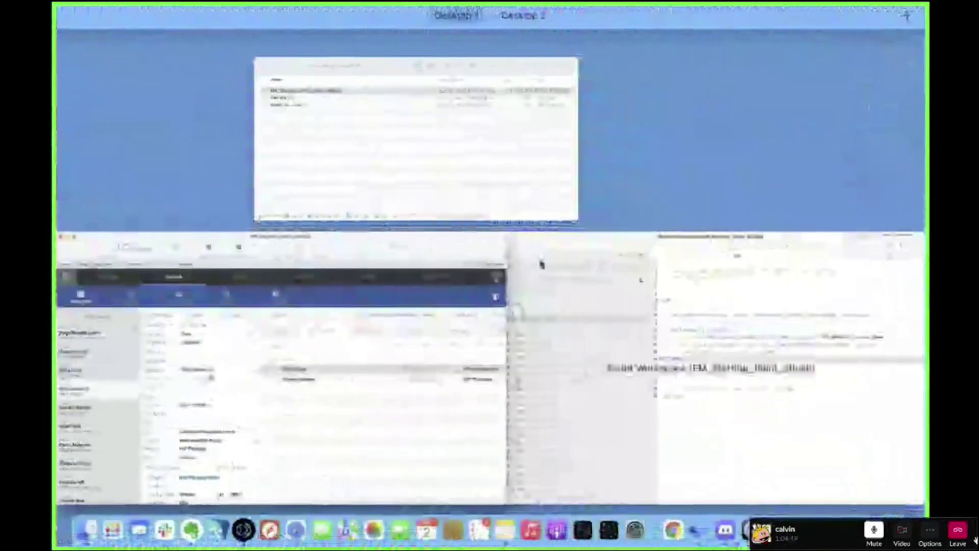
{"action": "left_click", "coordinate": [714, 415]}
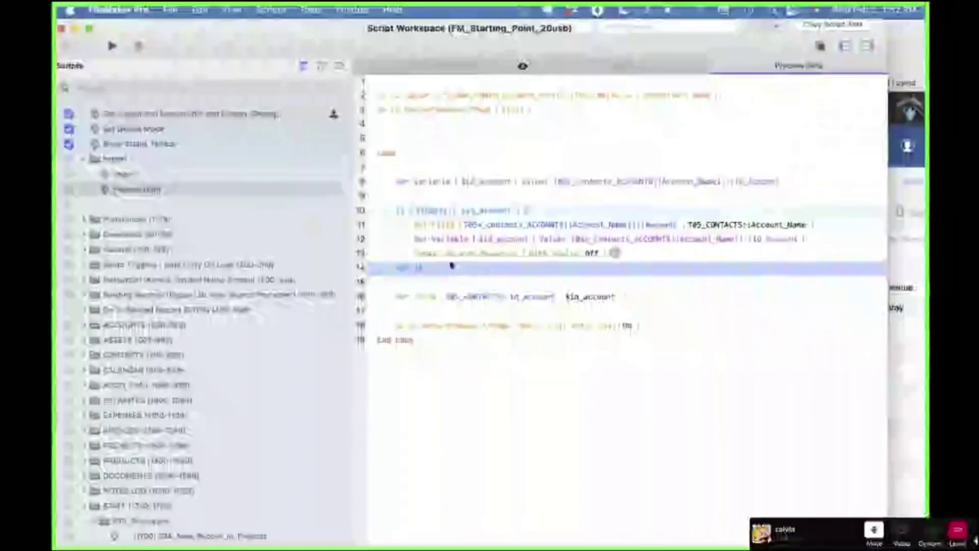
{"action": "left_click", "coordinate": [450, 244]}
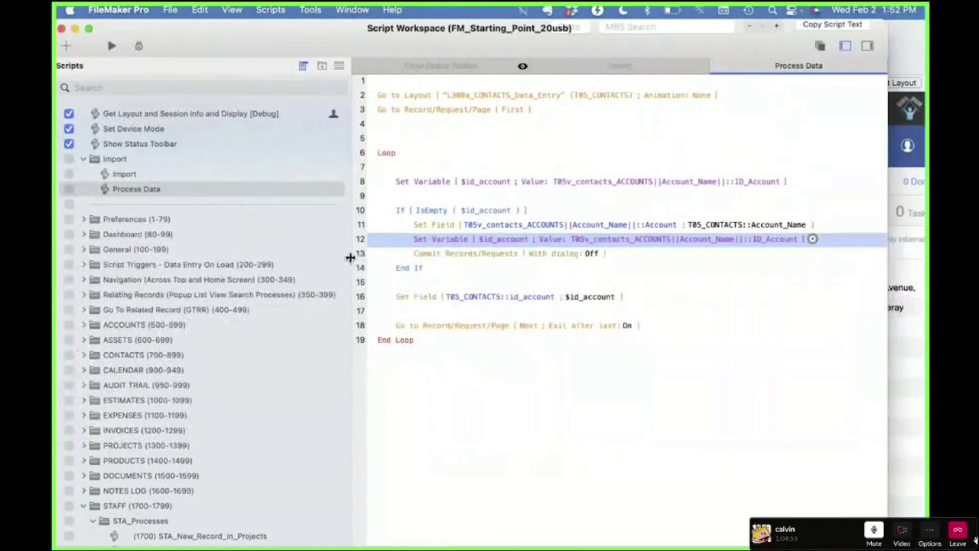
{"action": "left_click_drag", "start_coordinate": [351, 256], "coordinate": [229, 257]}
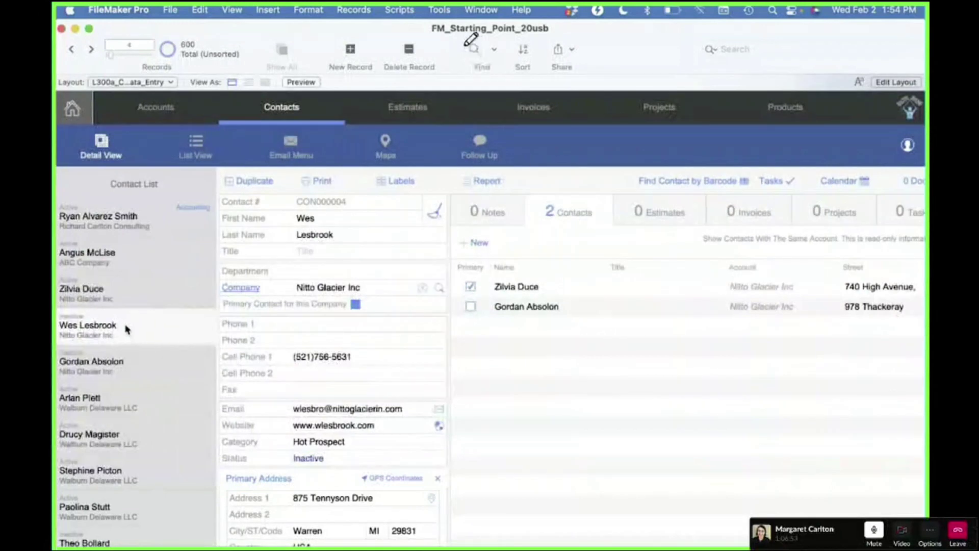
Reopen the Script Workspace on Process Data | Create Accounts and widen its window so the script has more room.
{"action": "key", "text": "super+shift+s"}
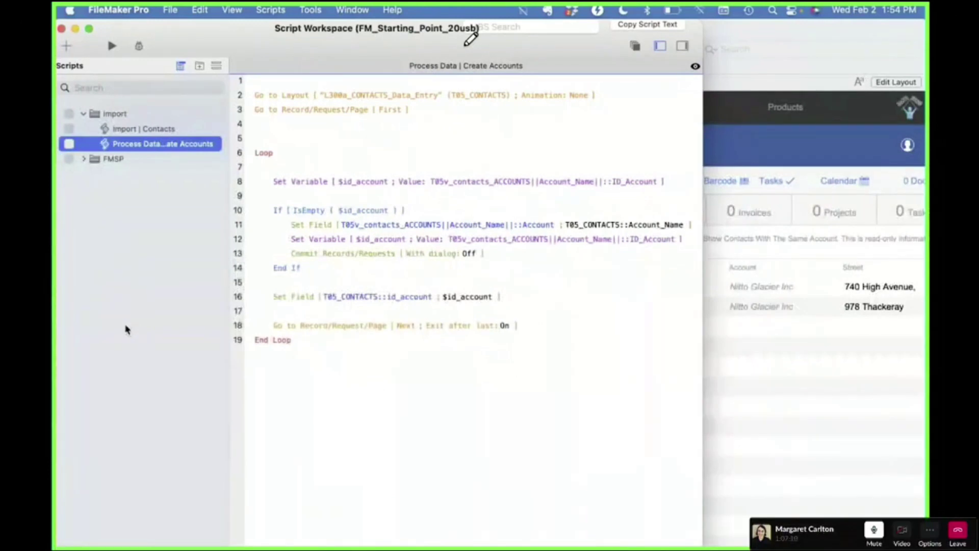
{"action": "left_click_drag", "start_coordinate": [702, 337], "coordinate": [925, 336]}
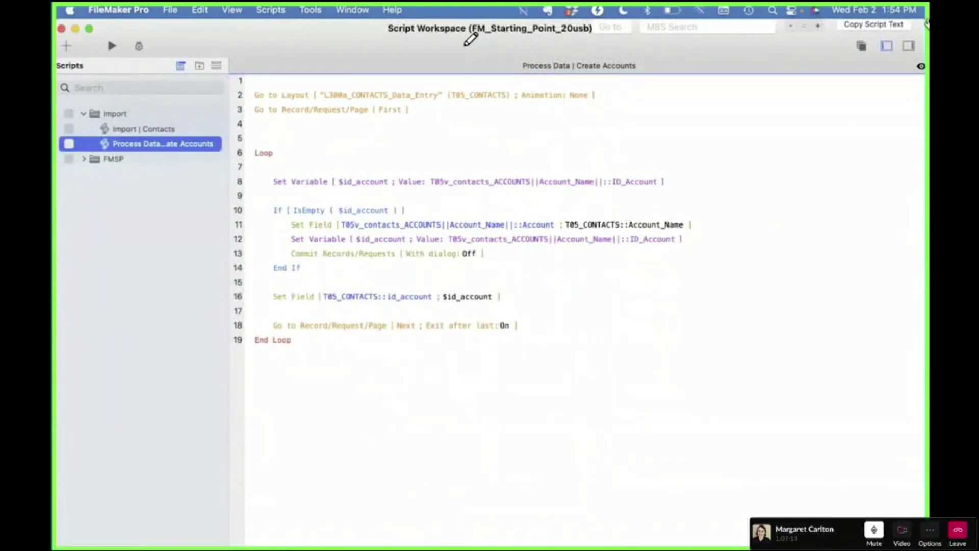
{"action": "left_click_drag", "start_coordinate": [924, 25], "coordinate": [813, 34]}
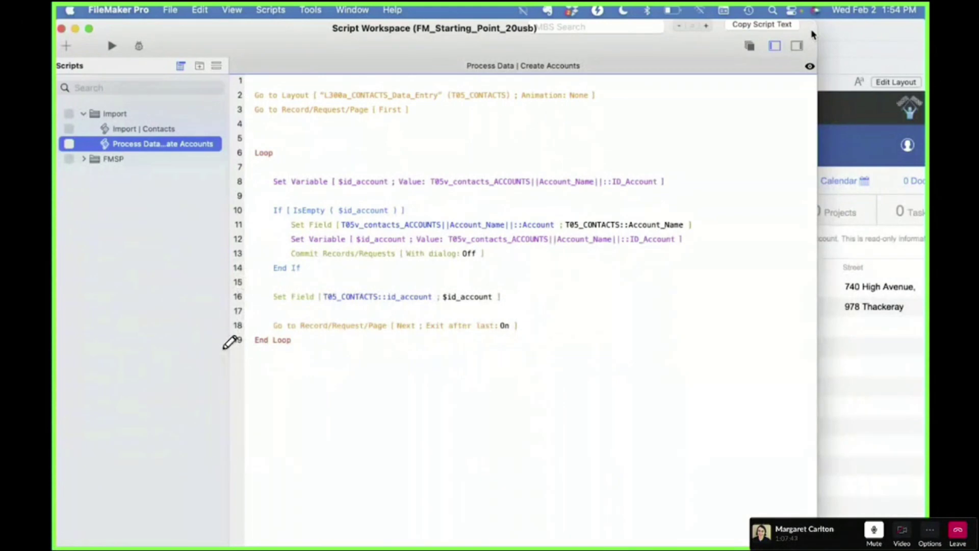
Take the Slack call window out of full screen and move the Safari window up to show the Live Broadcast Schedule.
{"action": "mouse_move", "coordinate": [68, 5]}
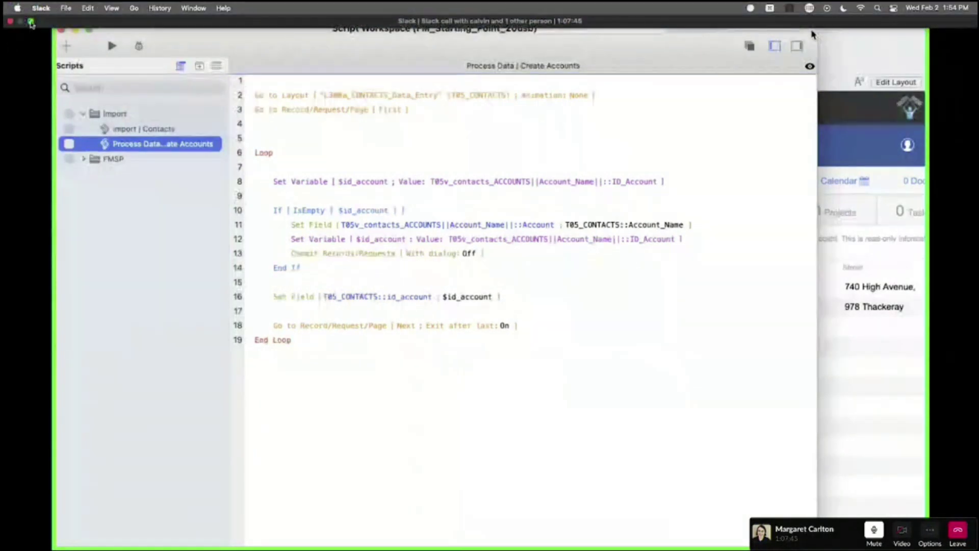
{"action": "left_click", "coordinate": [30, 23]}
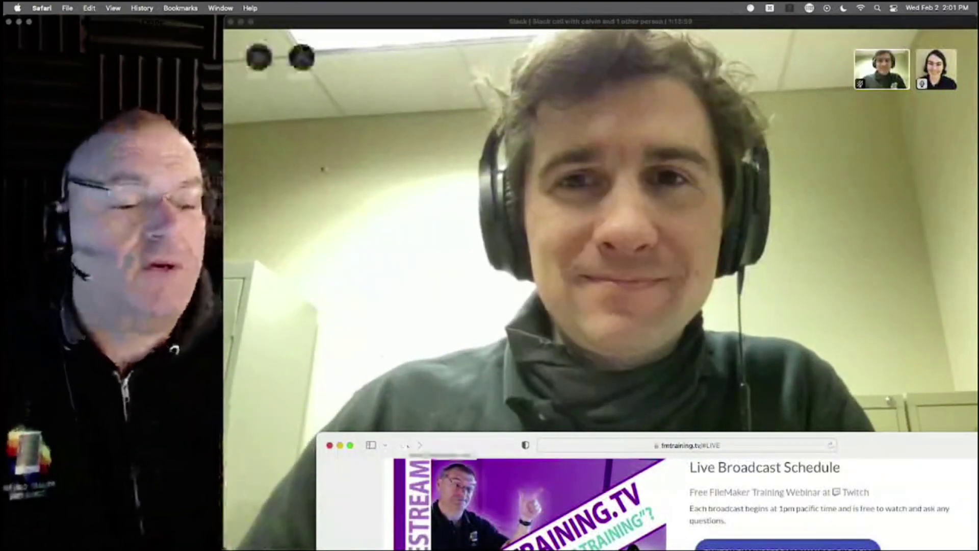
{"action": "left_click_drag", "start_coordinate": [493, 431], "coordinate": [436, 30]}
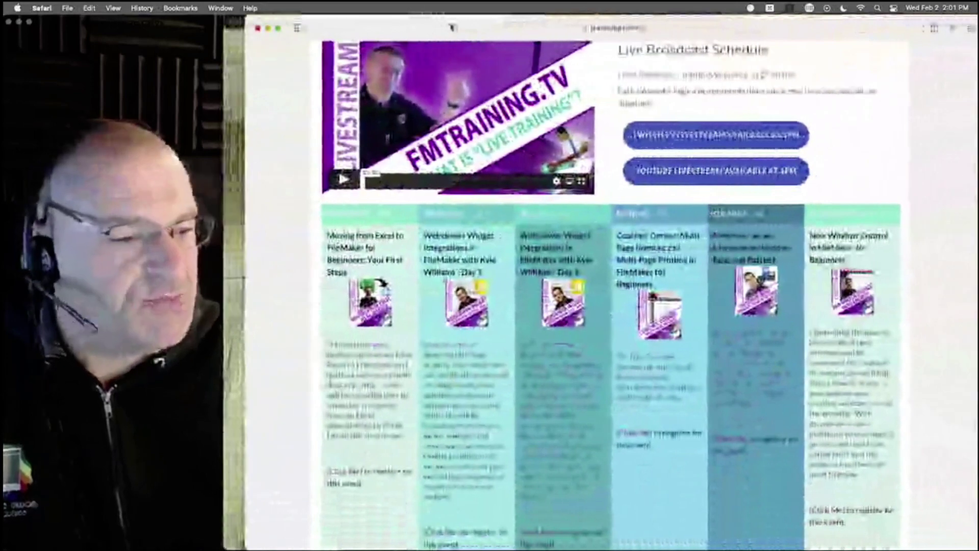